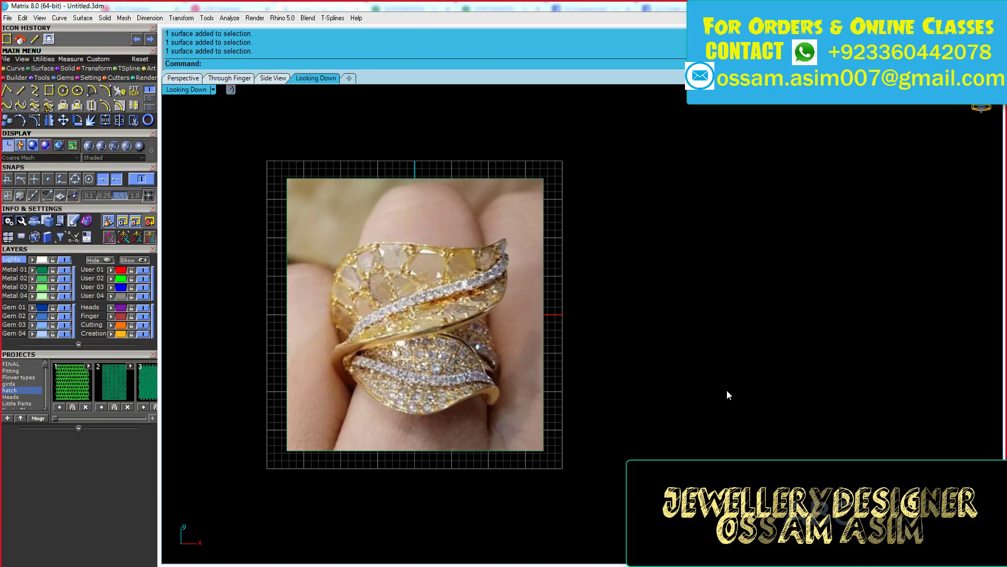
- Start an arc at the leaf tip, then cancel the stray arc
scroll(728, 394, "down", 3)
scroll(580, 351, "up", 3)
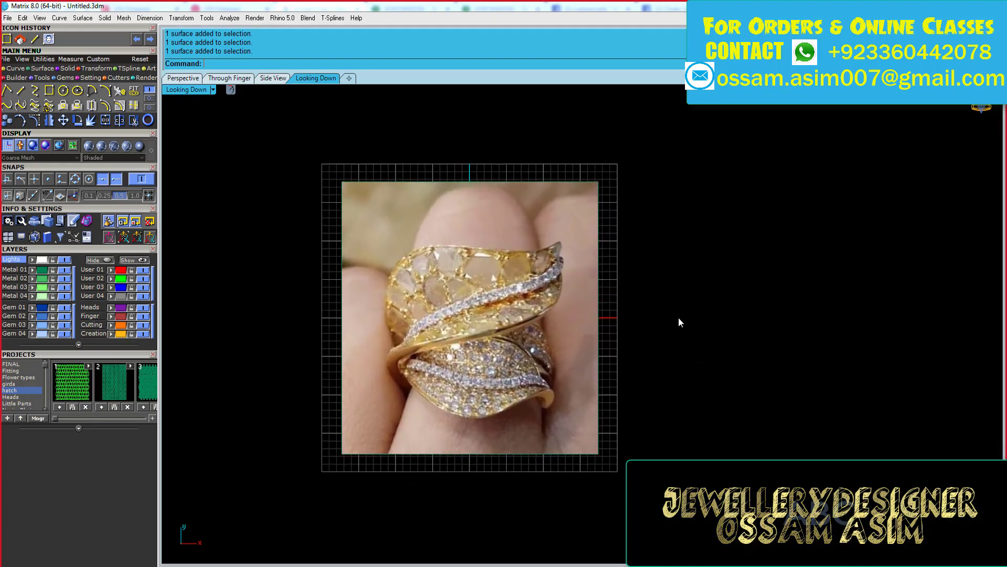
left_click(92, 90)
scroll(540, 237, "up", 3)
left_click(539, 232)
scroll(539, 232, "up", 2)
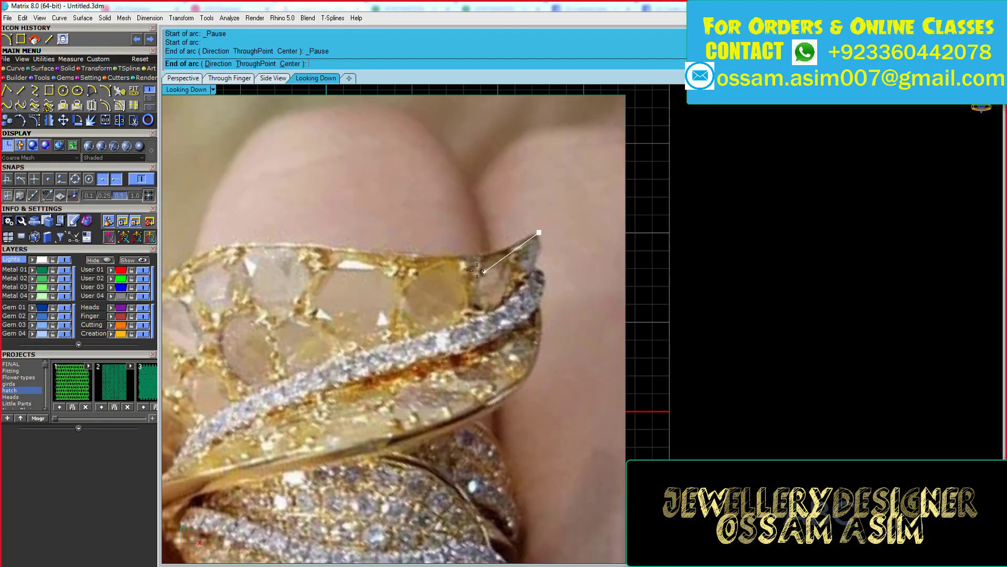
key("Escape")
scroll(405, 284, "down", 2)
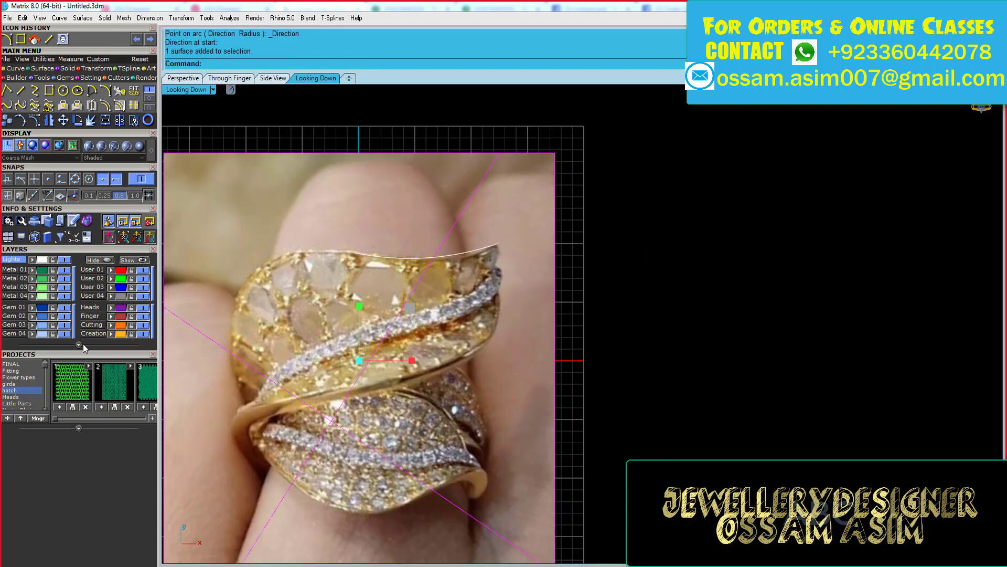
- Show the additional user layers and open the reference photo surface's Properties
left_click(389, 258)
left_click(79, 345)
scroll(569, 210, "down", 1)
double_click(388, 225)
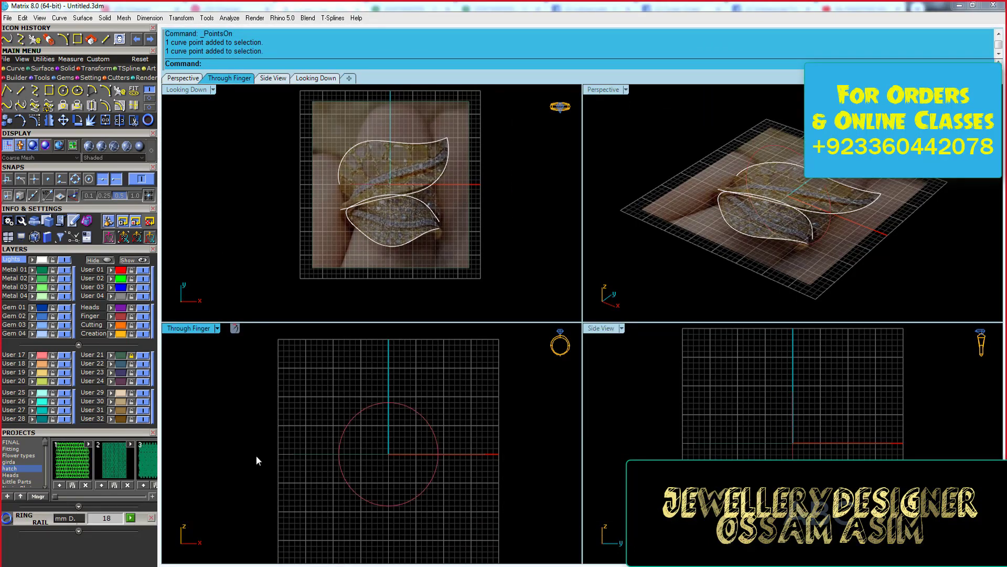
- Add an Outside Ring Rail around the size 18 circle, thinner at the sides, about 1.56 mm on top
right_click(342, 440)
left_click(367, 450)
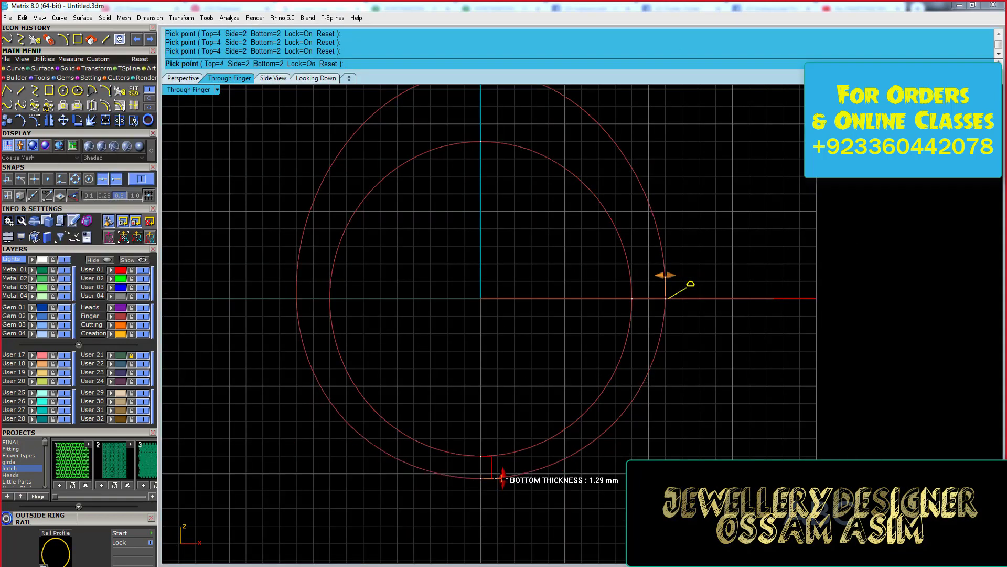
left_click_drag(666, 276, 650, 275)
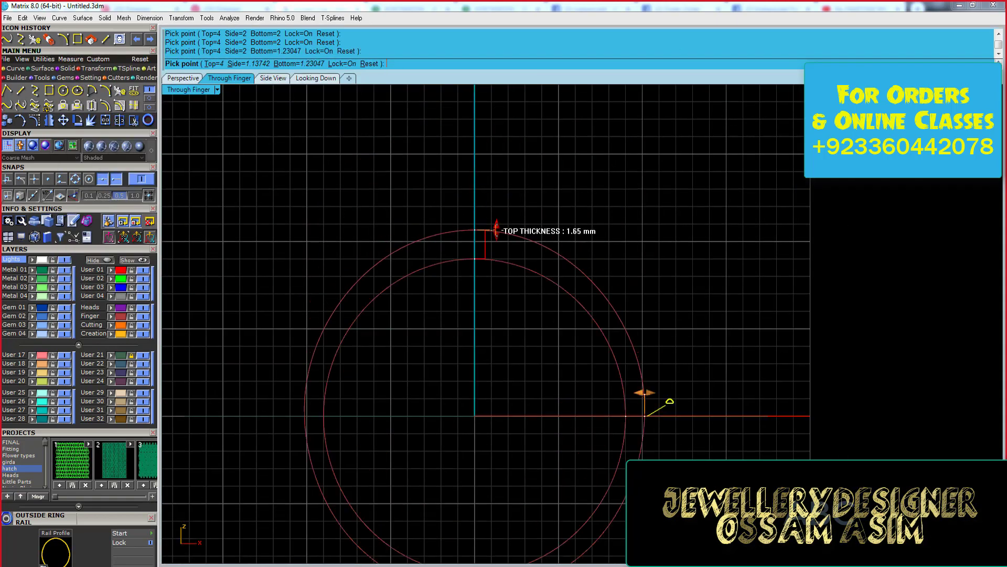
left_click_drag(497, 231, 496, 232)
key("Return")
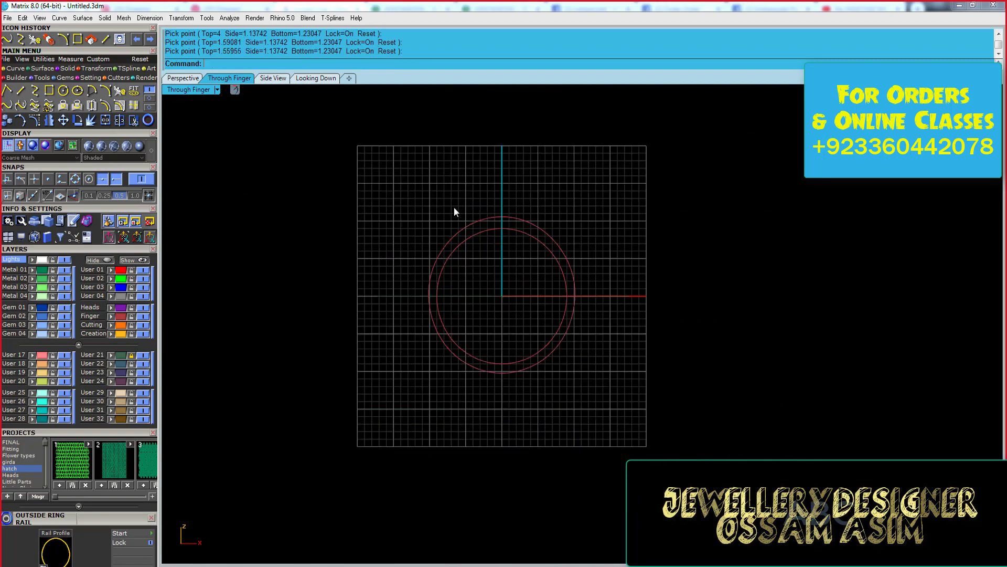
left_click(190, 81)
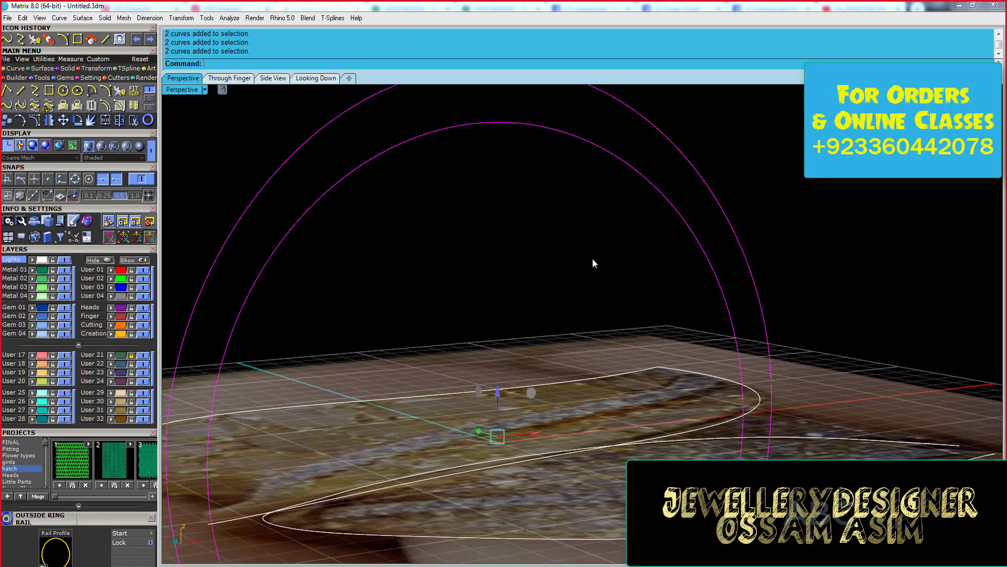
- Extrude the ring circle into an open-surface cylinder
scroll(593, 263, "down", 3)
mouse_move(504, 148)
right_mouse_down()
mouse_move(474, 199)
mouse_move(497, 266)
mouse_move(519, 172)
mouse_move(803, 275)
mouse_move(684, 166)
right_mouse_up()
left_click(67, 68)
left_click(77, 90)
left_click(357, 63)
key("Return")
- Join the two leaf outline curves into one outline
left_click(183, 234)
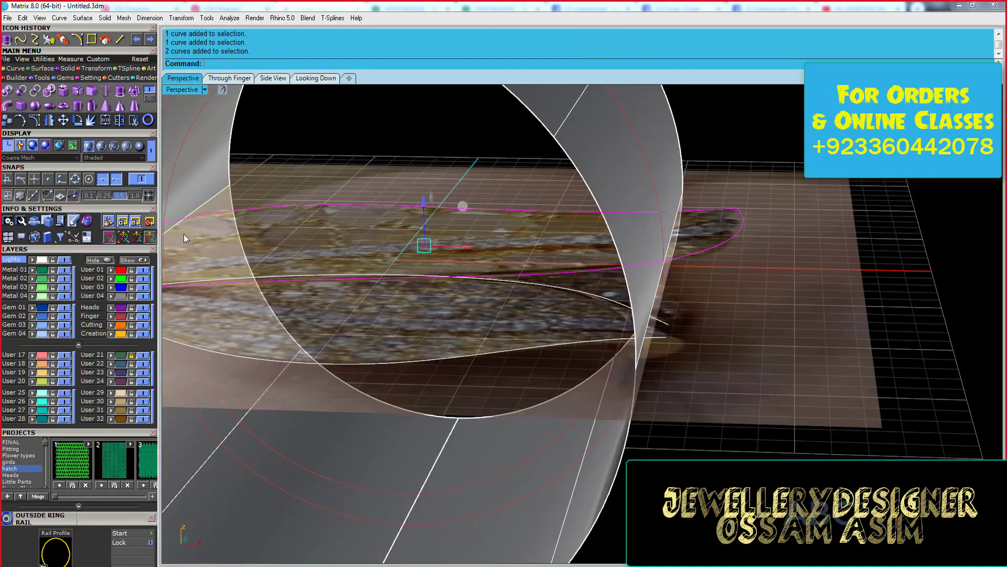
left_click(527, 278)
key("ctrl+j")
key("ctrl+F1")
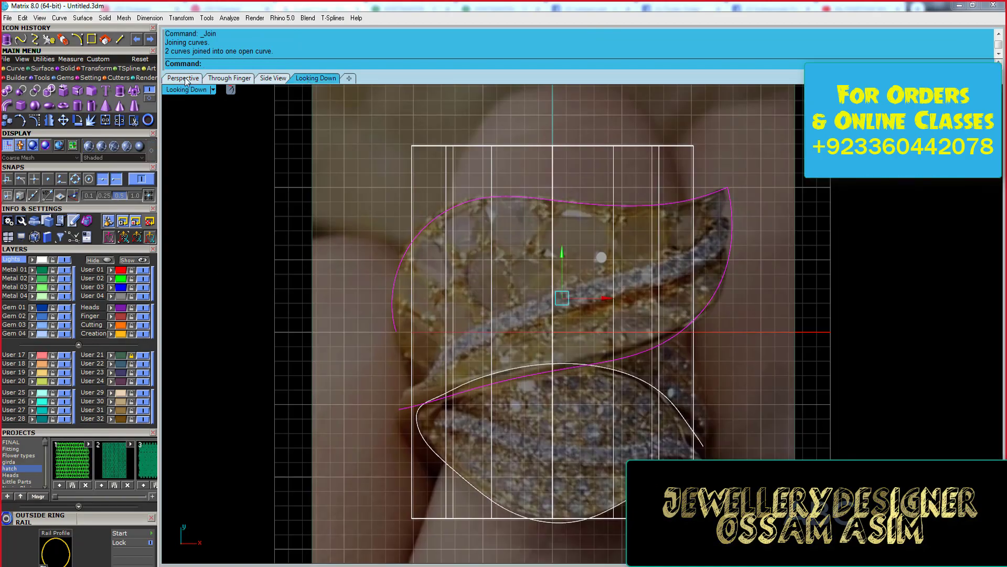
left_click(185, 80)
mouse_move(480, 264)
right_mouse_down()
mouse_move(533, 299)
mouse_move(528, 319)
right_mouse_up()
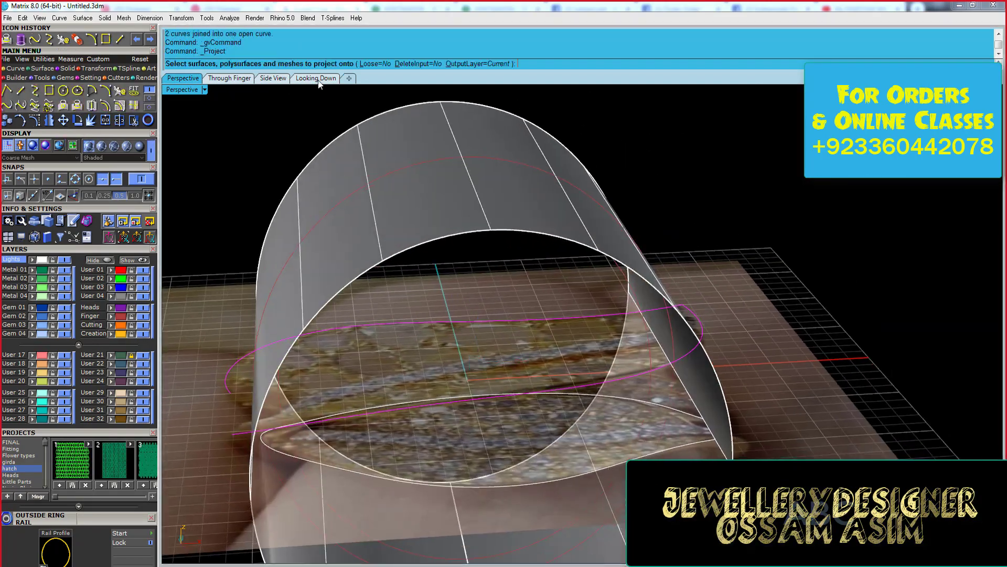
- Project the joined leaf outline onto the ring cylinder
left_click(317, 78)
left_click(414, 183)
key("Return")
left_click(183, 78)
scroll(628, 389, "up", 3)
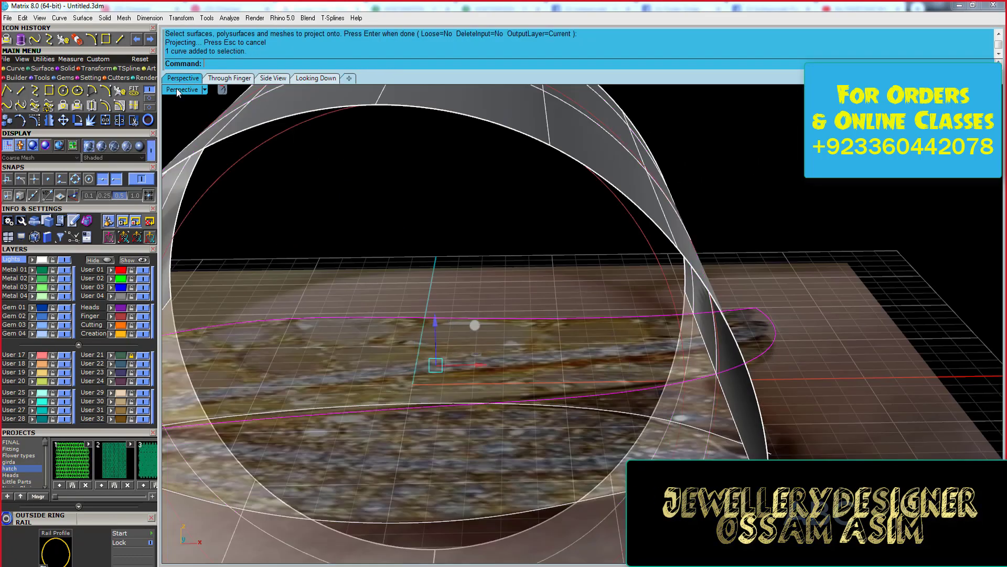
- Copy the edge-on ellipse line upward in the through-finger view
key("ctrl+Tab")
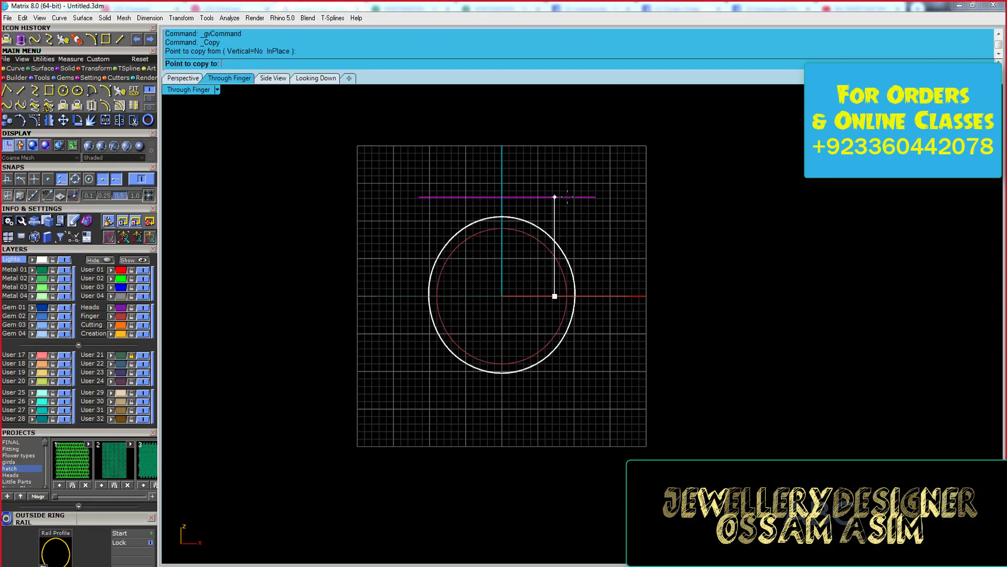
left_click(531, 235)
key("ctrl+Tab")
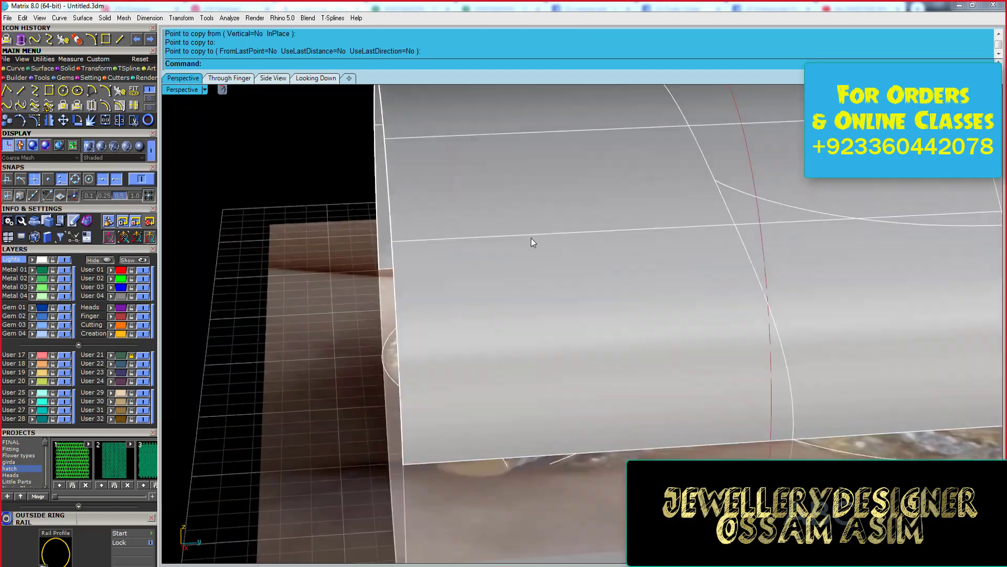
mouse_move(728, 228)
right_mouse_down()
mouse_move(755, 339)
mouse_move(902, 292)
right_mouse_up()
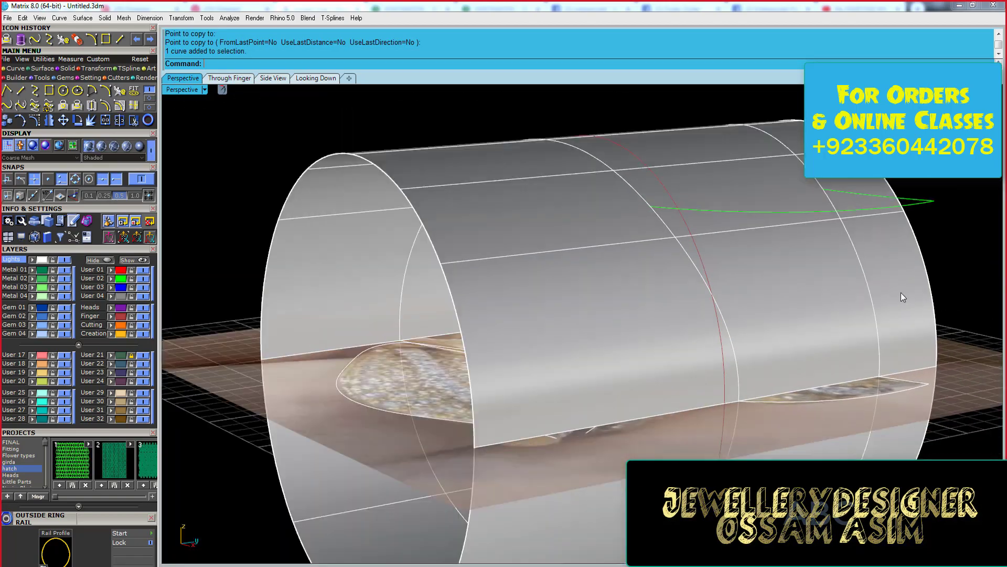
- Split the ring circle curve where it meets the cylinder
left_click(585, 355)
scroll(356, 291, "up", 3)
scroll(357, 296, "down", 3)
left_click(310, 194)
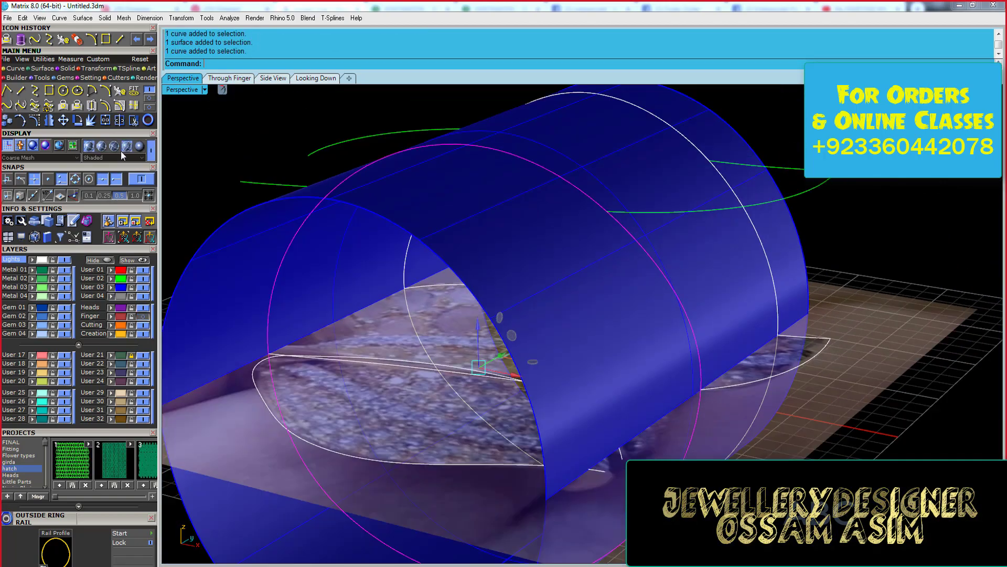
left_click(607, 212)
right_click_drag(607, 212, 524, 221)
key("Return")
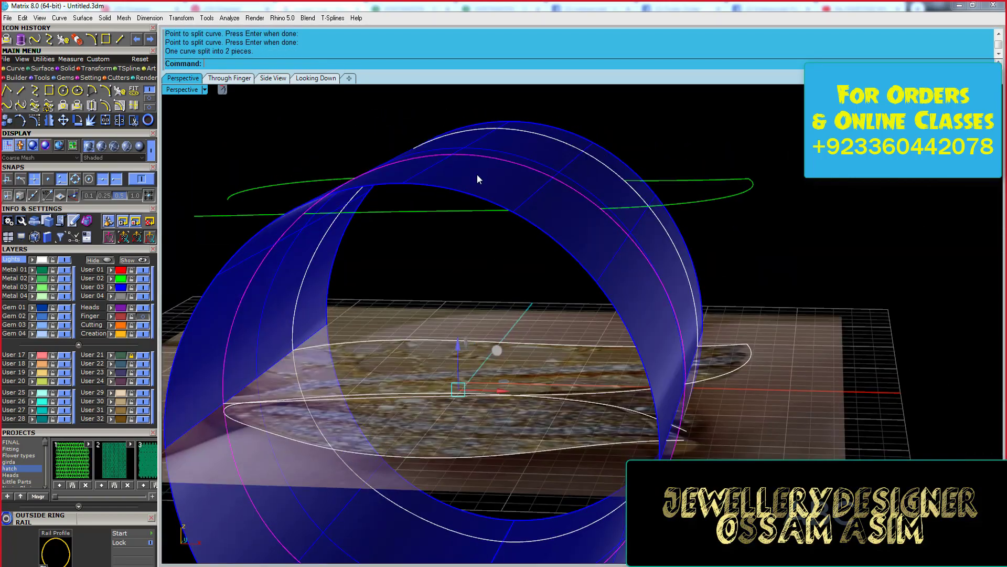
- Delete the unwanted curve pieces, keeping one arc
mouse_move(477, 174)
right_mouse_down()
mouse_move(571, 262)
mouse_move(834, 257)
right_mouse_up()
key("Delete")
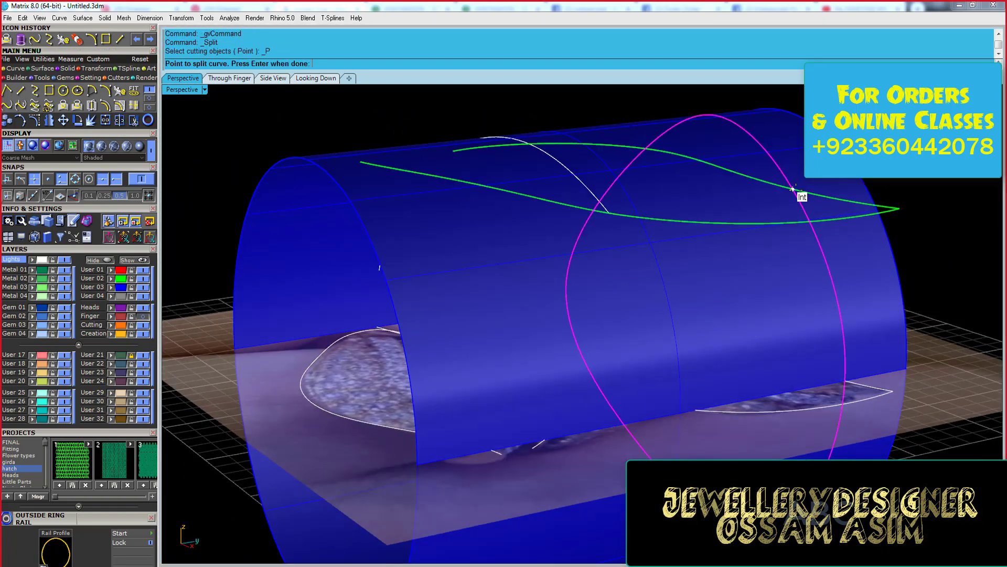
mouse_move(793, 189)
right_mouse_down()
mouse_move(363, 276)
mouse_move(791, 286)
mouse_move(592, 327)
mouse_move(781, 281)
right_mouse_up()
left_click(356, 245, "ctrl")
key("Delete")
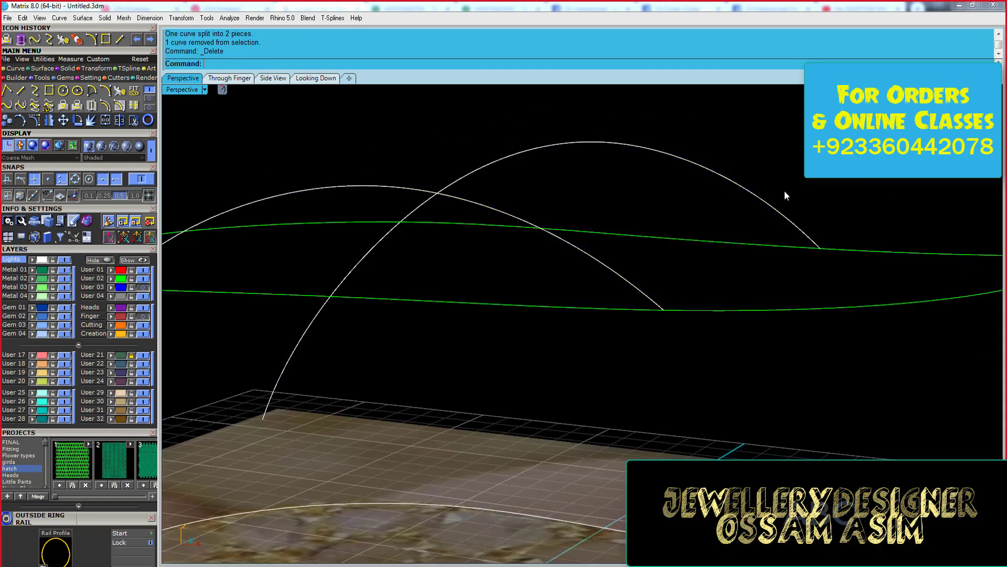
scroll(806, 237, "up", 5)
right_click(124, 122)
- Split the curve at the leaf intersection and join the two pieces into one
left_click(580, 324)
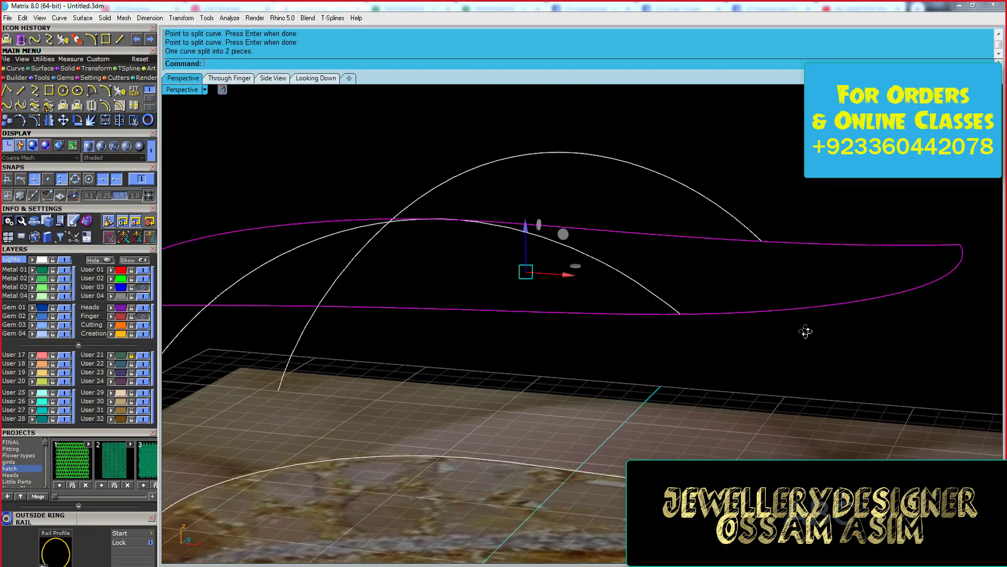
scroll(646, 226, "down", 5)
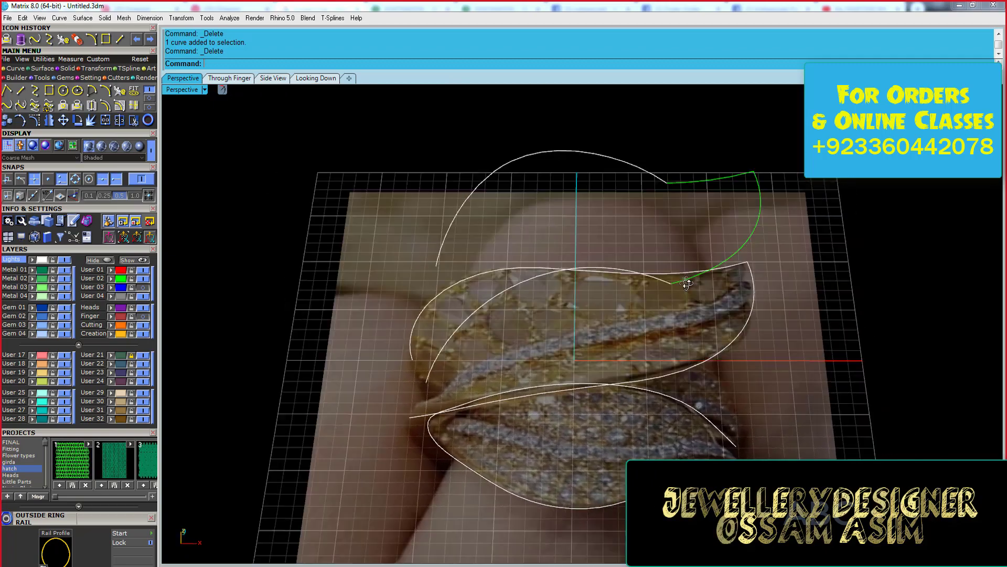
right_click_drag(646, 226, 666, 226)
left_click(666, 227)
left_click(91, 120)
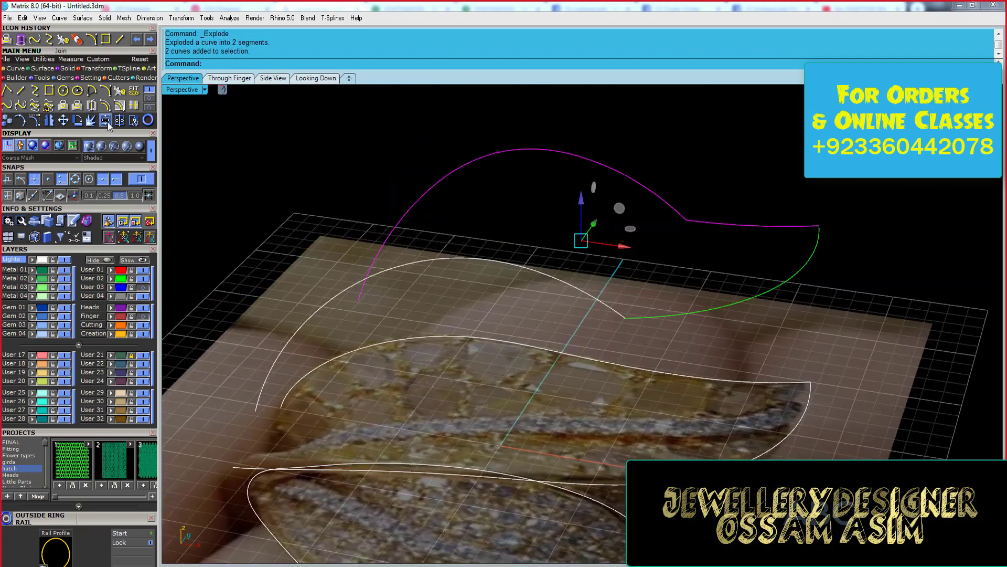
- Rebuild the leaf curves as degree 3 with about 12–14 points, checked from above and through-finger
scroll(682, 252, "up", 3)
right_click(601, 128)
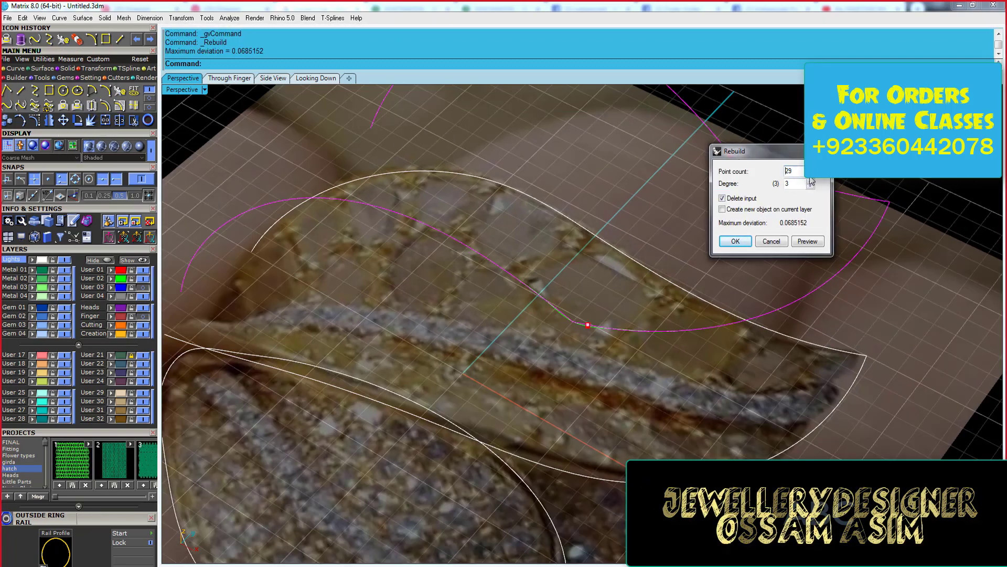
left_click(315, 78)
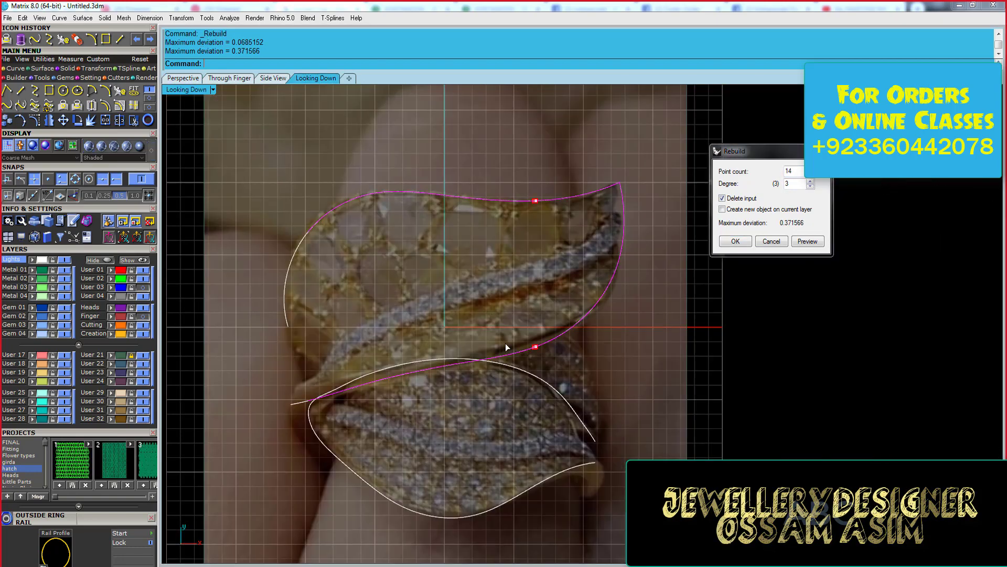
left_click(229, 78)
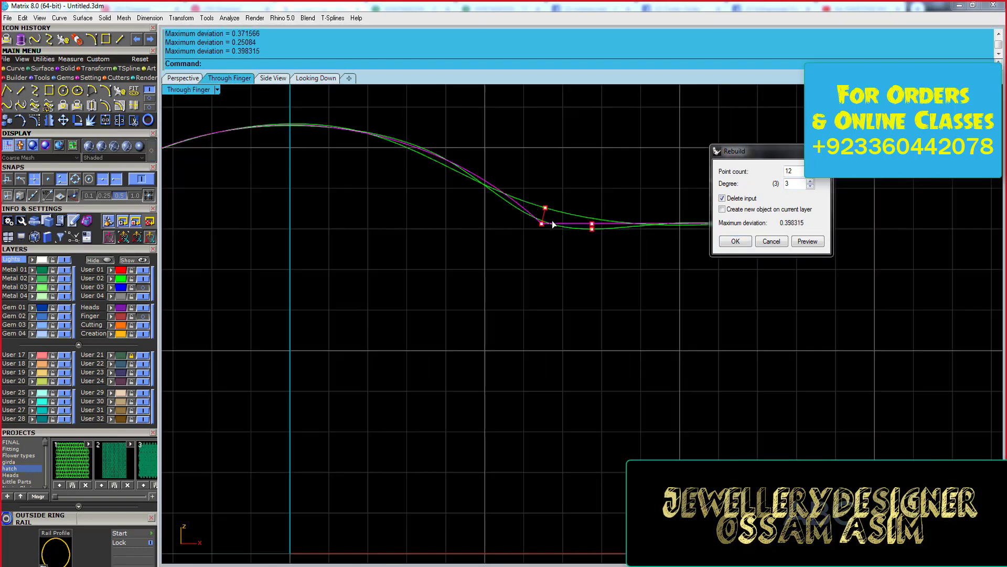
left_click(309, 79)
left_click(736, 241)
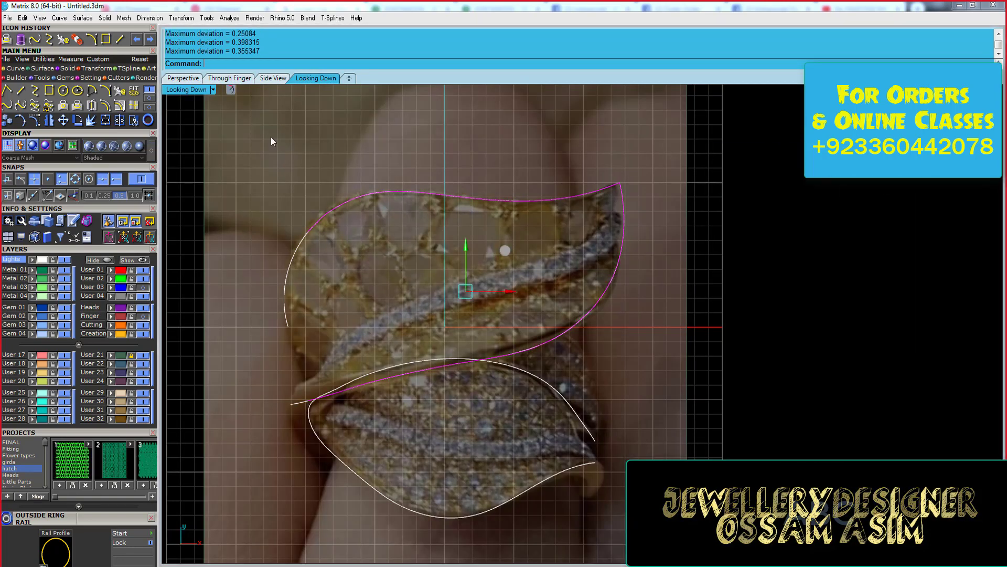
key("ctrl+Tab")
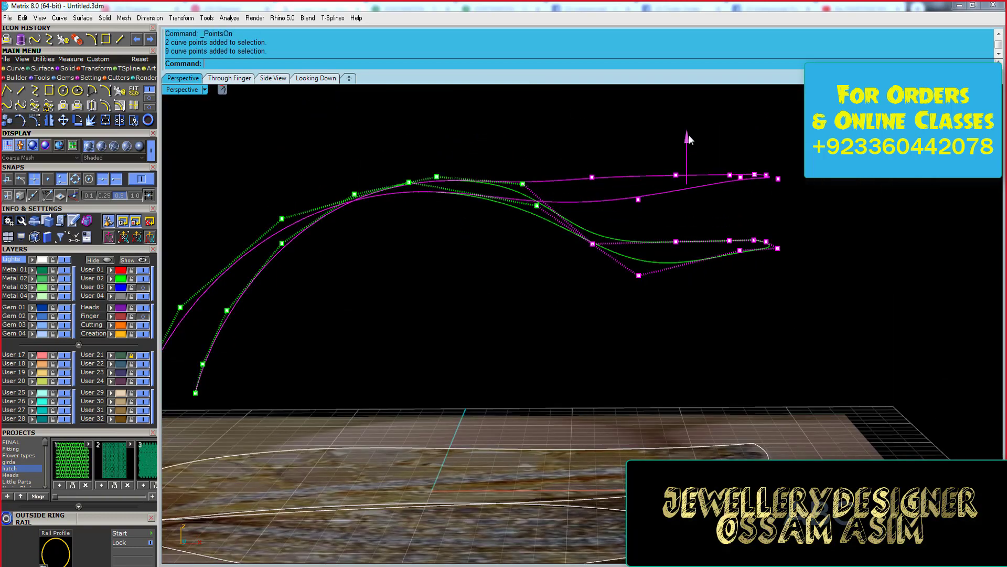
- Select the shared end point of the leaf curves and inspect it
left_click(688, 135)
right_click_drag(689, 135, 892, 189)
left_click(899, 186)
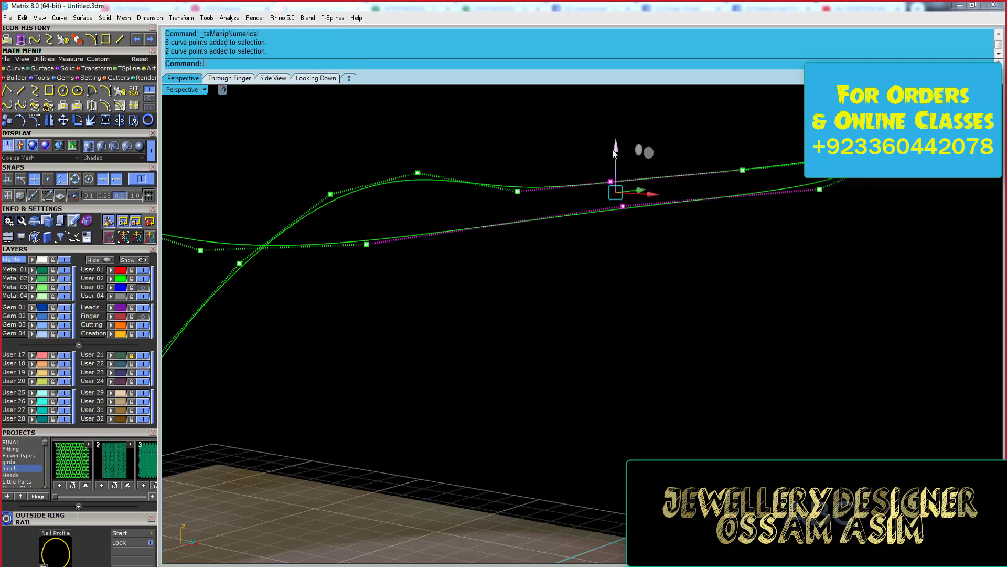
right_click_drag(615, 153, 714, 179)
key("Escape")
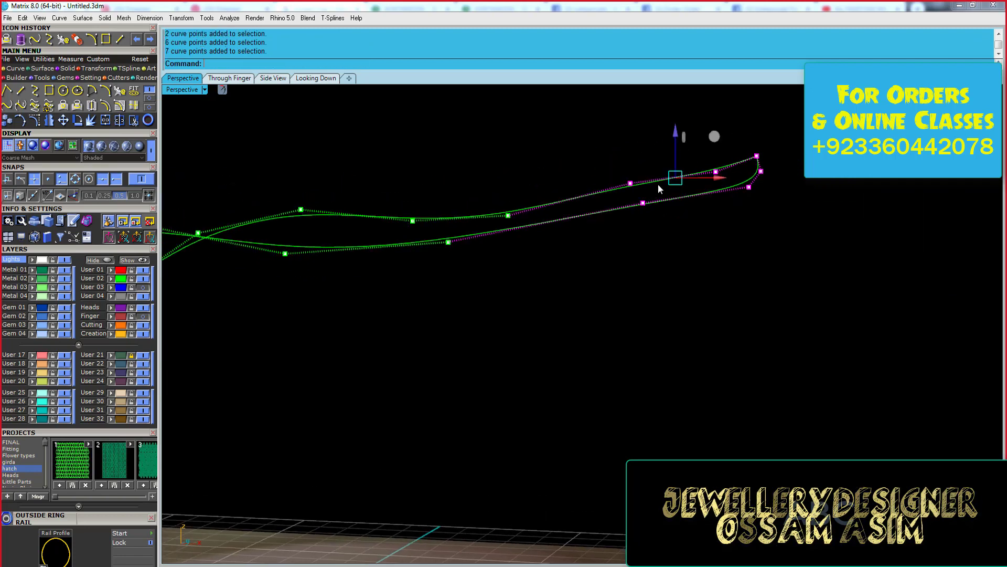
- Select the curve's end points in the through-finger view
key("ctrl+Tab")
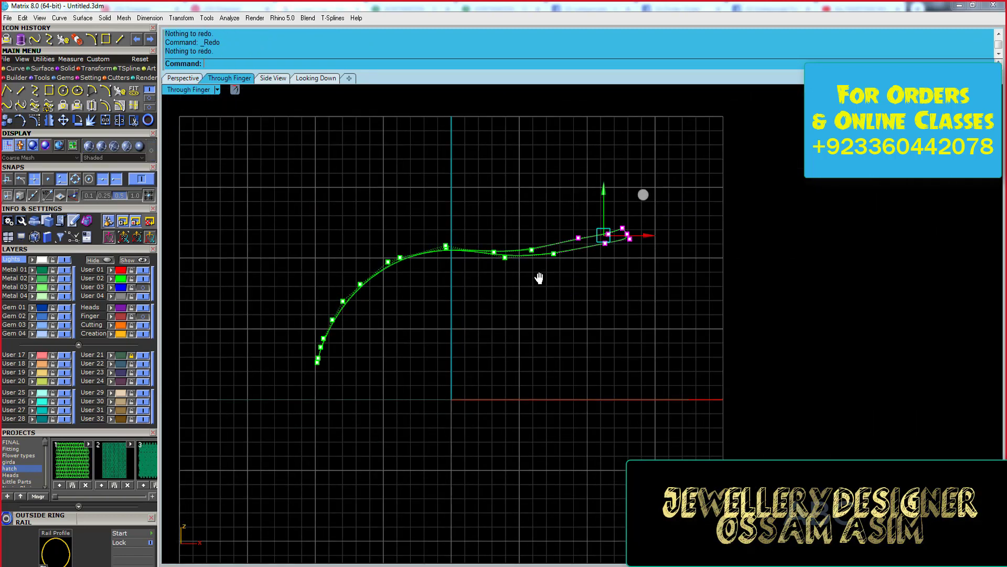
scroll(584, 237, "up", 5)
left_click(677, 259)
right_click_drag(678, 227, 708, 251)
left_click(720, 192)
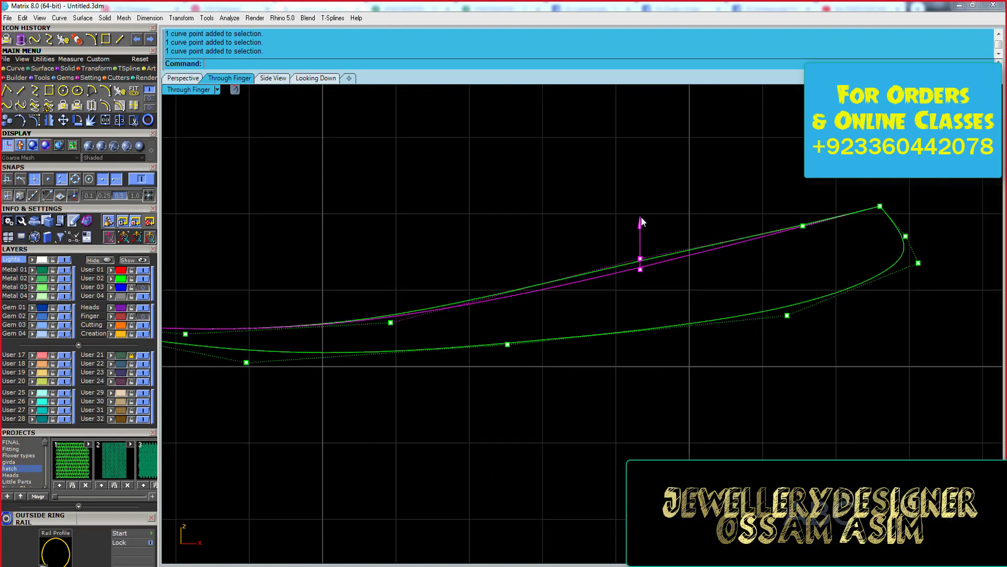
scroll(489, 291, "down", 3)
- Adjust points near the leaf curve tip in Perspective, then save the model
left_click(183, 77)
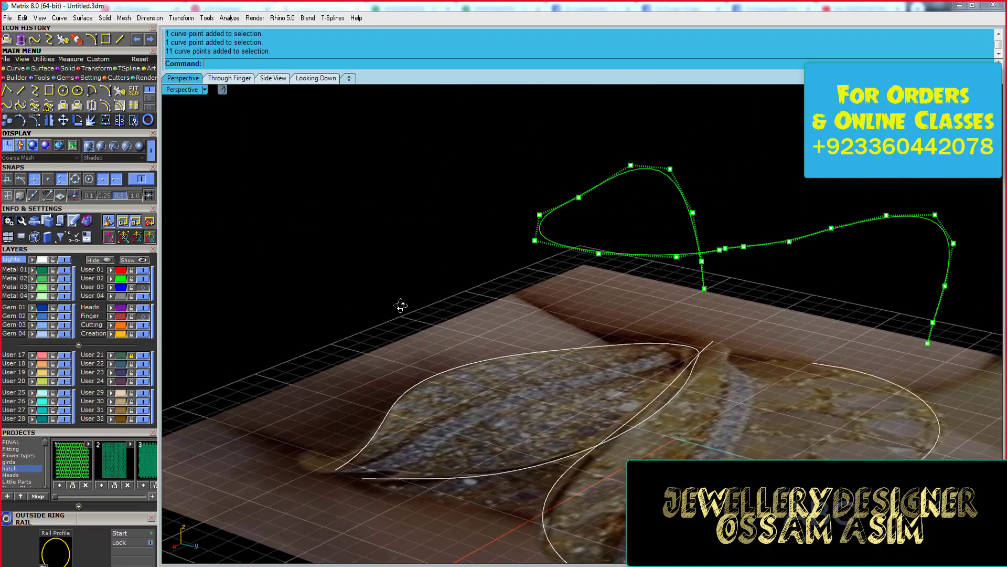
right_click_drag(315, 262, 417, 277)
left_click(396, 213)
mouse_move(396, 214)
right_mouse_down()
mouse_move(614, 346)
mouse_move(400, 272)
mouse_move(683, 240)
mouse_move(643, 207)
right_mouse_up()
left_click_drag(638, 204, 704, 154)
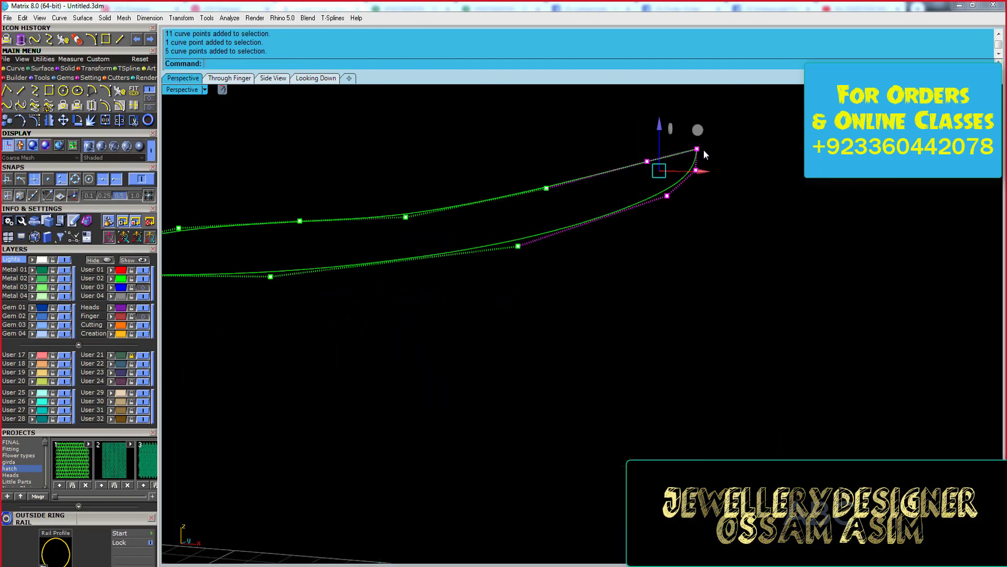
left_click(426, 142)
mouse_move(437, 134)
right_mouse_down()
mouse_move(443, 336)
mouse_move(728, 288)
right_mouse_up()
key("ctrl+s")
- Rebuild one leaf curve to 11 points, degree 3, and show its control points
left_click(120, 92)
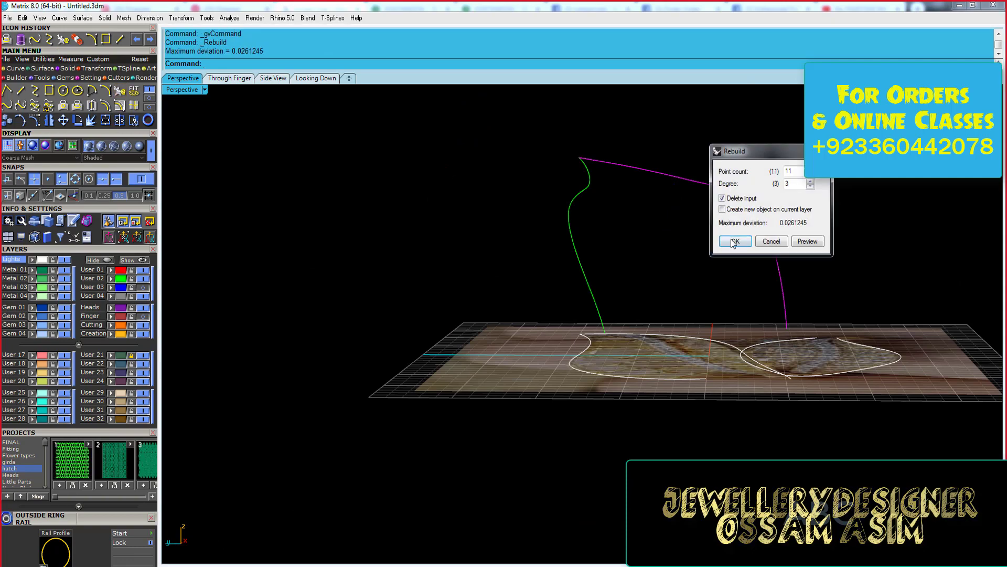
left_click(810, 174)
key("Return")
key("F10")
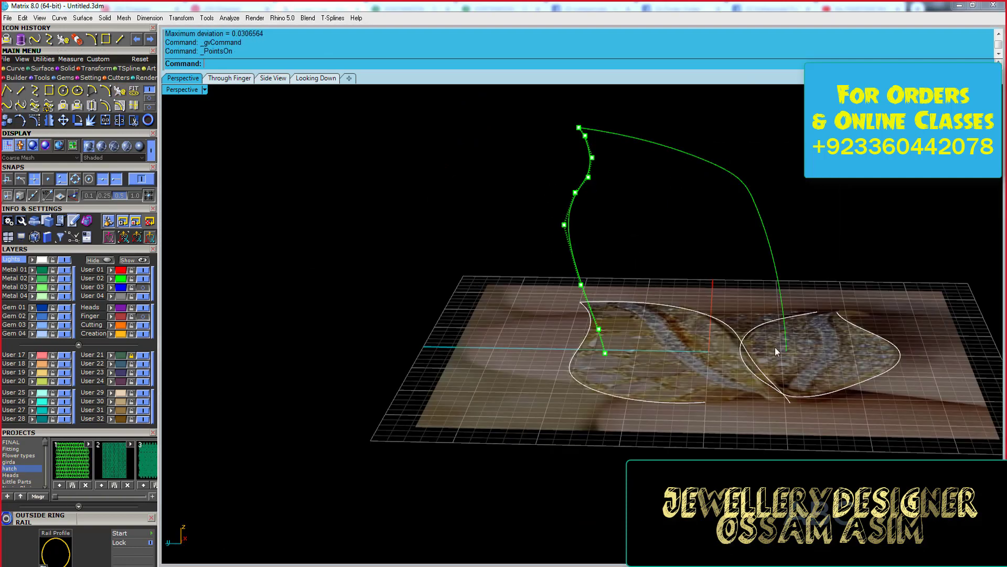
- Select and move groups of control points on the rebuilt leaf curves
mouse_move(775, 348)
right_mouse_down()
mouse_move(583, 301)
mouse_move(522, 213)
right_mouse_up()
left_click(602, 314)
left_click_drag(521, 213, 591, 300, "shift")
right_click_drag(591, 301, 566, 261)
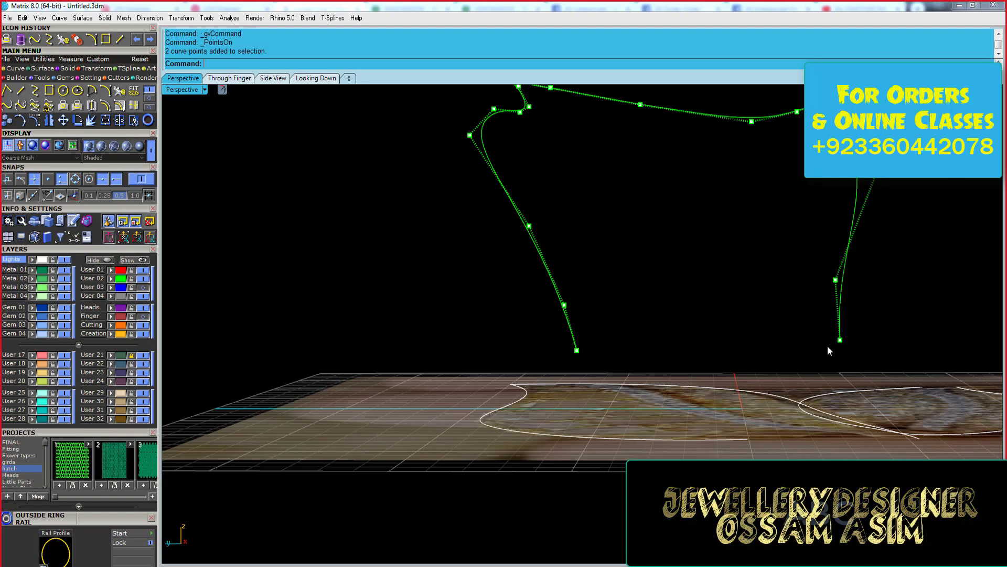
right_click_drag(789, 338, 778, 232)
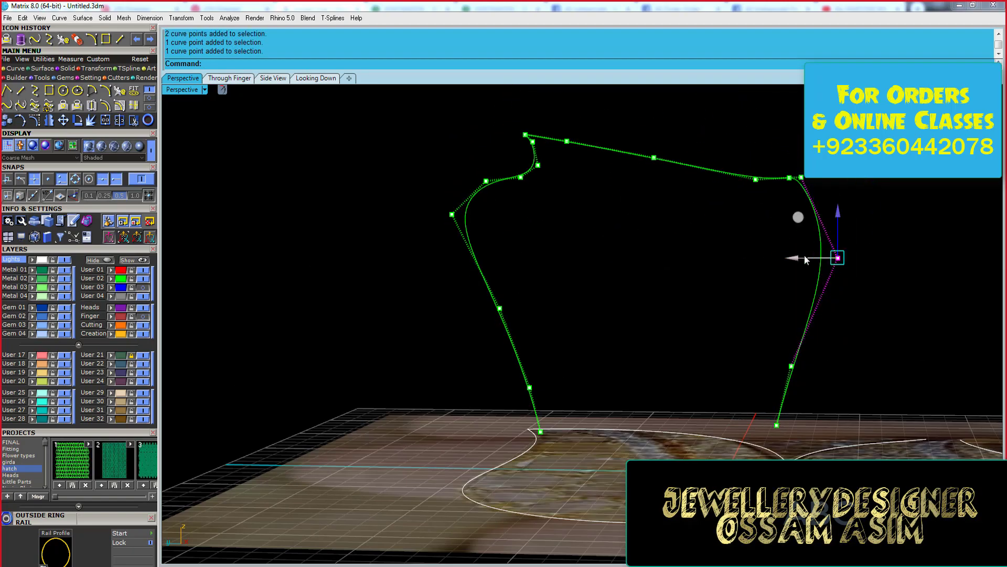
left_click(836, 254)
mouse_move(836, 254)
right_mouse_down()
mouse_move(751, 293)
mouse_move(814, 200)
right_mouse_up()
left_click(815, 199)
- Check the curves against the photo from above, then reshape the middle and lower points of both curves
left_click(313, 77)
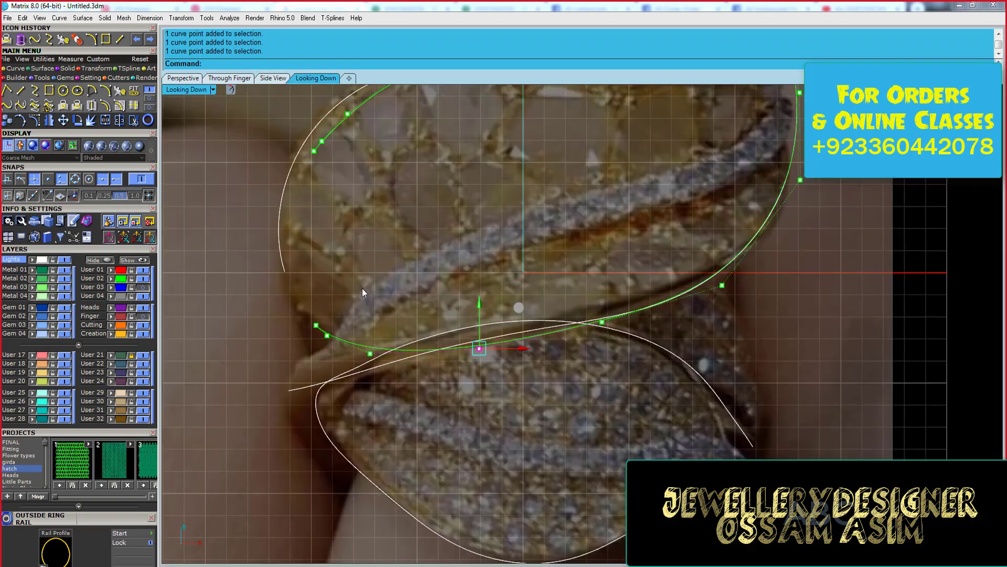
left_click(183, 78)
mouse_move(642, 410)
right_mouse_down()
mouse_move(528, 360)
mouse_move(461, 396)
right_mouse_up()
right_click_drag(662, 361, 656, 378)
left_click_drag(457, 360, 851, 306)
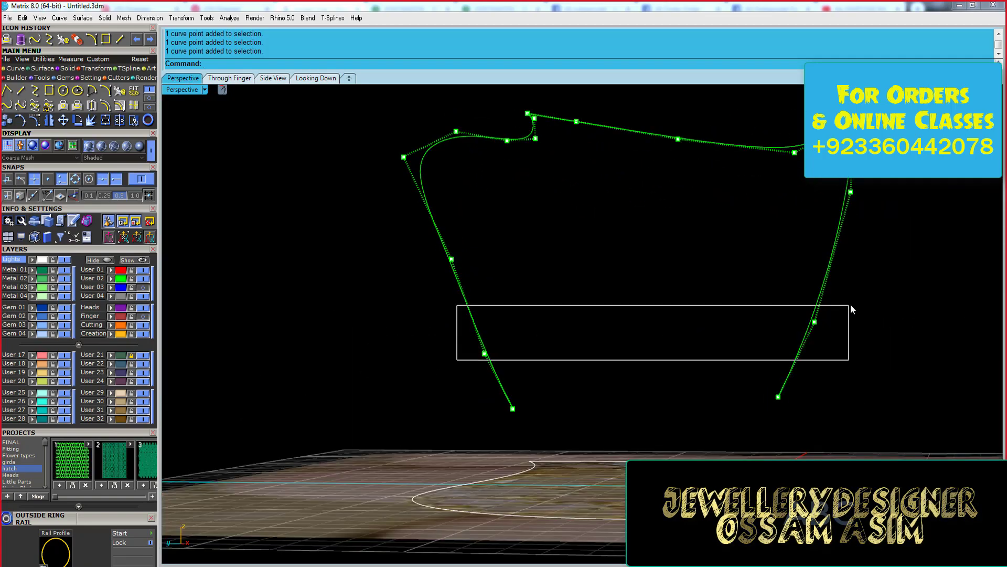
left_click_drag(435, 420, 922, 288)
mouse_move(922, 288)
right_mouse_down()
mouse_move(667, 447)
mouse_move(651, 398)
mouse_move(682, 322)
right_mouse_up()
left_click_drag(462, 327, 750, 272)
key("Escape")
mouse_move(750, 271)
right_mouse_down()
mouse_move(644, 250)
mouse_move(540, 315)
mouse_move(750, 268)
mouse_move(711, 218)
right_mouse_up()
- Hide the control points and check the leaf curves above the reference photo
key("F11")
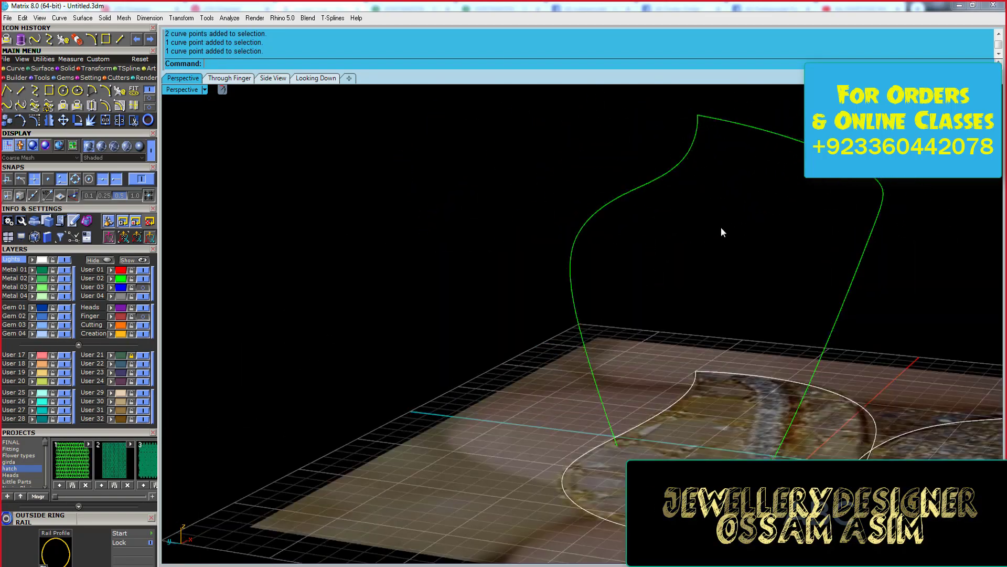
scroll(442, 265, "up", 5)
left_click(442, 265)
mouse_move(441, 265)
right_mouse_down()
mouse_move(493, 274)
mouse_move(560, 254)
mouse_move(782, 384)
mouse_move(659, 363)
right_mouse_up()
key("Escape")
- Project the leaf curve onto the blue ring cylinder
scroll(782, 385, "up", 5)
left_click(748, 408)
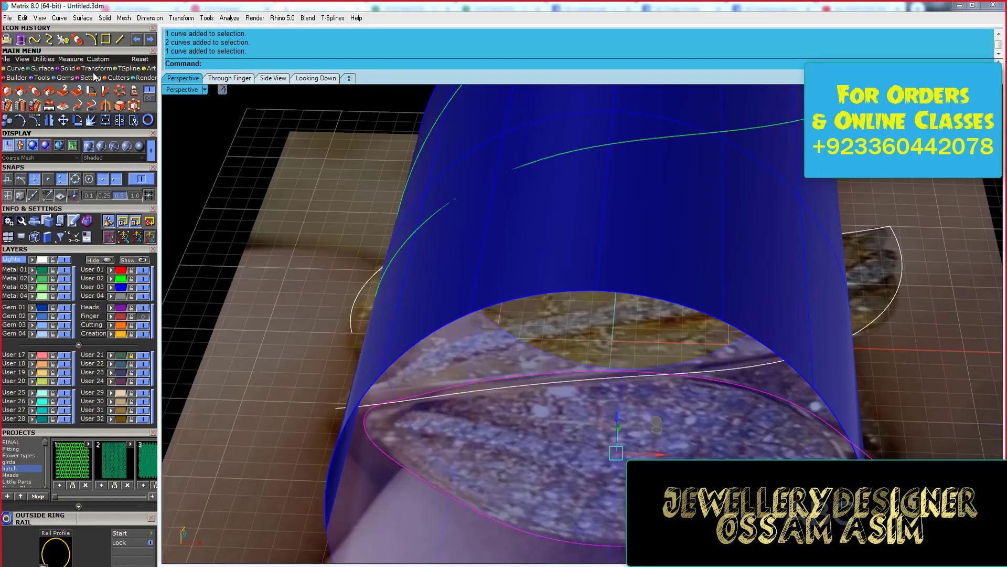
scroll(953, 446, "down", 2)
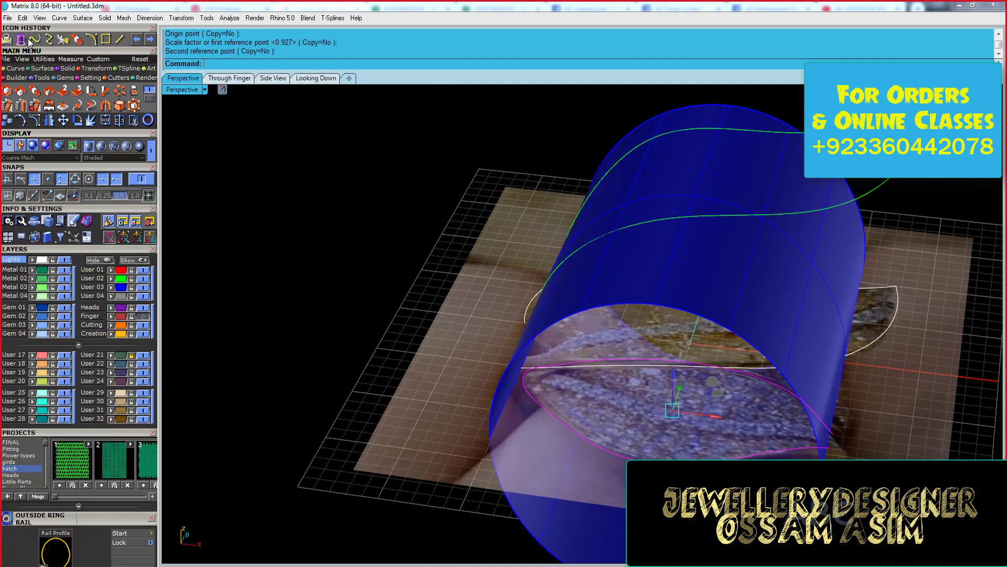
left_click(652, 243)
key("Return")
scroll(525, 347, "down", 3)
scroll(524, 347, "up", 4)
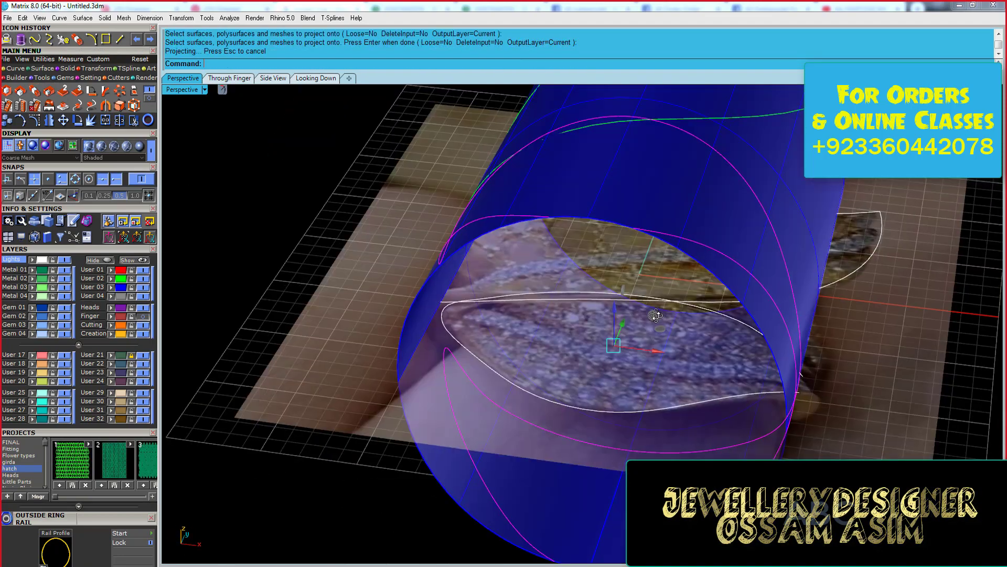
mouse_move(525, 346)
right_mouse_down()
mouse_move(738, 311)
mouse_move(477, 232)
right_mouse_up()
scroll(477, 232, "down", 3)
scroll(642, 275, "up", 4)
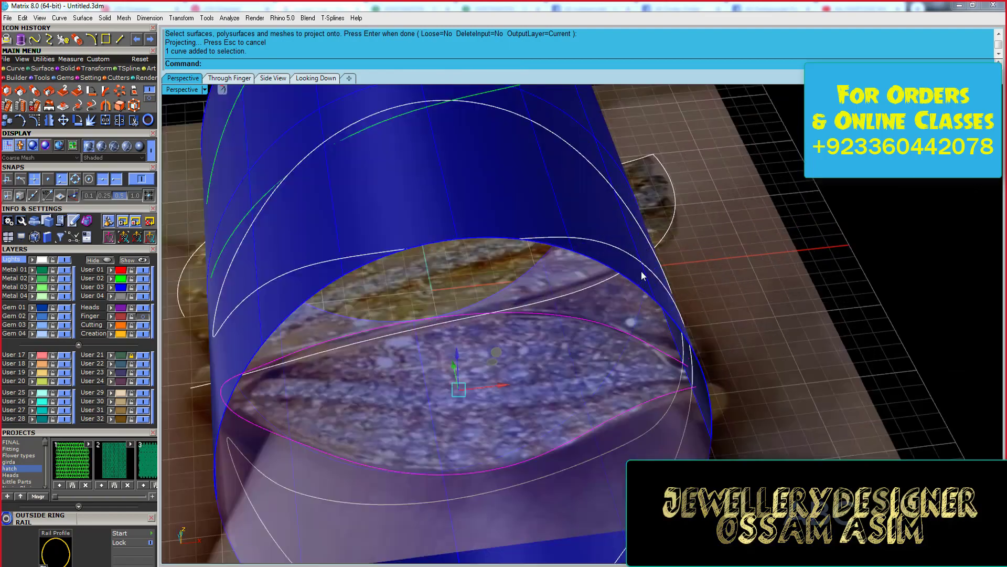
- Scale1D the leaf curves along one axis so they wrap the ring more closely
left_click(682, 345)
scroll(596, 348, "down", 3)
right_click_drag(595, 348, 524, 117)
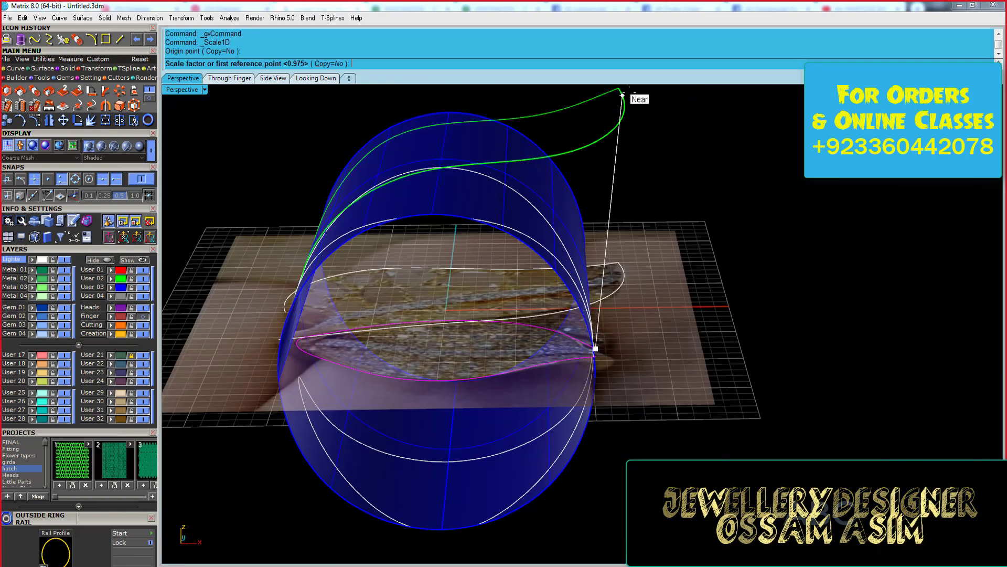
scroll(472, 382, "up", 3)
mouse_move(623, 95)
right_mouse_down()
mouse_move(472, 382)
mouse_move(196, 343)
mouse_move(187, 106)
mouse_move(377, 376)
mouse_move(411, 362)
mouse_move(533, 416)
right_mouse_up()
scroll(204, 344, "down", 3)
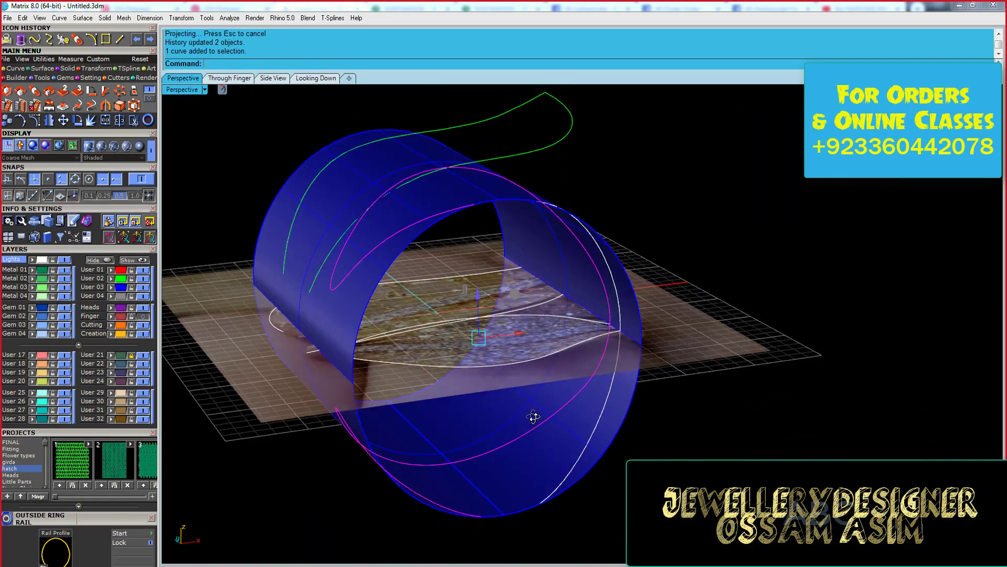
scroll(533, 416, "up", 3)
scroll(474, 265, "down", 2)
left_click(475, 265)
scroll(474, 265, "up", 2)
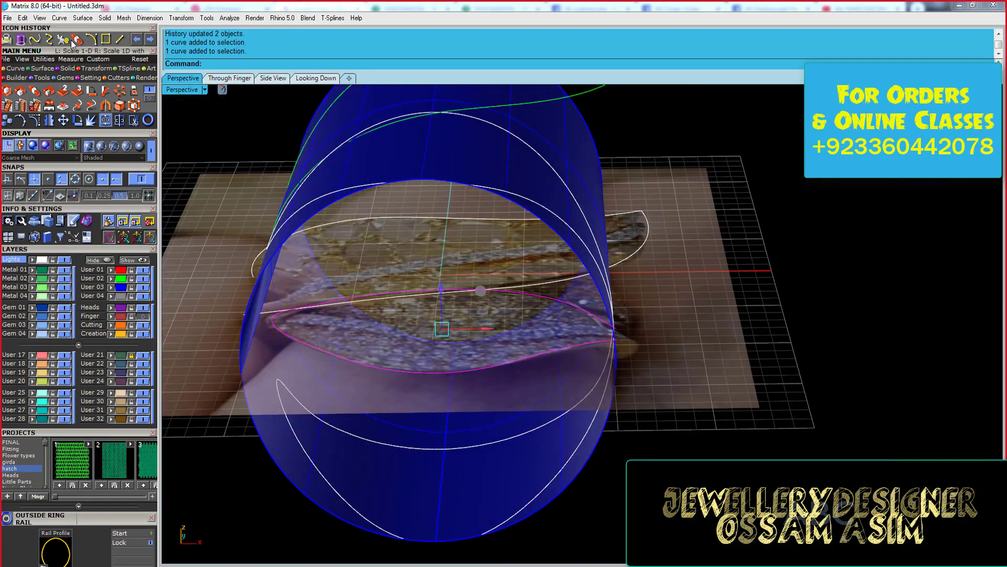
scroll(673, 306, "up", 2)
left_click(675, 315)
mouse_move(675, 316)
right_mouse_down()
mouse_move(574, 371)
mouse_move(528, 263)
mouse_move(646, 162)
mouse_move(452, 250)
mouse_move(306, 223)
mouse_move(282, 187)
right_mouse_up()
left_click(452, 249)
- Bend the leaf curve along the ring circle in the Through Finger view
key("ctrl+Tab")
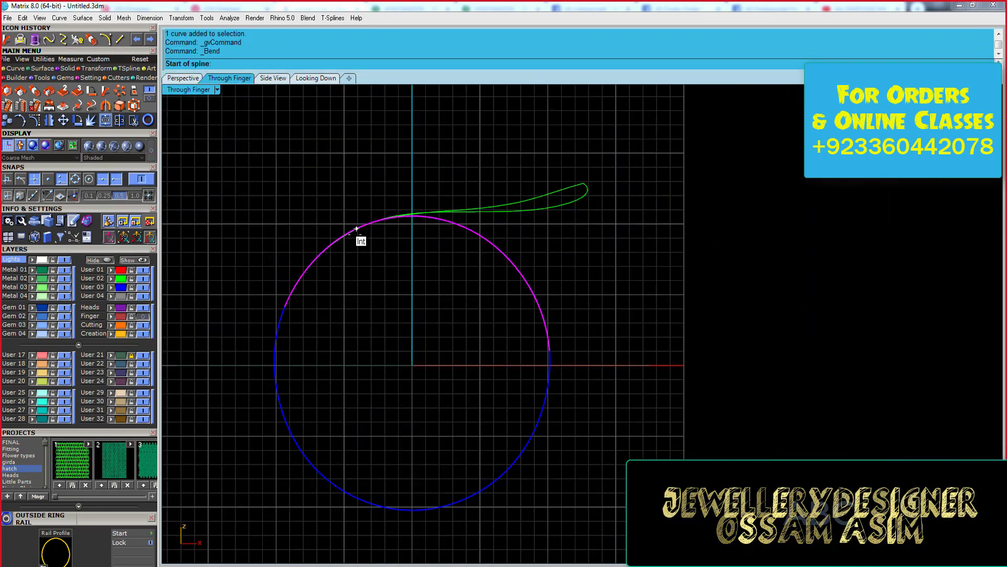
left_click(240, 251)
key("Return")
left_click(183, 77)
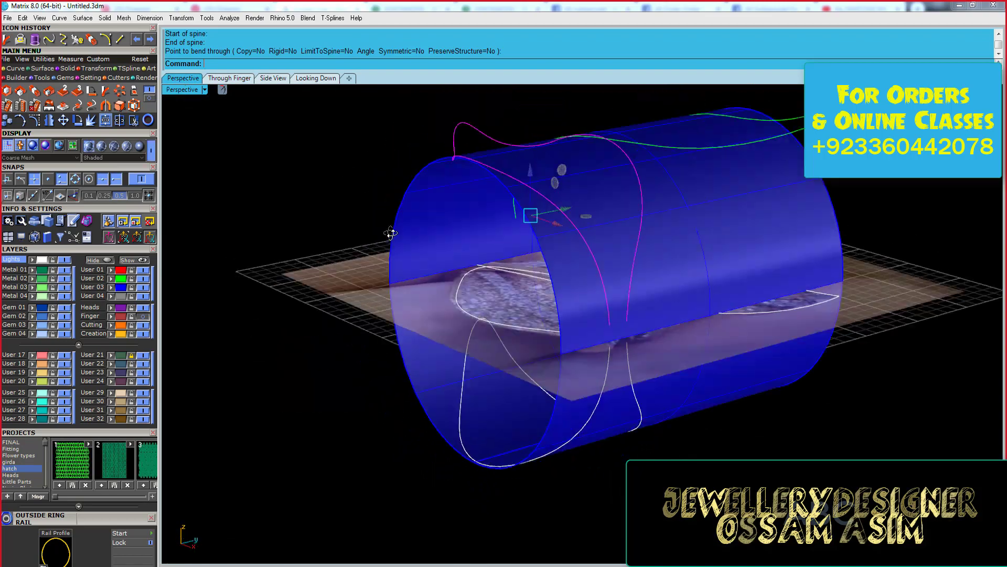
mouse_move(399, 220)
right_mouse_down()
mouse_move(517, 216)
mouse_move(515, 272)
right_mouse_up()
- Rebuild the bent curve with 24 points at degree 3 and show its control points
left_click(78, 40)
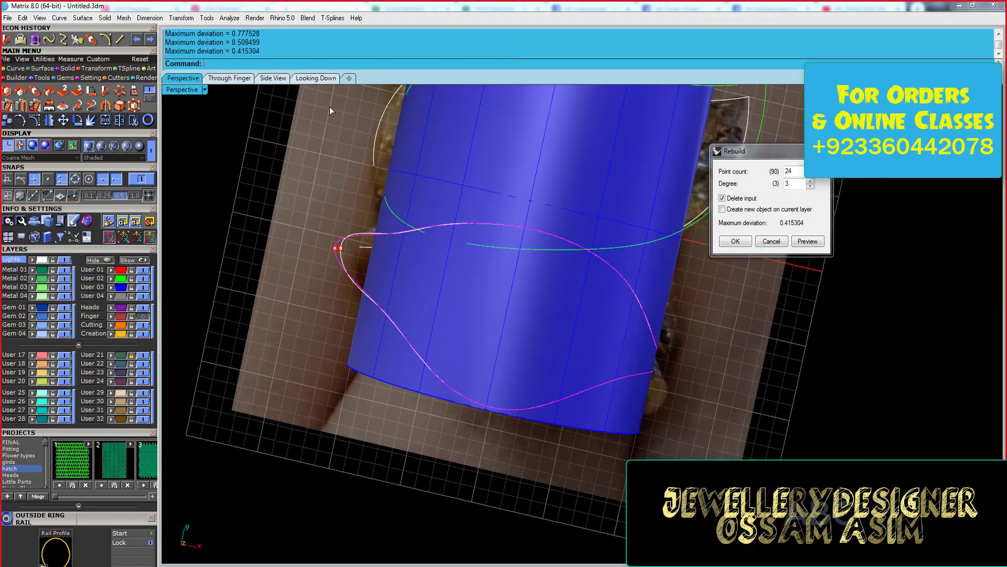
left_click(316, 77)
scroll(330, 209, "up", 5)
key("Return")
key("F10")
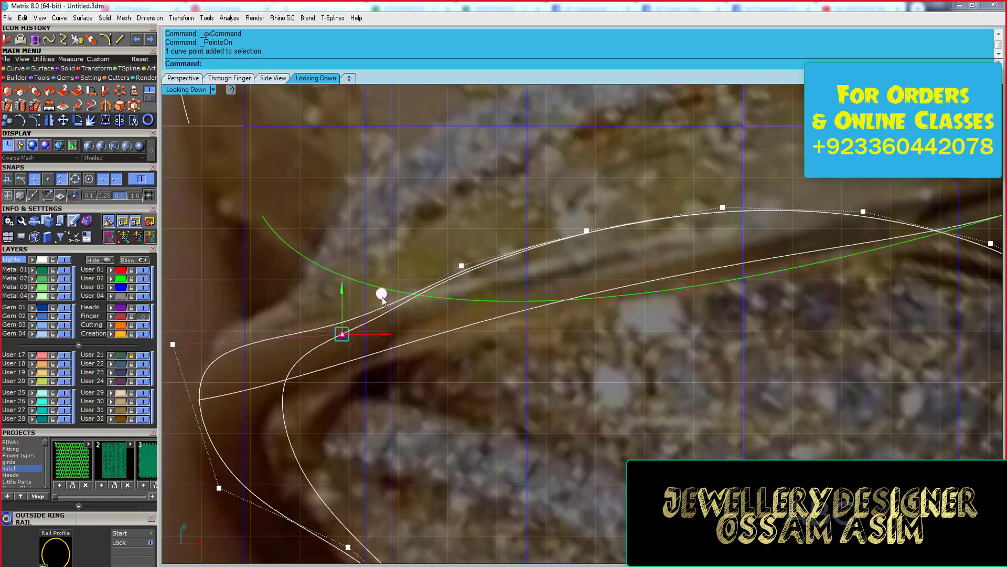
- In Looking Down, select and move control points at the leaf curve's left end and bend
right_click_drag(382, 297, 458, 265)
left_click(248, 314)
mouse_move(250, 283)
right_mouse_down()
mouse_move(375, 355)
mouse_move(368, 336)
right_mouse_up()
left_click_drag(353, 313, 550, 499)
left_click(410, 171)
scroll(409, 217, "up", 2)
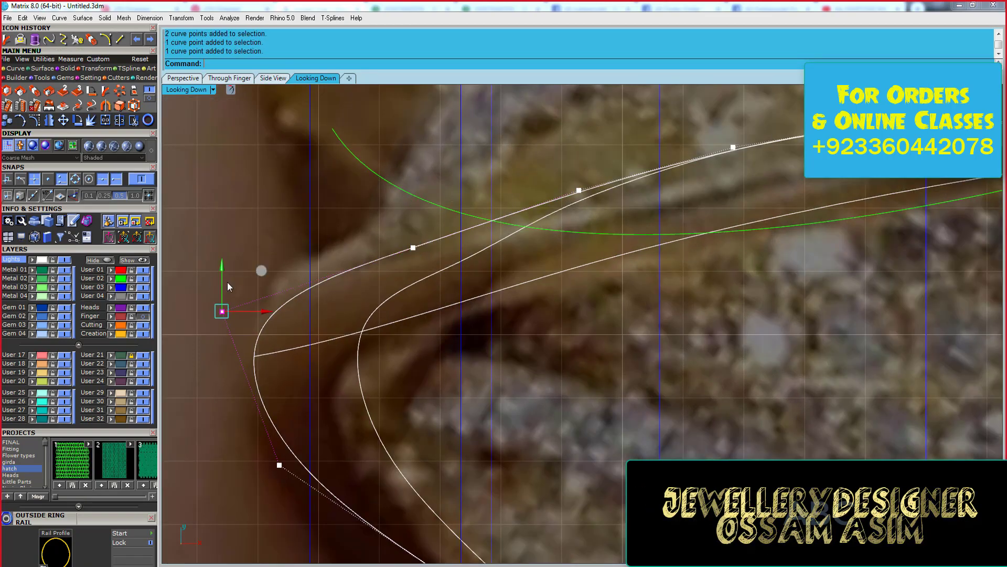
scroll(229, 287, "down", 2)
- In Perspective, pick the overlapping surface through the Selection Menu and delete it
left_click(183, 78)
left_click(637, 425)
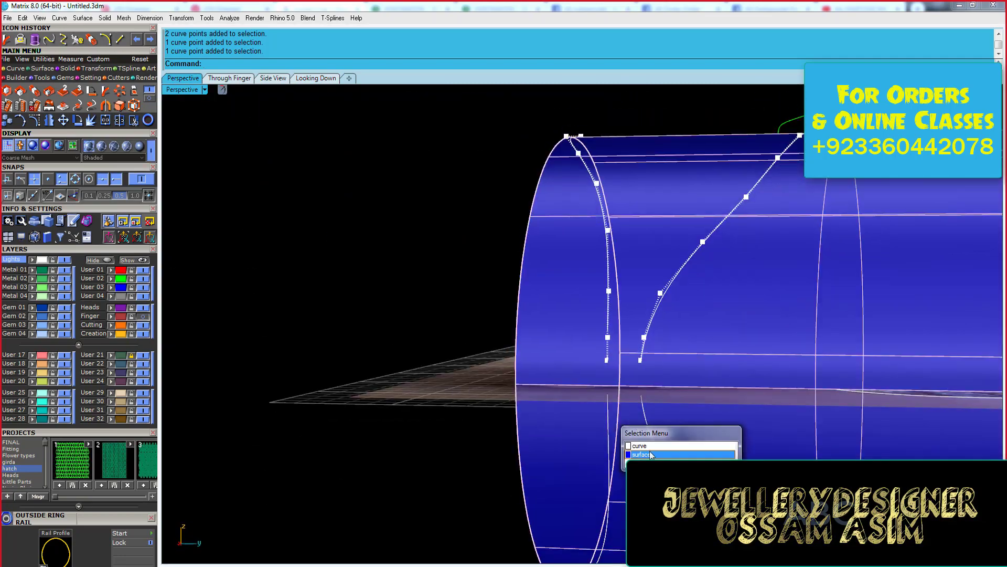
left_click(651, 454)
key("Delete")
- Select the lower points on both curves and drag their ends down toward the photo
mouse_move(596, 374)
right_mouse_down()
mouse_move(647, 426)
mouse_move(619, 399)
right_mouse_up()
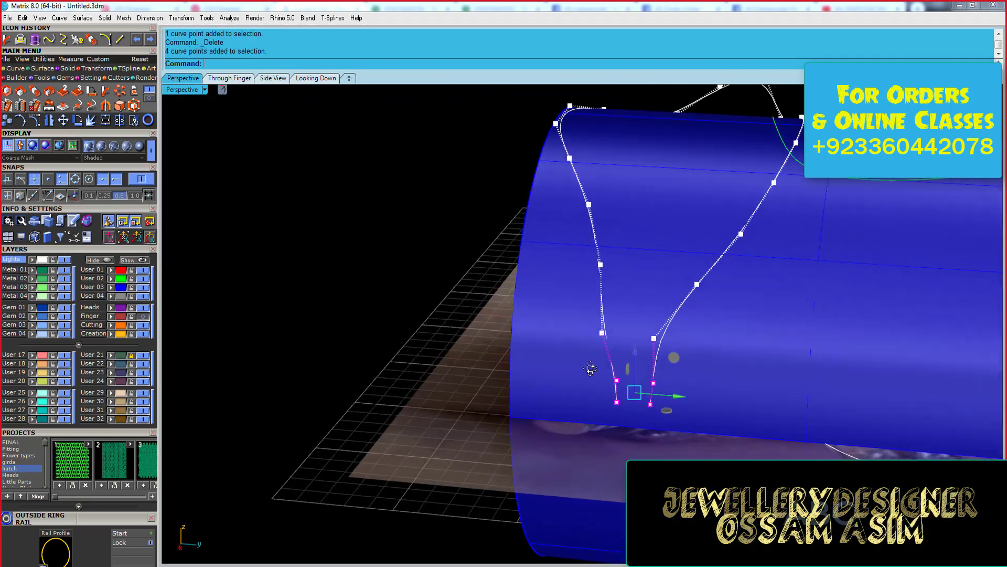
left_click_drag(472, 287, 672, 366, "shift")
right_click_drag(672, 367, 518, 256)
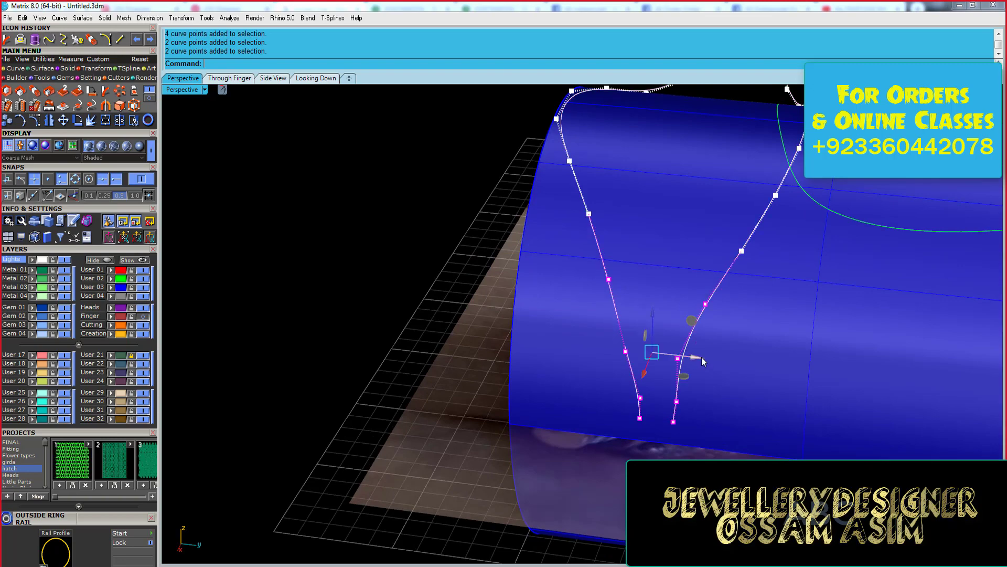
right_click_drag(702, 361, 682, 299)
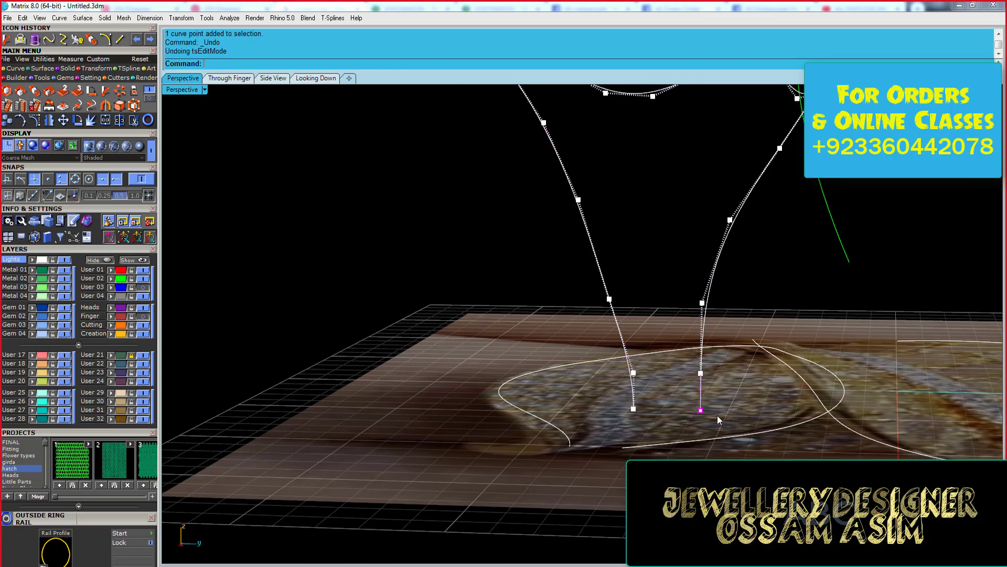
mouse_move(737, 411)
right_mouse_down()
mouse_move(691, 373)
mouse_move(652, 318)
mouse_move(763, 193)
mouse_move(622, 250)
mouse_move(580, 236)
mouse_move(691, 316)
right_mouse_up()
scroll(580, 236, "up", 5)
- Select points on the right white curve, then pick a leaf curve and inspect its ends
left_click_drag(702, 209, 794, 237)
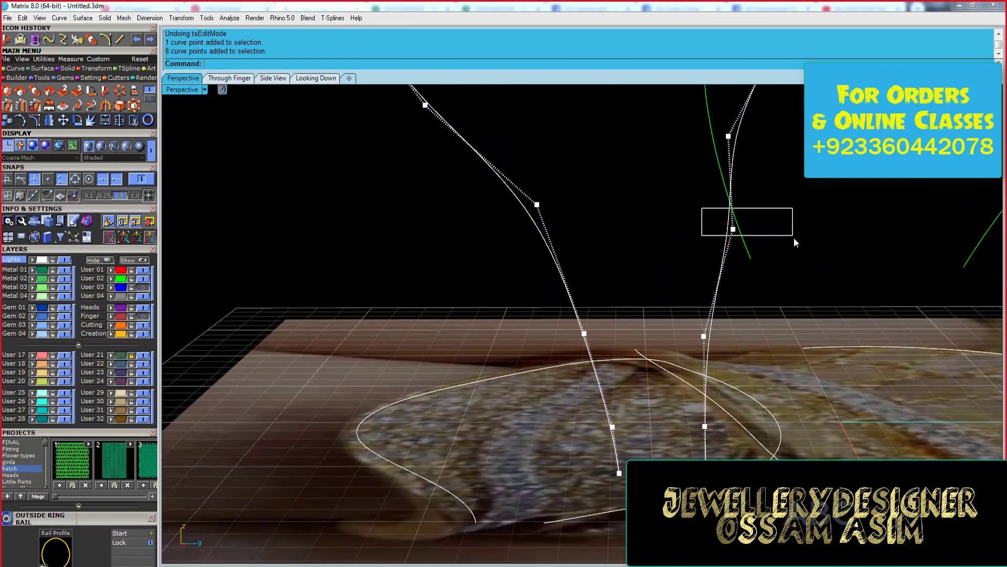
left_click(702, 271)
right_click_drag(702, 271, 500, 244)
right_click_drag(608, 240, 698, 251)
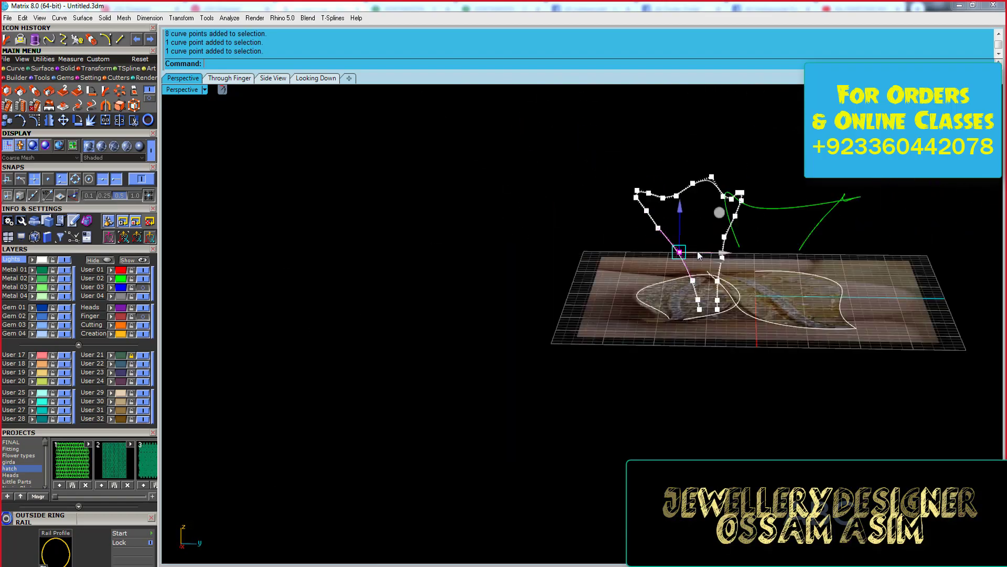
scroll(698, 250, "up", 5)
scroll(697, 251, "down", 5)
scroll(396, 420, "up", 5)
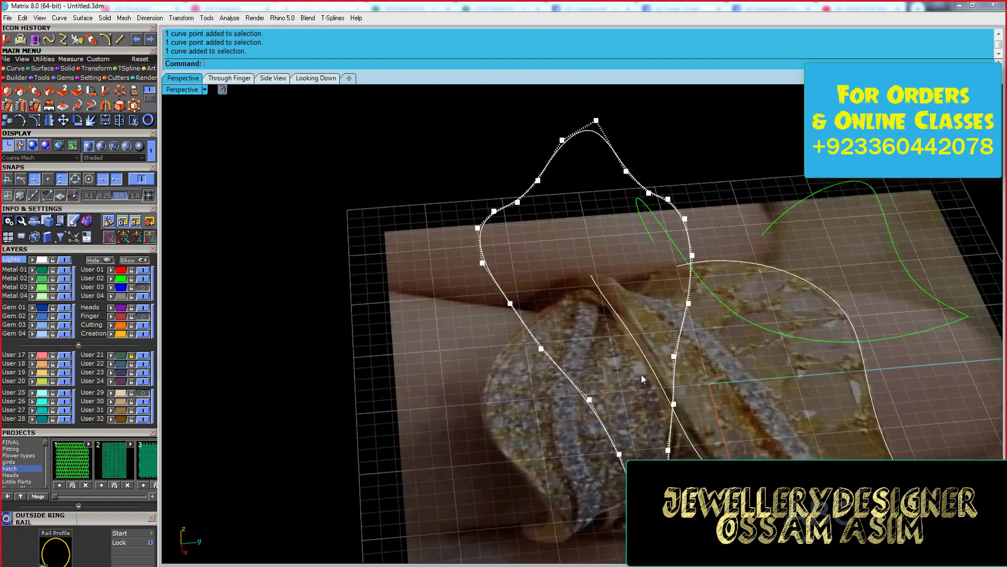
right_click_drag(641, 376, 682, 380)
scroll(682, 380, "down", 5)
scroll(751, 385, "up", 5)
scroll(750, 386, "down", 3)
scroll(660, 406, "up", 3)
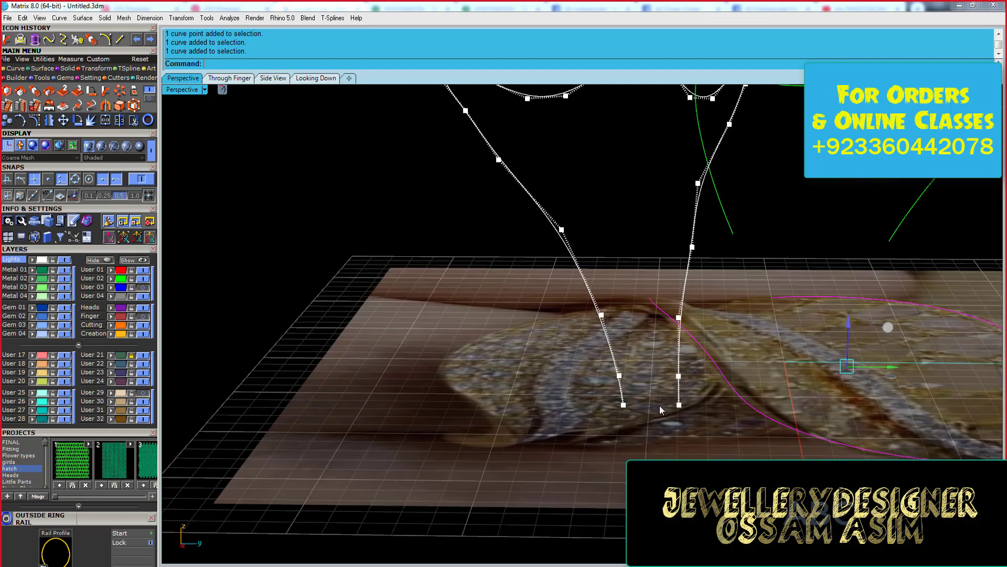
- Compare the curves against the reference photo in the top-down and perspective views
key("ctrl+Tab")
key("ctrl+Tab")
key("ctrl+Tab")
scroll(599, 297, "down", 5)
scroll(614, 414, "up", 5)
scroll(614, 414, "down", 5)
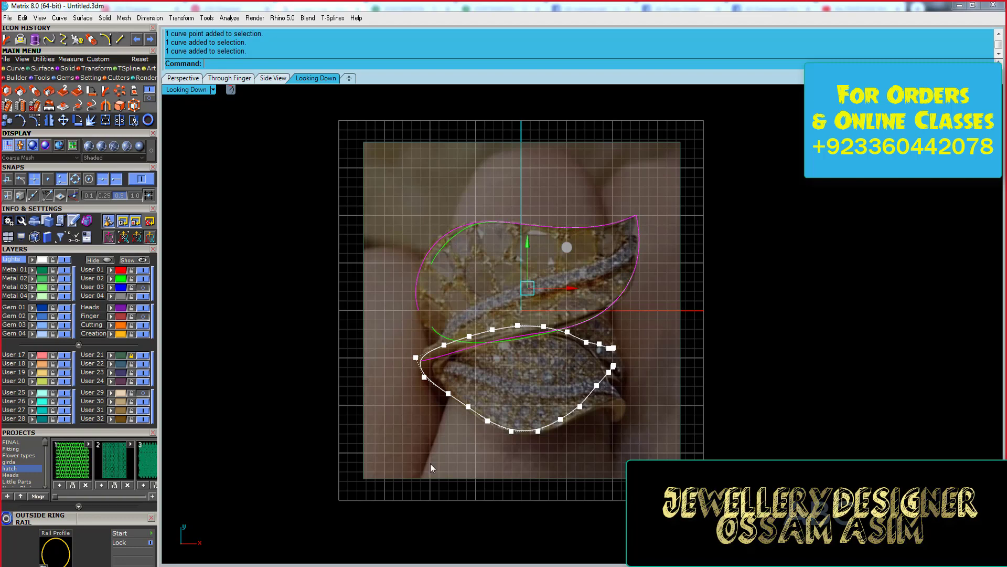
scroll(487, 359, "up", 2)
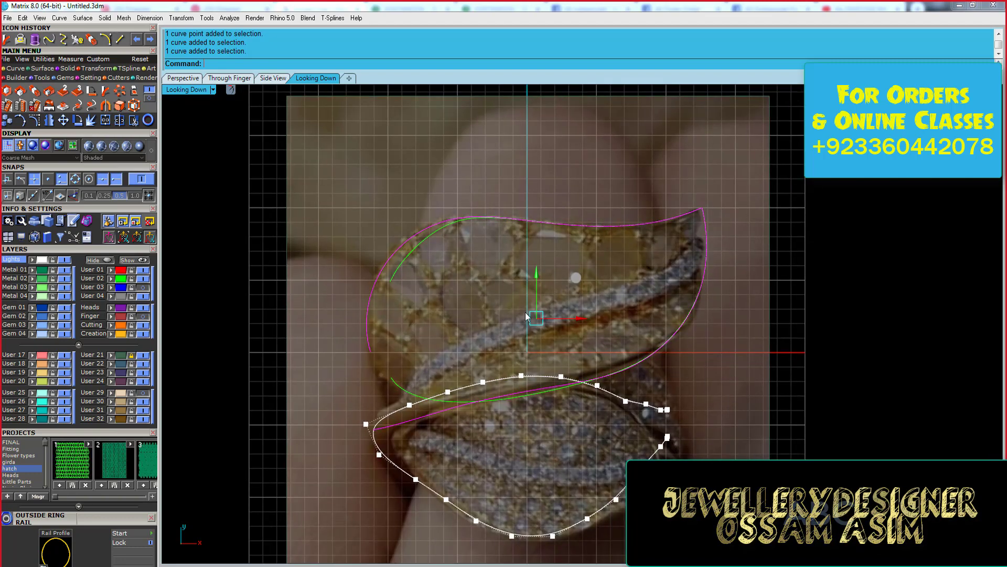
key("ctrl+Tab")
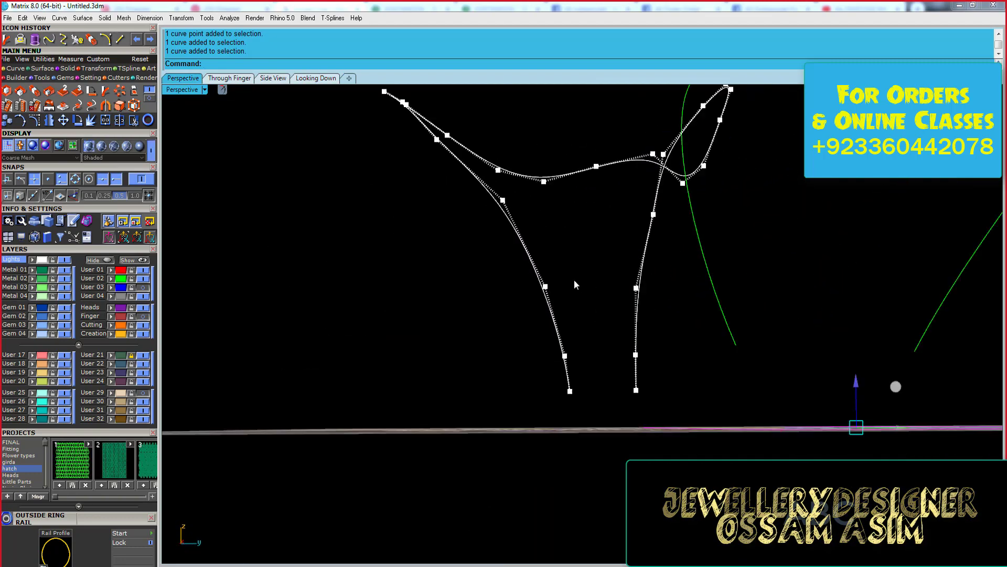
key("ctrl+shift+Tab")
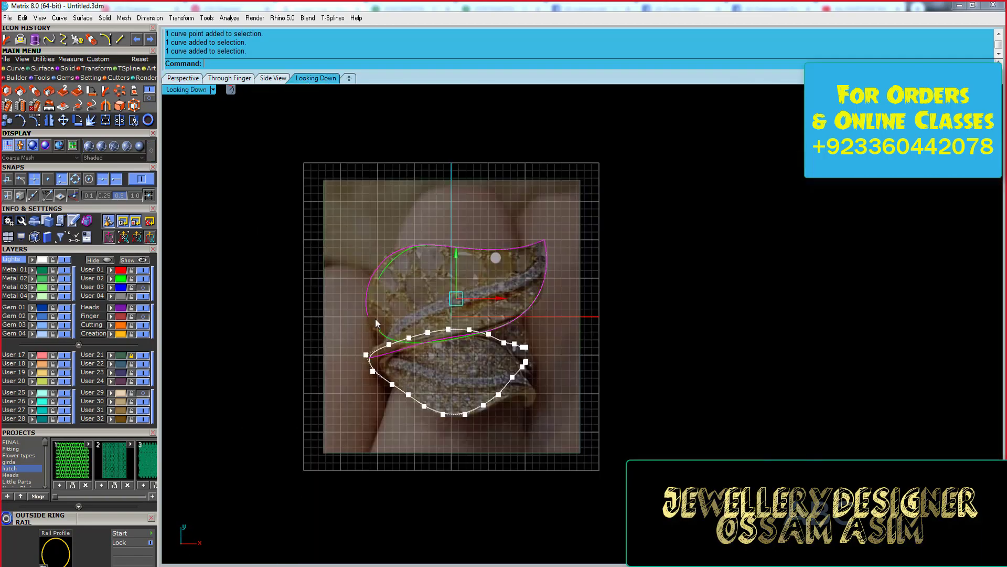
- Select and move the control points at the lower leaf outline's left tip
left_click(322, 325)
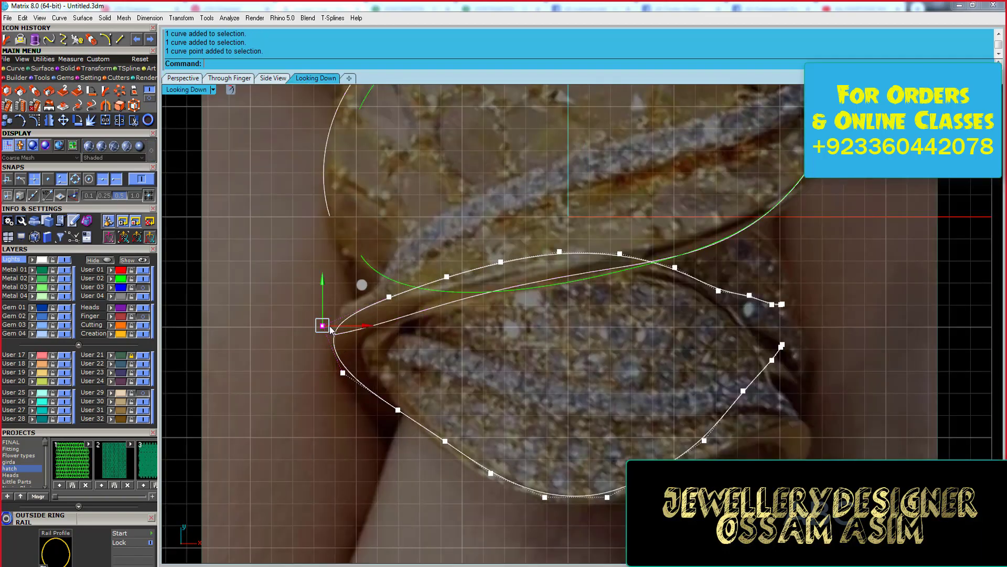
scroll(323, 299, "up", 2)
left_click_drag(212, 214, 444, 345)
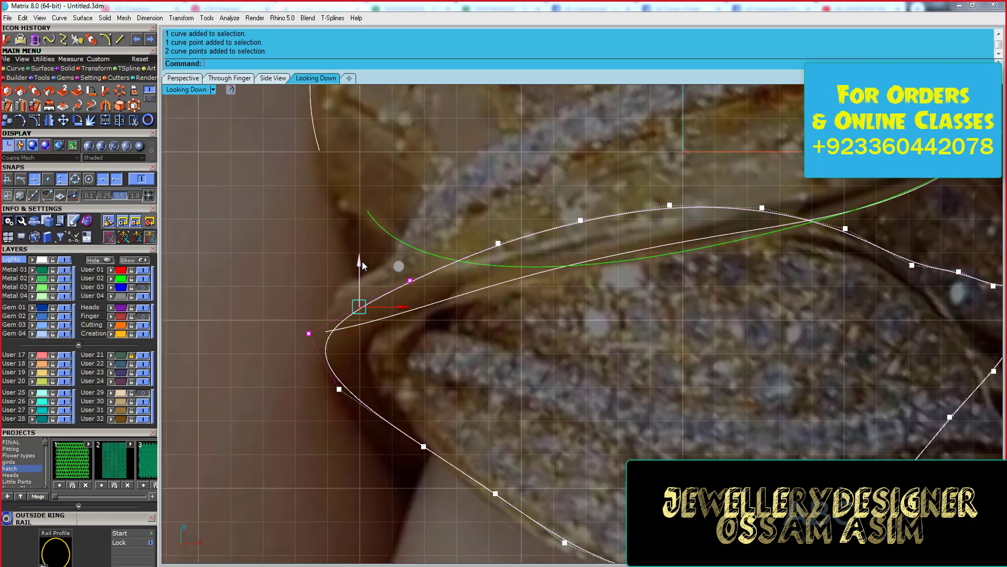
scroll(362, 260, "down", 1)
left_click(417, 375)
left_click(323, 284)
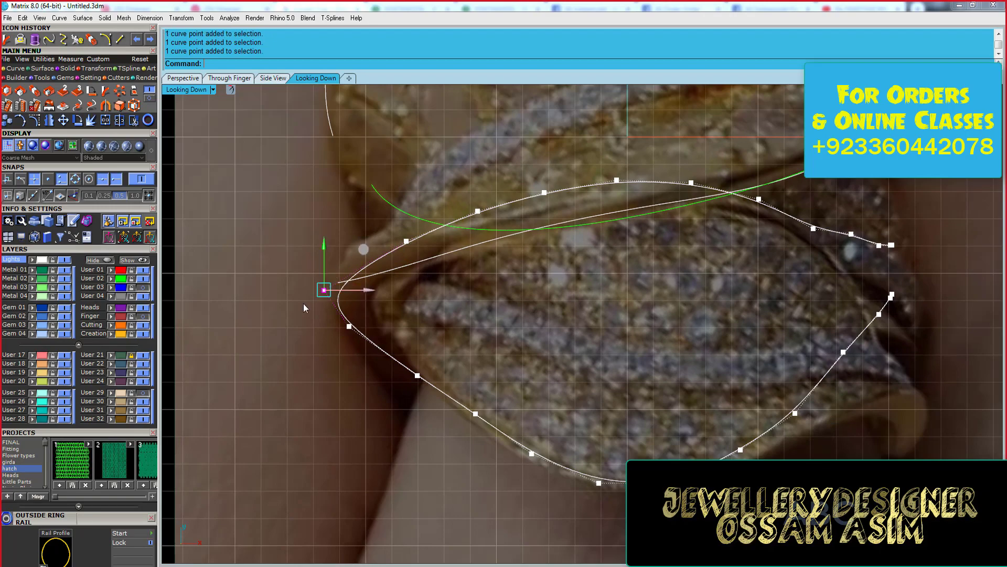
scroll(325, 288, "down", 1)
scroll(416, 200, "down", 1)
- Look edge-on at the photo plane in Perspective and window-select the upright profile curves
left_click(174, 75)
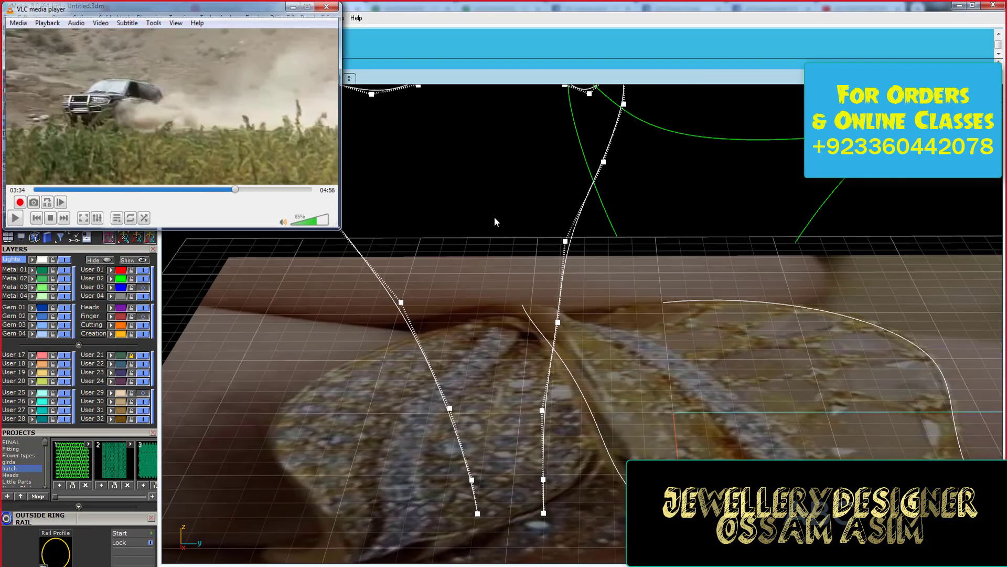
mouse_move(494, 216)
right_mouse_down()
mouse_move(591, 289)
mouse_move(569, 212)
right_mouse_up()
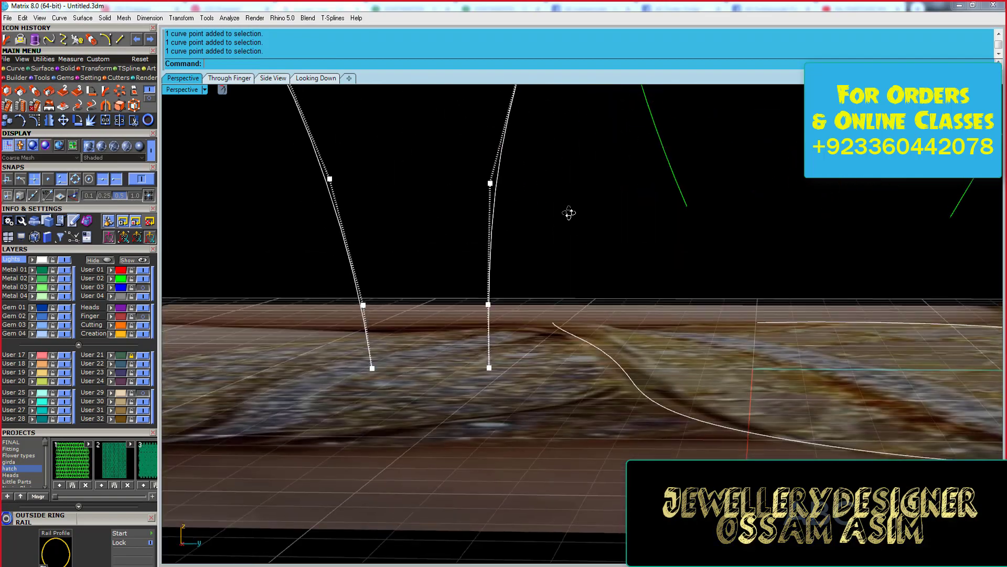
scroll(512, 340, "down", 5)
scroll(513, 342, "up", 5)
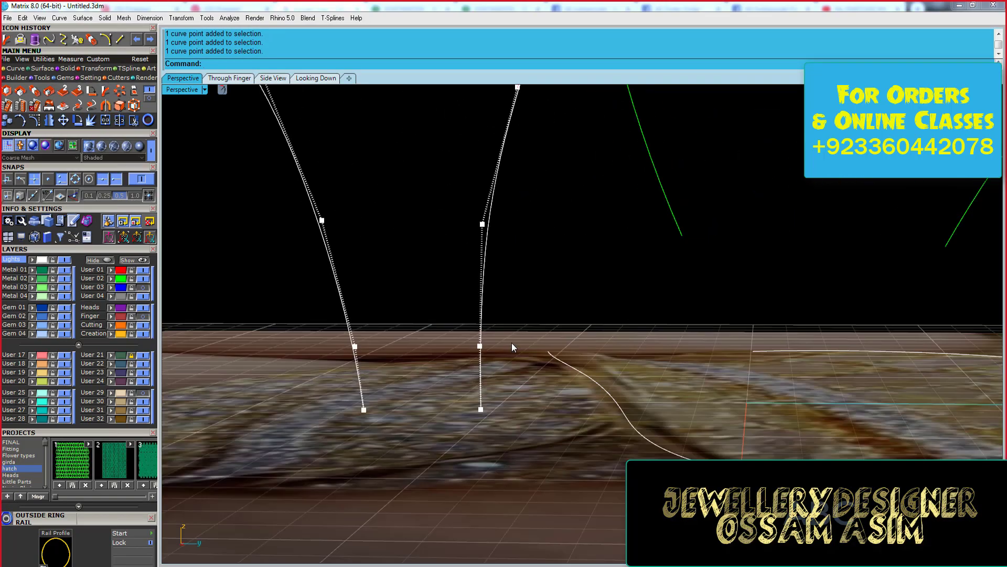
scroll(511, 342, "down", 3)
scroll(292, 229, "up", 3)
left_click_drag(539, 273, 265, 284)
- Turn on the profile curves' points and move the control points where the curves meet
key("F10")
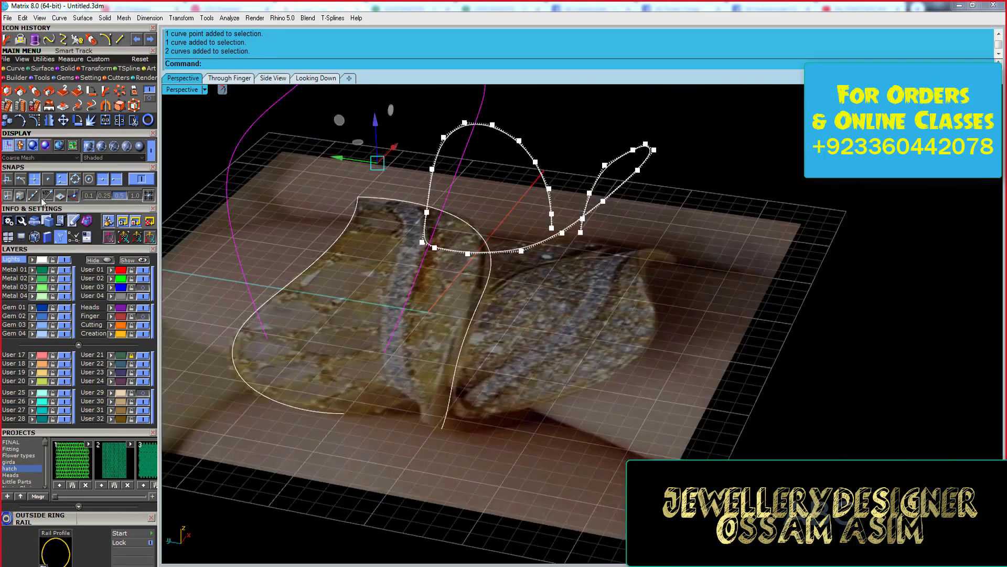
right_click_drag(345, 222, 421, 227)
scroll(422, 226, "up", 3)
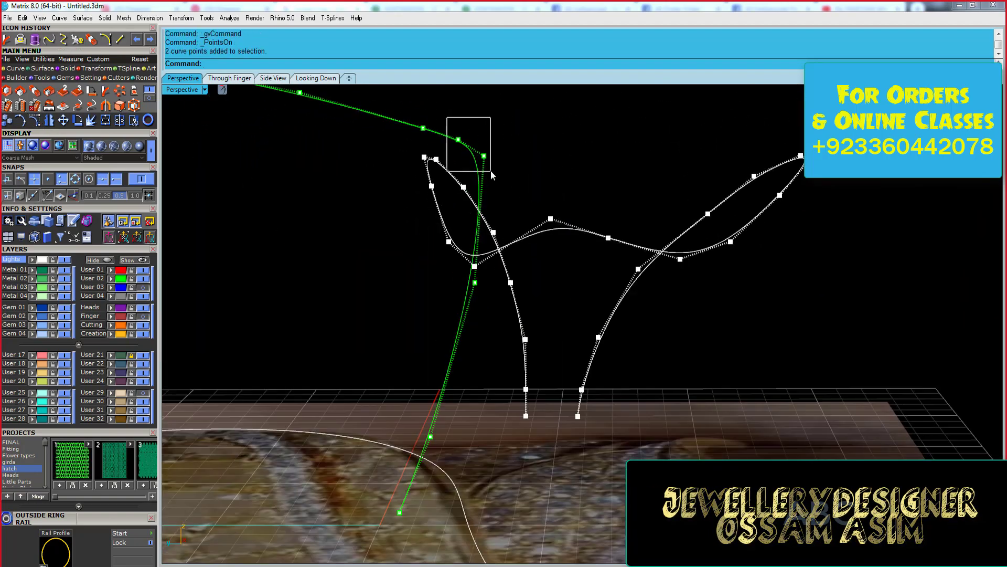
left_click_drag(450, 118, 490, 169)
left_click(468, 222, "shift")
scroll(428, 314, "up", 2)
scroll(420, 305, "down", 3)
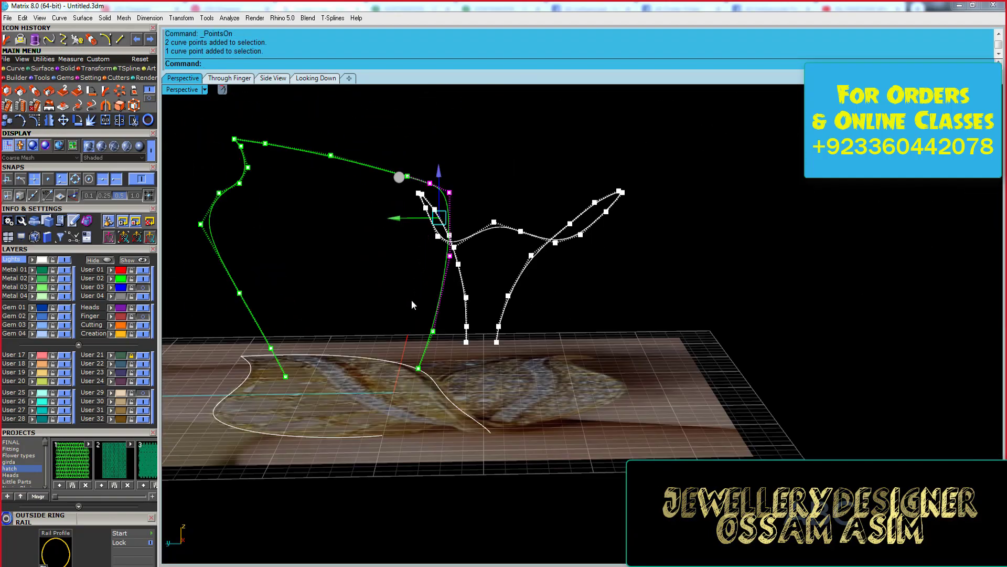
key("Escape")
- From a flatter side-on view, move a control point on the green curve
right_click_drag(387, 334, 270, 310)
scroll(273, 317, "up", 3)
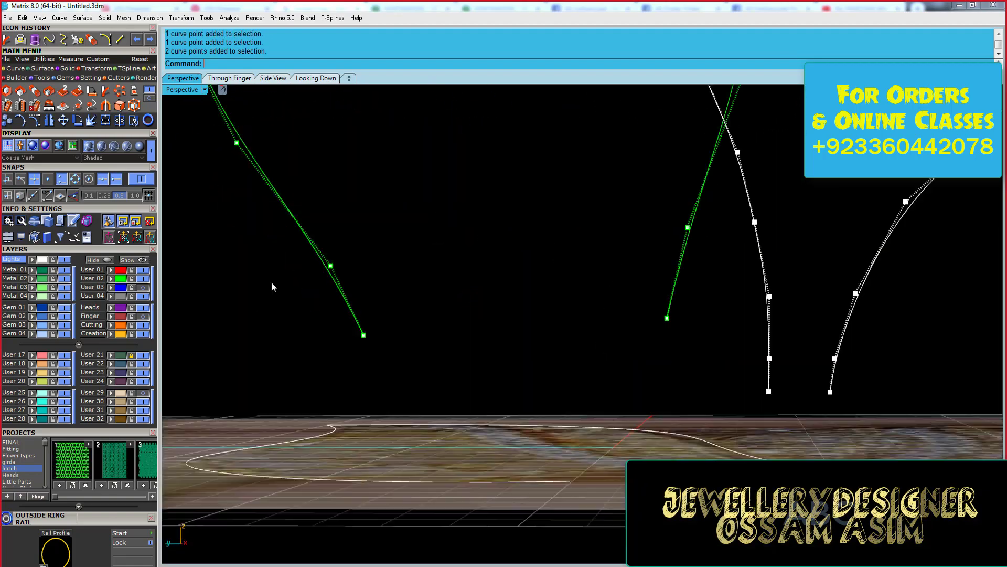
left_click(337, 259)
scroll(386, 241, "down", 5)
scroll(416, 209, "up", 4)
scroll(499, 218, "down", 1)
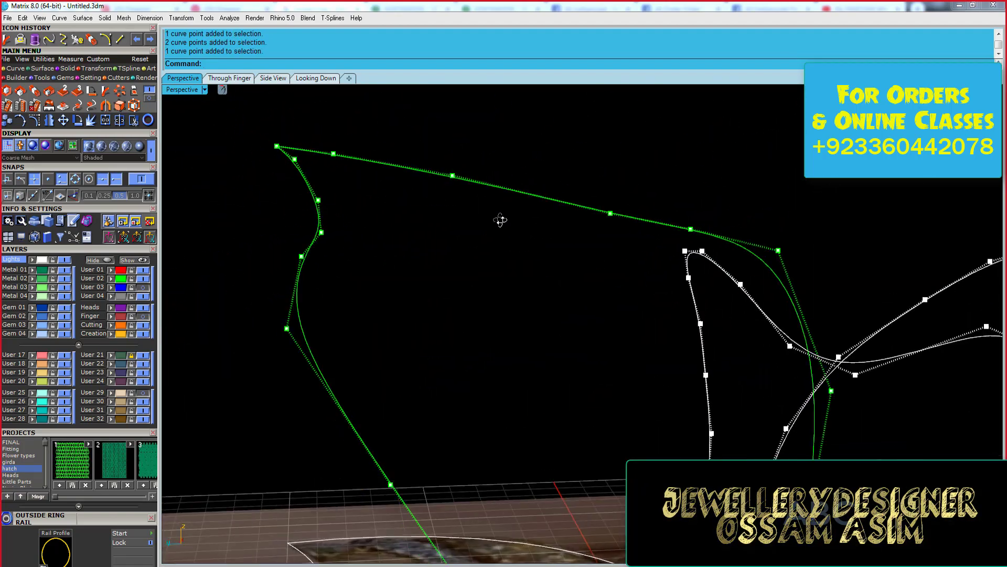
scroll(488, 234, "down", 1)
scroll(488, 234, "down", 3)
- Select the white leaf curve and turn on the User 03 layer to show the band
mouse_move(414, 220)
right_mouse_down()
mouse_move(476, 211)
mouse_move(480, 136)
mouse_move(514, 218)
right_mouse_up()
left_click(482, 131)
scroll(514, 218, "up", 3)
left_click(143, 287)
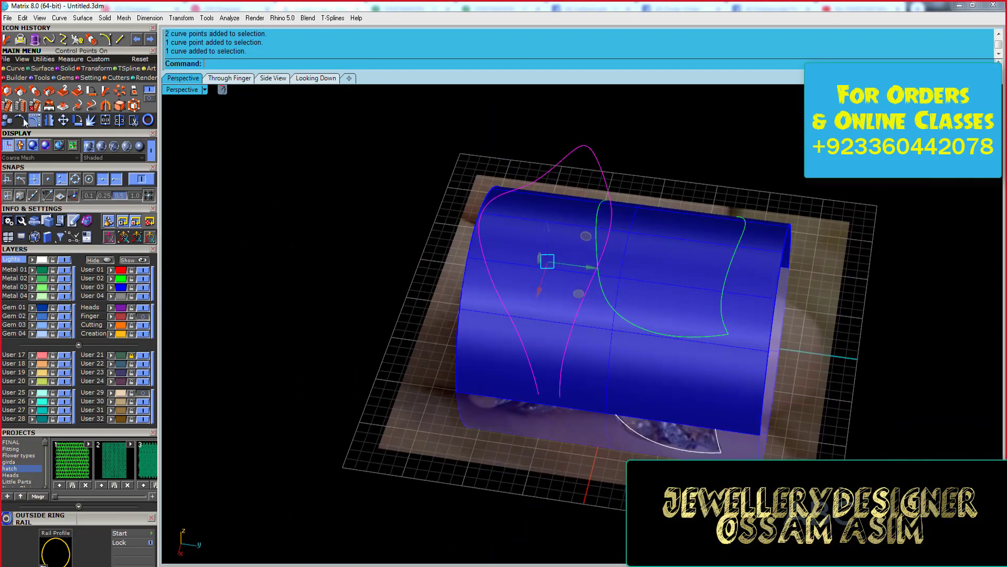
- Scale the magenta curve down inside the leaf in the Looking Down view
left_click(589, 388)
left_click(316, 78)
left_click(279, 284)
left_click(430, 307)
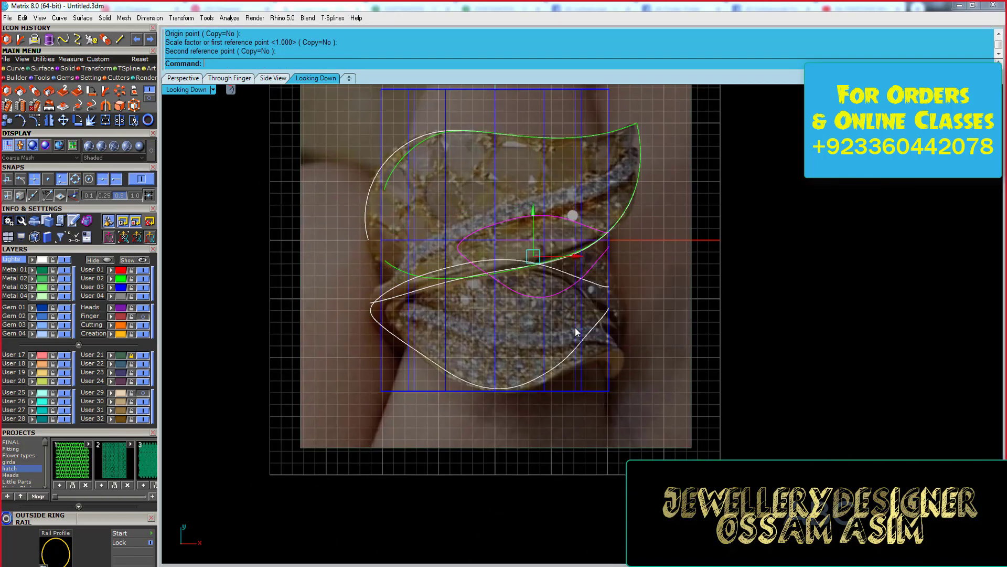
- Rotate the magenta curve about 56.87° to follow the ring circle and restore four views
left_click(230, 77)
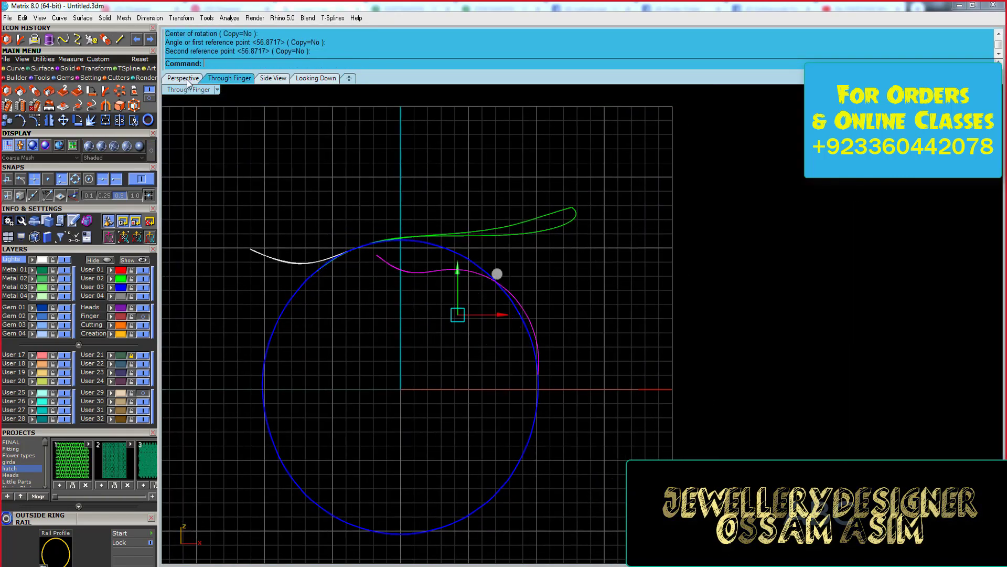
left_click(316, 78)
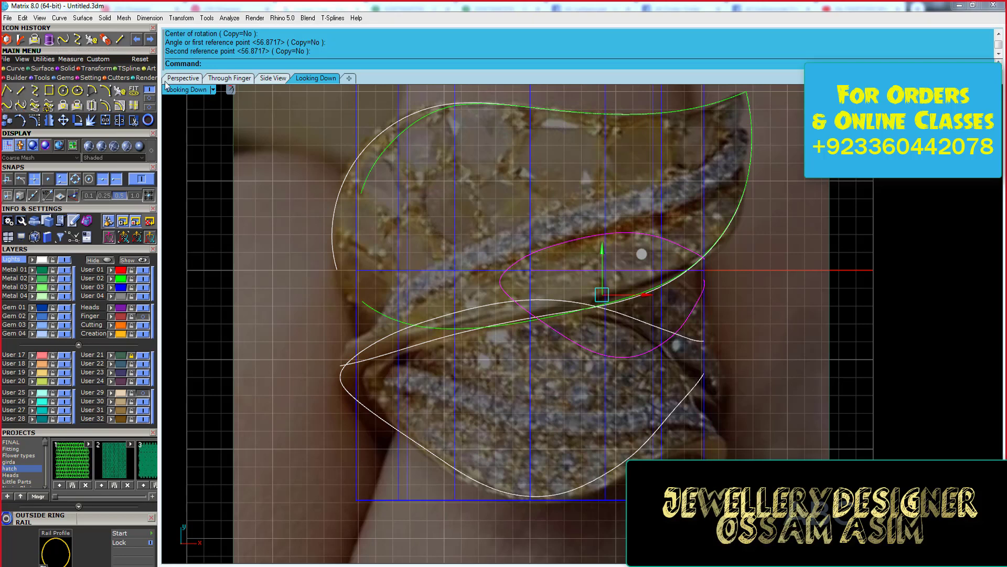
double_click(166, 86)
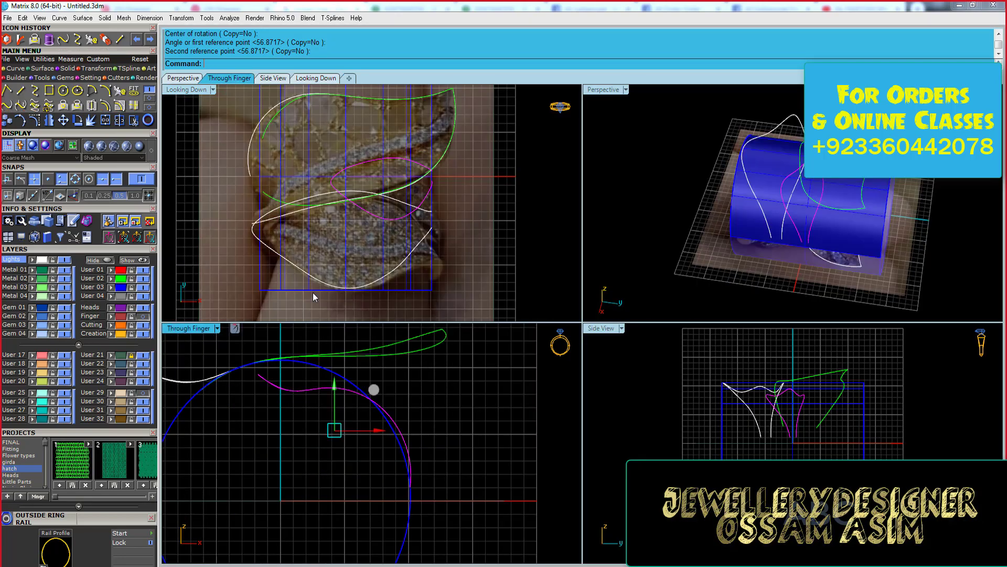
- Pull the curves onto the blue band surface
key("Escape")
left_click(328, 129)
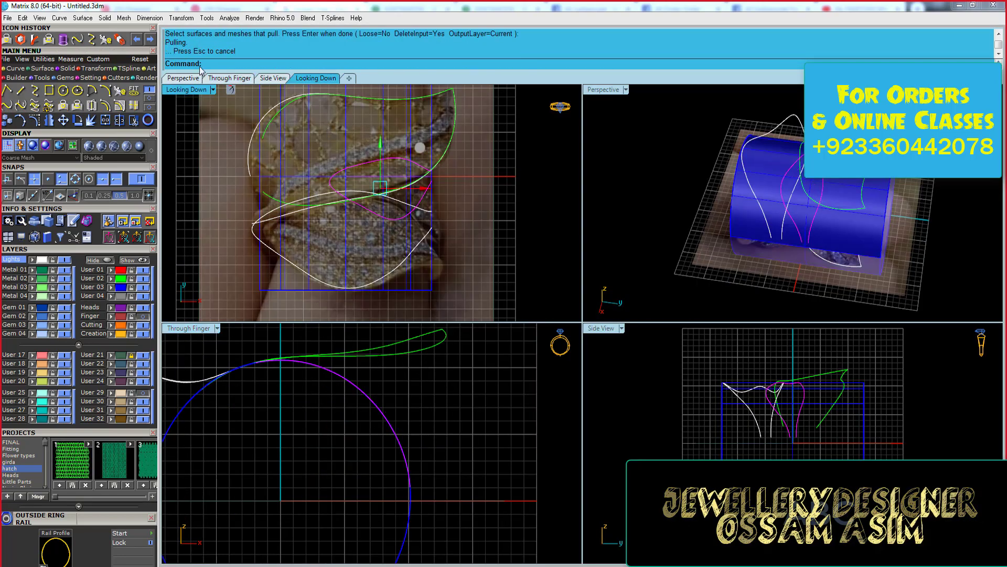
key("ctrl+z")
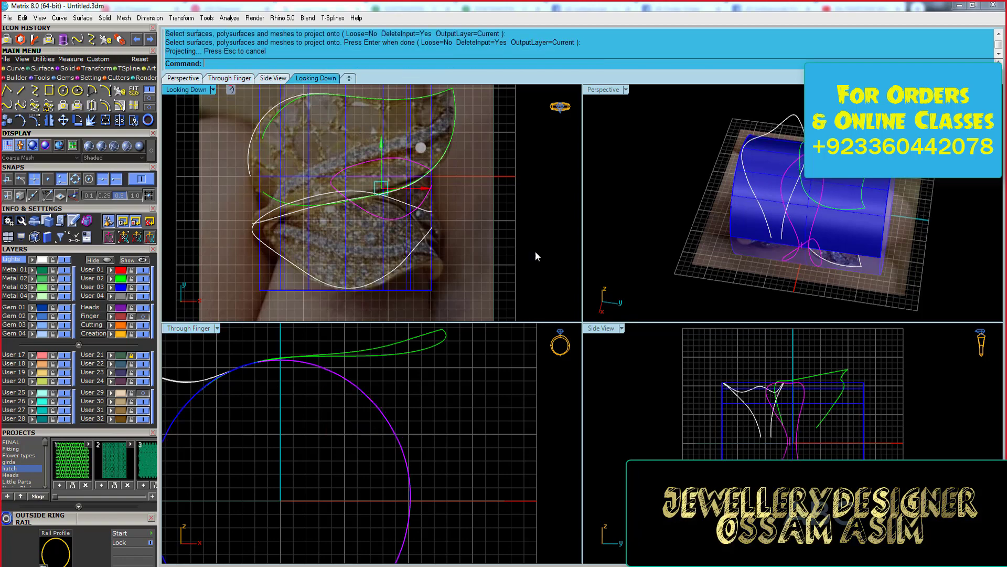
right_click_drag(294, 329, 336, 355)
scroll(856, 246, "up", 4)
scroll(856, 247, "up", 3)
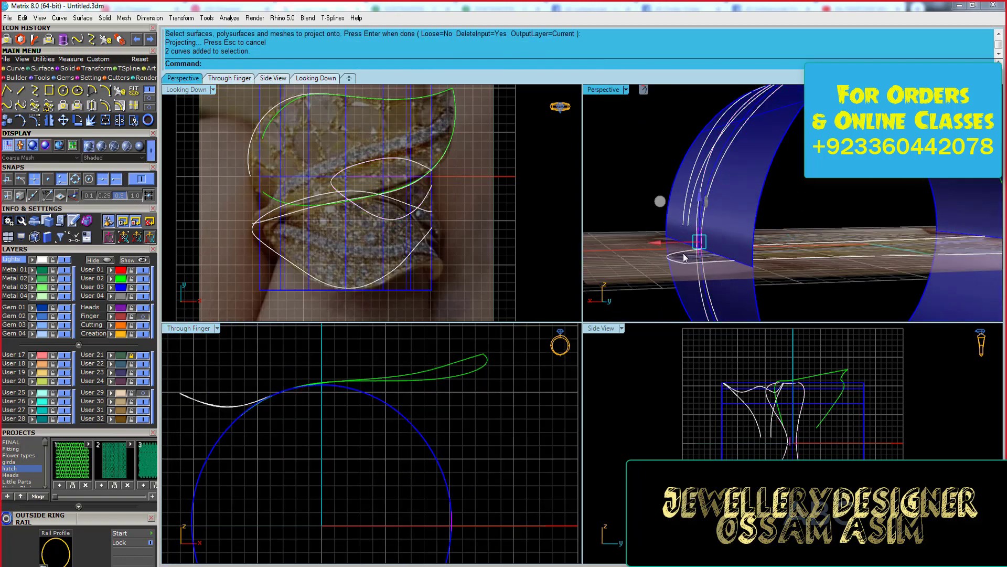
key("Delete")
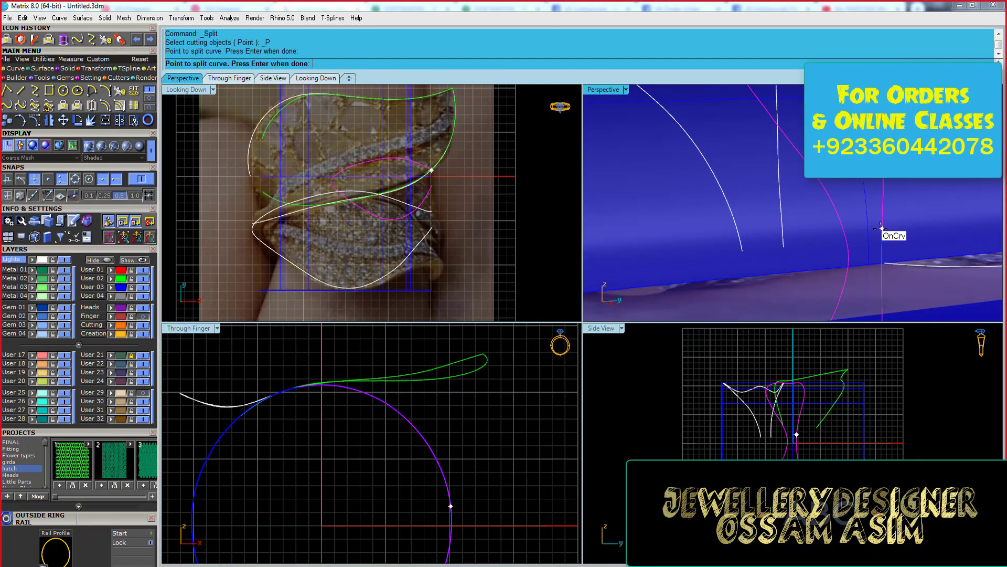
- Split the pulled curve, delete the extra piece and check it in maximised Perspective
left_click(861, 289)
key("Delete")
right_click_drag(860, 289, 809, 226)
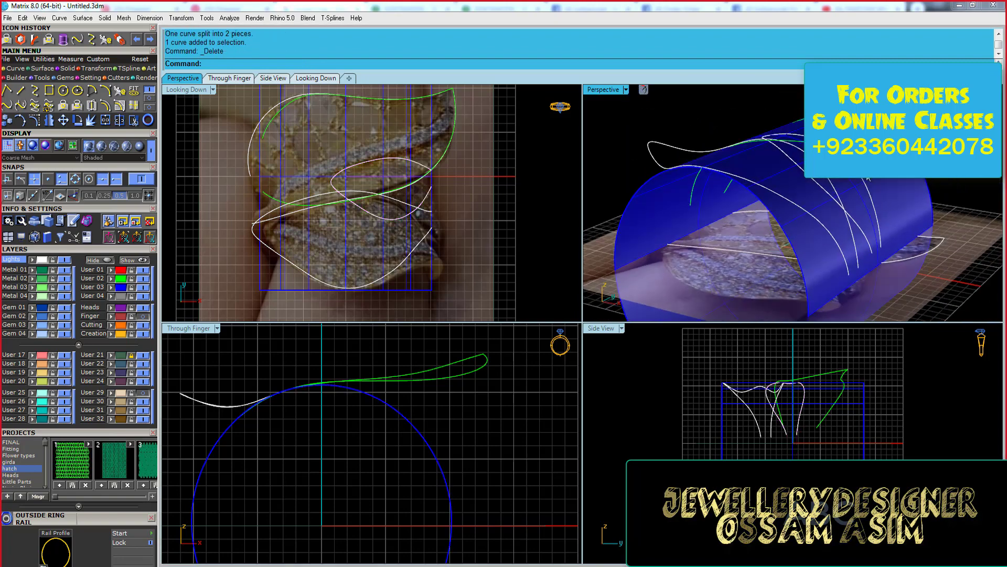
scroll(810, 225, "down", 5)
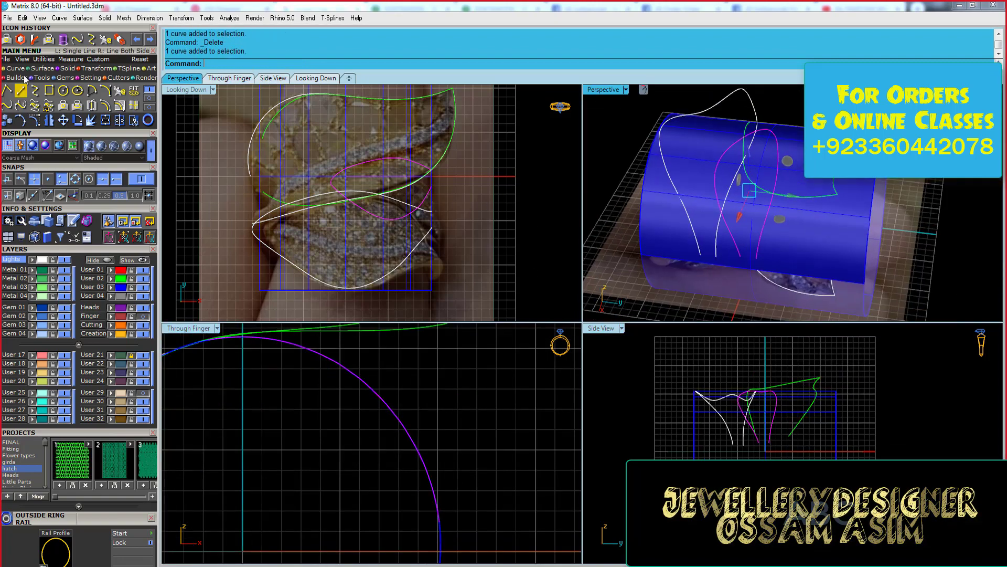
left_click(926, 231)
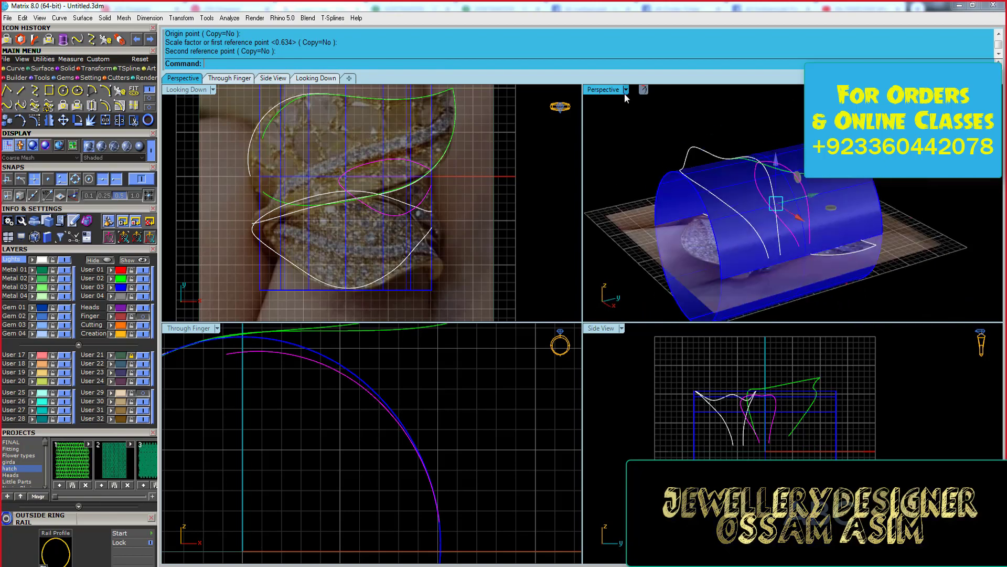
double_click(603, 89)
right_click_drag(533, 315, 533, 341)
key("ctrl+Tab")
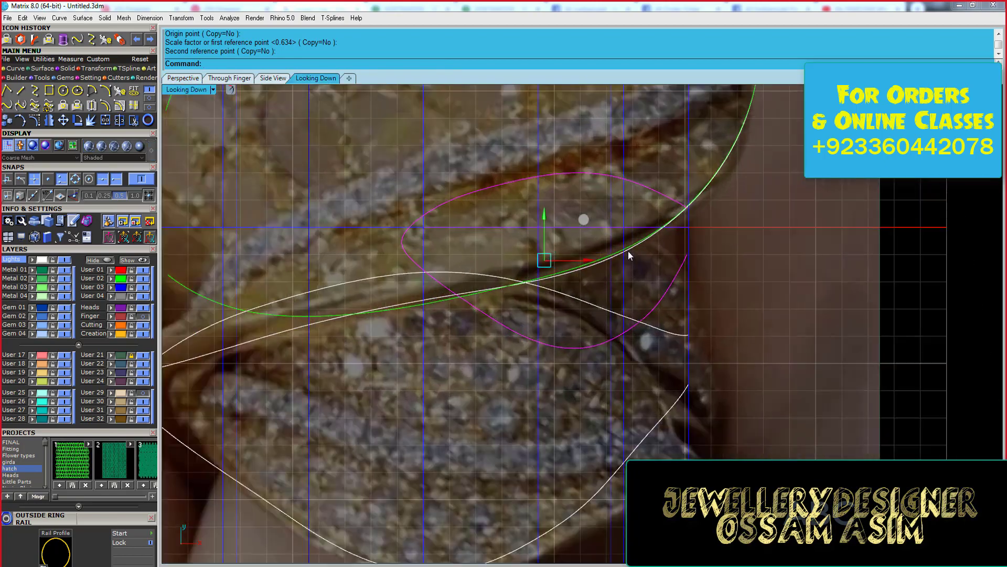
left_click(183, 79)
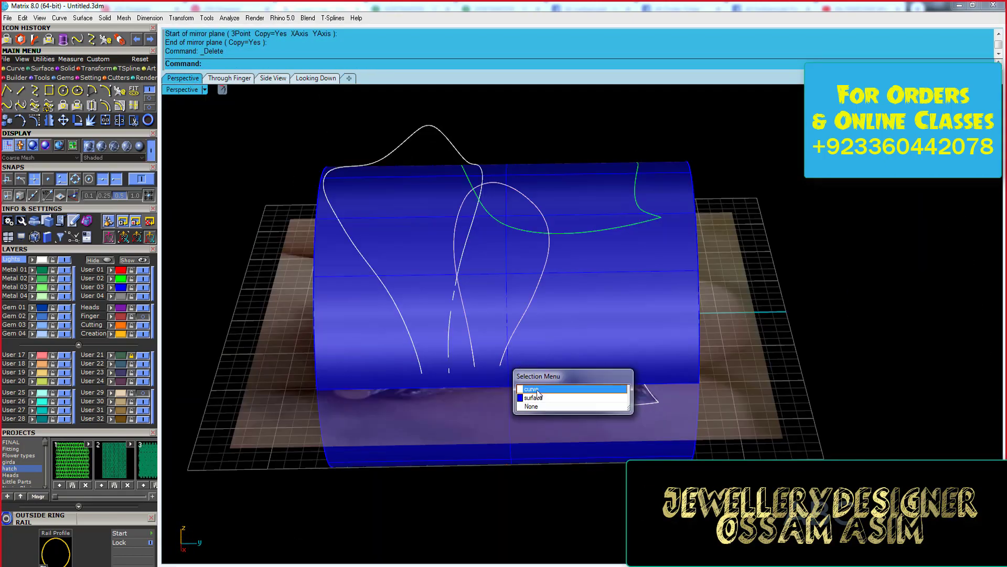
- Undo the pull attempts and mirror the magenta curve with Copy=Yes
key("ctrl+z")
key("ctrl+z")
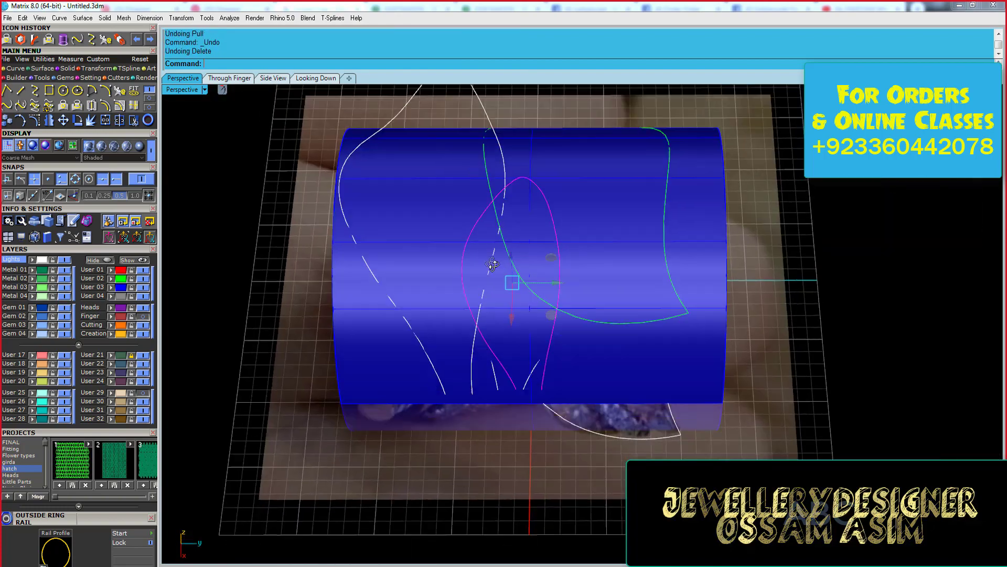
right_click_drag(492, 286, 509, 383)
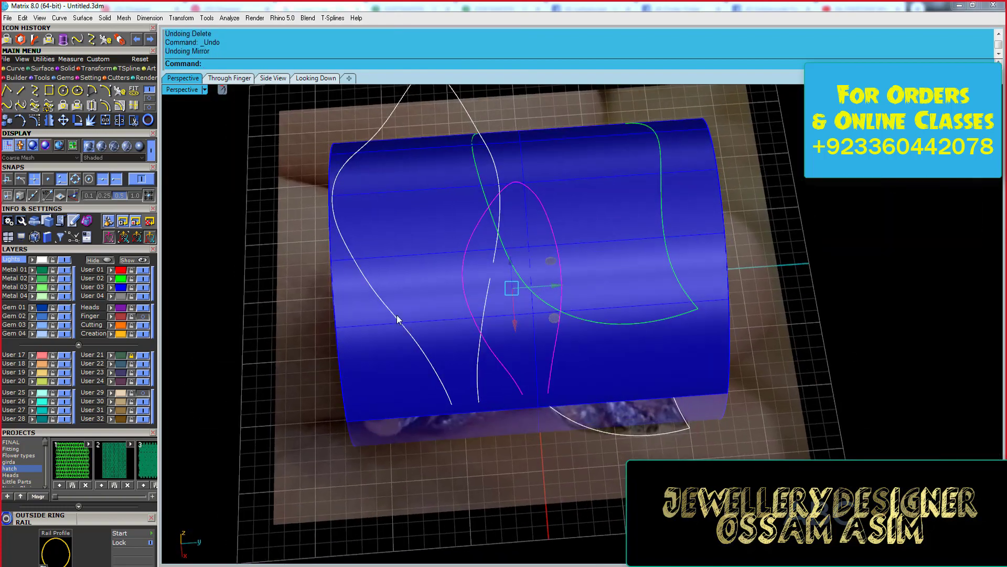
key("Delete")
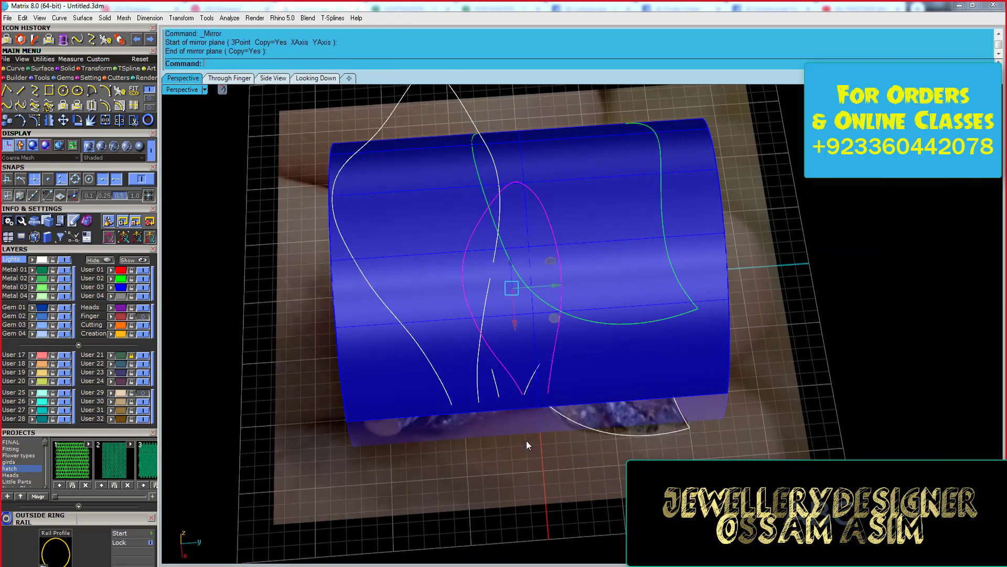
mouse_move(431, 216)
right_mouse_down()
mouse_move(705, 298)
mouse_move(407, 311)
mouse_move(493, 231)
mouse_move(598, 219)
right_mouse_up()
- Rebuild the white leaf curve with 24 points at degree 3
left_click(315, 78)
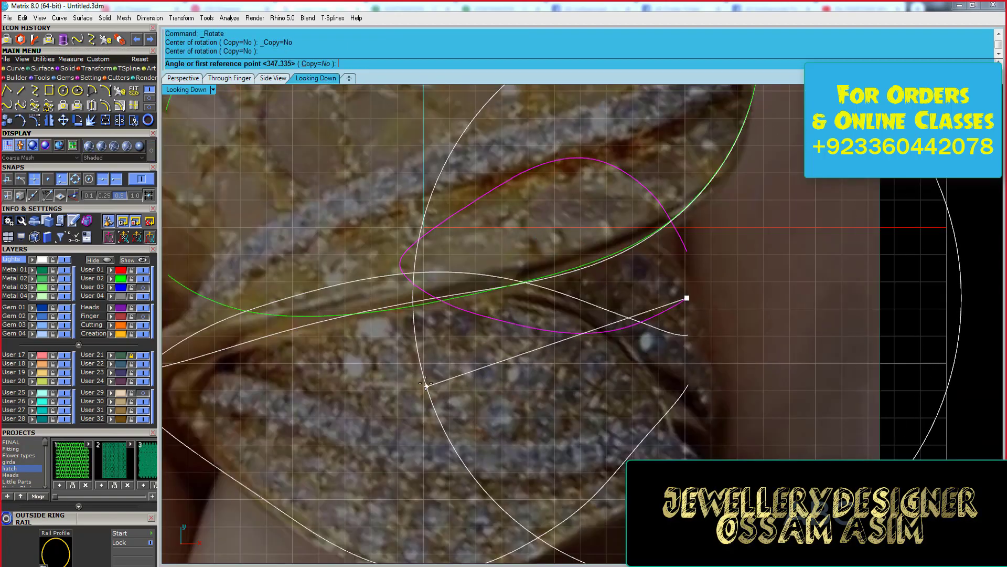
left_click(404, 378)
left_click(184, 78)
left_click(35, 120)
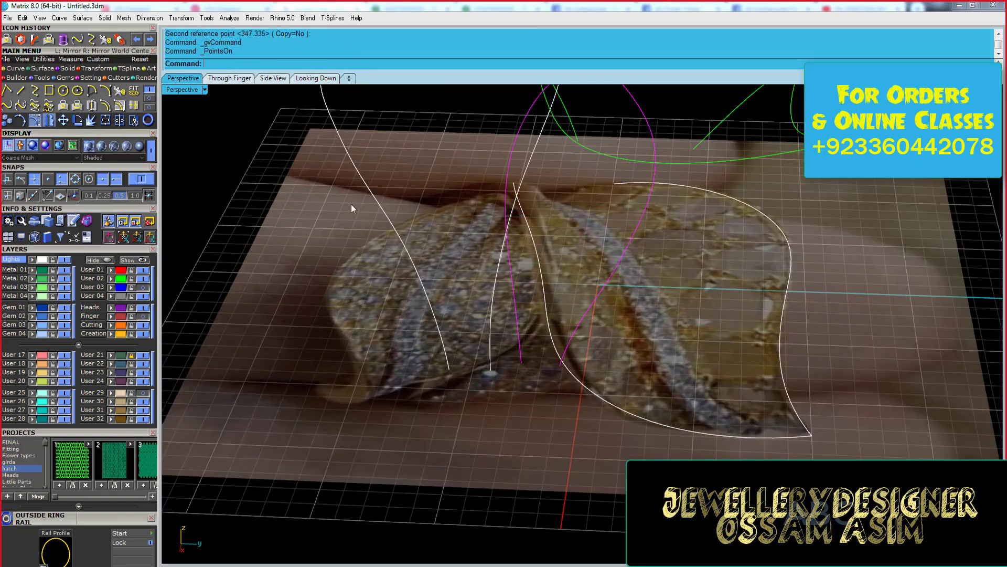
mouse_move(351, 204)
right_mouse_down()
mouse_move(564, 215)
mouse_move(560, 246)
mouse_move(613, 306)
right_mouse_up()
left_click(119, 91)
key("Return")
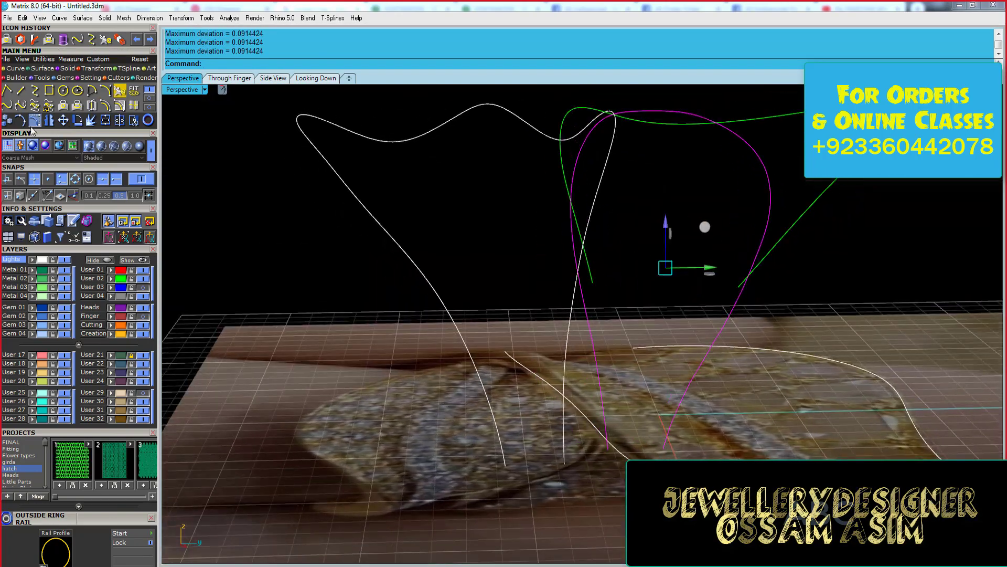
- Rotate four control points near the curve base in Side View to tilt the curve
left_click(34, 121)
left_click_drag(522, 269, 602, 391)
left_click(274, 77)
scroll(295, 149, "up", 3)
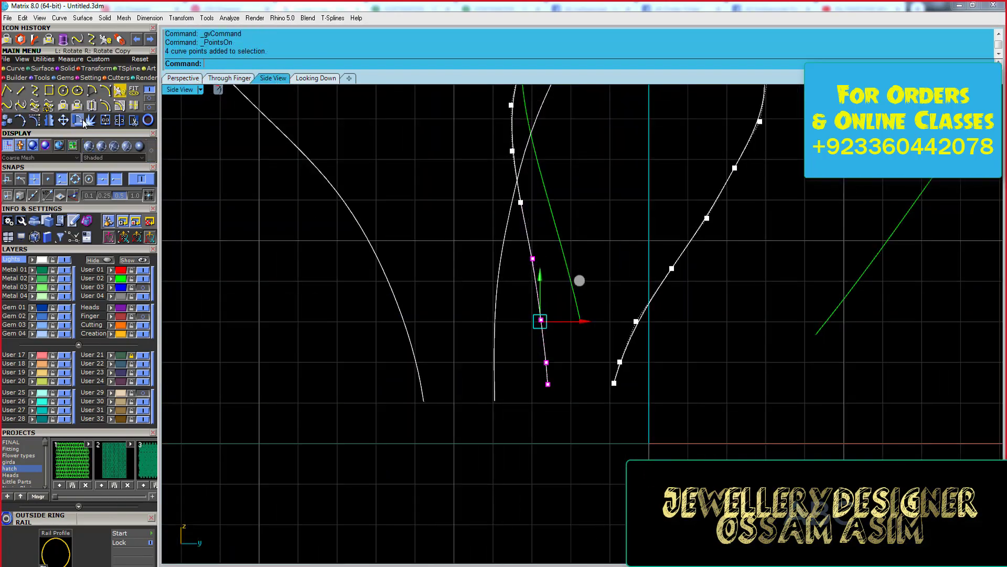
left_click(568, 431)
left_click(497, 272)
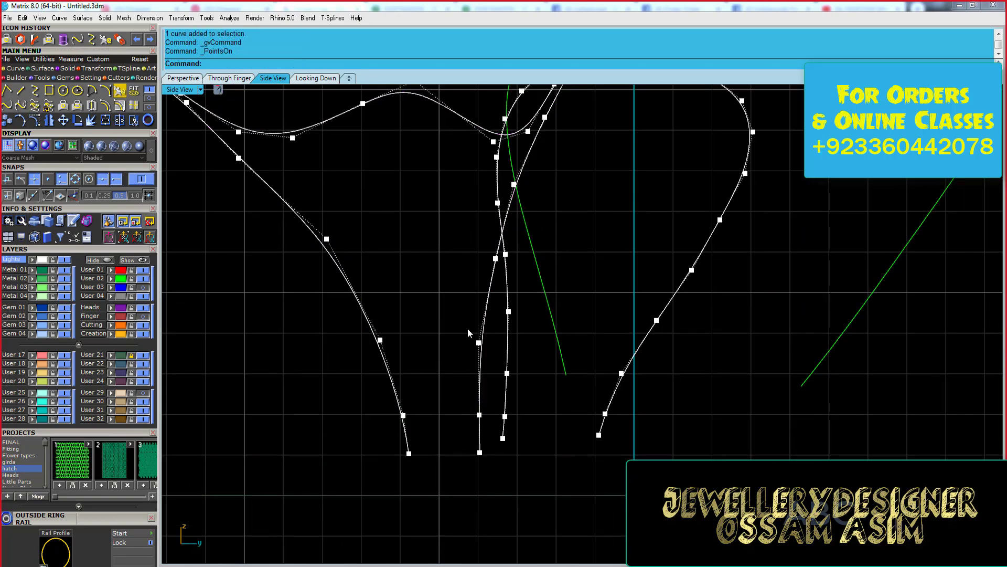
scroll(516, 336, "up", 5)
left_click(513, 207)
scroll(534, 213, "down", 5)
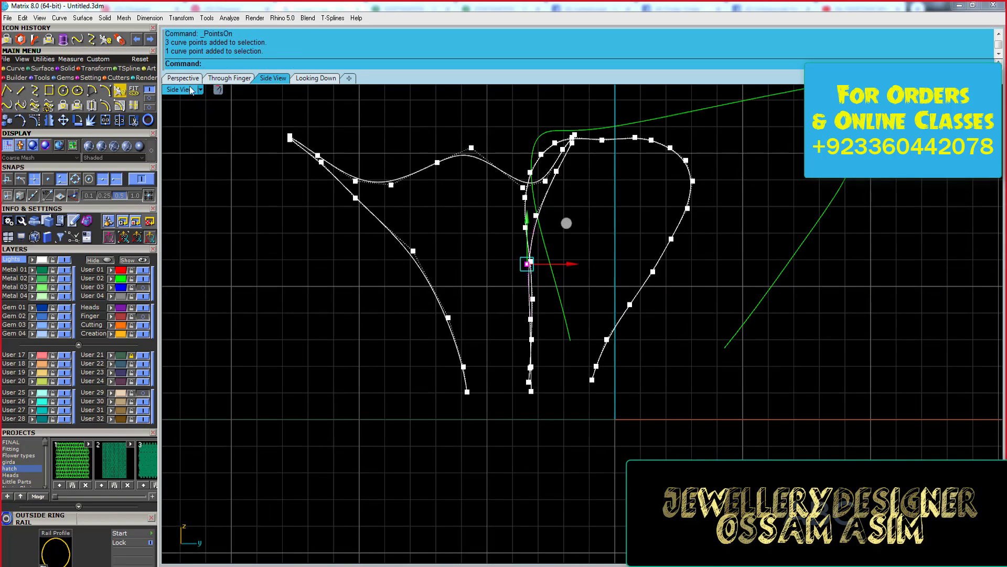
- Select the left leaf curve in Perspective and adjust a point on it
left_click(183, 78)
key("Escape")
left_click_drag(218, 306, 218, 306)
scroll(278, 352, "up", 2)
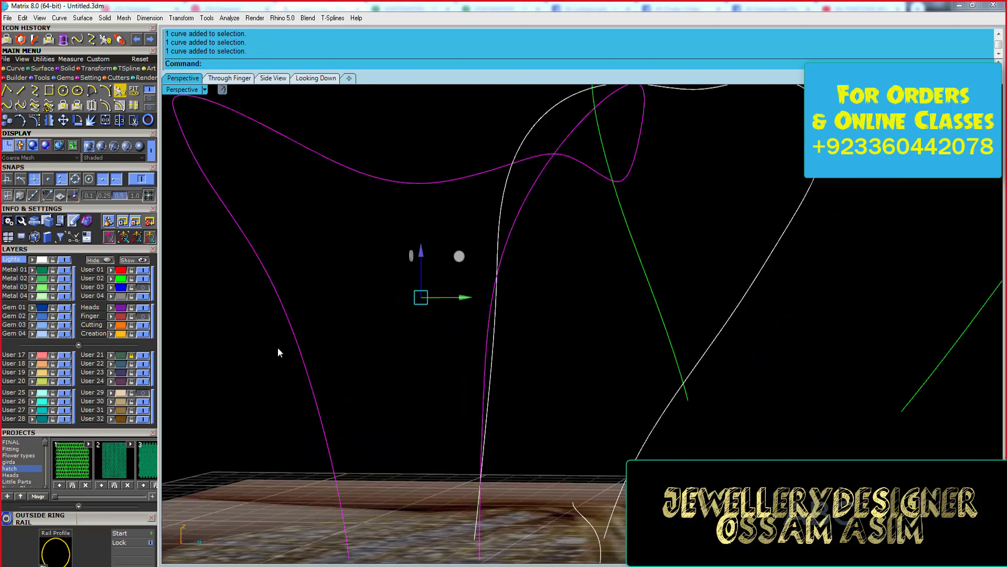
mouse_move(277, 362)
right_mouse_down()
mouse_move(577, 249)
mouse_move(513, 292)
mouse_move(383, 197)
right_mouse_up()
scroll(461, 336, "up", 5)
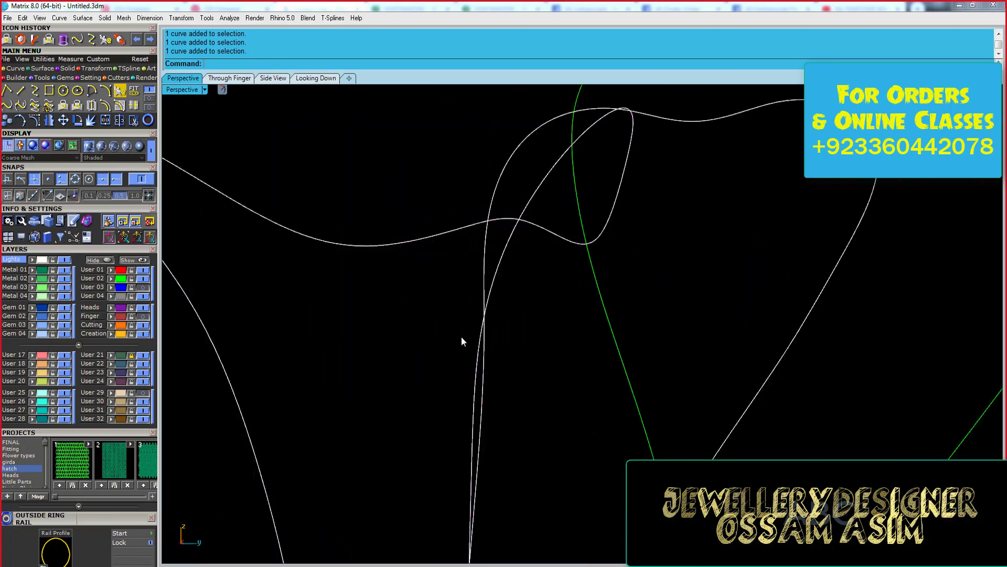
key("F10")
left_click(551, 400)
mouse_move(597, 401)
right_mouse_down()
mouse_move(532, 363)
mouse_move(601, 167)
right_mouse_up()
left_click(238, 78)
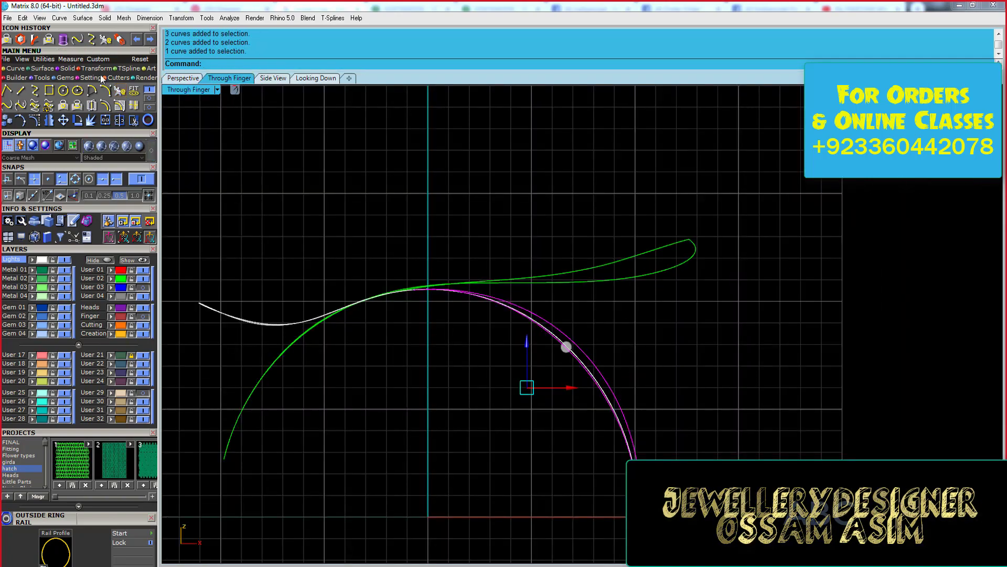
- Finish scaling the green curves and orbit to inspect them over the reference photo
key("Escape")
left_click(183, 78)
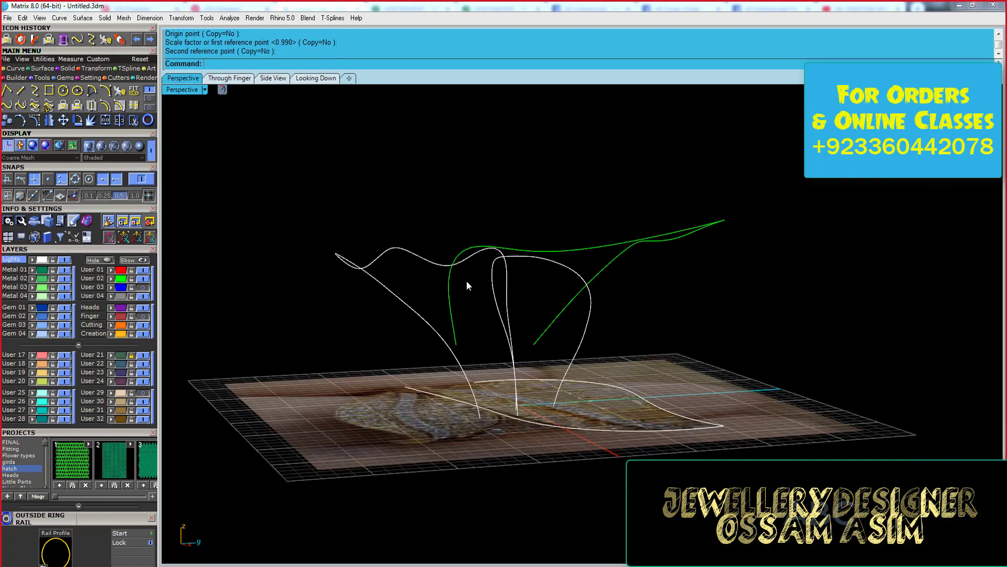
right_click_drag(467, 281, 518, 282)
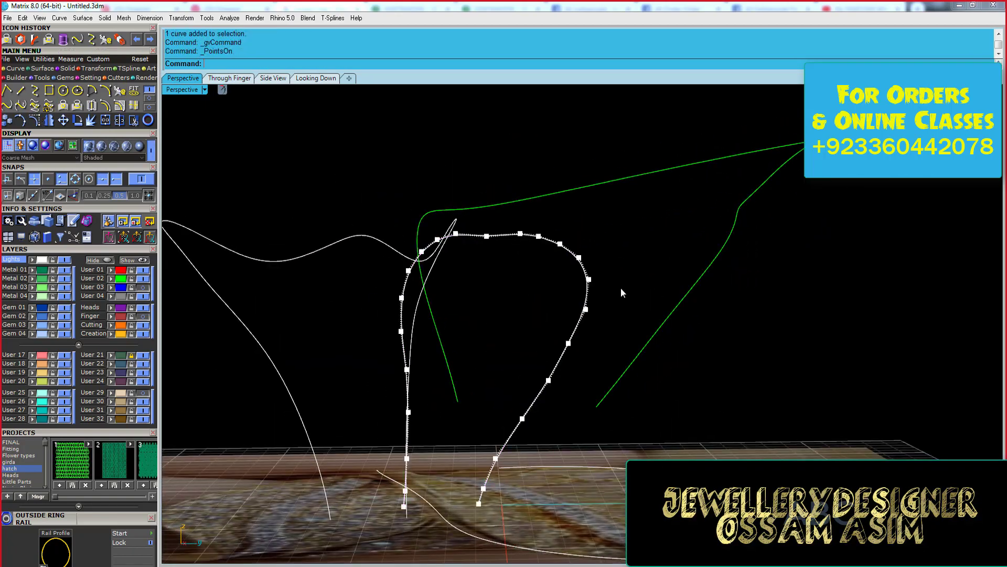
right_click_drag(622, 292, 434, 264)
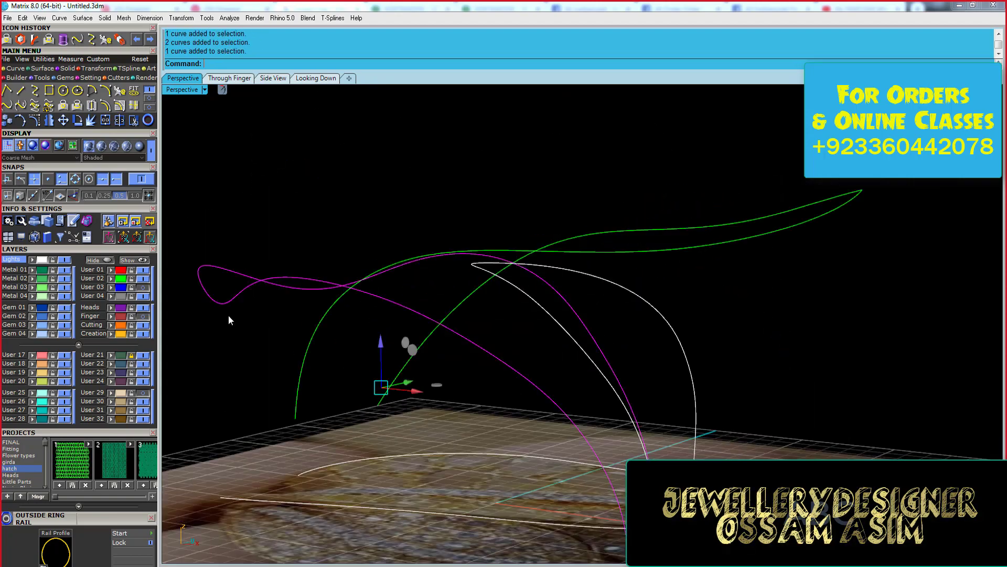
mouse_move(230, 319)
right_mouse_down()
mouse_move(465, 315)
mouse_move(423, 299)
mouse_move(490, 328)
mouse_move(332, 177)
mouse_move(342, 348)
mouse_move(496, 382)
mouse_move(315, 210)
right_mouse_up()
- In Through Finger view, rotate the two green curves' end points about origin 0
left_click(229, 78)
key("F10")
scroll(283, 399, "up", 3)
left_click_drag(286, 380, 326, 355)
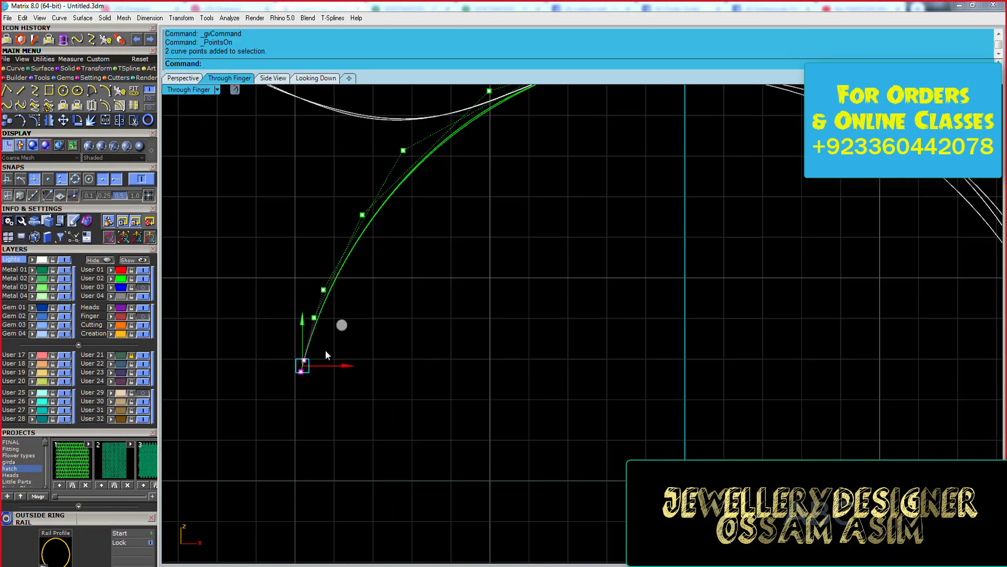
left_click(20, 120)
type("0")
key("Return")
scroll(475, 271, "down", 3)
scroll(476, 270, "up", 3)
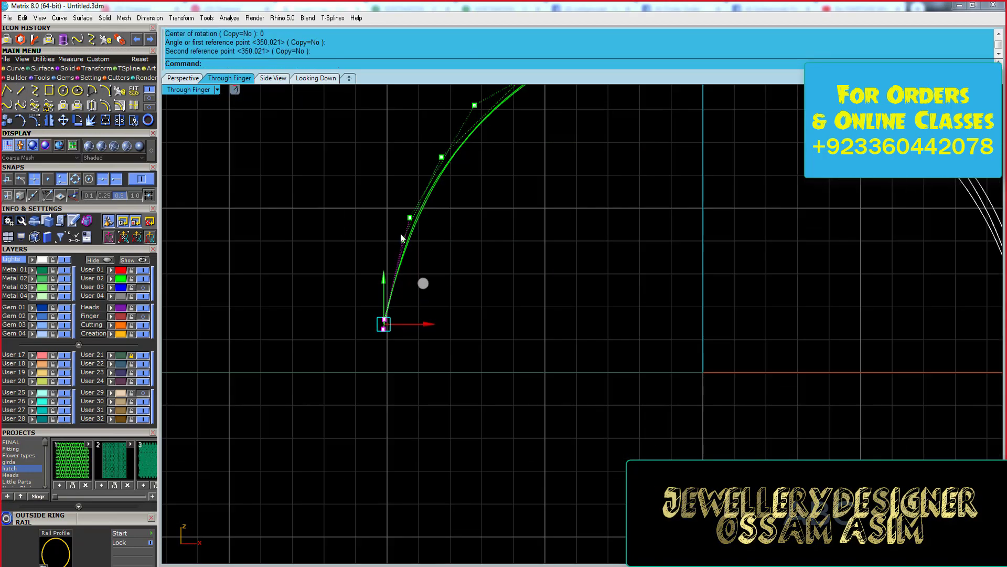
scroll(475, 271, "up", 2)
right_click_drag(439, 266, 452, 348)
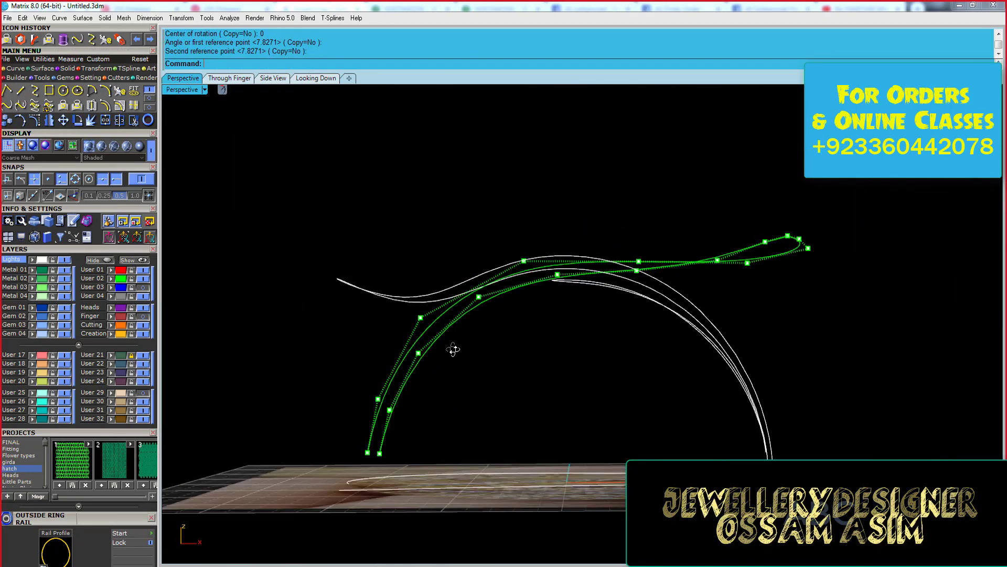
- Rotate the green curve's bottom point about origin 0 to a new angle
left_click(229, 78)
scroll(283, 377, "up", 3)
left_click(277, 383)
key("Return")
type("0")
key("Return")
scroll(336, 400, "up", 2)
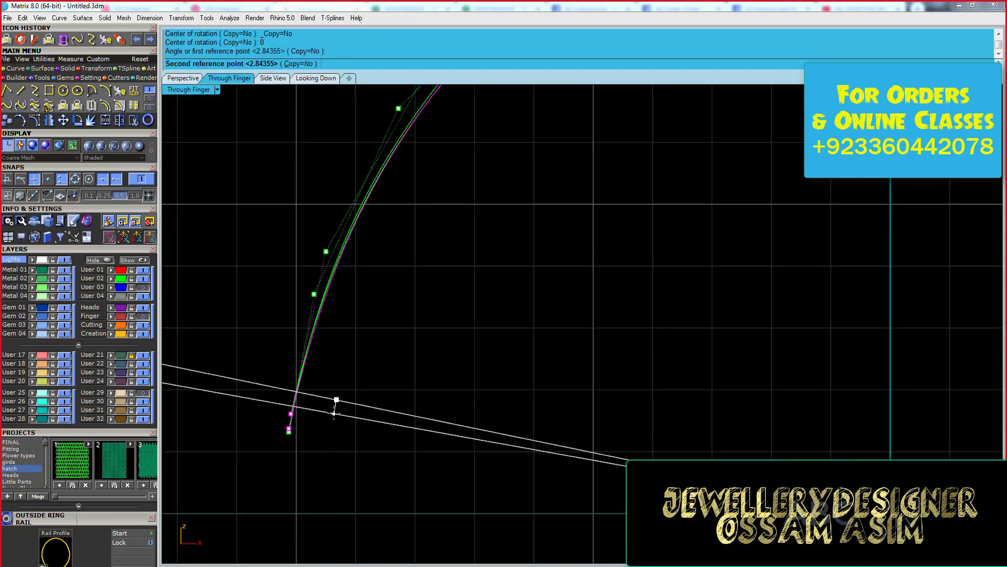
left_click(335, 413)
left_click(183, 78)
mouse_move(664, 364)
right_mouse_down()
mouse_move(742, 348)
mouse_move(616, 364)
mouse_move(791, 310)
mouse_move(744, 331)
mouse_move(227, 80)
right_mouse_up()
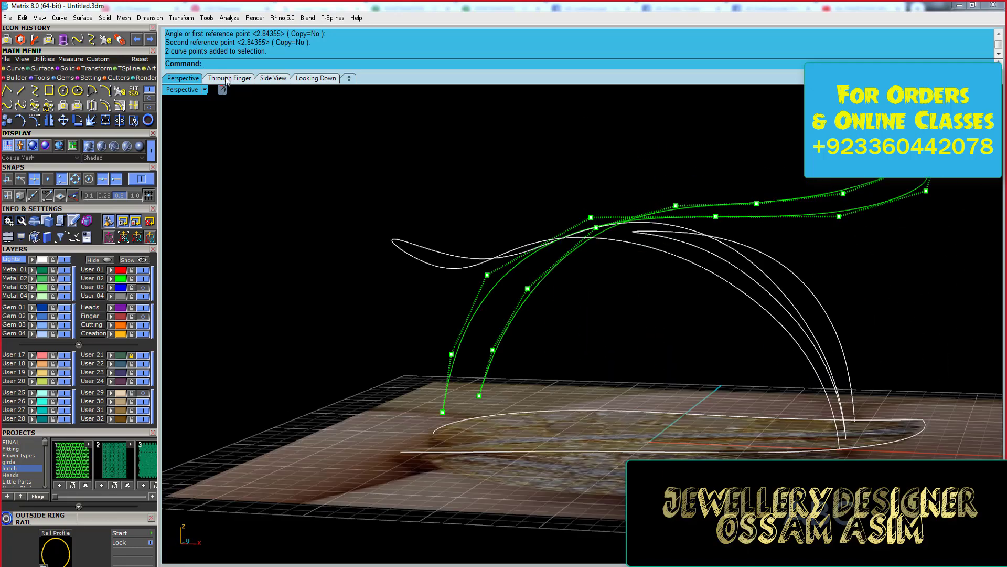
- Extend both green curves' lower ends down to the base boundary
left_click(150, 101)
mouse_move(420, 341)
right_mouse_down()
mouse_move(560, 387)
mouse_move(386, 364)
mouse_move(666, 362)
mouse_move(87, 312)
mouse_move(81, 151)
right_mouse_up()
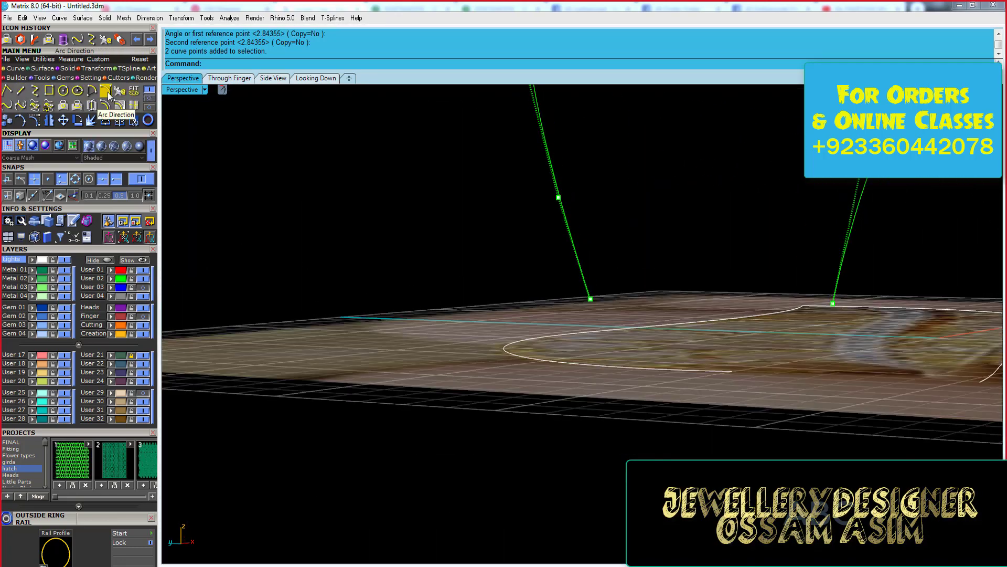
left_click(151, 101)
left_click(92, 90)
mouse_move(367, 262)
right_mouse_down()
mouse_move(551, 282)
mouse_move(309, 181)
mouse_move(367, 131)
mouse_move(446, 199)
right_mouse_up()
key("Return")
left_click(574, 293)
left_click(380, 127)
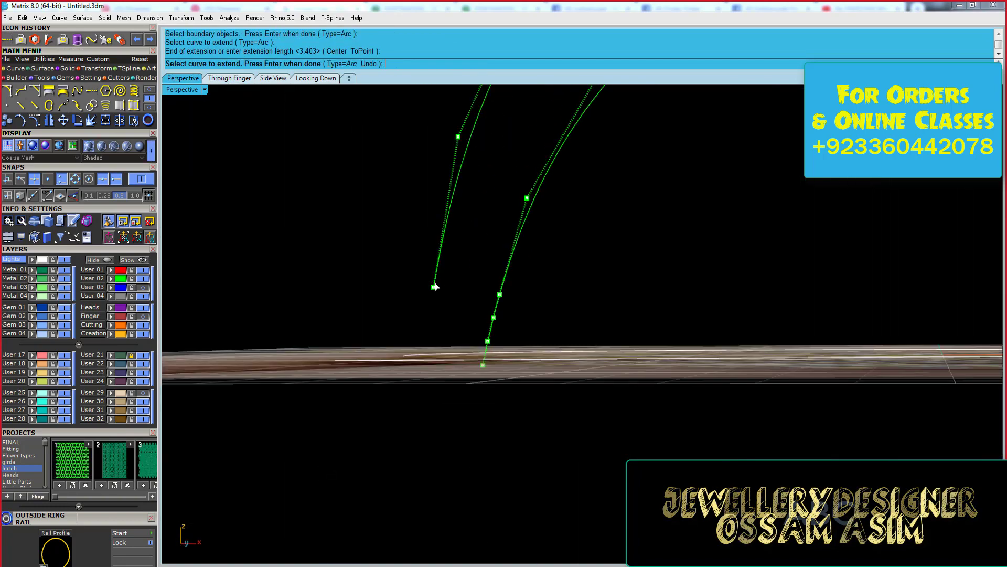
left_click(452, 196)
left_click(229, 78)
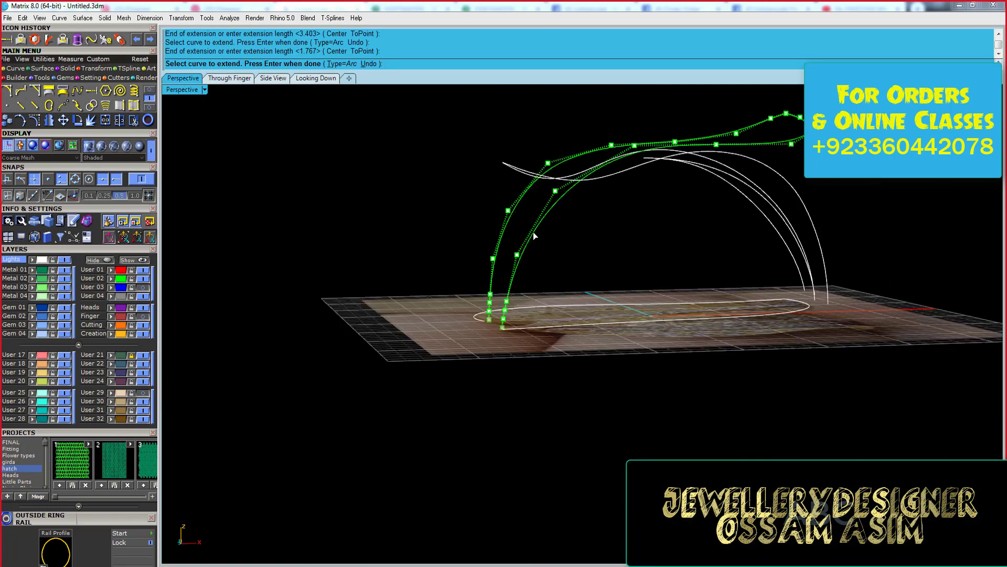
key("Return")
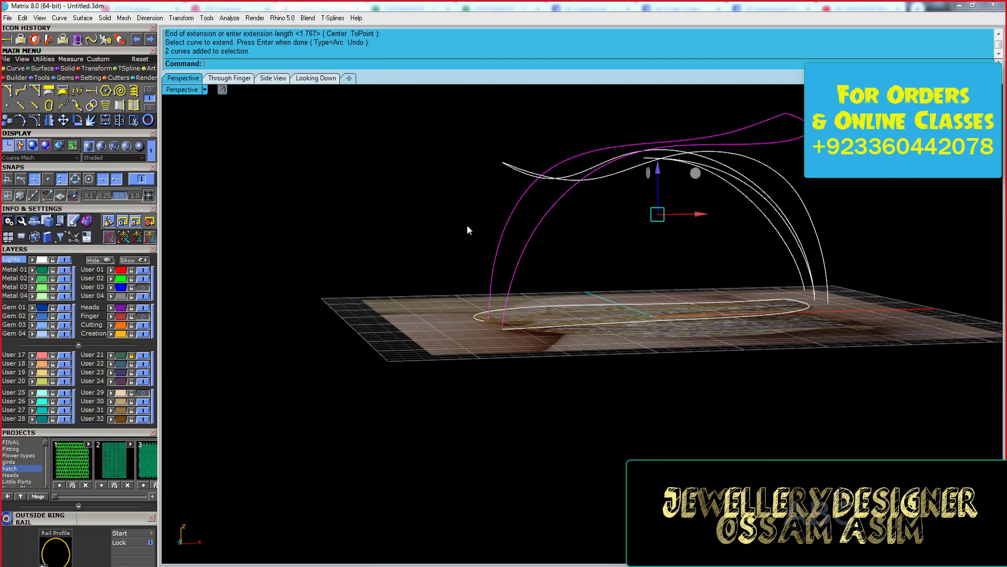
right_click_drag(467, 230, 716, 111)
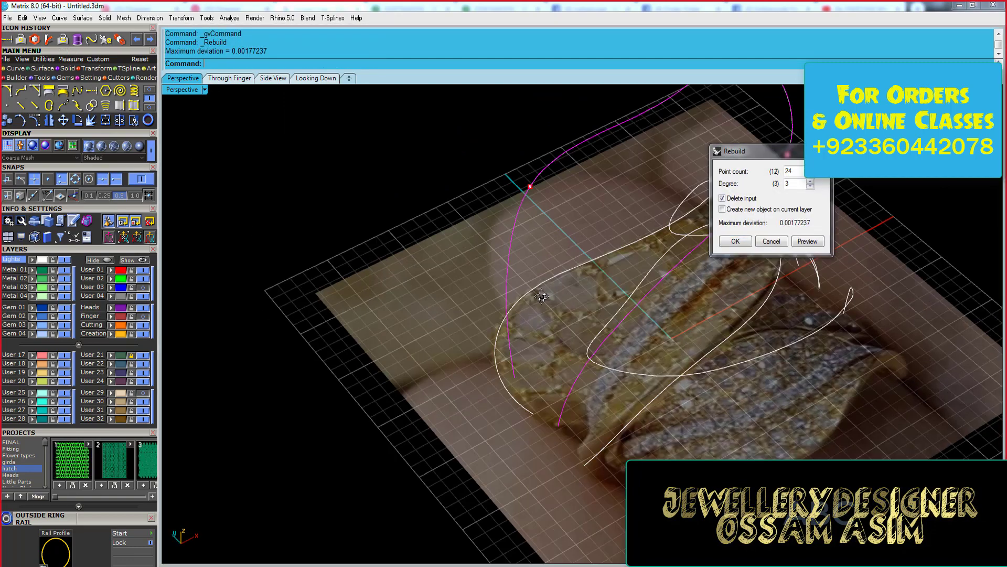
- Accept the rebuild of the shank curves with 24 points
key("Return")
key("Return")
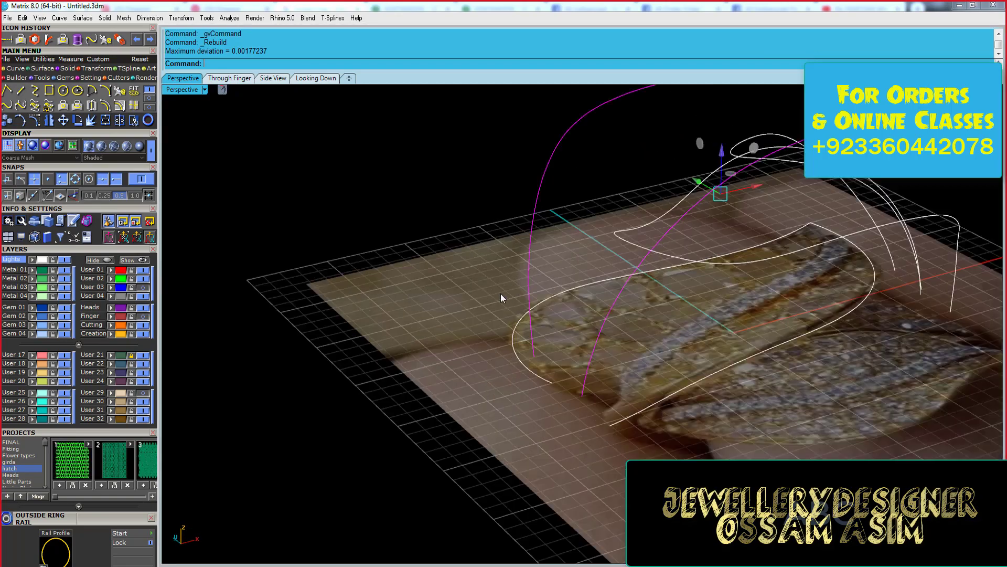
mouse_move(500, 294)
right_mouse_down()
mouse_move(559, 230)
mouse_move(438, 146)
right_mouse_up()
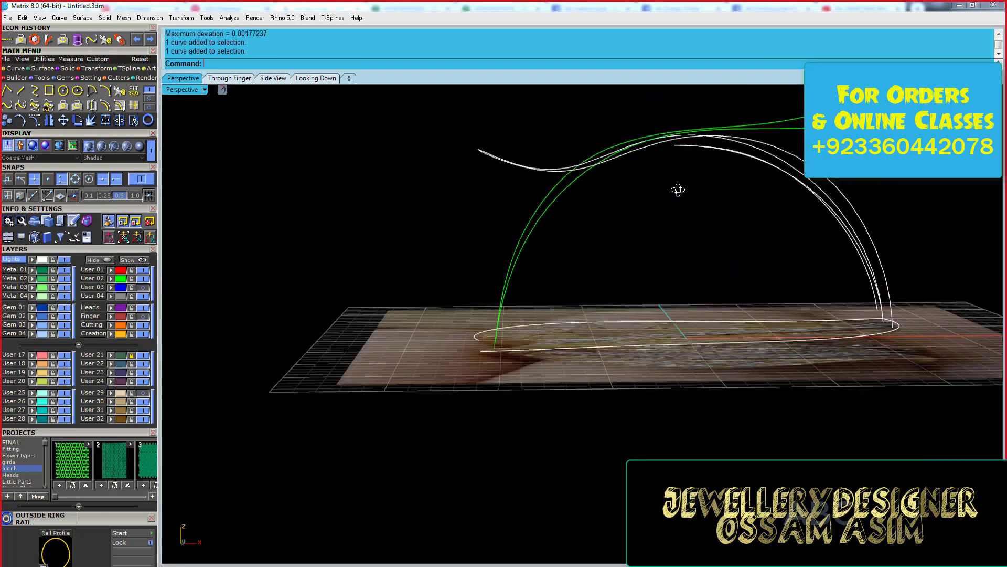
mouse_move(520, 223)
right_mouse_down()
mouse_move(518, 153)
mouse_move(383, 112)
right_mouse_up()
- Rotate the left leaf curve about 1.4° in Side View around its end
left_click(518, 153)
key("ctrl+Tab")
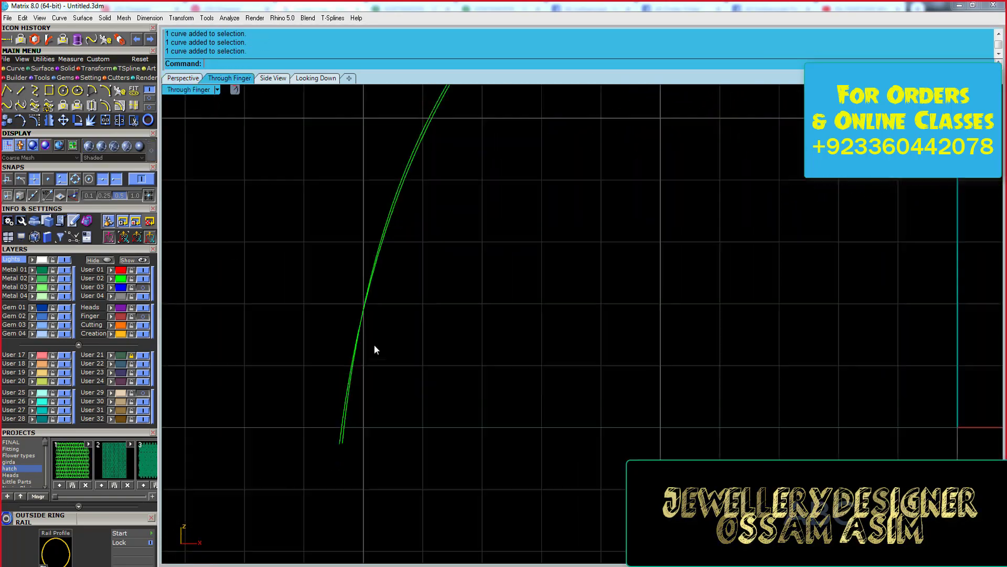
key("ctrl+Tab")
left_click(433, 489)
left_click(405, 157)
left_click(420, 161)
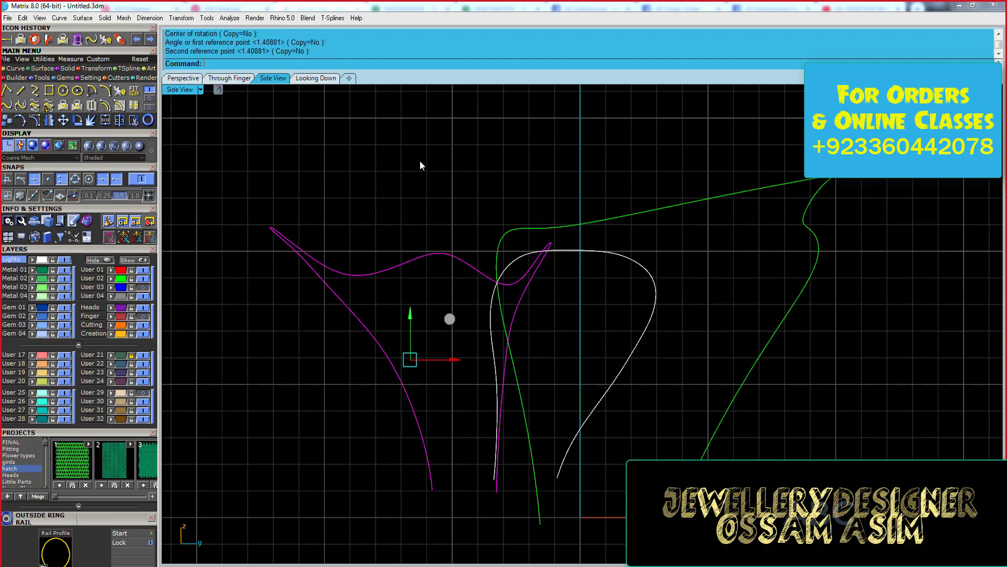
key("ctrl+Tab")
- Orbit and zoom the Perspective view to look down on the tilted curves
mouse_move(222, 153)
right_mouse_down()
mouse_move(348, 184)
mouse_move(317, 133)
mouse_move(411, 188)
mouse_move(461, 165)
right_mouse_up()
left_click(335, 163)
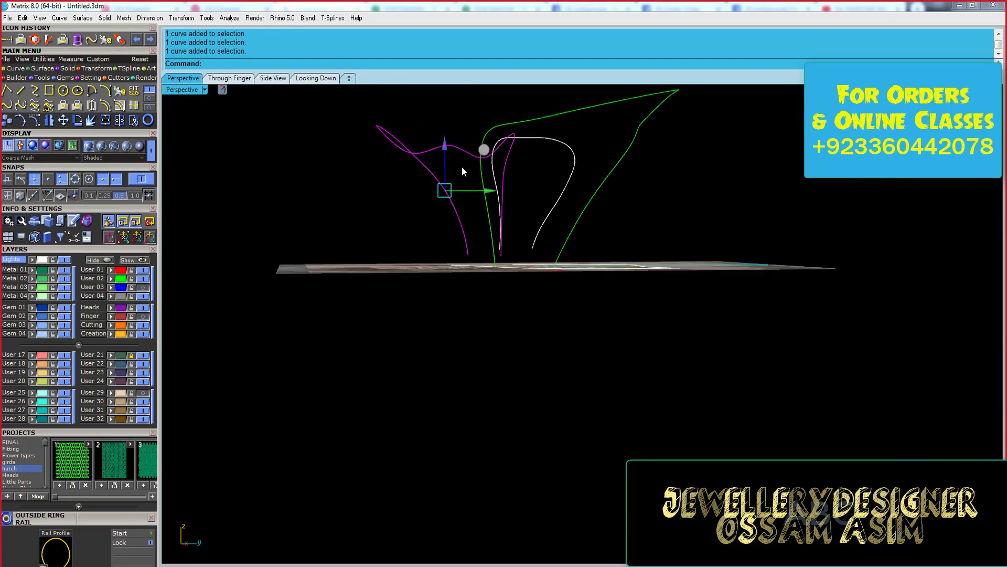
mouse_move(355, 133)
right_mouse_down()
mouse_move(335, 158)
mouse_move(315, 141)
mouse_move(535, 307)
right_mouse_up()
scroll(315, 141, "up", 4)
scroll(298, 140, "up", 3)
left_click(119, 77)
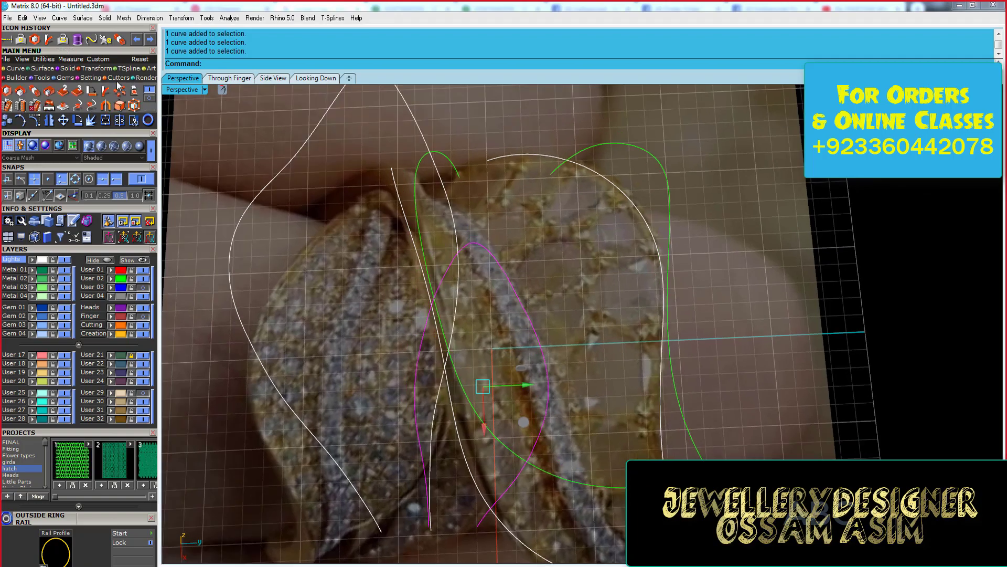
key("Return")
key("Return")
left_click_drag(505, 240, 572, 348)
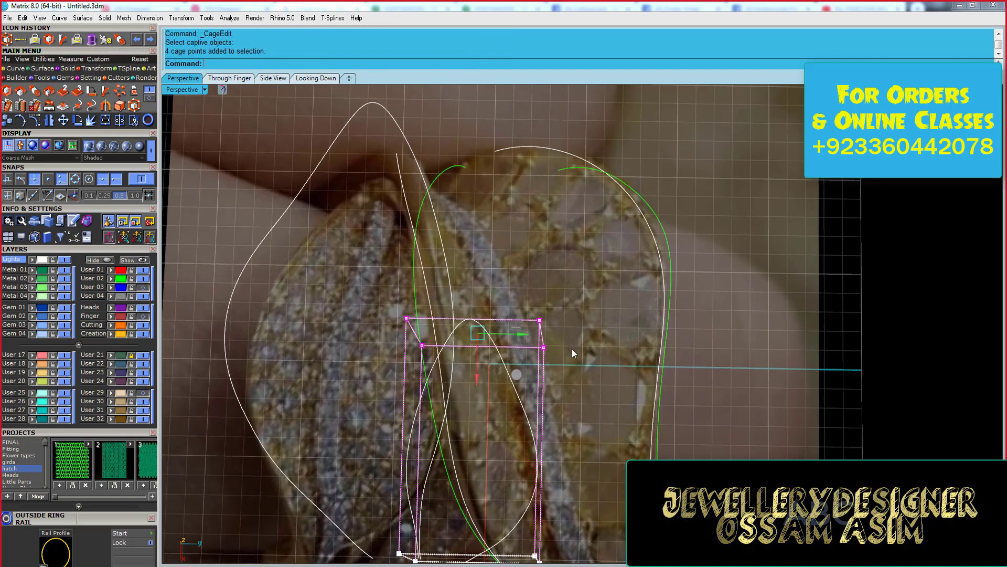
right_click_drag(572, 348, 533, 151)
scroll(508, 335, "up", 5)
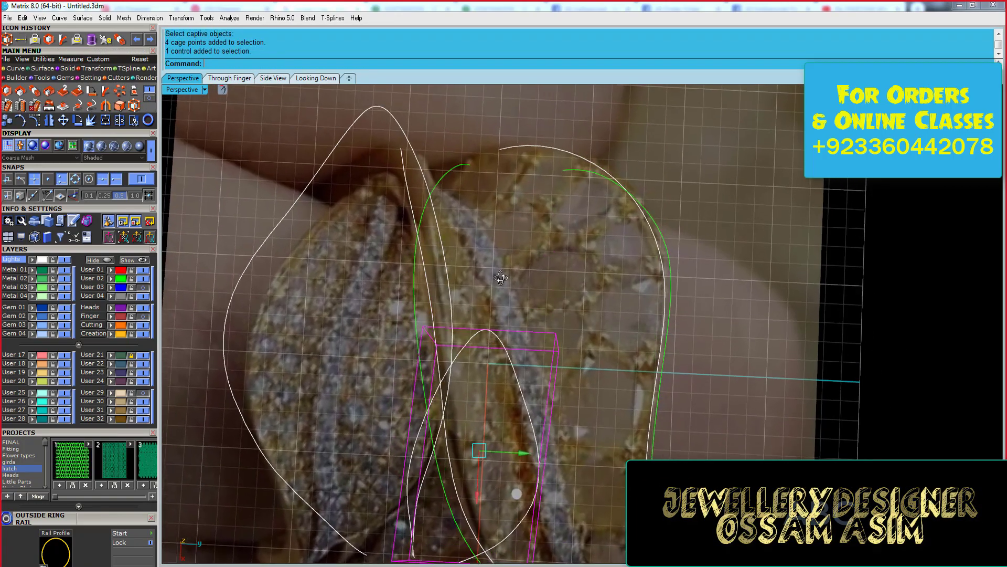
key("Delete")
scroll(508, 335, "down", 5)
right_click_drag(508, 335, 572, 122)
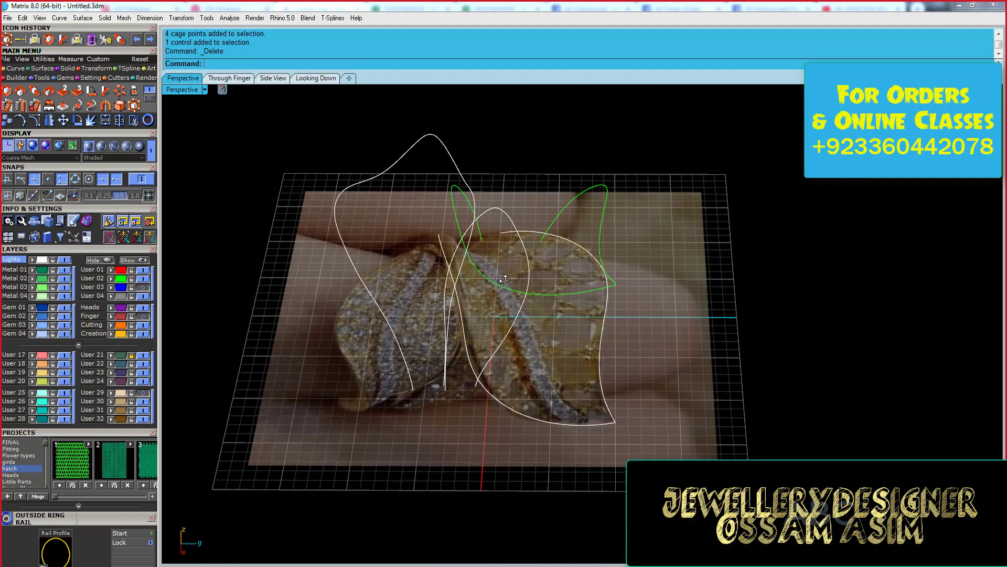
scroll(572, 121, "up", 3)
scroll(424, 365, "down", 3)
right_click_drag(461, 326, 415, 251)
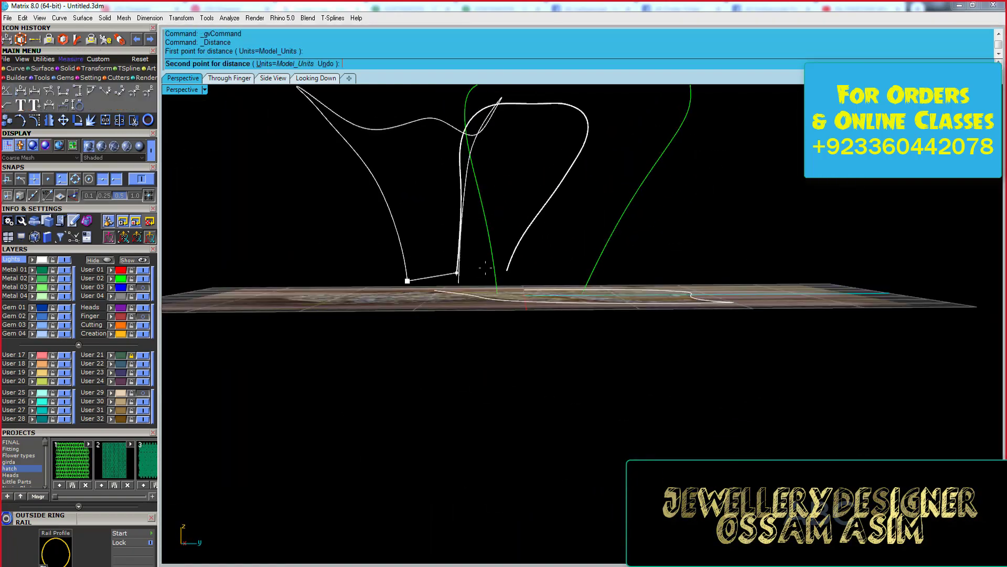
mouse_move(519, 292)
right_mouse_down()
mouse_move(665, 253)
mouse_move(390, 121)
right_mouse_up()
left_click(399, 189)
scroll(404, 181, "down", 2)
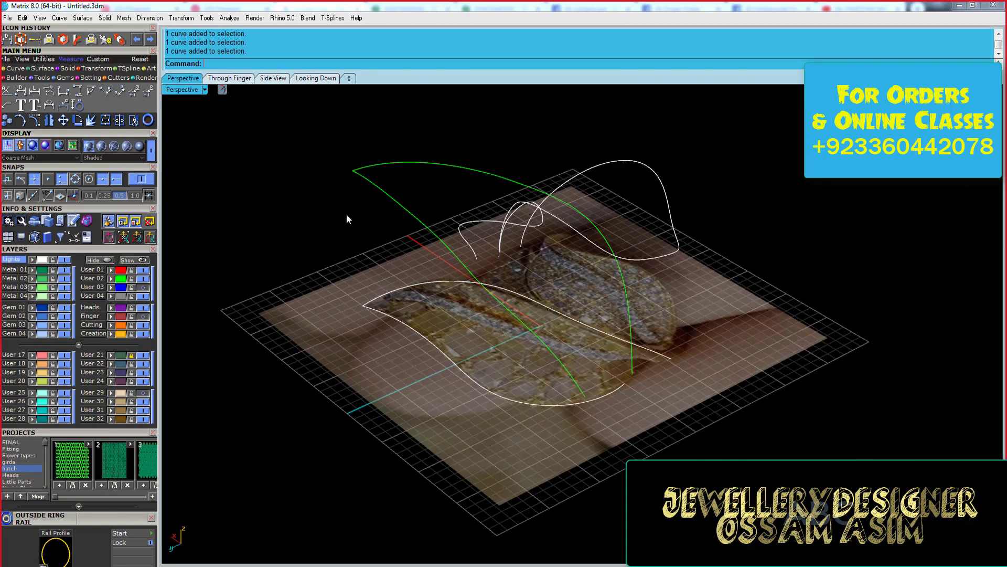
mouse_move(367, 259)
right_mouse_down()
mouse_move(474, 222)
mouse_move(361, 154)
mouse_move(512, 230)
mouse_move(240, 332)
mouse_move(124, 413)
right_mouse_up()
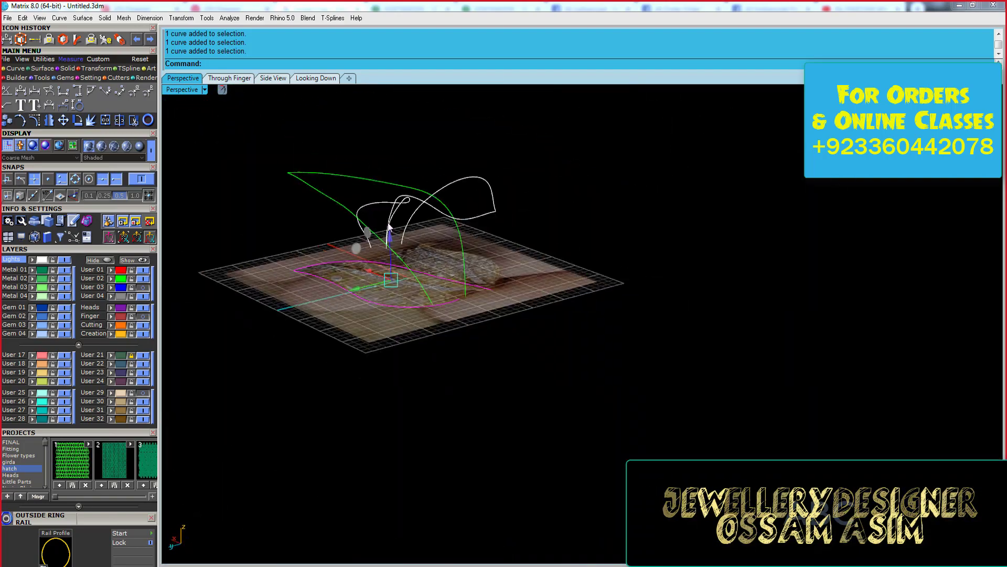
left_click(316, 78)
scroll(474, 304, "up", 3)
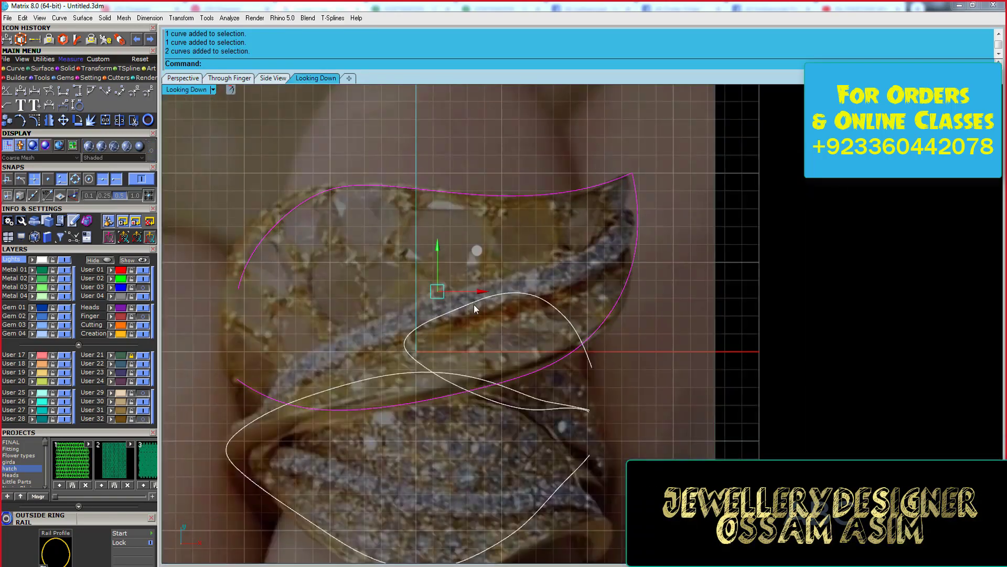
scroll(326, 405, "up", 2)
scroll(450, 390, "down", 2)
mouse_move(449, 390)
right_mouse_down()
mouse_move(504, 265)
mouse_move(613, 202)
mouse_move(512, 261)
mouse_move(438, 256)
right_mouse_up()
left_click_drag(439, 255, 396, 211)
left_click(316, 78)
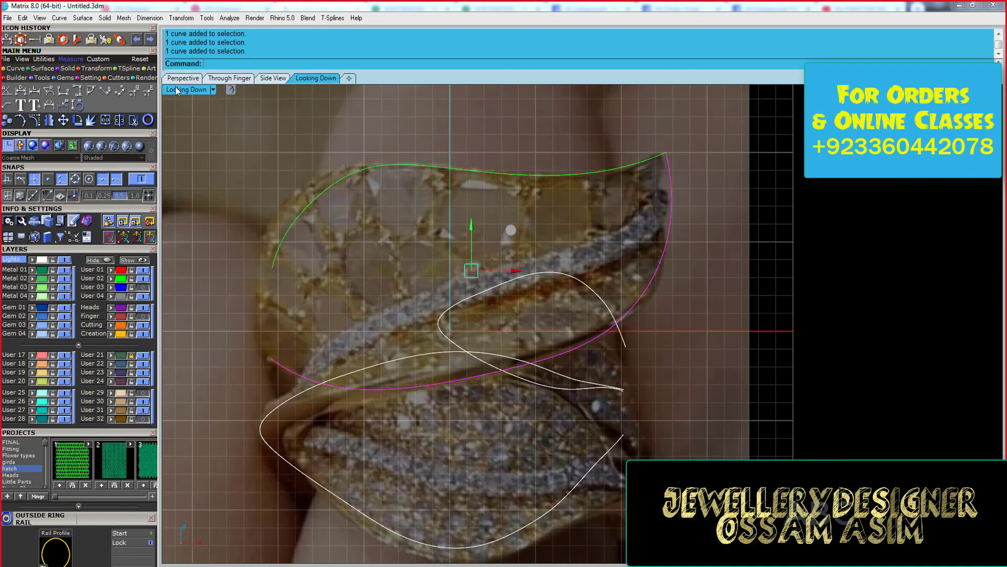
left_click(183, 78)
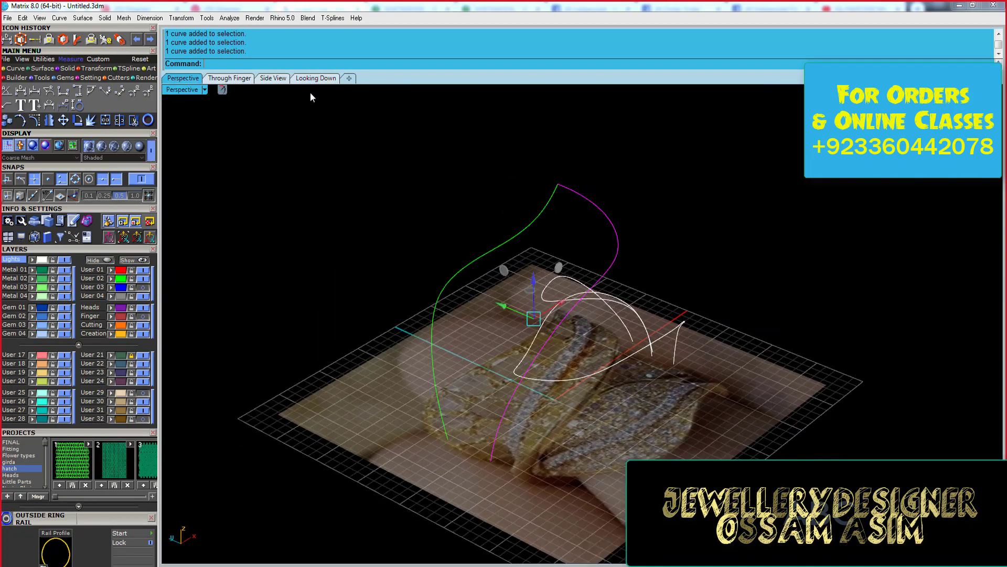
mouse_move(473, 301)
right_mouse_down()
mouse_move(439, 304)
mouse_move(560, 360)
mouse_move(562, 332)
mouse_move(572, 399)
mouse_move(308, 394)
right_mouse_up()
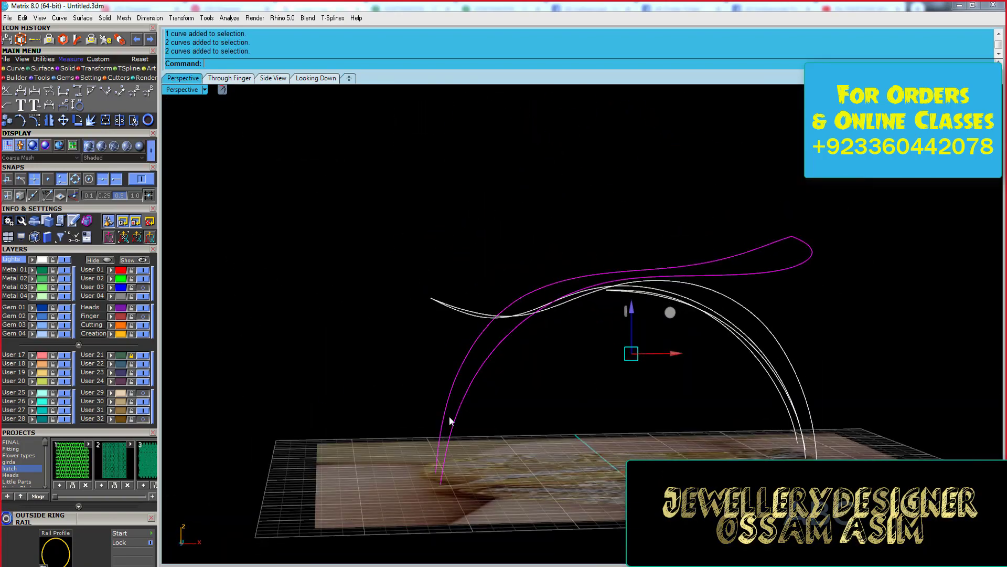
mouse_move(449, 420)
right_mouse_down()
mouse_move(589, 360)
mouse_move(355, 344)
mouse_move(294, 294)
right_mouse_up()
- Draw a new arc across the leaf curves in Side View
left_click(22, 69)
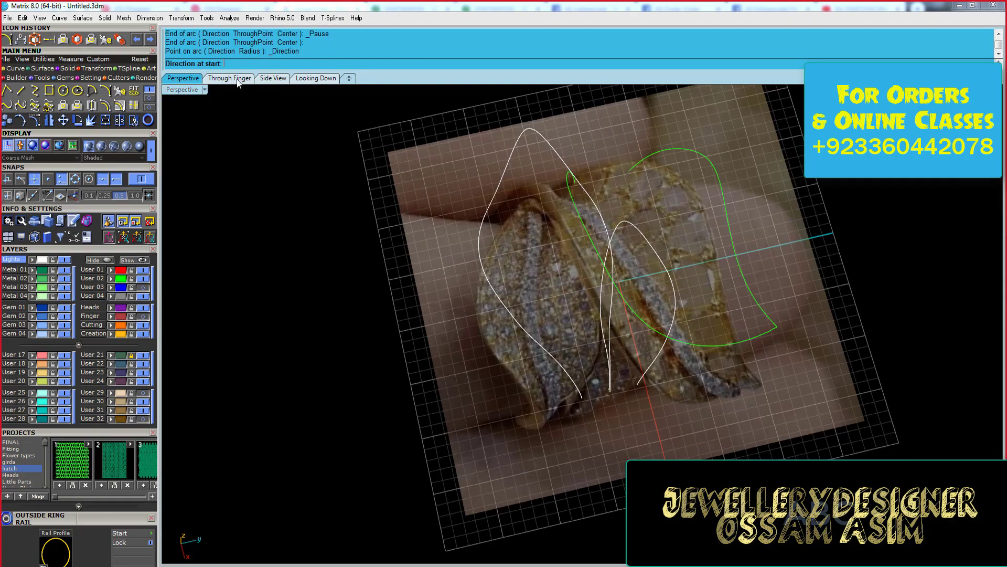
left_click(273, 78)
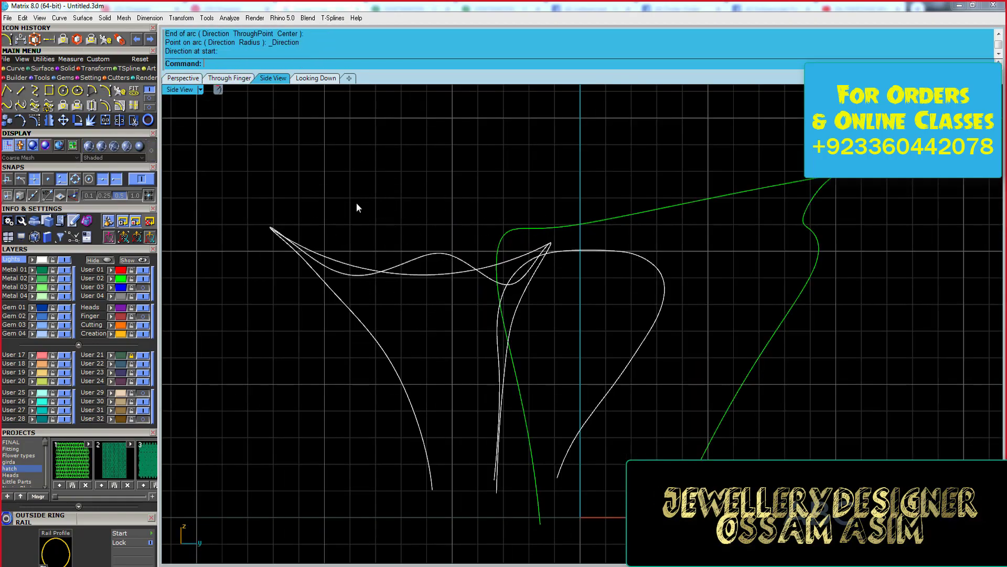
left_click(183, 77)
right_click_drag(367, 262, 436, 355)
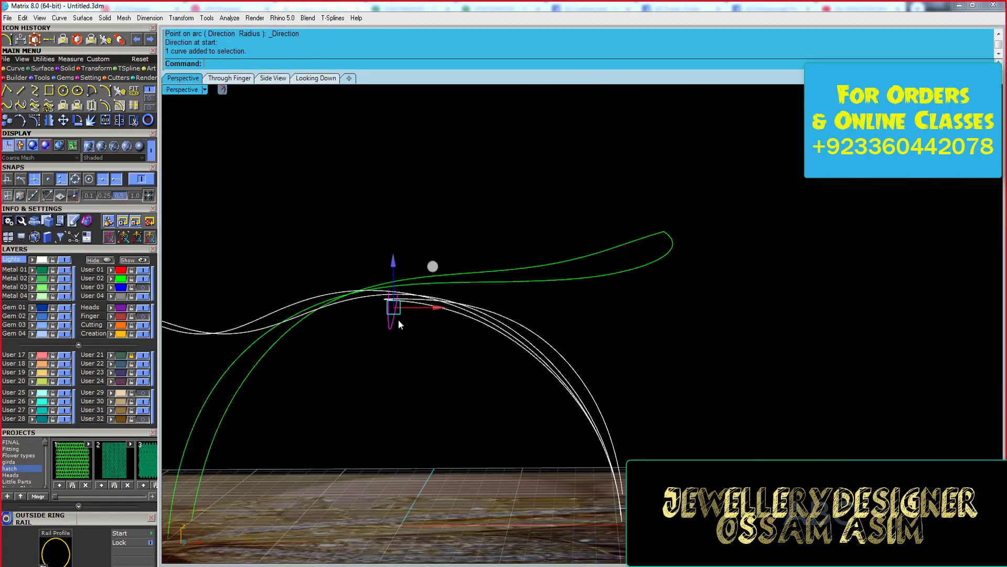
- Show the arc's control points, select one, and orbit to inspect the curve
key("F10")
left_click(330, 449)
right_click_drag(336, 441, 490, 304)
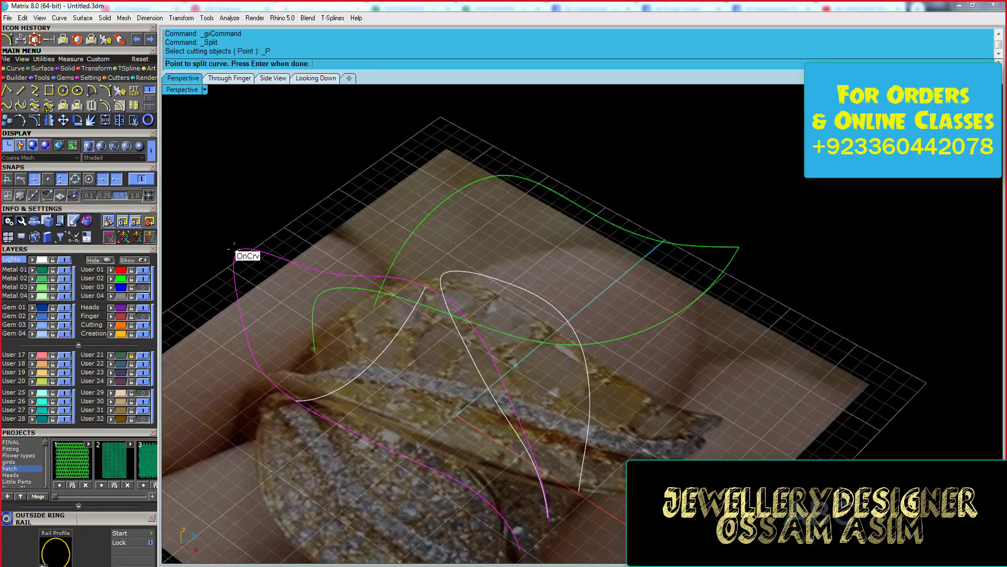
right_click_drag(284, 219, 456, 362)
right_click_drag(427, 506, 422, 398)
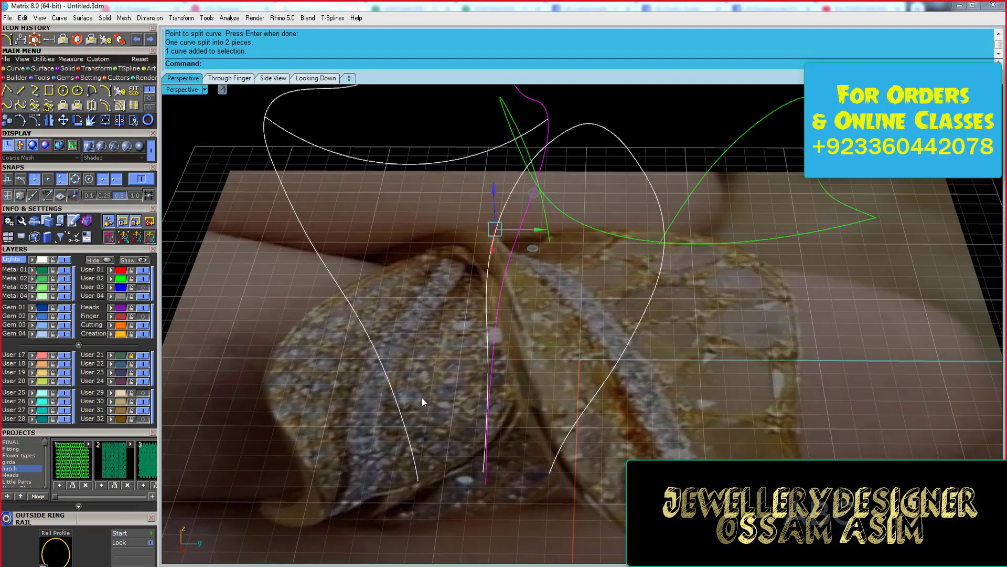
right_click_drag(454, 351, 458, 366)
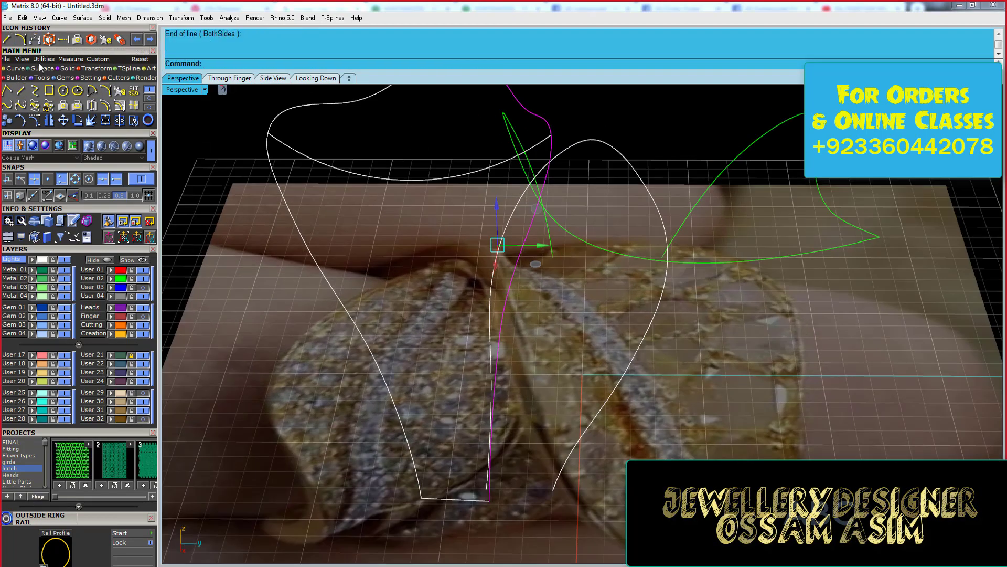
left_click(34, 90)
scroll(366, 130, "down", 3)
left_click(428, 100)
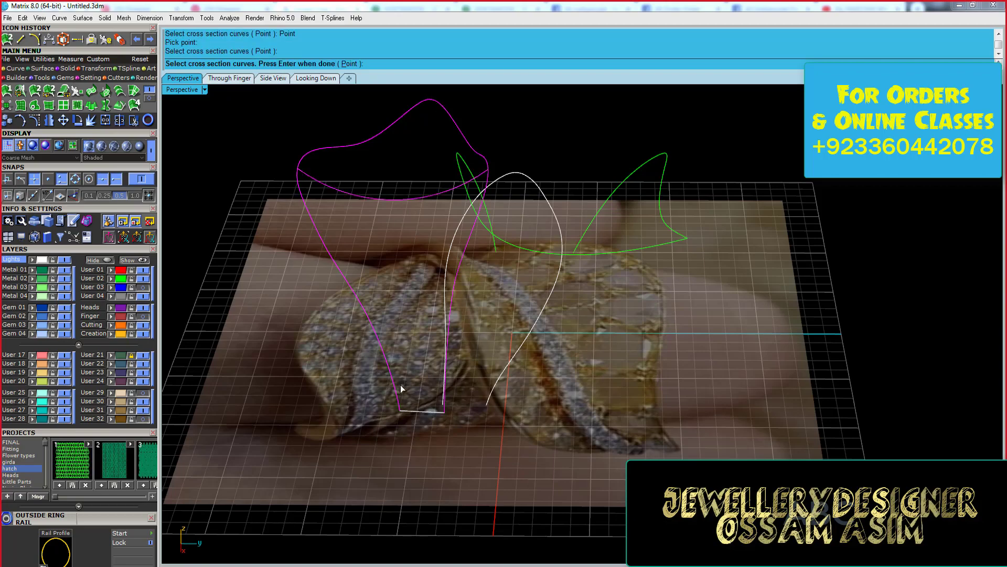
key("Return")
mouse_move(387, 139)
right_mouse_down()
mouse_move(304, 140)
mouse_move(417, 209)
mouse_move(416, 466)
right_mouse_up()
key("Escape")
key("Return")
left_click(372, 235)
left_click(385, 226)
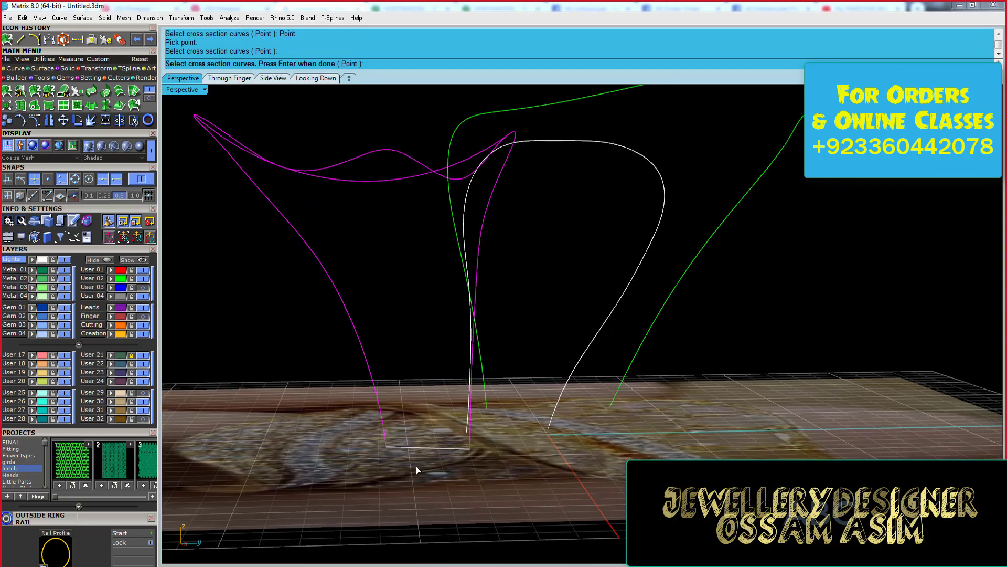
key("Return")
mouse_move(405, 295)
right_mouse_down()
mouse_move(388, 243)
mouse_move(509, 233)
right_mouse_up()
scroll(509, 233, "up", 5)
key("Escape")
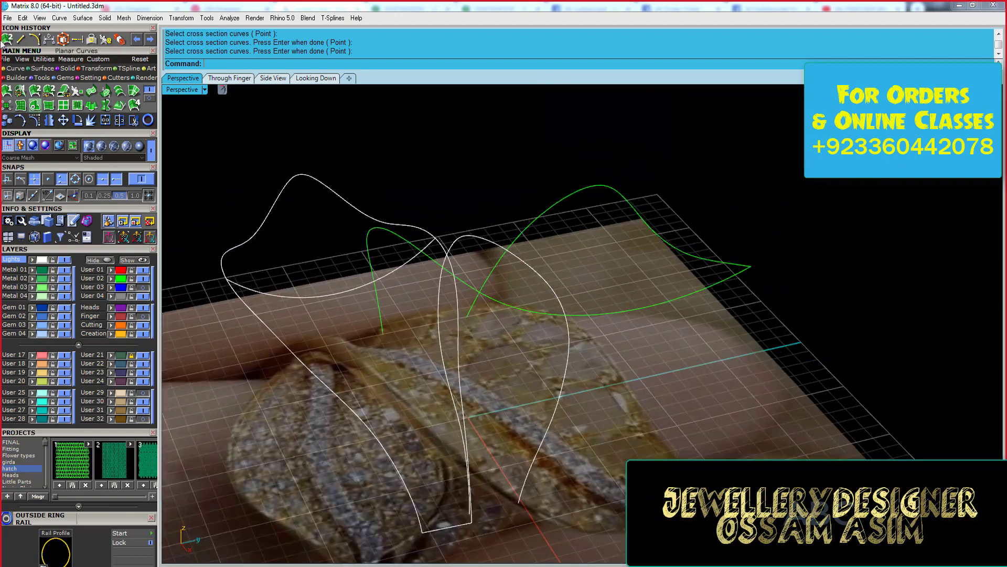
key("Return")
left_click(297, 208)
left_click(304, 304)
left_click(452, 527)
key("Return")
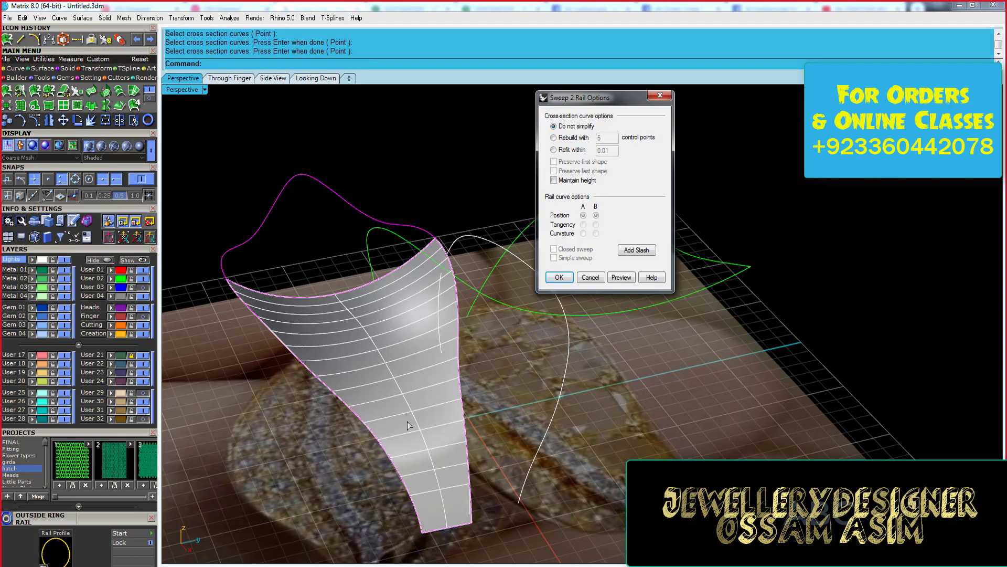
key("Return")
right_click_drag(339, 194, 308, 326)
left_click(307, 325)
key("Return")
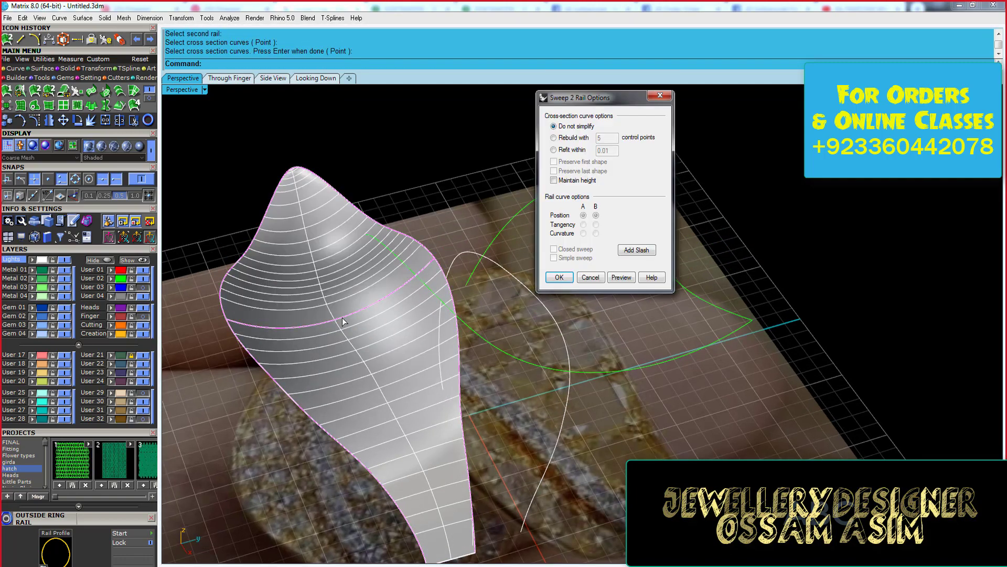
key("Return")
key("Delete")
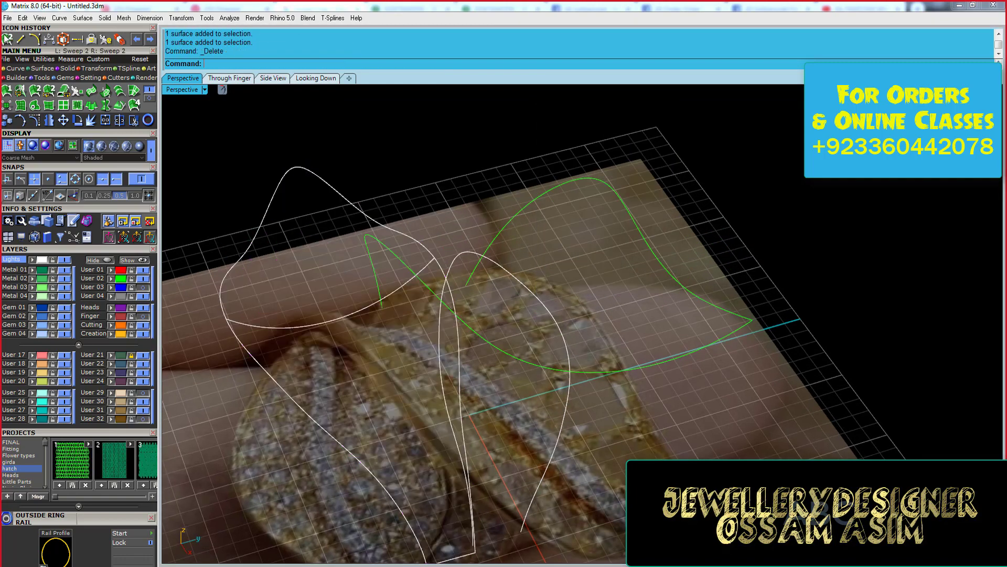
key("Return")
left_click(281, 213)
left_click(342, 200)
scroll(407, 391, "down", 2)
left_click(408, 391)
key("Return")
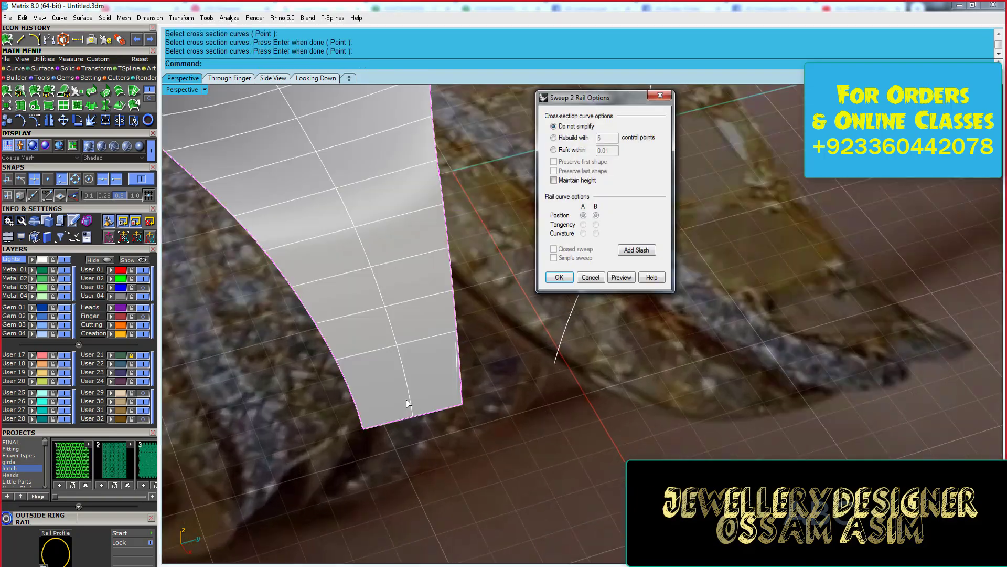
key("Return")
mouse_move(534, 380)
right_mouse_down()
mouse_move(515, 417)
mouse_move(496, 253)
right_mouse_up()
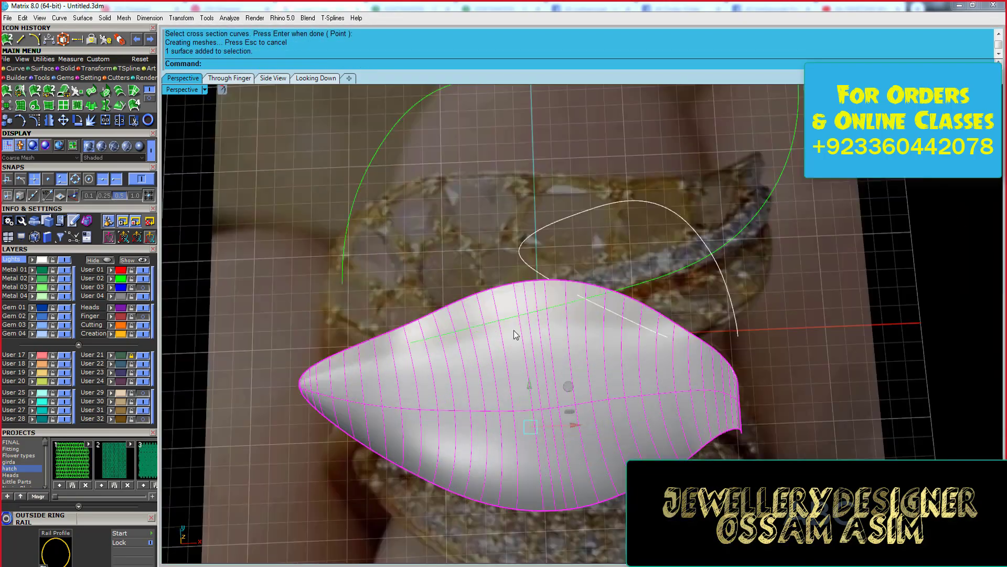
key("Delete")
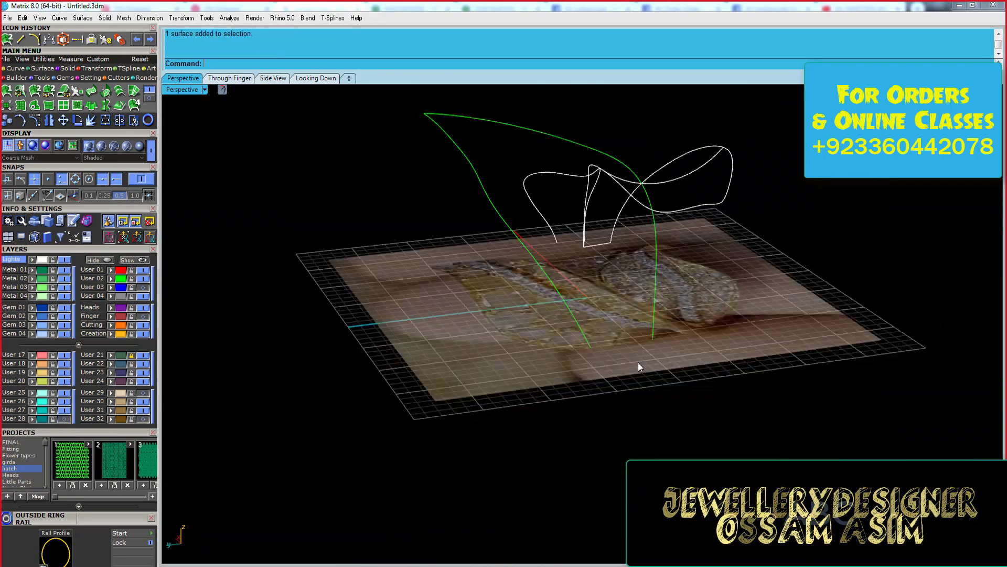
mouse_move(638, 362)
right_mouse_down()
mouse_move(605, 241)
mouse_move(447, 220)
right_mouse_up()
- Place a copy of the cross-section curve onto the other leaf with 2-Point Orient
scroll(447, 220, "up", 2)
left_click(100, 69)
left_click(7, 105)
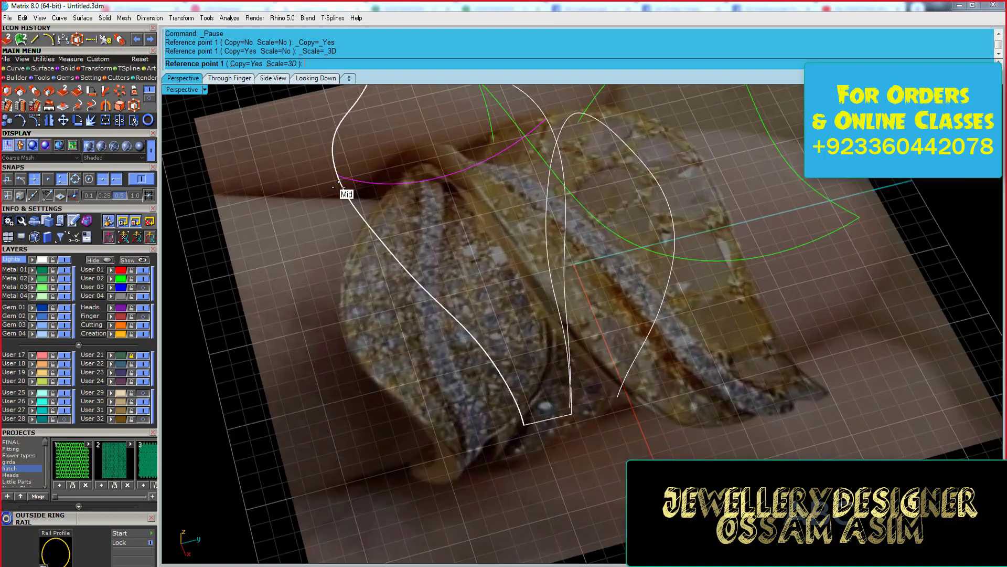
left_click(344, 195)
left_click(558, 178)
right_click_drag(558, 178, 527, 346)
scroll(527, 346, "up", 5)
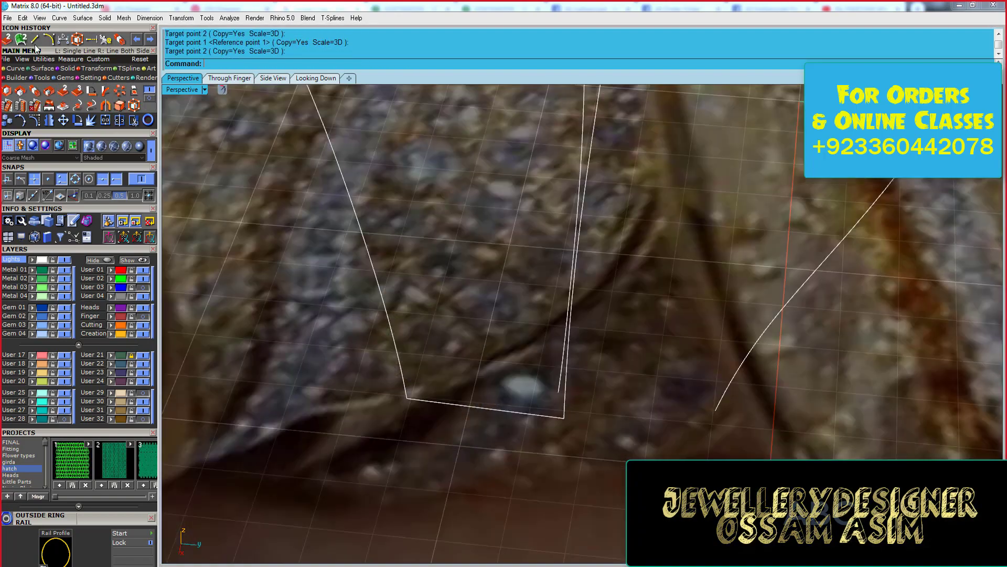
left_click(715, 411)
right_click_drag(715, 411, 499, 147)
- Rotate the copied curve into position and group it with the other curve
left_click(571, 135)
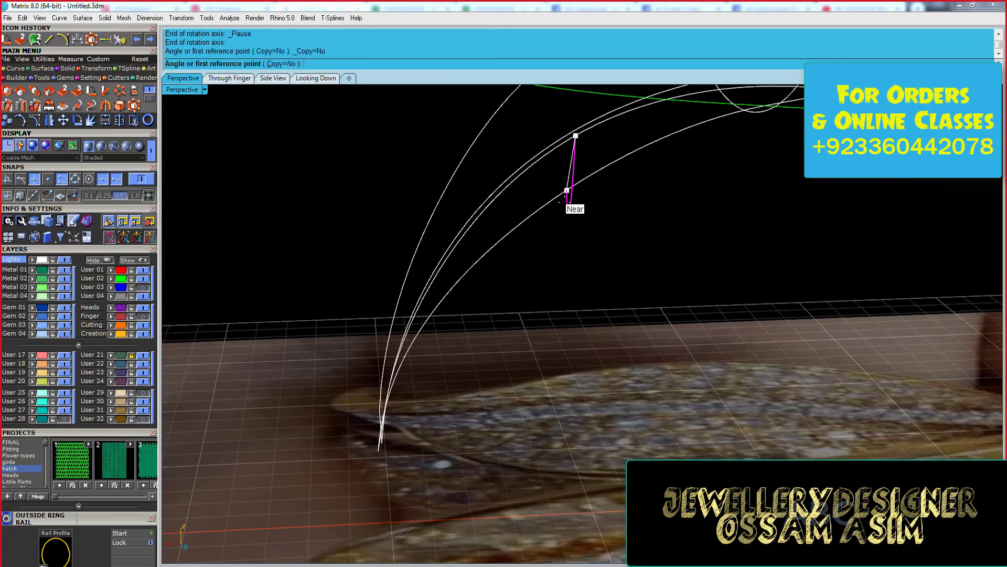
right_click_drag(573, 206, 564, 231)
left_click(606, 241)
scroll(636, 189, "up", 3)
scroll(636, 189, "down", 5)
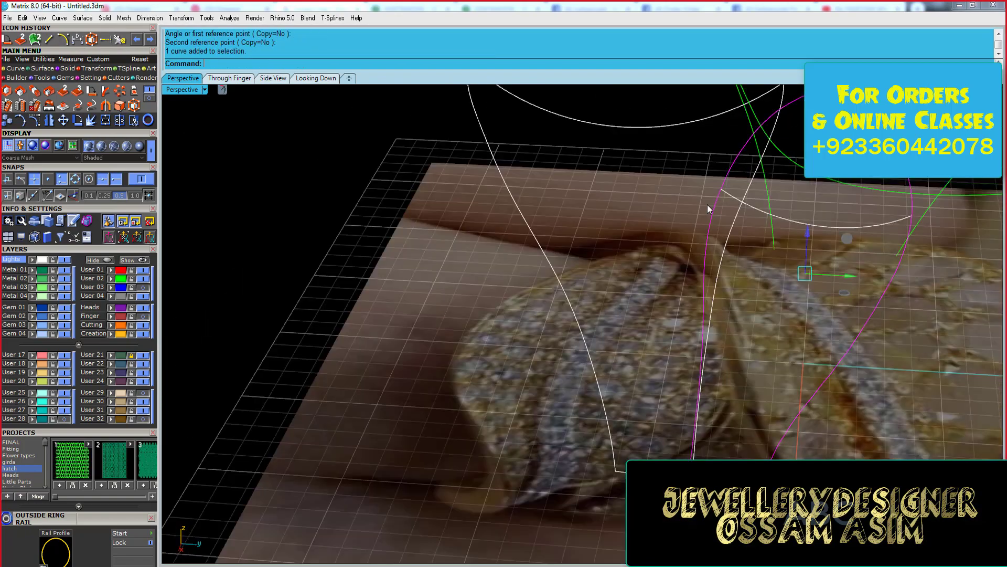
left_click(707, 205)
left_click(735, 93, "shift")
key("ctrl+g")
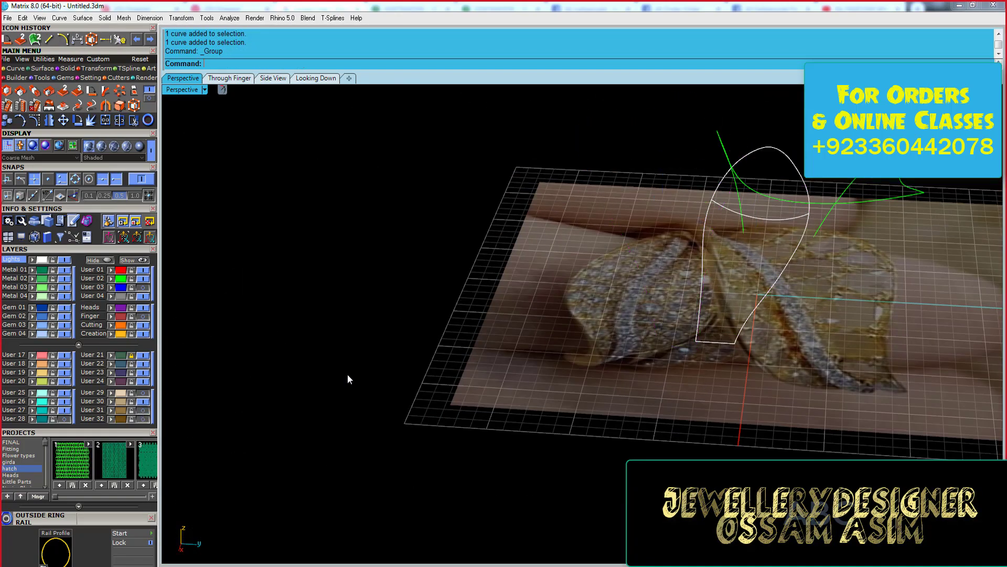
- Split the rail curve at the snapped point
scroll(348, 373, "up", 4)
left_click(106, 122)
left_click(585, 190)
key("Return")
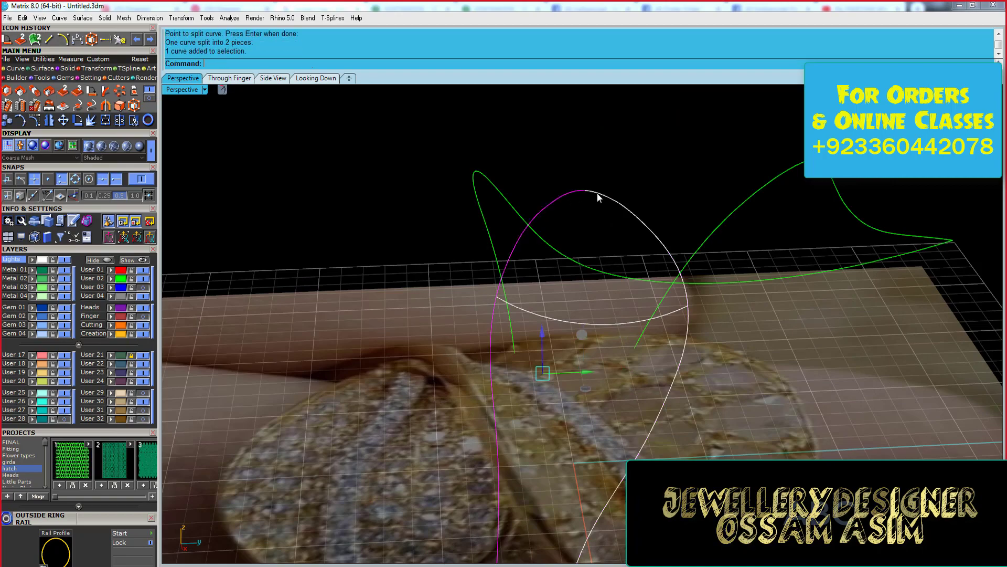
- Pick the magenta curve as the cross-section for Sweep 2 Rails
scroll(603, 181, "up", 3)
scroll(619, 138, "up", 3)
left_click(621, 147)
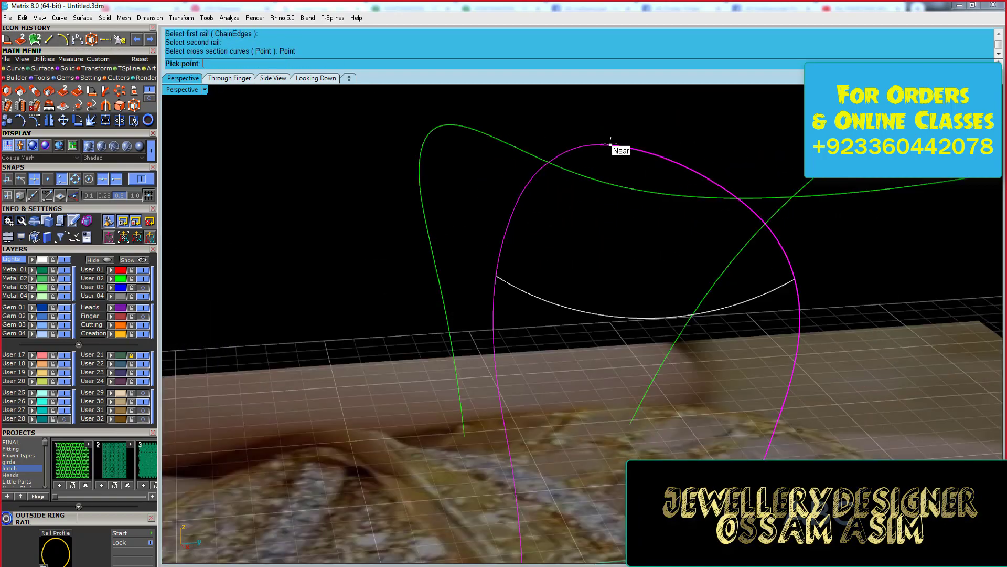
key("Return")
key("Return")
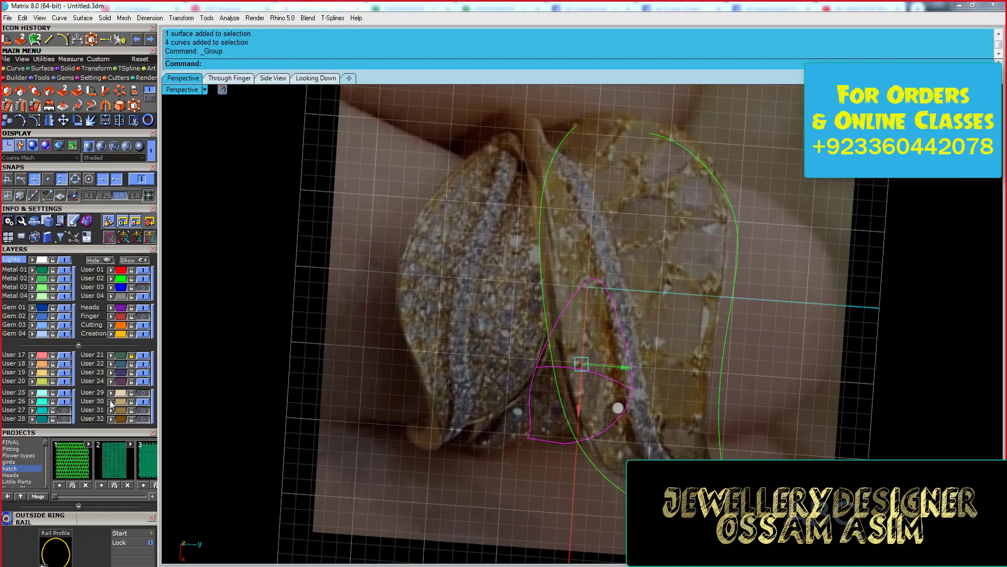
mouse_move(650, 253)
right_mouse_down()
mouse_move(465, 292)
mouse_move(529, 242)
right_mouse_up()
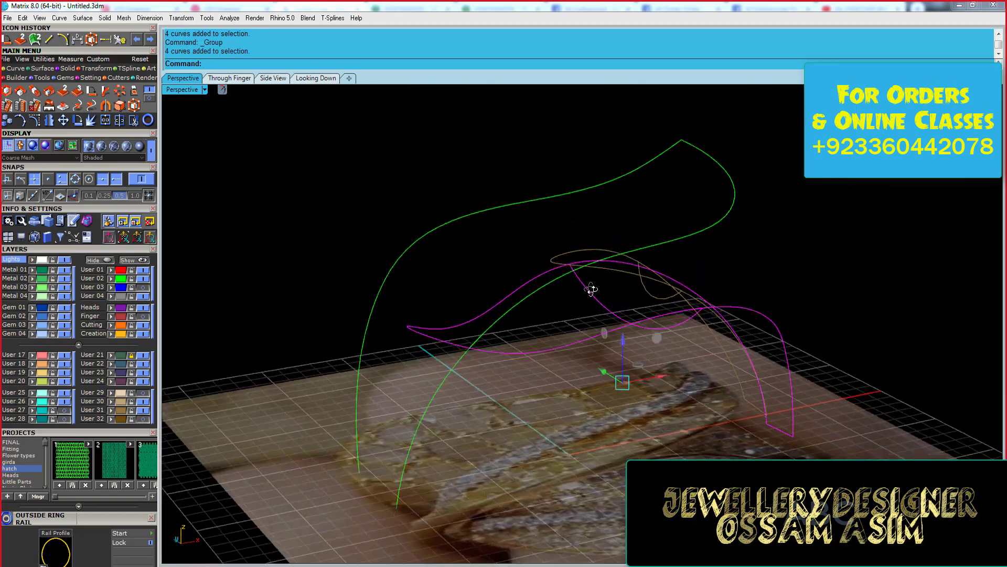
- Draw an arc cross-section in Side View and turn on its control points
left_click(316, 78)
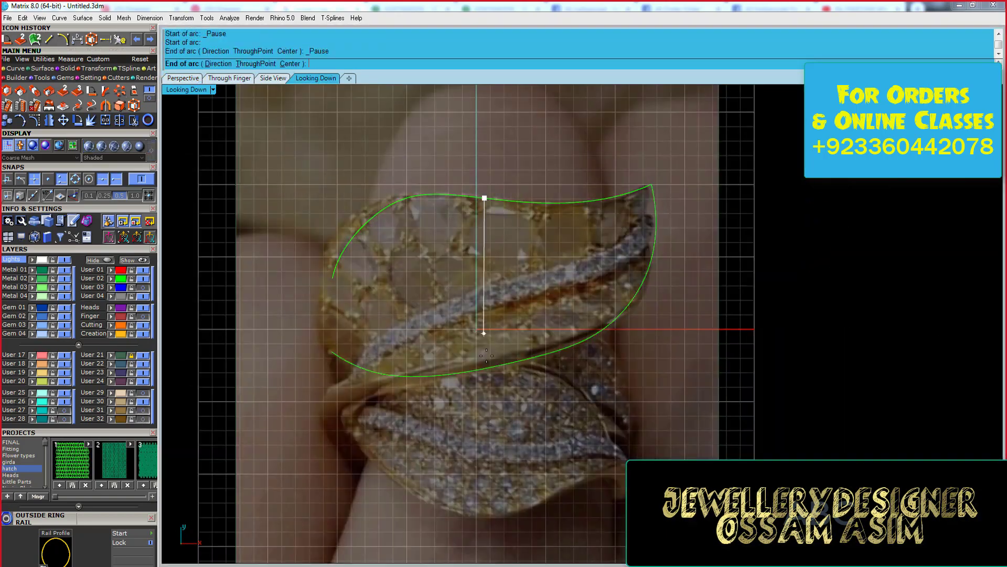
left_click(273, 78)
scroll(488, 242, "up", 3)
left_click(756, 224)
left_click(678, 306)
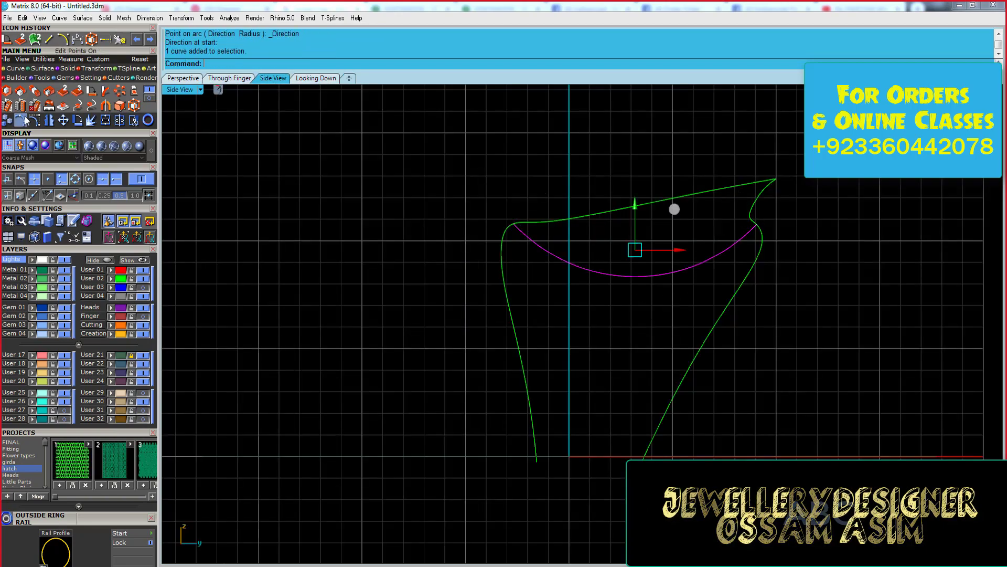
key("F10")
left_click_drag(457, 241, 756, 326)
- Sweep 2 Rails with the arc as cross-section to create the leaf surface
left_click(182, 78)
mouse_move(418, 257)
right_mouse_down()
mouse_move(505, 314)
mouse_move(556, 198)
mouse_move(473, 190)
mouse_move(479, 335)
mouse_move(573, 281)
mouse_move(467, 149)
right_mouse_up()
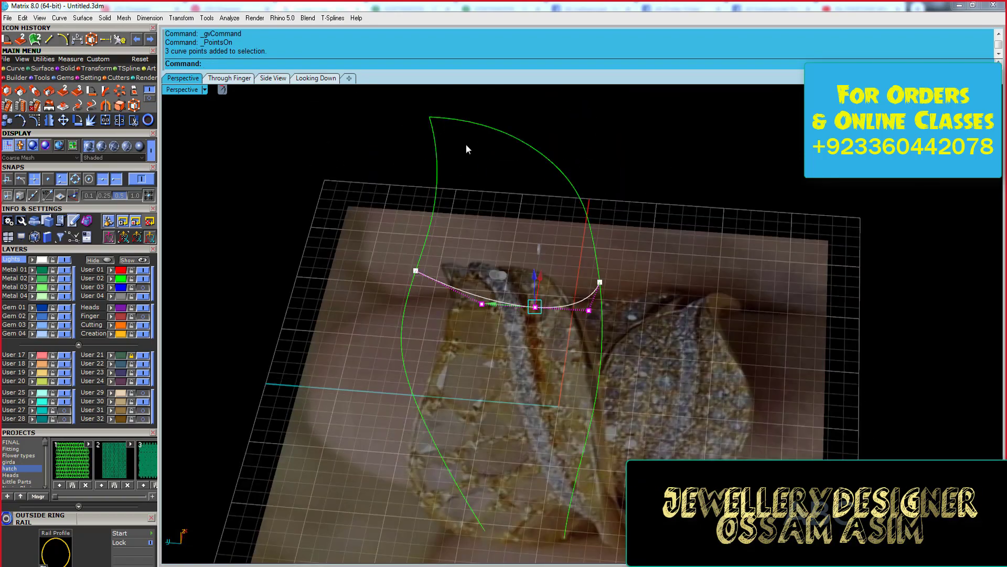
mouse_move(503, 474)
right_mouse_down()
mouse_move(596, 227)
mouse_move(619, 273)
mouse_move(596, 315)
mouse_move(620, 364)
mouse_move(534, 285)
mouse_move(380, 390)
mouse_move(506, 284)
mouse_move(519, 461)
right_mouse_up()
left_click(507, 267)
key("Return")
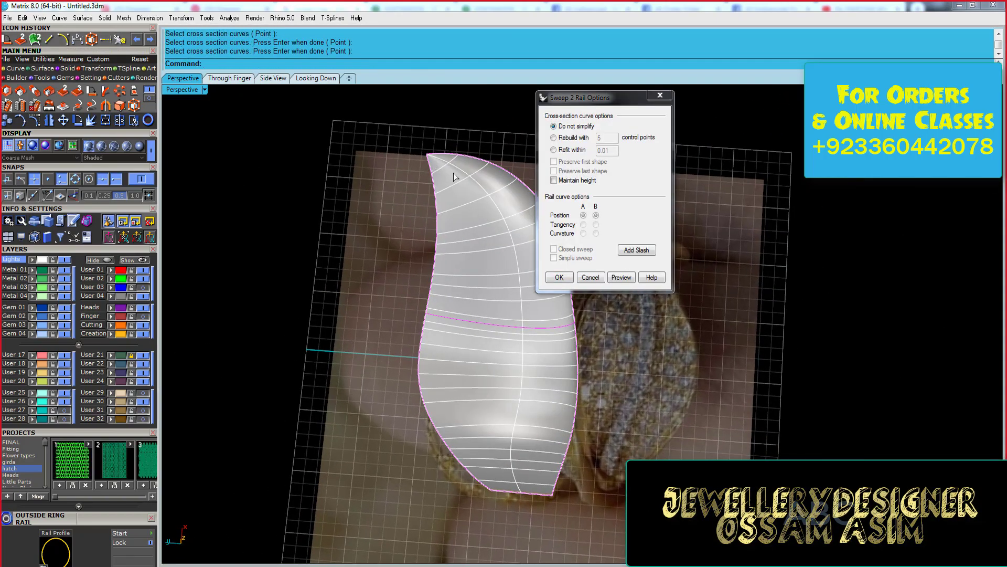
mouse_move(453, 172)
right_mouse_down()
mouse_move(512, 382)
mouse_move(607, 345)
mouse_move(509, 329)
right_mouse_up()
key("Return")
- Save the model as Untitled.3dm and select the swept leaf surface
key("ctrl+s")
left_click(608, 345)
scroll(442, 341, "up", 3)
scroll(309, 304, "down", 3)
mouse_move(308, 305)
right_mouse_down()
mouse_move(510, 277)
mouse_move(511, 304)
right_mouse_up()
left_click(483, 325)
scroll(472, 294, "up", 3)
scroll(455, 225, "up", 3)
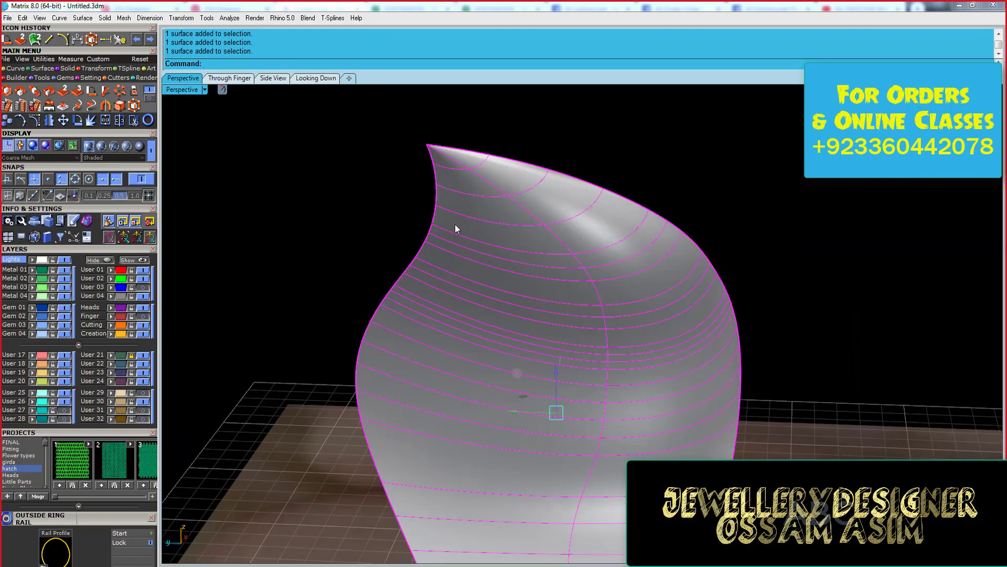
left_click(459, 253)
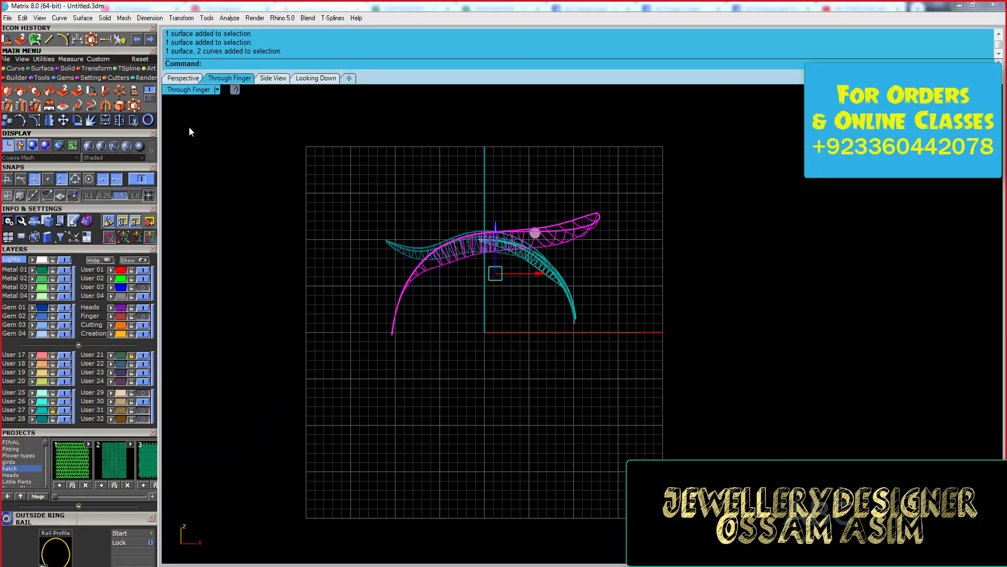
- Bend the second leaf surface through a point so it arches along the finger curve
left_click(382, 172)
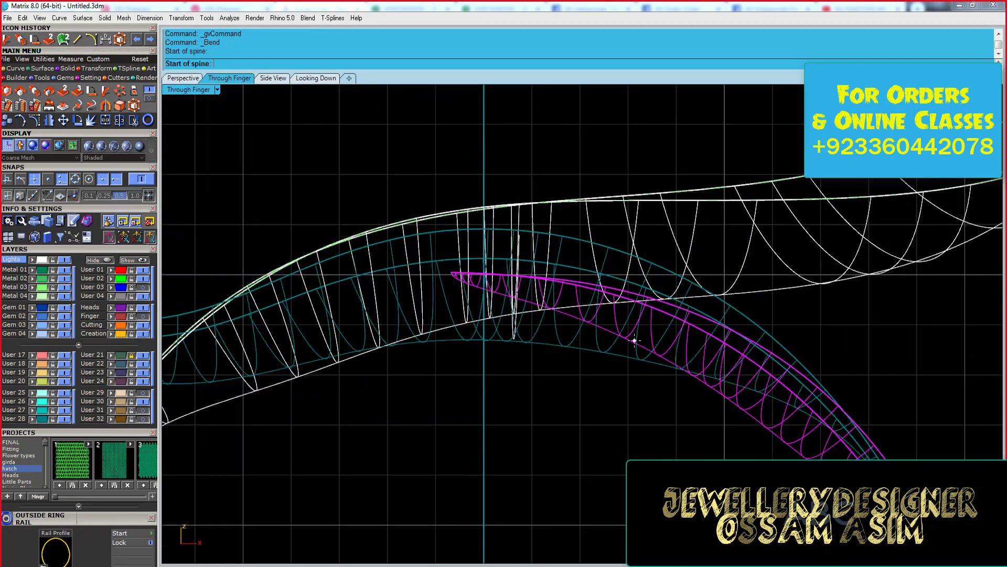
left_click(305, 232)
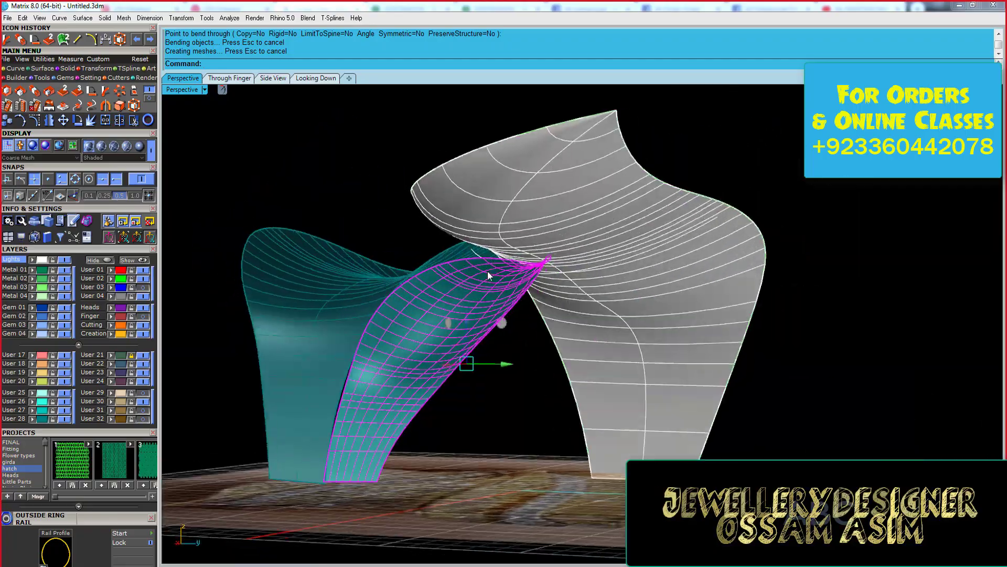
mouse_move(472, 266)
right_mouse_down()
mouse_move(375, 481)
mouse_move(578, 438)
right_mouse_up()
- Select the four curves of the leaf and move them into place
left_click(474, 433)
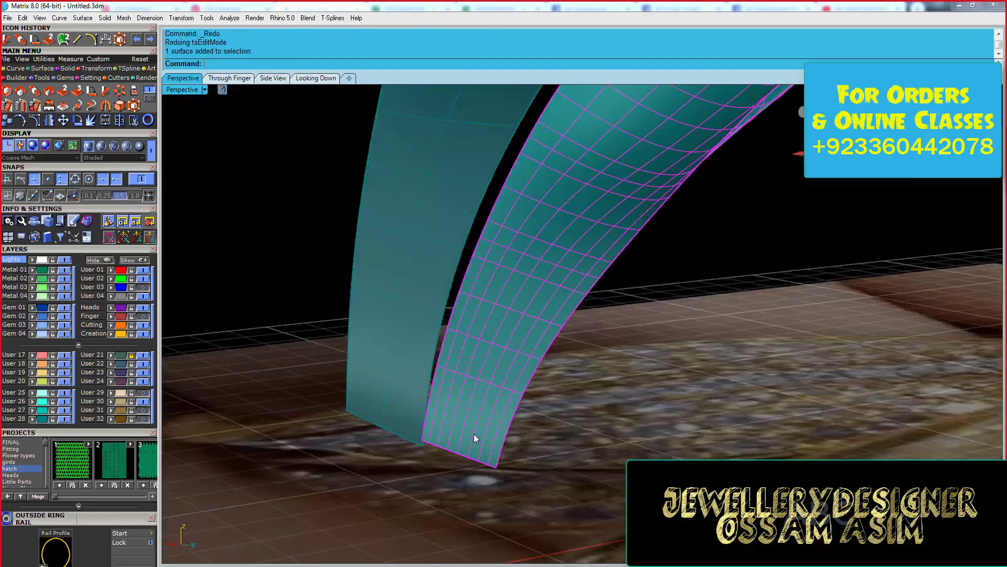
mouse_move(297, 417)
right_mouse_down()
mouse_move(590, 269)
mouse_move(397, 538)
right_mouse_up()
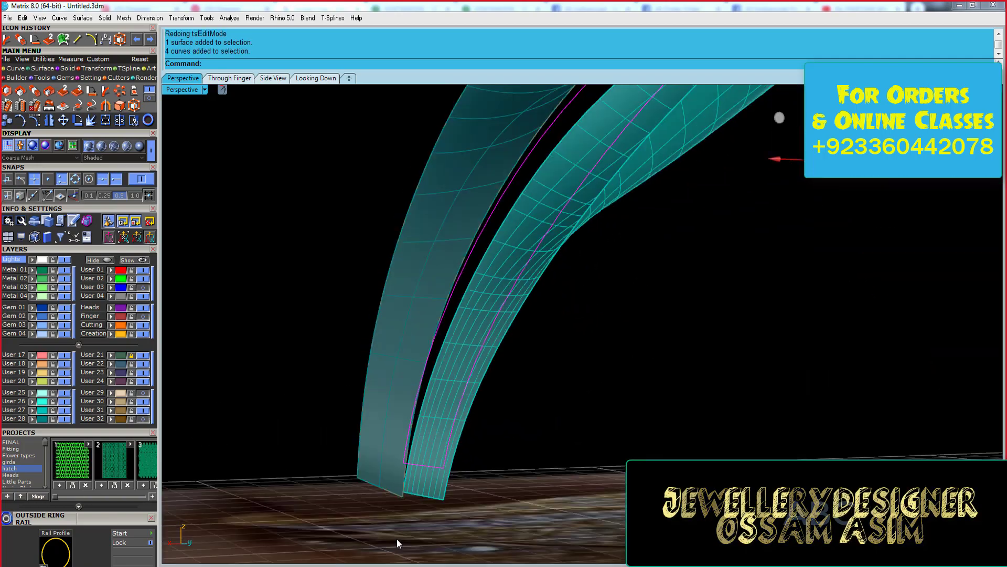
left_click(452, 452)
left_click(376, 466)
- Delete the leftover leaf surface in Through Finger view
left_click(229, 77)
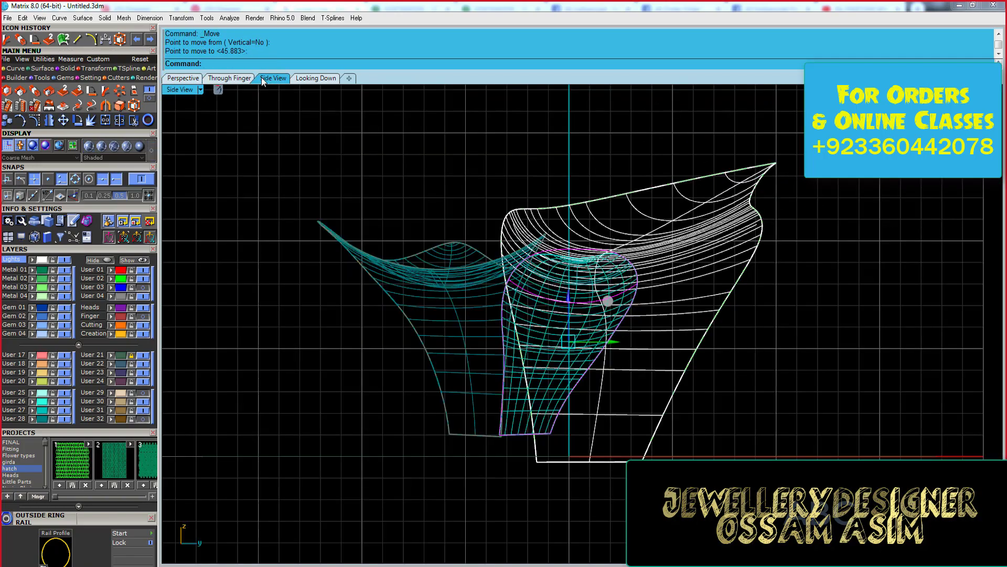
left_click(793, 439)
scroll(560, 407, "up", 2)
left_click(727, 355)
key("Delete")
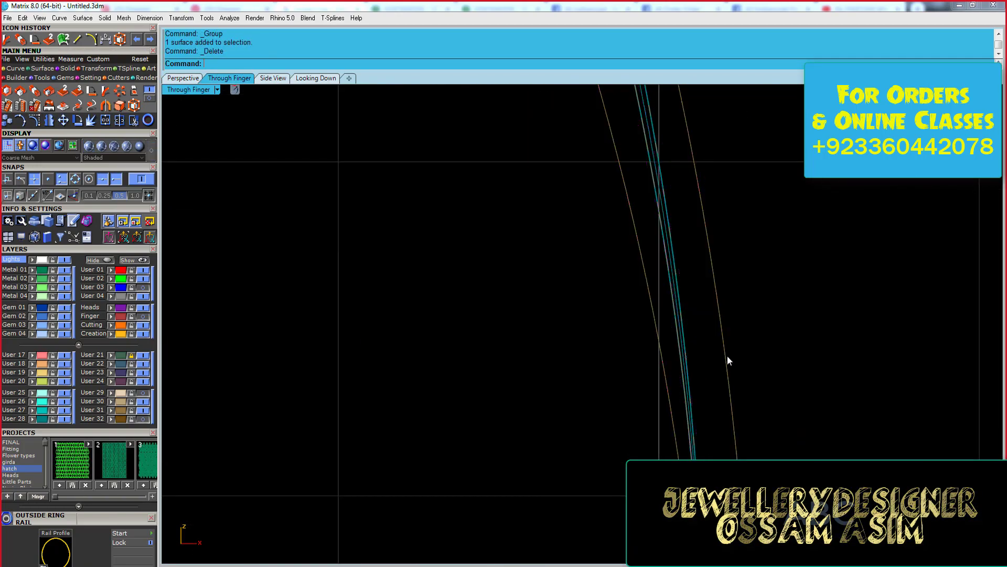
- Turn on control points for the four rail curves and move a selected point
left_click_drag(577, 131, 761, 446)
left_click(35, 120)
left_click(592, 232)
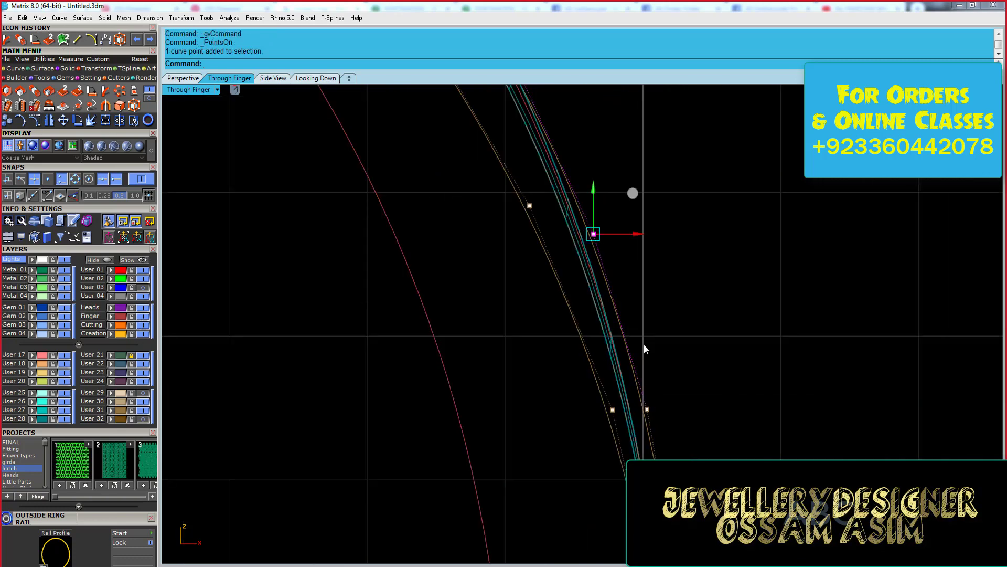
scroll(630, 296, "up", 2)
left_click(623, 424)
scroll(589, 273, "down", 2)
left_click(562, 267)
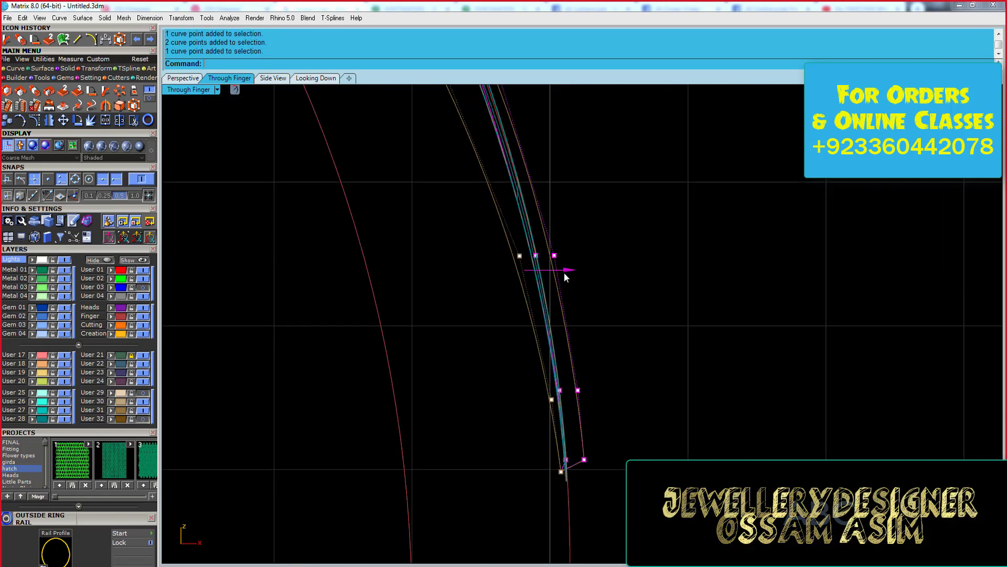
scroll(565, 272, "up", 2)
key("m")
key("Escape")
- Move three lower rail points to lie along the band
scroll(546, 421, "down", 2)
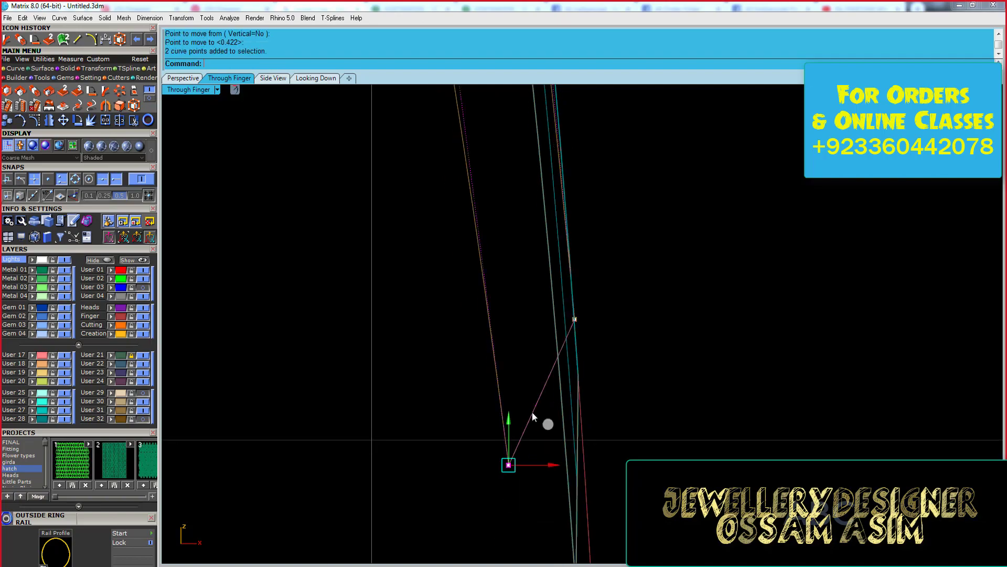
left_click(502, 383, "shift")
key("m")
left_click(524, 512)
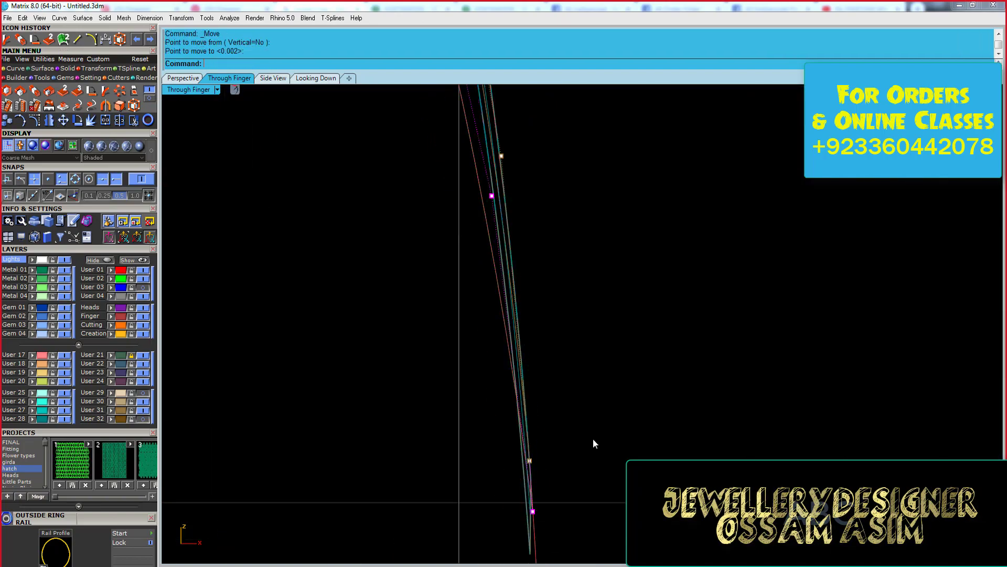
left_click(183, 78)
scroll(739, 281, "up", 3)
- Rebuild the second leaf surface with a fresh two-rail sweep from the reshaped rails
right_click_drag(660, 289, 577, 262)
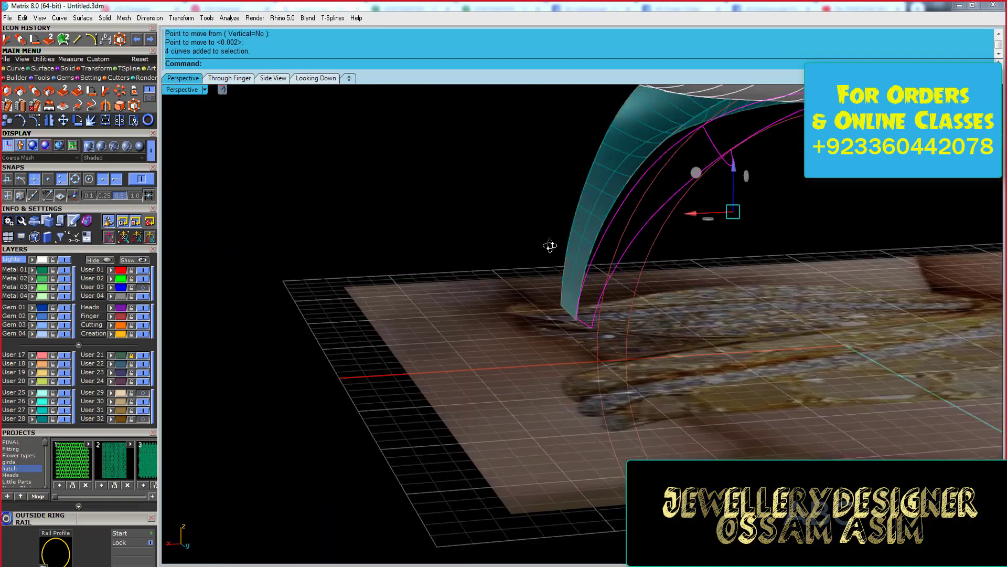
left_click(59, 421)
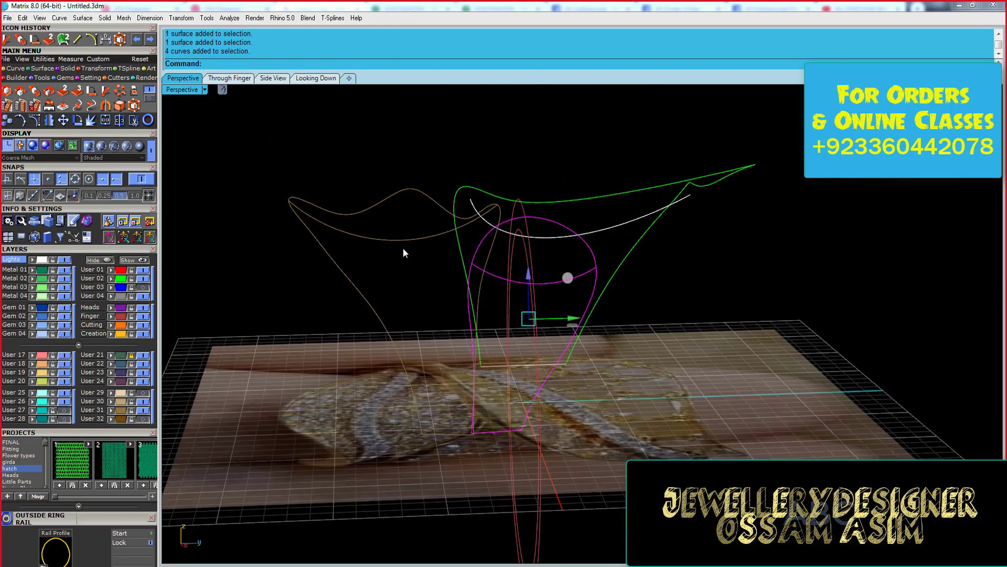
right_click_drag(403, 247, 548, 236)
left_click(530, 210)
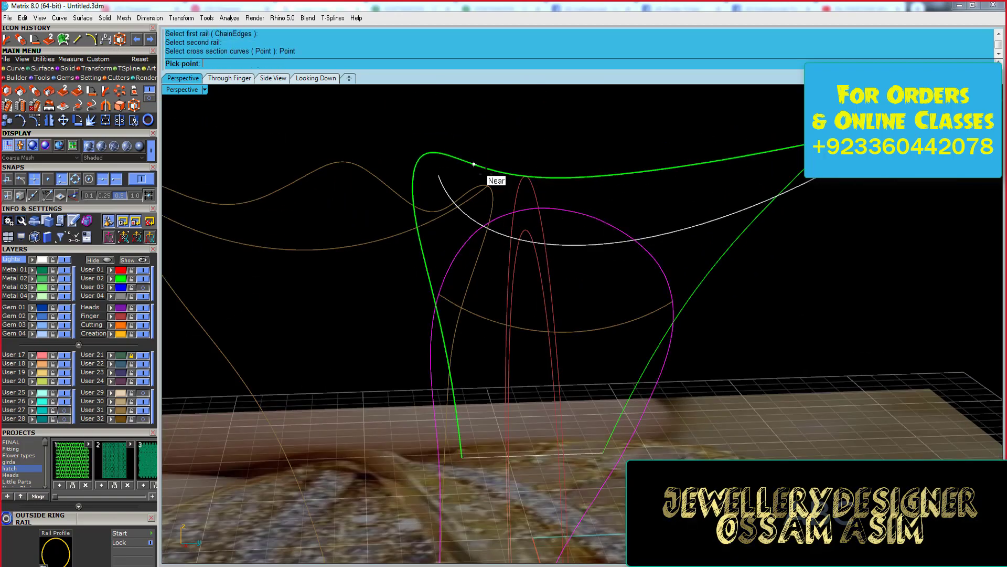
scroll(582, 313, "up", 3)
key("Escape")
key("Return")
left_click(502, 522)
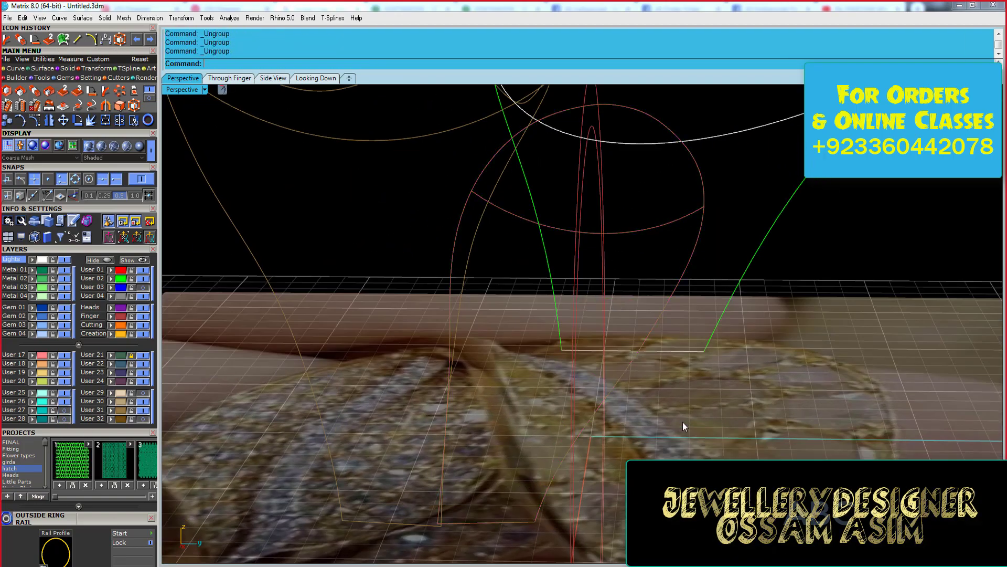
left_click(583, 108)
mouse_move(603, 105)
right_mouse_down()
mouse_move(538, 341)
mouse_move(600, 338)
mouse_move(585, 310)
right_mouse_up()
key("Return")
key("Return")
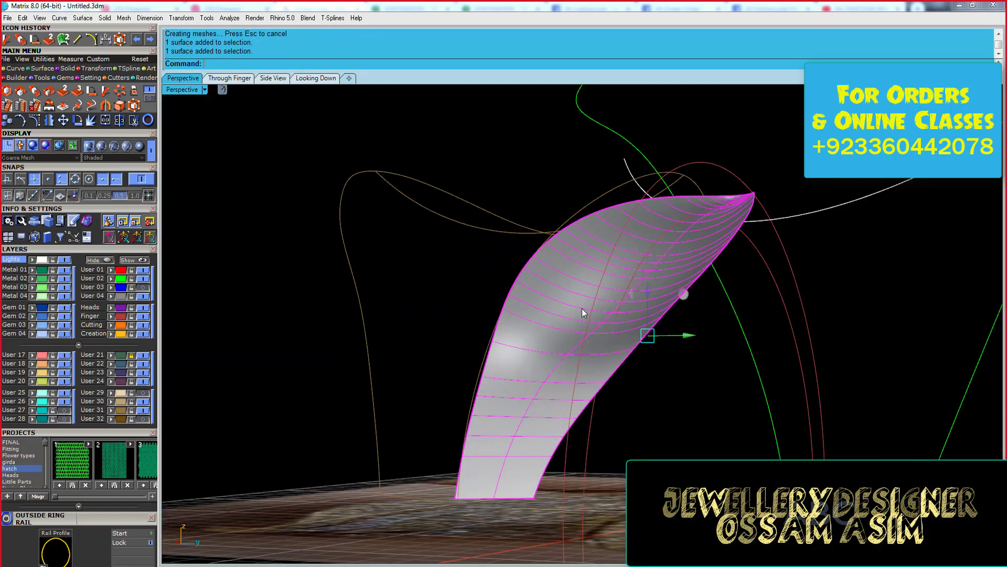
- Ungroup the leaf and ring curves, then regroup them without the excluded curves
right_click_drag(419, 354, 501, 302)
left_click_drag(337, 162, 597, 504)
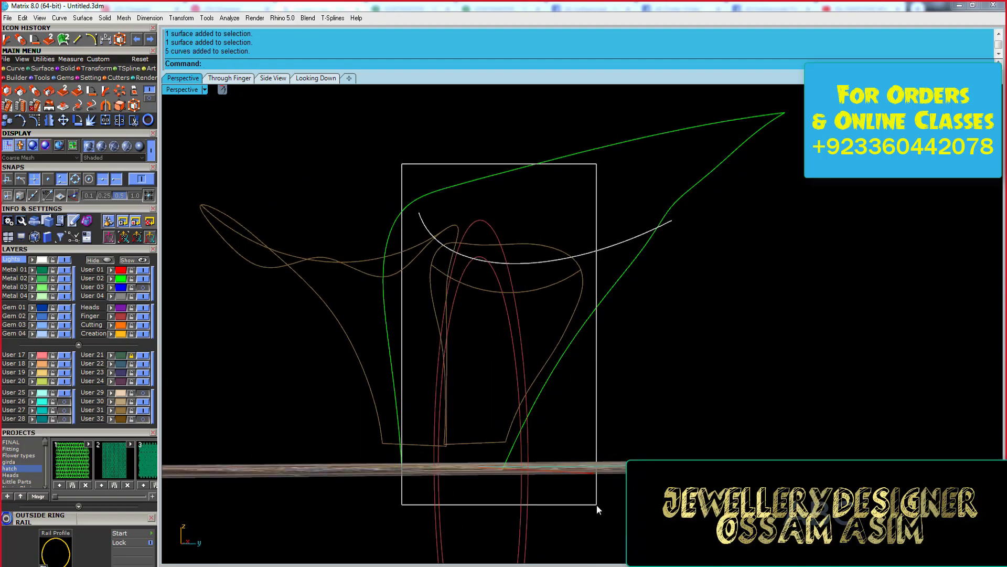
right_click_drag(596, 505, 682, 263)
right_click_drag(615, 195, 382, 334)
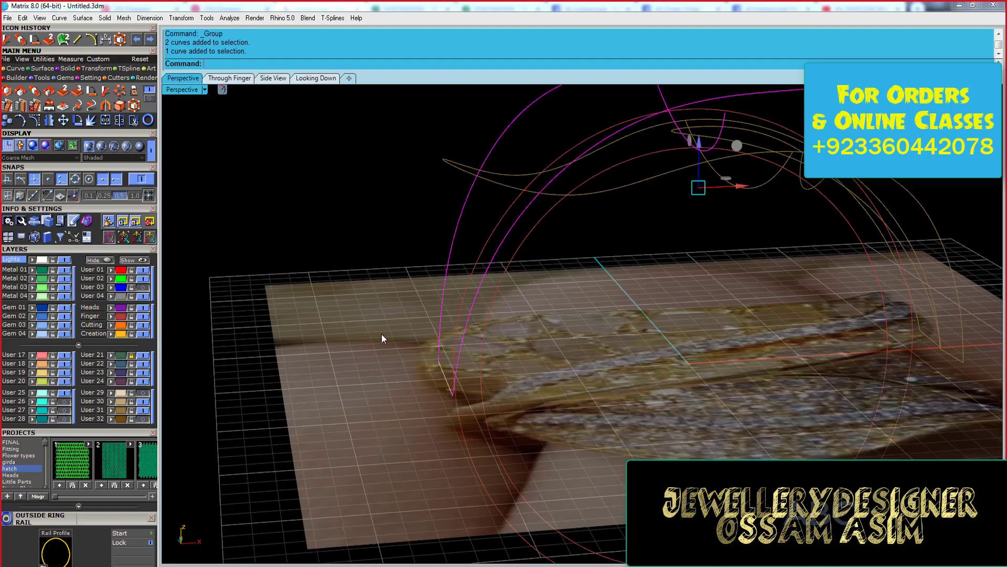
key("ctrl+shift+g")
key("ctrl+shift+g")
left_click(449, 375, "ctrl")
key("ctrl+g")
right_click_drag(449, 376, 448, 309)
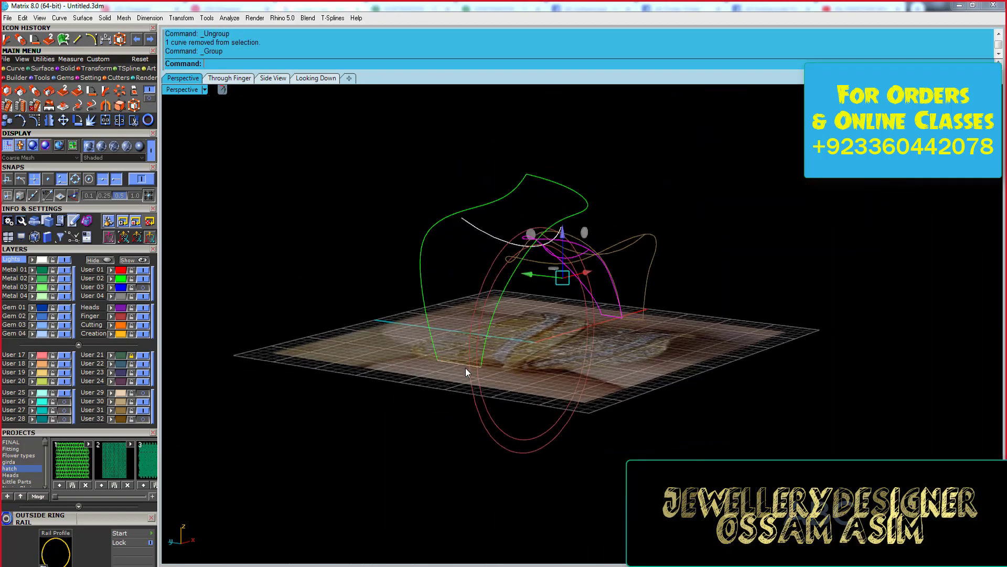
left_click_drag(403, 119, 599, 454)
scroll(584, 496, "up", 2)
left_click(583, 497, "ctrl")
key("ctrl+g")
- Hide the reference image plane and turn on layer User 26 to show the cyan leaf surfaces
right_click_drag(583, 496, 387, 189)
scroll(518, 243, "up", 3)
scroll(517, 243, "down", 5)
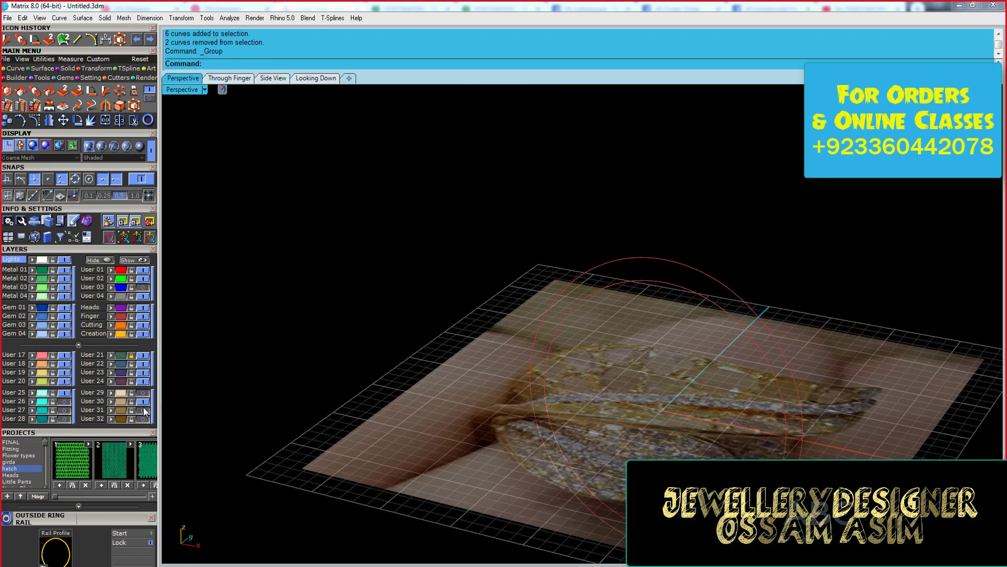
left_click(143, 408)
left_click(64, 401)
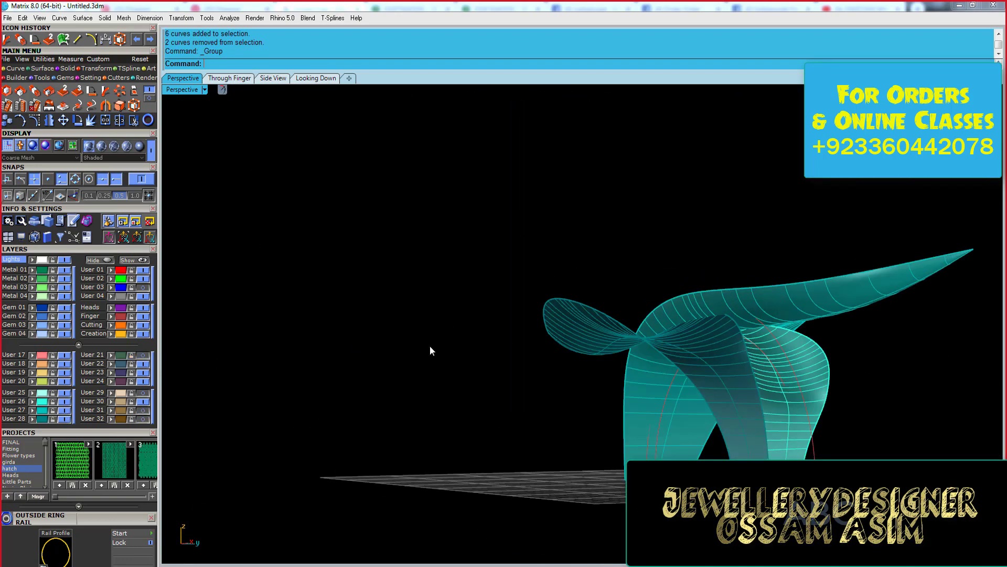
- Duplicate the cyan leaf surface edges as separate curves
left_click(316, 77)
left_click(183, 78)
left_click(15, 68)
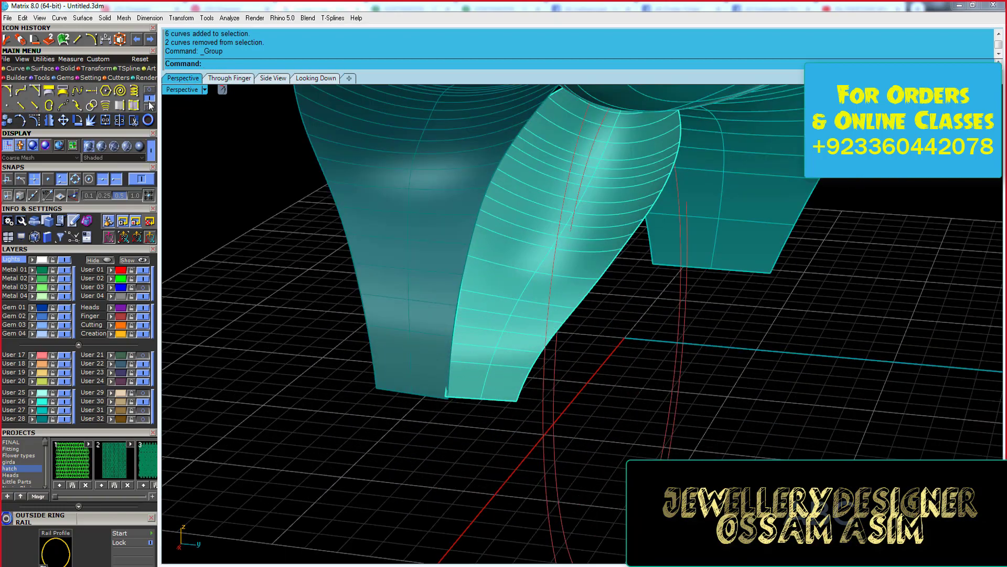
left_click(134, 105)
left_click(362, 338)
left_click(760, 272)
key("Return")
- Select the six duplicated edge curves and hide the red ring circles
scroll(430, 346, "down", 5)
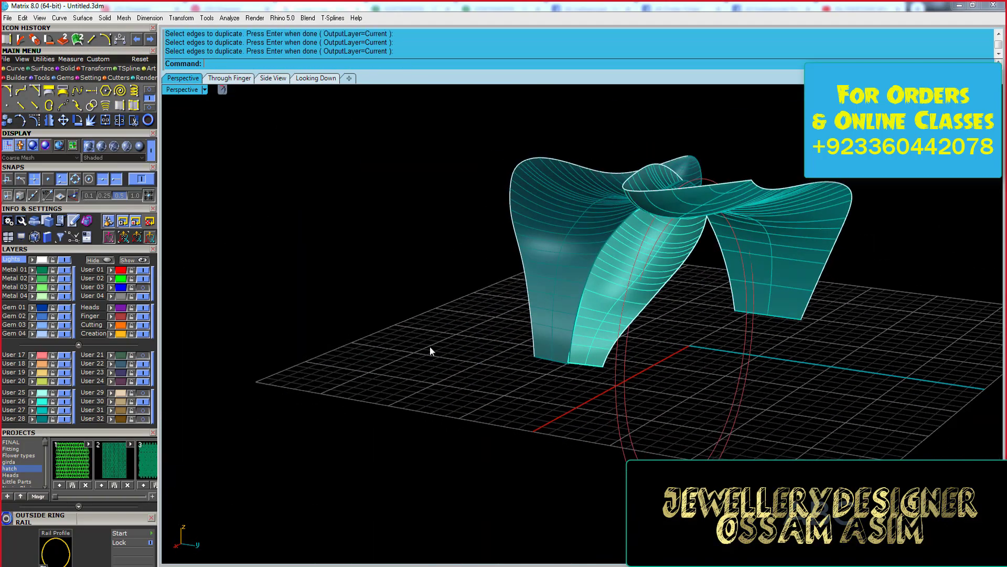
mouse_move(524, 288)
right_mouse_down()
mouse_move(555, 396)
mouse_move(330, 314)
mouse_move(414, 321)
mouse_move(660, 170)
mouse_move(503, 326)
mouse_move(473, 336)
mouse_move(575, 220)
mouse_move(472, 446)
right_mouse_up()
left_click_drag(465, 454, 387, 512)
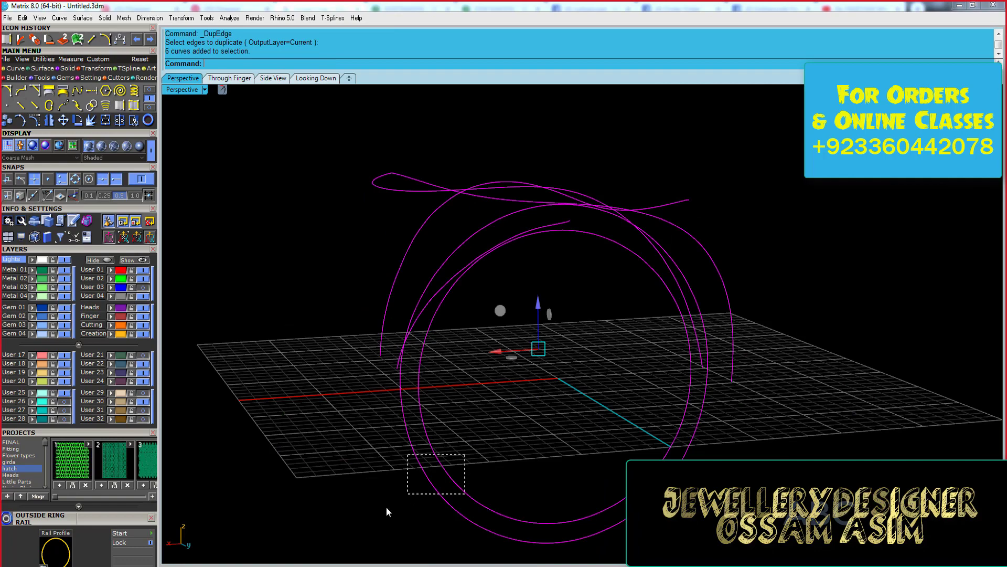
left_click(142, 328)
mouse_move(444, 274)
right_mouse_down()
mouse_move(497, 267)
mouse_move(347, 193)
mouse_move(499, 276)
right_mouse_up()
- Try blending two curve ends, then undo the edits and pick control points
left_click(91, 90)
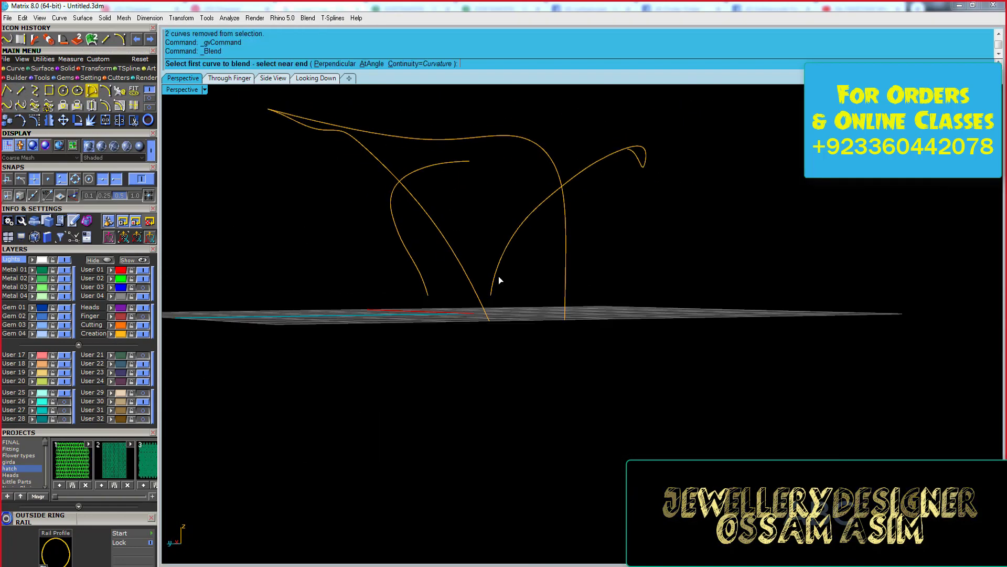
left_click(498, 276)
left_click(498, 289)
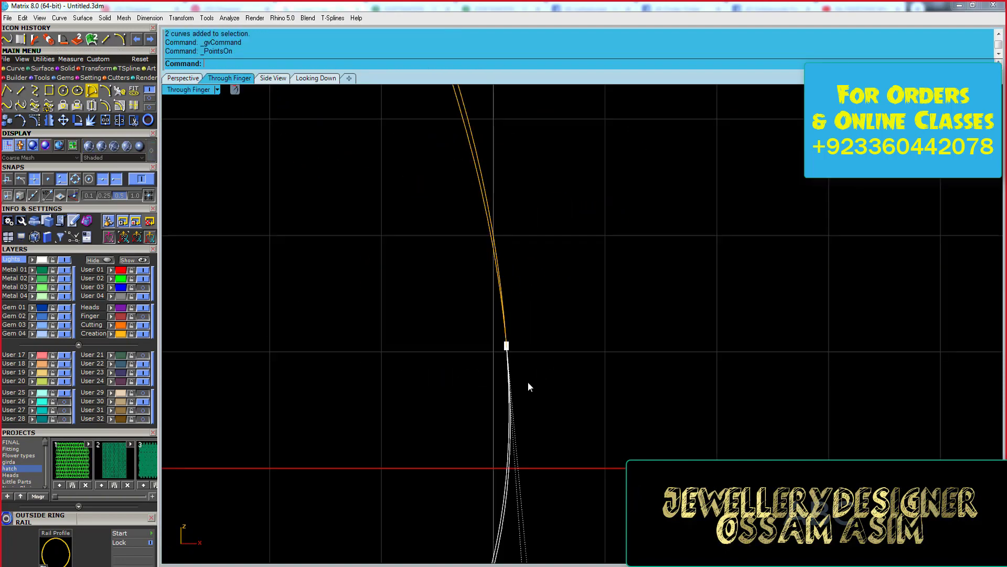
key("F10")
key("ctrl+z")
key("Return")
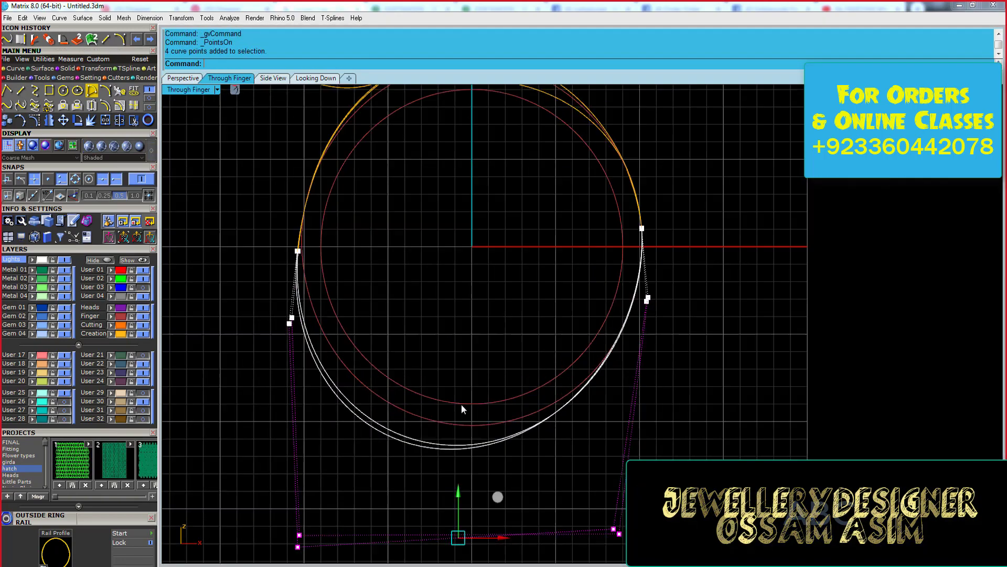
scroll(461, 404, "down", 1)
scroll(543, 465, "down", 2)
scroll(504, 367, "up", 2)
left_click_drag(367, 362, 427, 299)
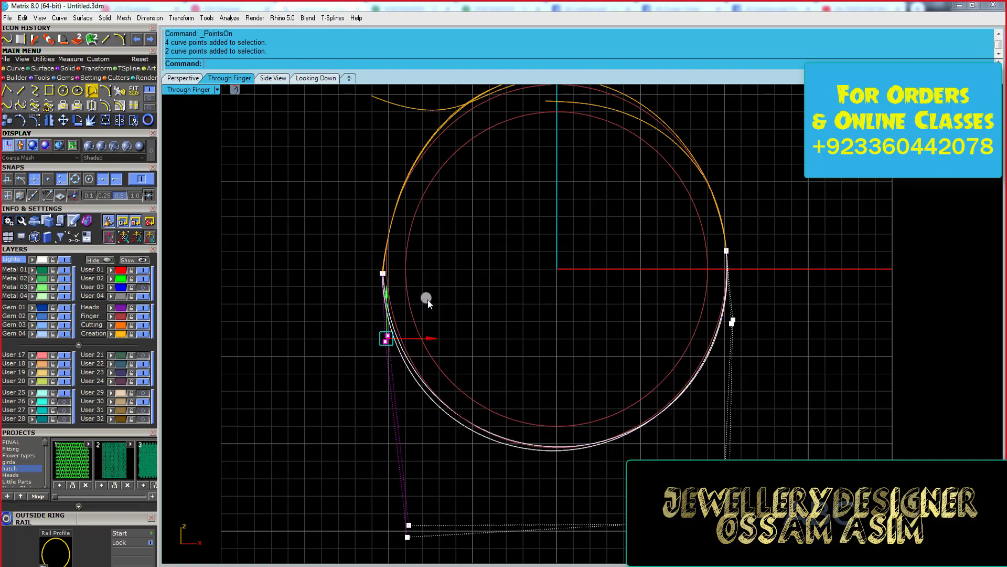
scroll(427, 299, "down", 3)
- Pull the selected leaf curves onto the blue cylinder surface
left_click(182, 77)
mouse_move(448, 280)
right_mouse_down()
mouse_move(645, 236)
mouse_move(376, 143)
right_mouse_up()
scroll(552, 303, "up", 5)
scroll(552, 303, "down", 3)
right_click_drag(552, 303, 547, 354)
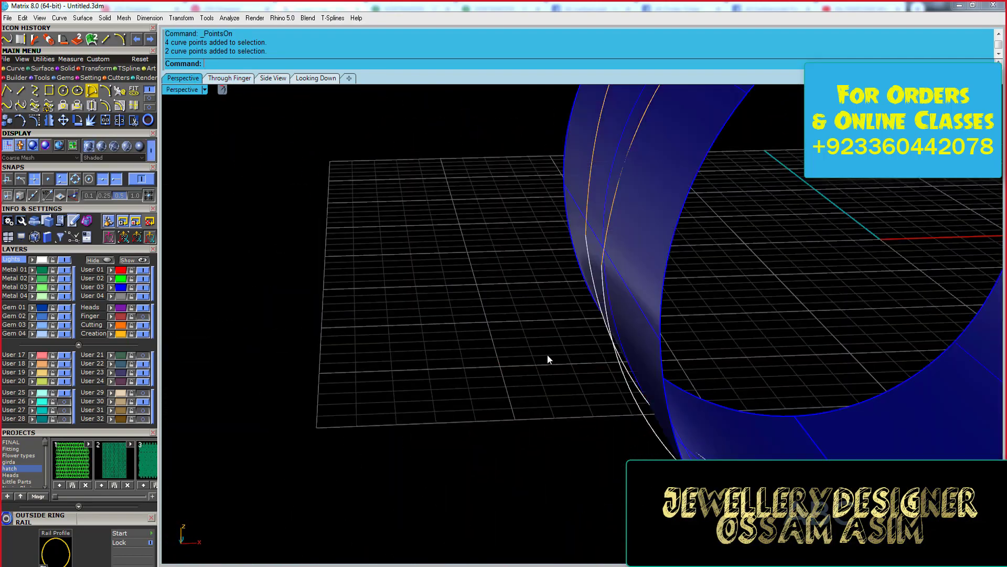
left_click_drag(547, 354, 513, 300)
left_click(63, 105)
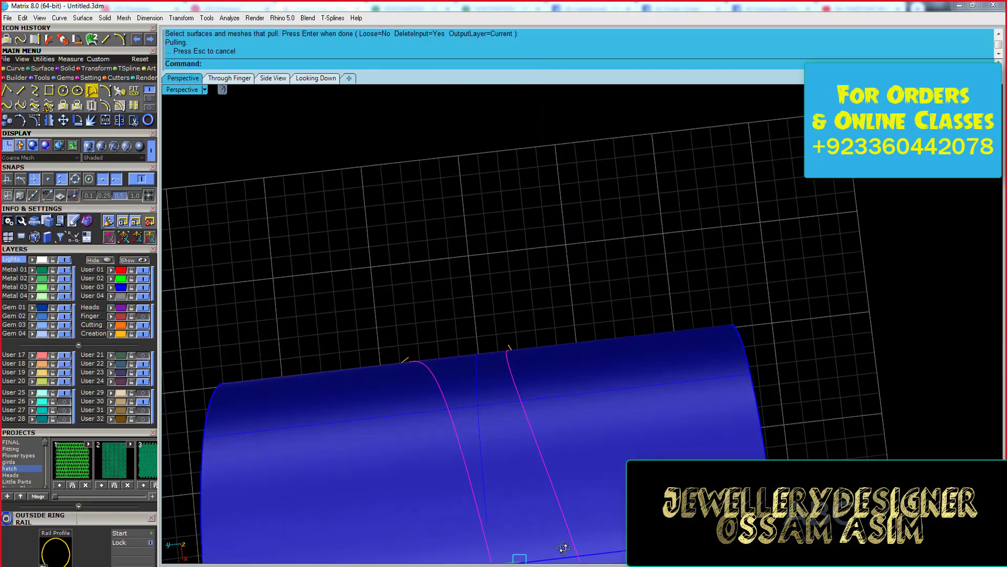
right_click_drag(451, 255, 770, 285)
scroll(500, 206, "up", 5)
scroll(501, 212, "down", 5)
right_click_drag(501, 212, 571, 285)
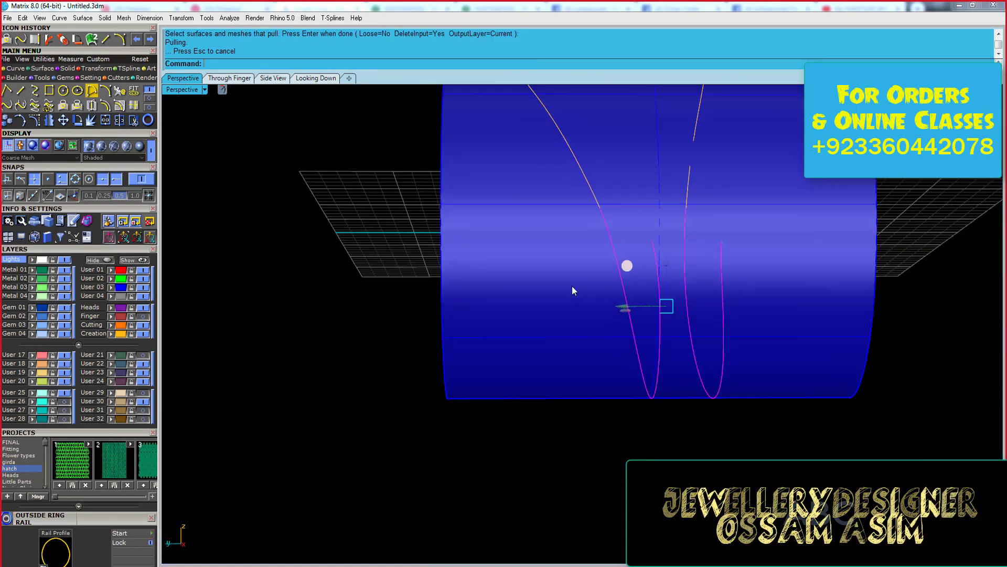
left_click(572, 285)
- Delete the cylinder and set up a 14-point rebuild of the pulled curve
scroll(591, 325, "up", 5)
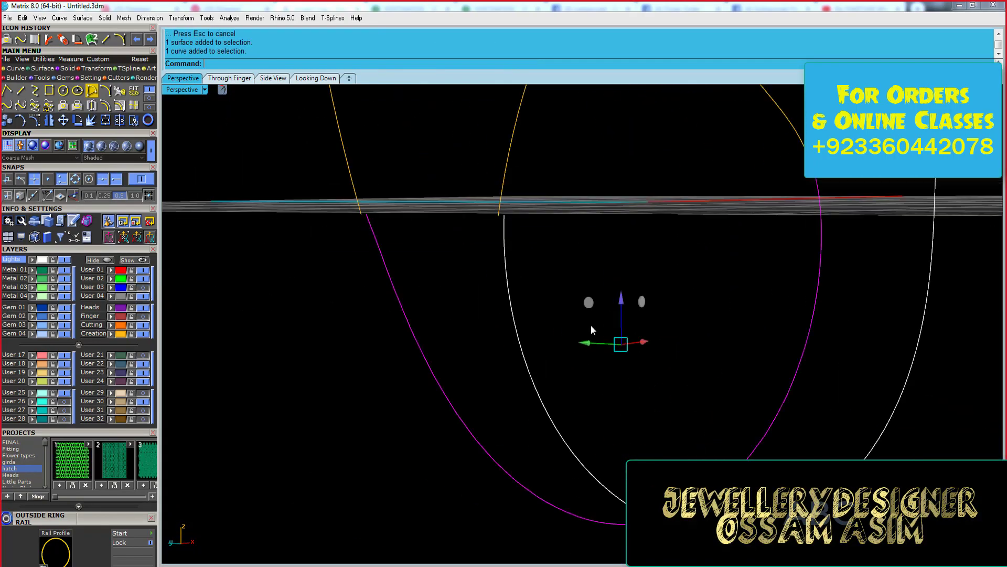
left_click(590, 325)
left_click(120, 105)
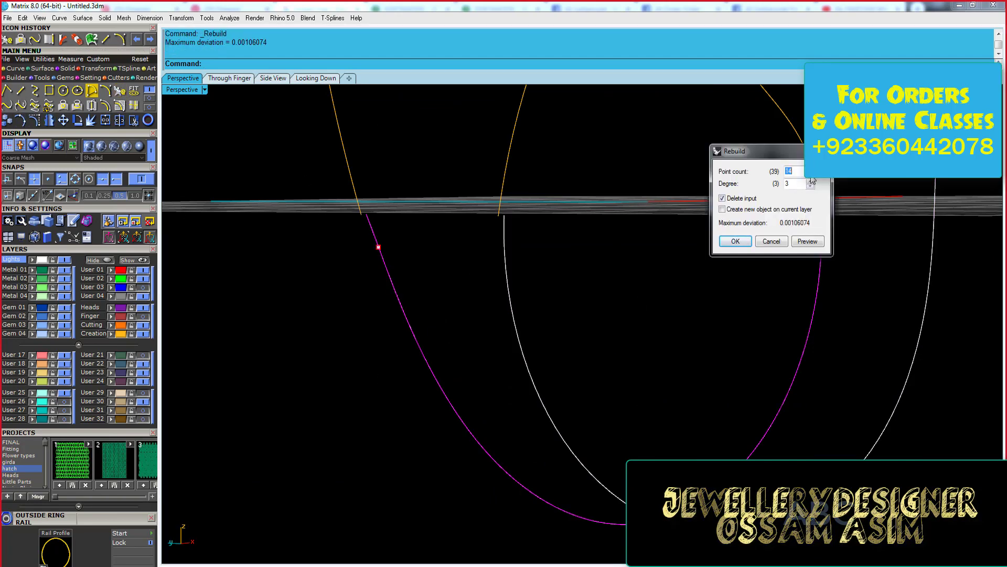
- Rebuild the curve with 14 points and move its end onto the orange curve end
key("Return")
right_click_drag(180, 146, 360, 274, "shift")
left_click_drag(360, 274, 360, 234)
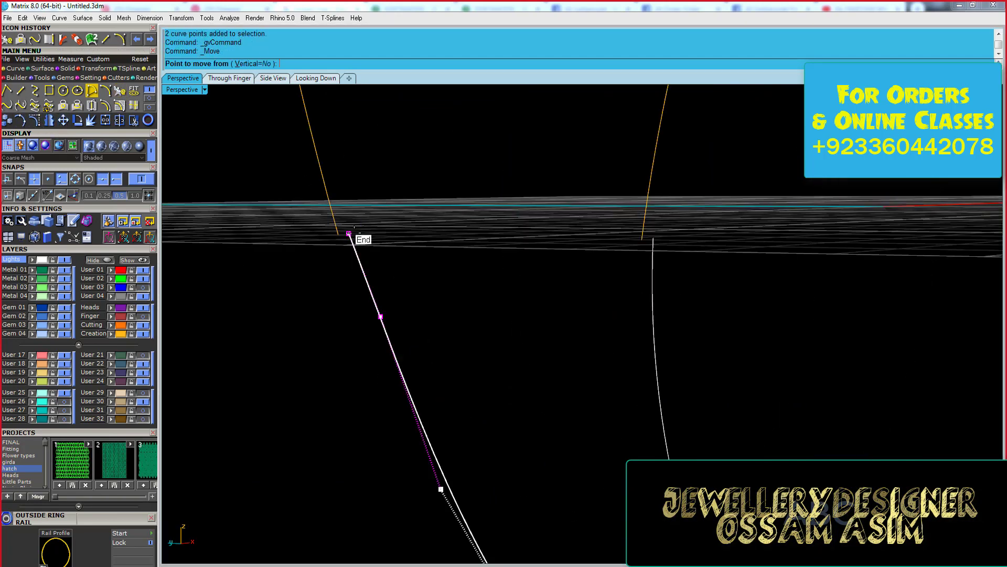
mouse_move(360, 234)
right_mouse_down()
mouse_move(504, 300)
mouse_move(477, 351)
right_mouse_up()
scroll(484, 348, "up", 3)
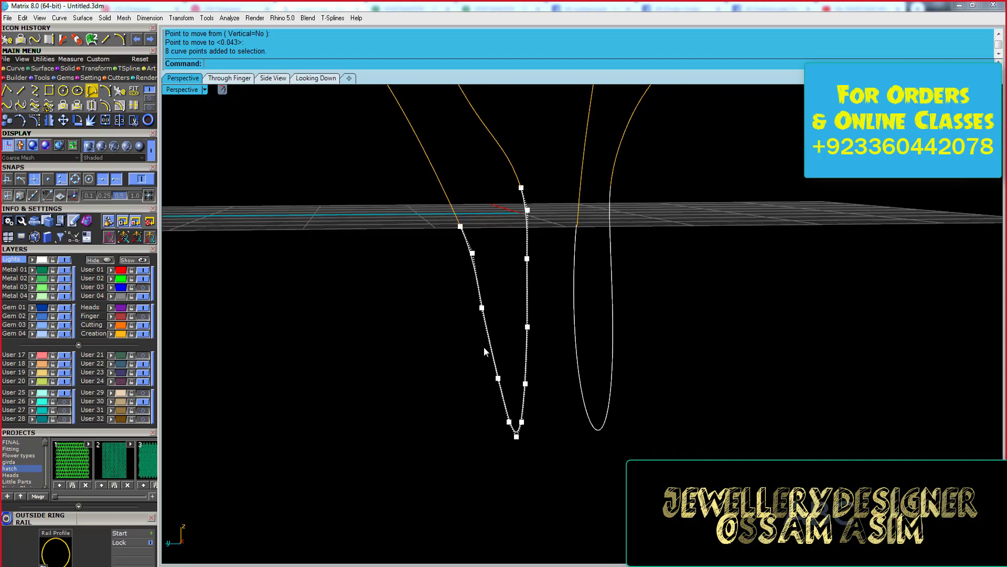
left_click(457, 221)
- Move the magenta curve's top point onto the orange curve end
mouse_move(524, 182)
right_mouse_down()
mouse_move(598, 123)
mouse_move(670, 180)
mouse_move(695, 342)
right_mouse_up()
left_click(39, 124)
left_click_drag(581, 236, 631, 420)
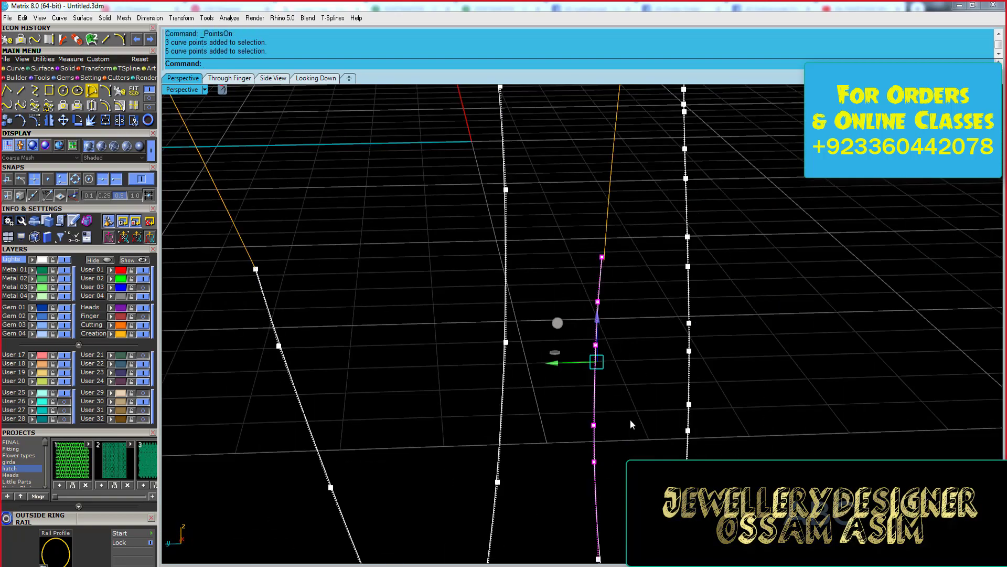
left_click_drag(601, 273, 603, 260)
right_click_drag(605, 222, 524, 240)
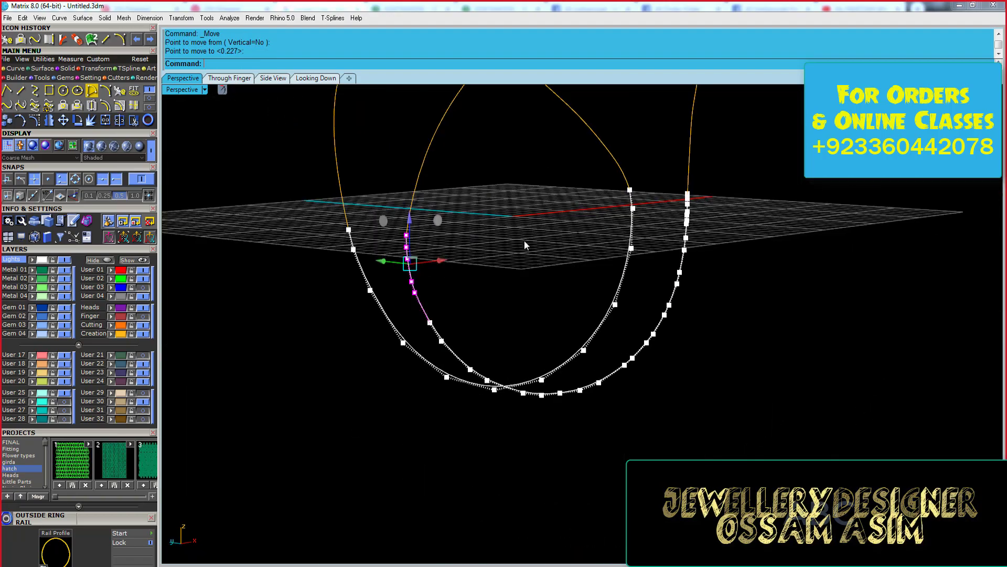
left_click(464, 266)
mouse_move(465, 266)
right_mouse_down()
mouse_move(560, 341)
mouse_move(483, 261)
mouse_move(589, 383)
mouse_move(740, 434)
right_mouse_up()
- Refit both lower curves to tolerance
scroll(653, 334, "up", 3)
right_click_drag(653, 335, 499, 355)
key("F10")
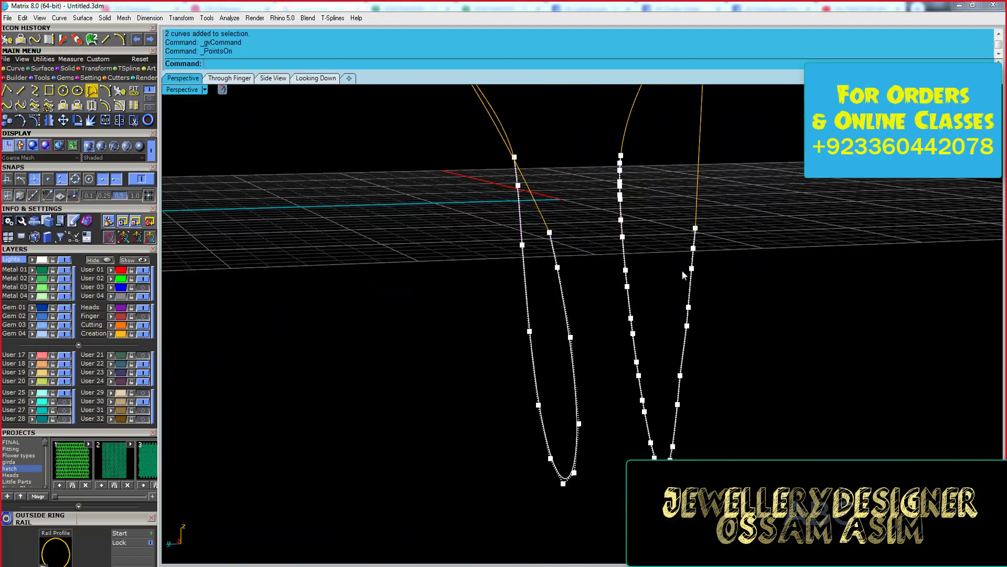
key("Escape")
left_click(134, 90)
left_click(736, 243)
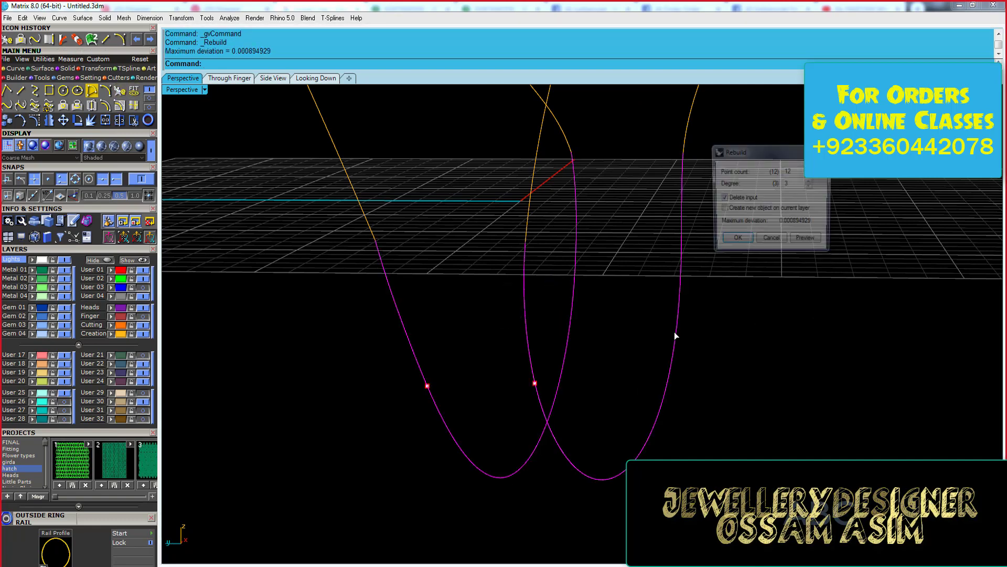
- Adjust control points on the right lower curve to refine its shape
right_click_drag(682, 331, 637, 313)
key("F10")
left_click_drag(586, 421, 646, 332)
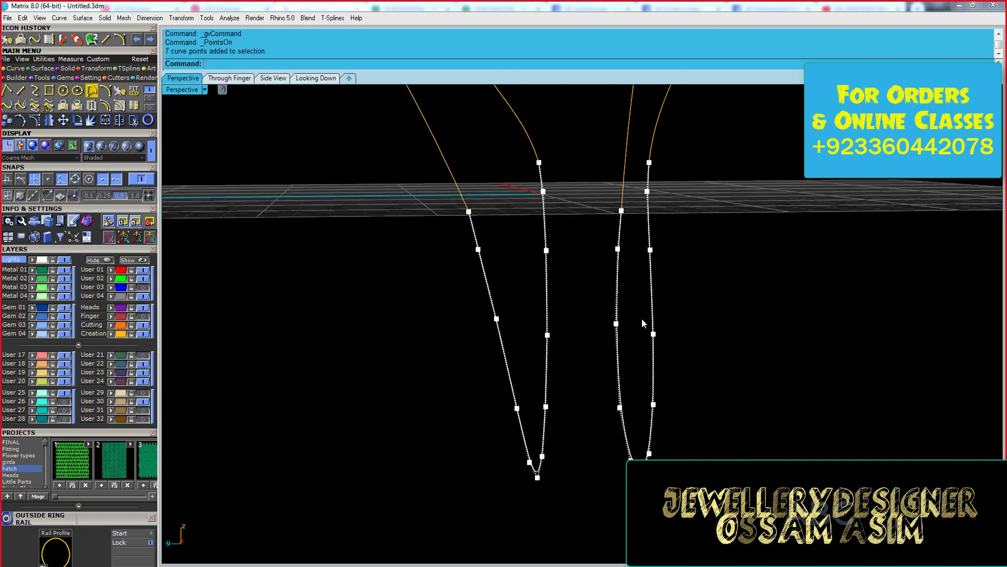
right_click_drag(641, 318, 604, 368)
left_click_drag(667, 309, 631, 399)
left_click(647, 256)
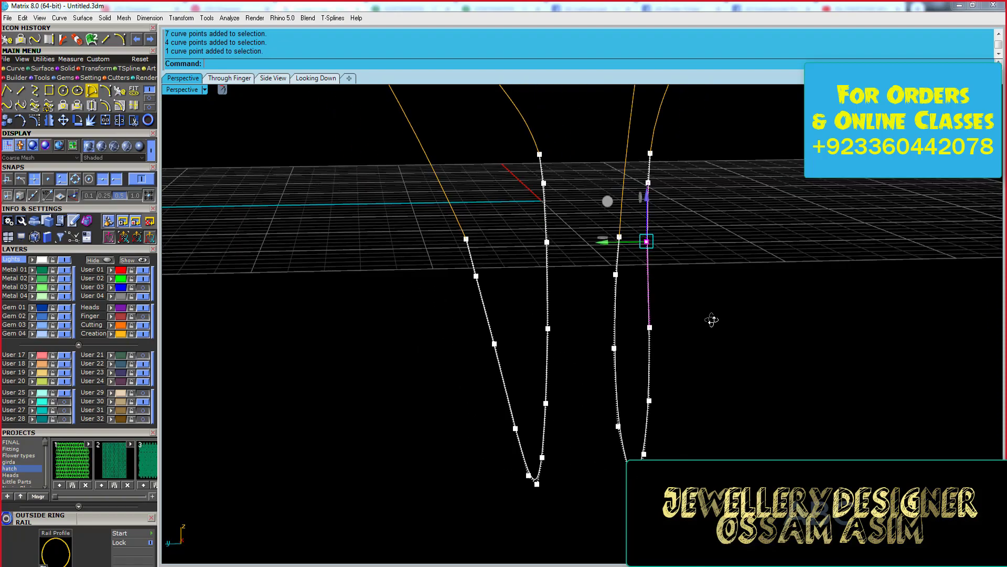
mouse_move(647, 256)
right_mouse_down()
mouse_move(712, 337)
mouse_move(647, 327)
mouse_move(584, 260)
mouse_move(591, 342)
right_mouse_up()
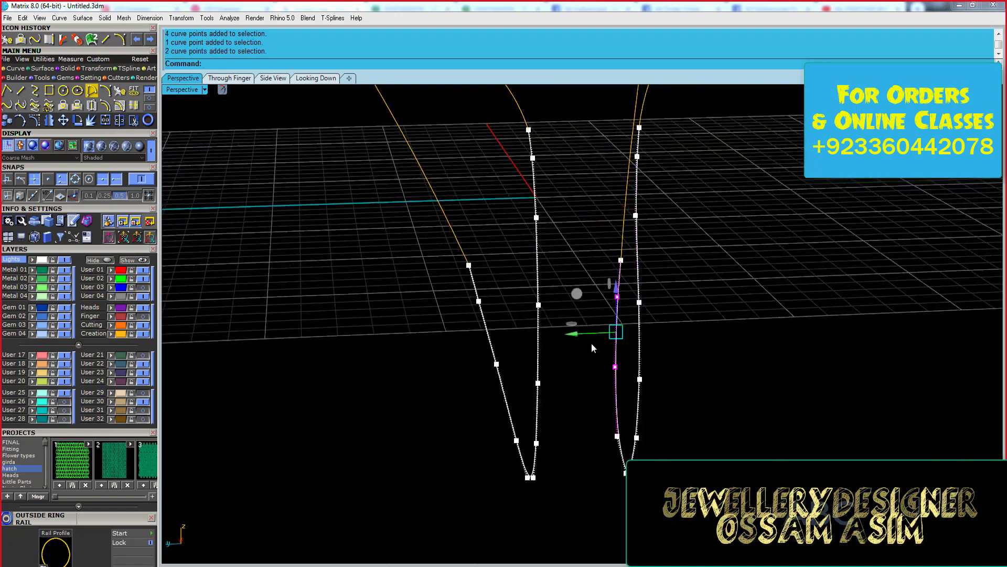
left_click_drag(630, 273, 581, 339)
right_click_drag(580, 339, 574, 449)
- Keep refining the right curve's points, then reselect both lower curves
left_click_drag(602, 539, 553, 333)
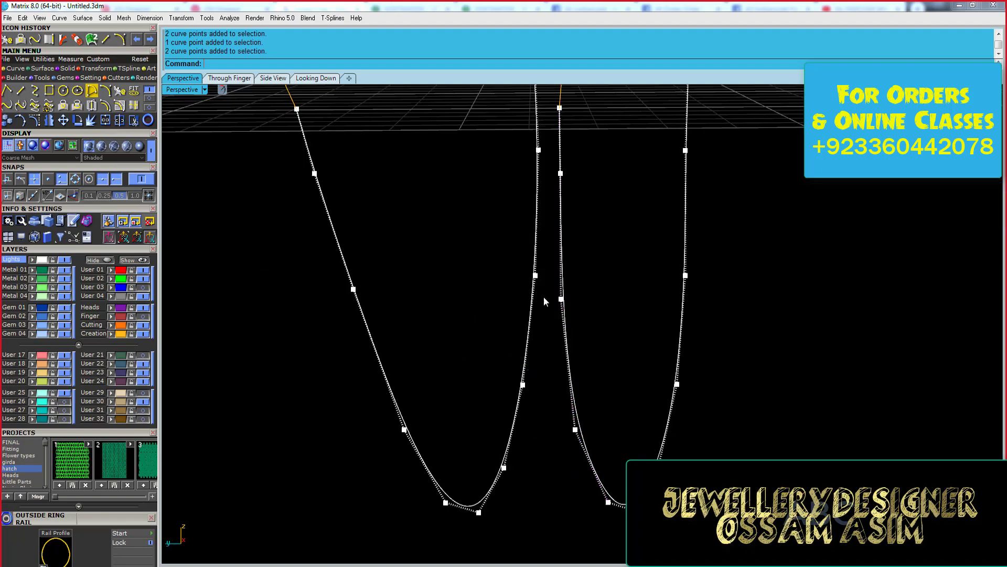
mouse_move(527, 369)
right_mouse_down()
mouse_move(636, 285)
mouse_move(601, 266)
mouse_move(732, 225)
right_mouse_up()
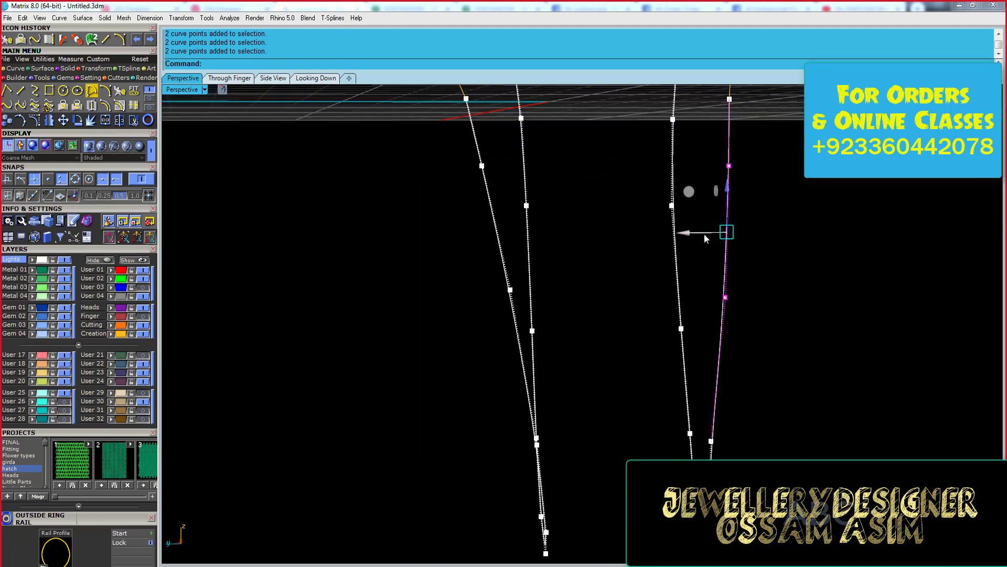
left_click_drag(732, 225, 704, 234)
mouse_move(704, 234)
right_mouse_down()
mouse_move(651, 262)
mouse_move(712, 335)
mouse_move(641, 318)
right_mouse_up()
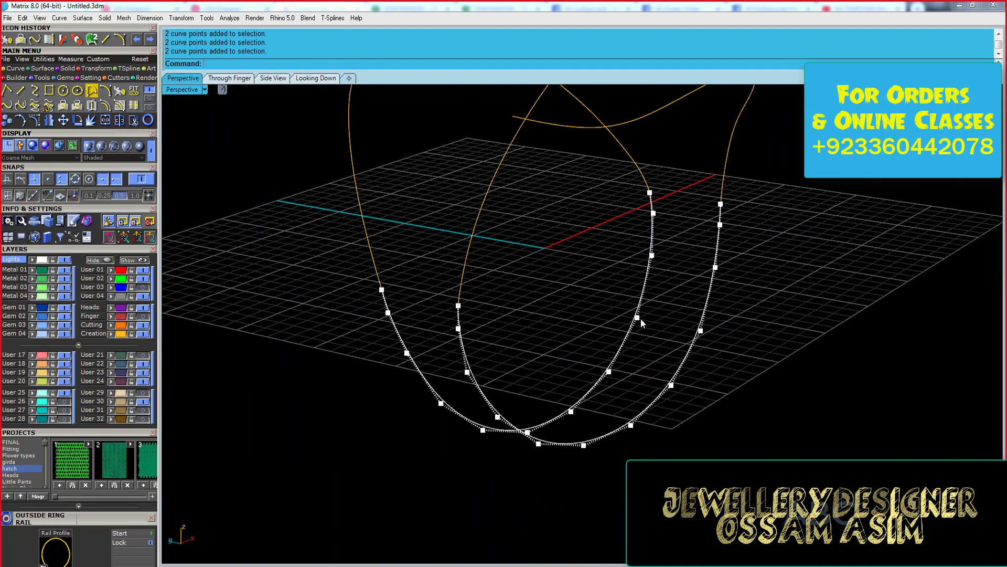
left_click_drag(641, 318, 615, 311)
mouse_move(615, 311)
right_mouse_down()
mouse_move(571, 378)
mouse_move(700, 361)
mouse_move(650, 332)
right_mouse_up()
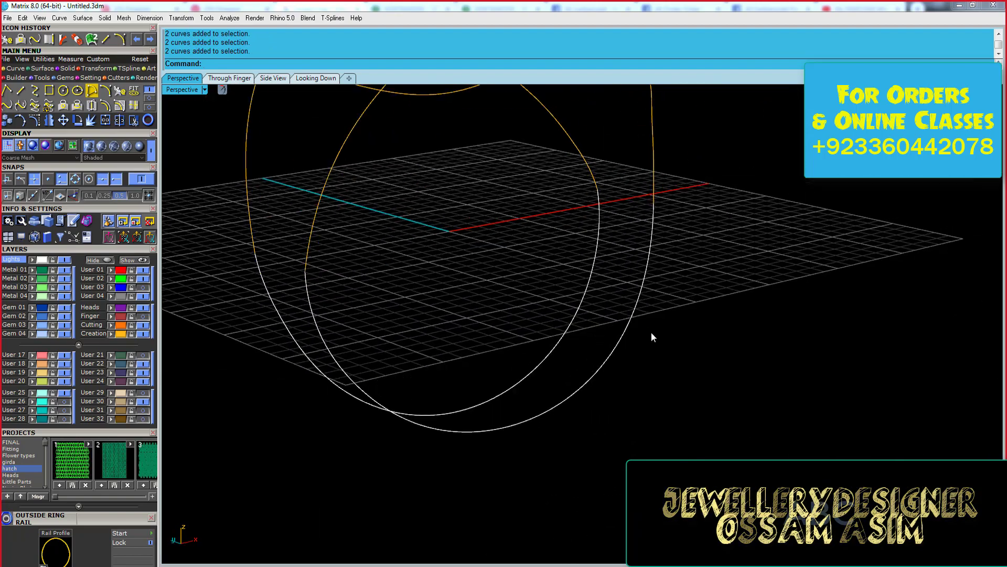
left_click_drag(648, 335, 468, 350)
mouse_move(468, 350)
right_mouse_down()
mouse_move(619, 391)
mouse_move(603, 385)
right_mouse_up()
- Tweak control points on both lower curves, then hide points and select both curves
left_click(47, 120)
right_click_drag(756, 367, 549, 220)
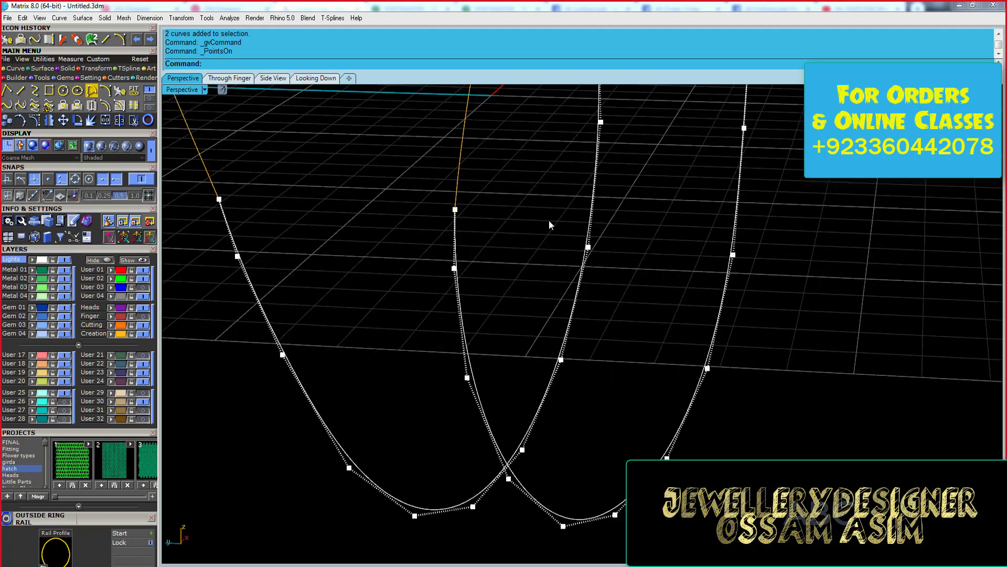
left_click_drag(549, 220, 540, 300)
scroll(686, 268, "up", 2)
left_click_drag(687, 269, 650, 380)
mouse_move(697, 381)
right_mouse_down()
mouse_move(506, 311)
mouse_move(569, 326)
mouse_move(631, 391)
mouse_move(539, 279)
right_mouse_up()
key("Escape")
key("ctrl+a")
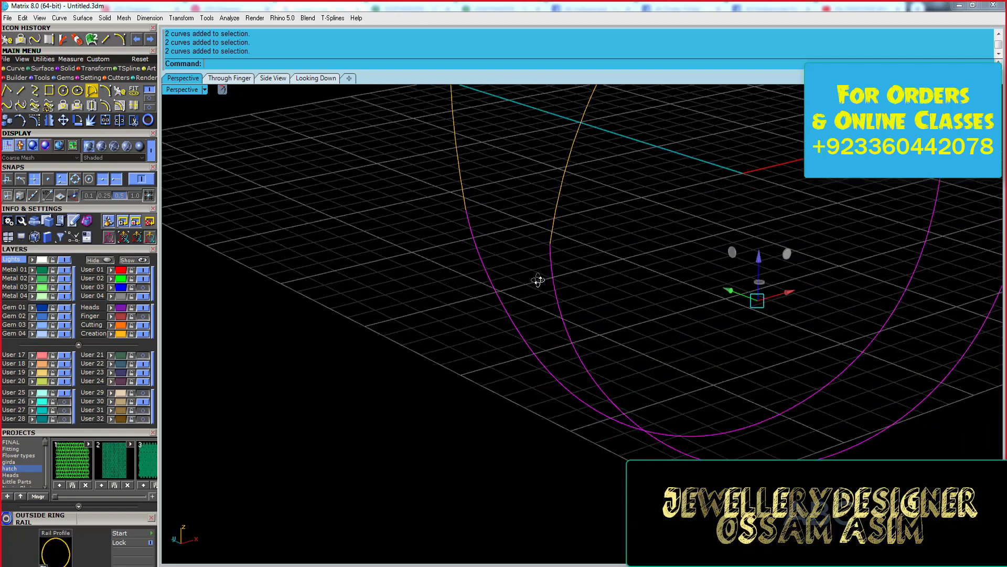
- Review the two lower curves from several angles, selecting and then deselecting them
scroll(539, 279, "up", 3)
left_click_drag(562, 288, 391, 413)
right_click_drag(391, 414, 376, 397)
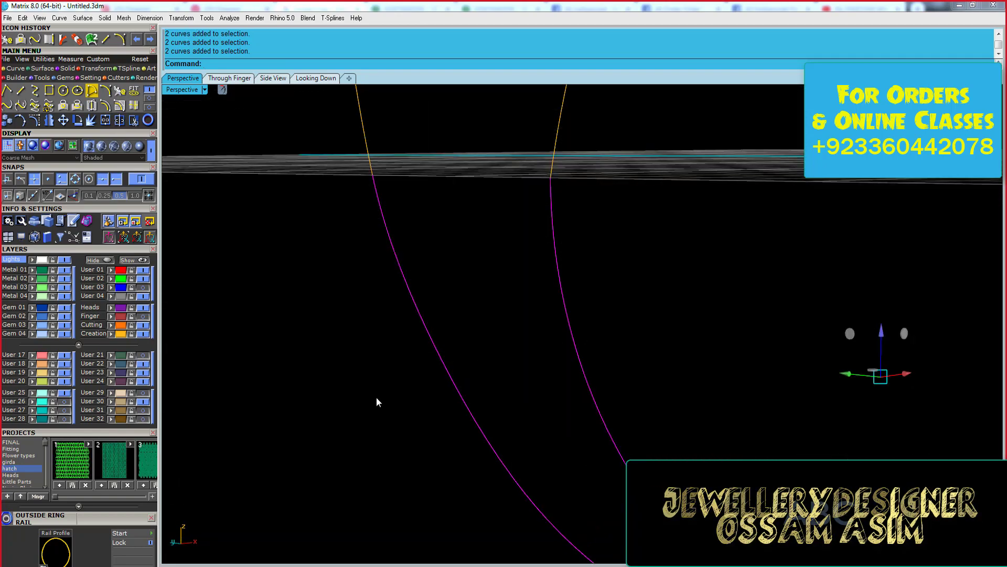
scroll(377, 398, "down", 5)
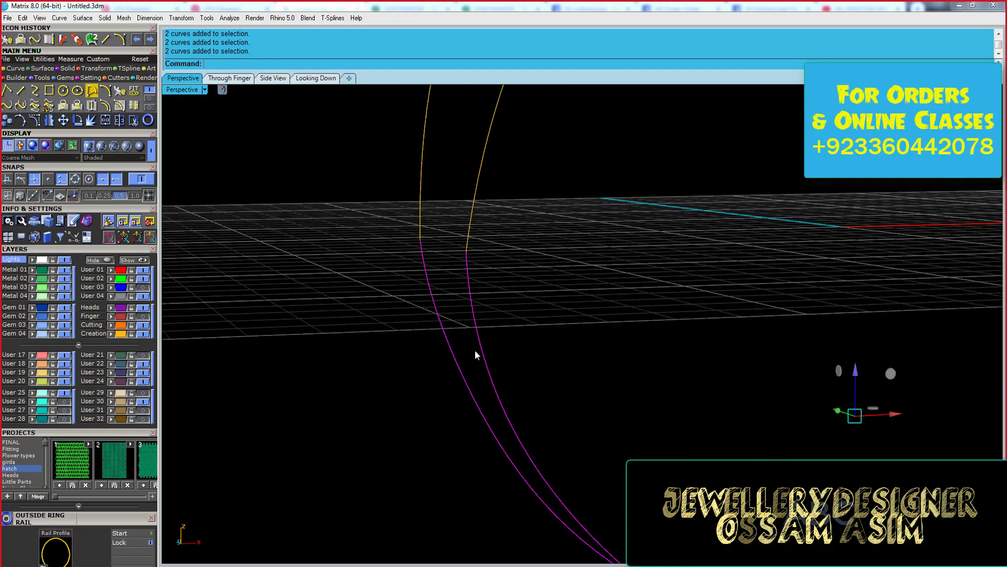
scroll(474, 351, "up", 4)
left_click(435, 291)
scroll(436, 341, "up", 3)
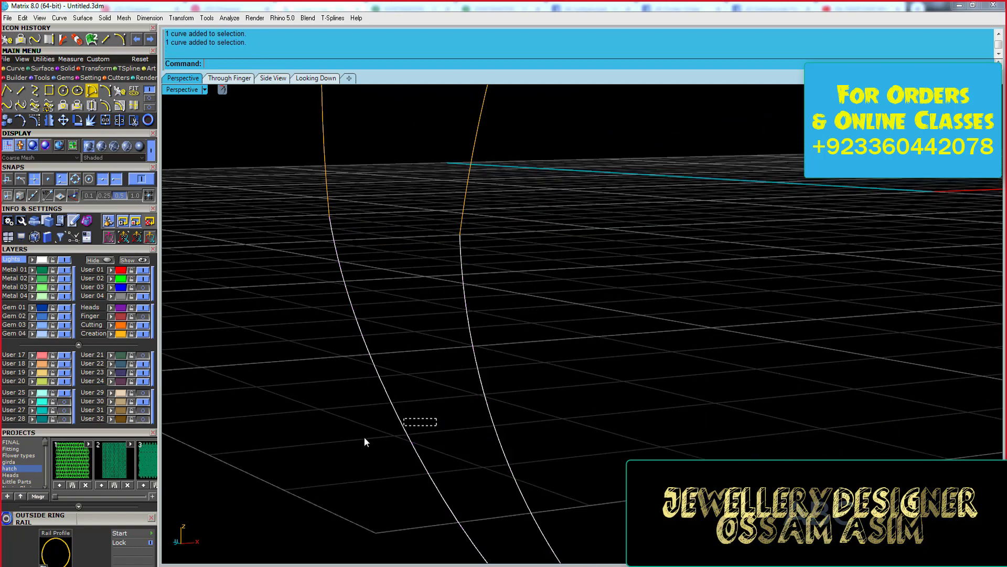
mouse_move(445, 429)
right_mouse_down()
mouse_move(449, 400)
mouse_move(553, 355)
right_mouse_up()
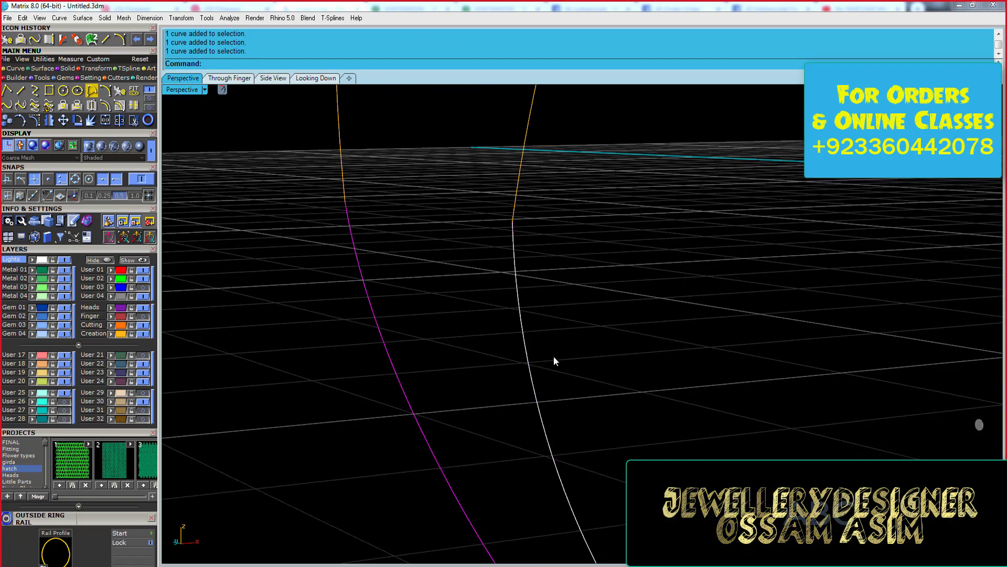
right_click_drag(445, 408, 592, 396)
left_click_drag(795, 407, 577, 468)
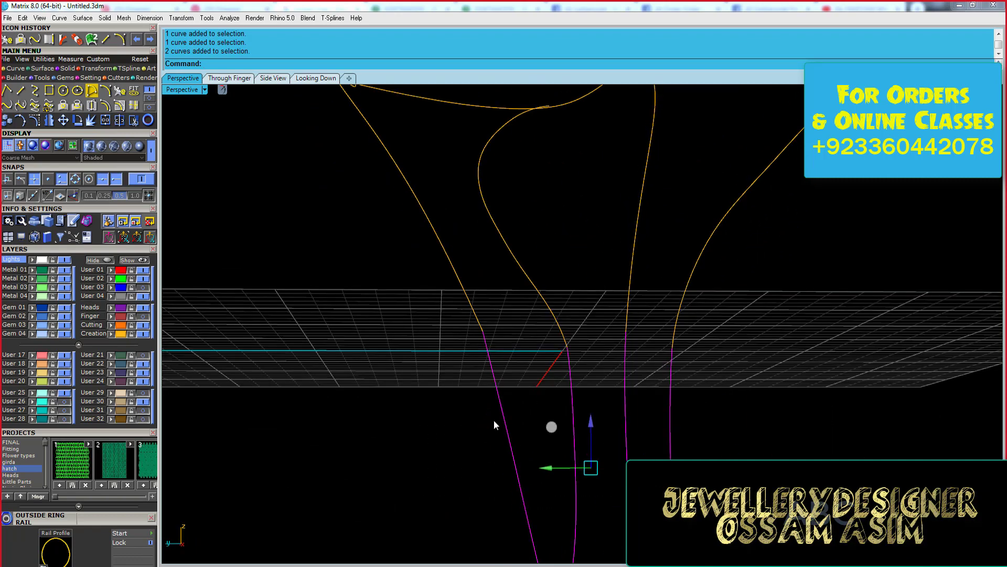
right_click_drag(494, 424, 430, 431)
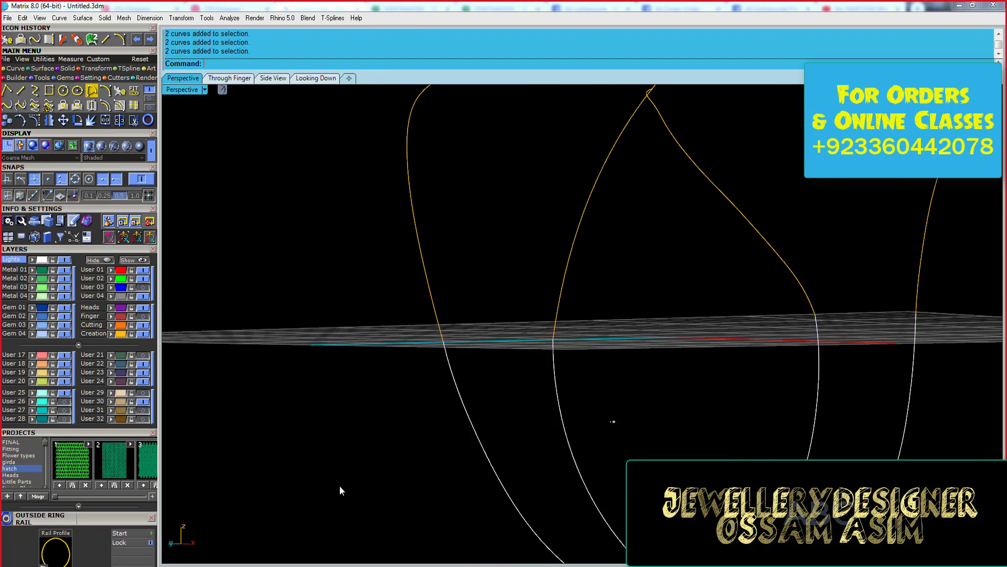
mouse_move(305, 493)
right_mouse_down()
mouse_move(535, 394)
mouse_move(483, 427)
mouse_move(480, 357)
right_mouse_up()
key("Escape")
right_click_drag(437, 327, 294, 348)
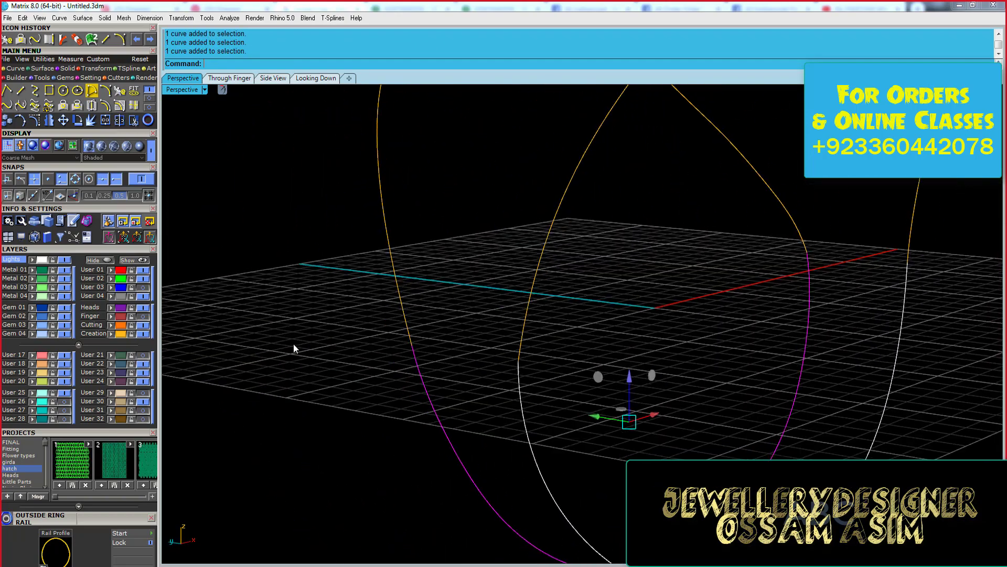
- Sweep a band surface using a line drawn between the two curve junctions as cross-section
left_click(413, 346)
right_click_drag(412, 346, 507, 401)
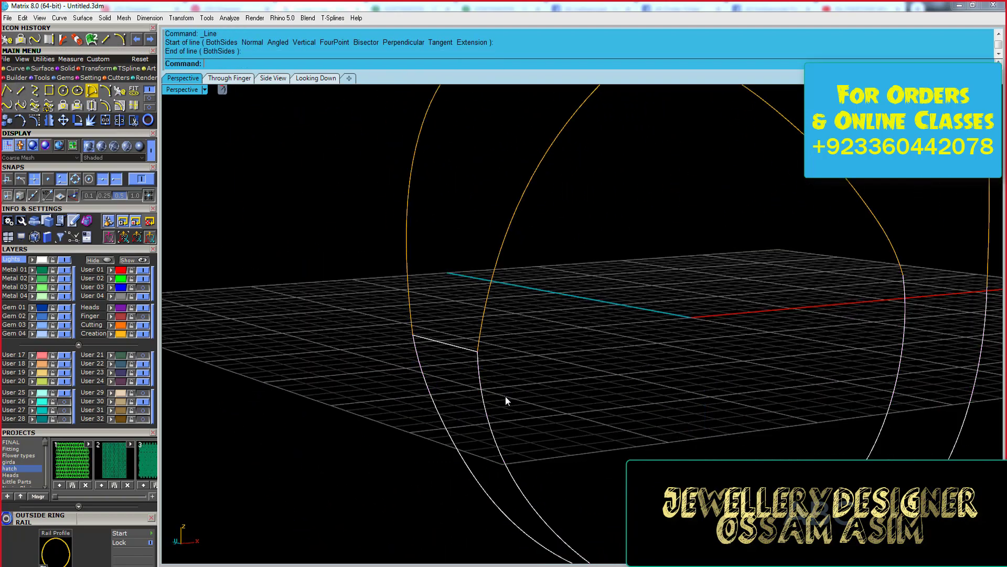
left_click(440, 348)
key("Return")
scroll(604, 345, "up", 3)
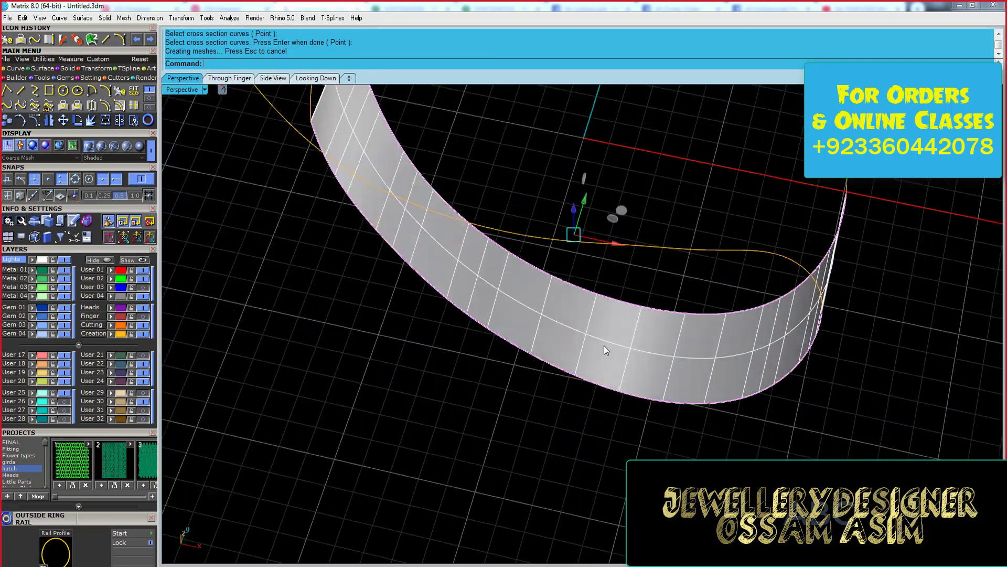
mouse_move(604, 345)
right_mouse_down()
mouse_move(624, 292)
mouse_move(575, 376)
right_mouse_up()
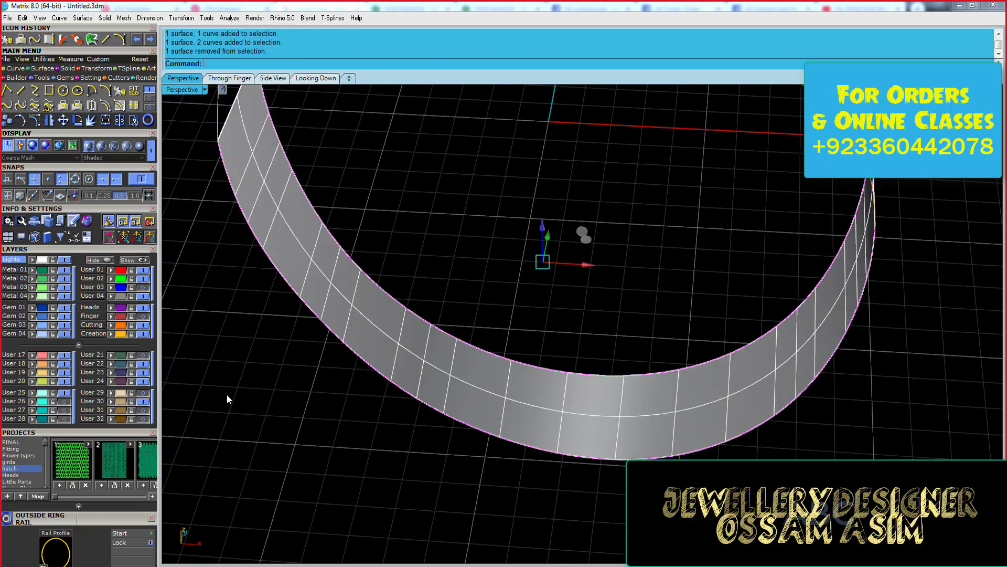
- Window-select control points along the band's edge and move them
right_click_drag(672, 344, 740, 272)
left_click_drag(562, 292, 682, 397)
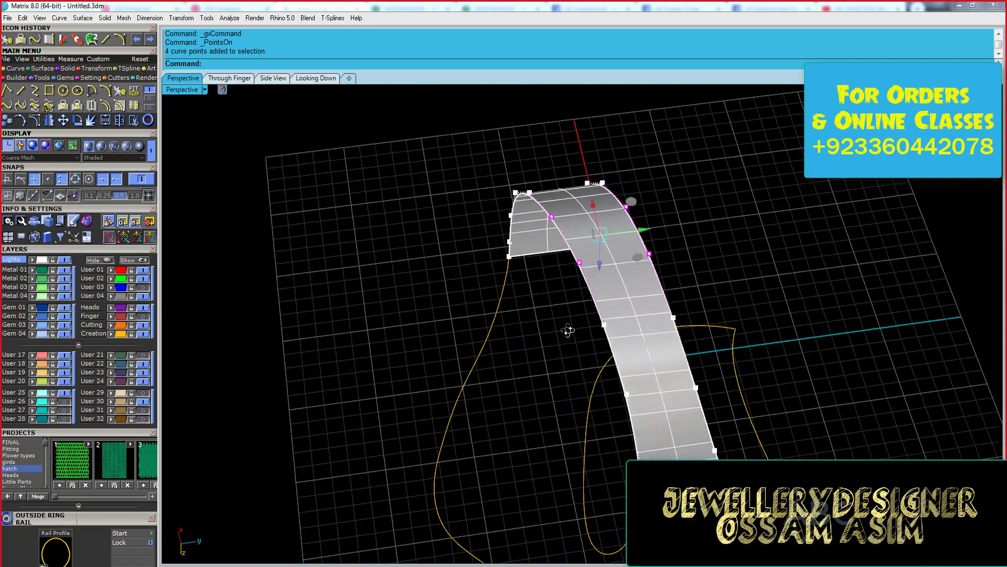
mouse_move(568, 331)
right_mouse_down()
mouse_move(279, 338)
mouse_move(528, 162)
right_mouse_up()
scroll(528, 163, "up", 2)
left_click_drag(461, 153, 547, 243)
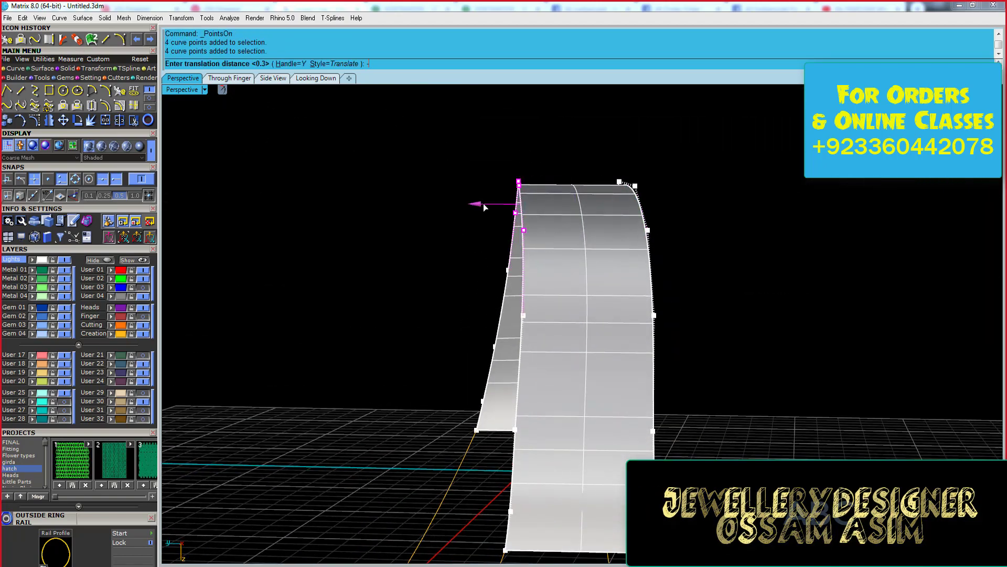
key("Escape")
- Select two more band control points and inspect the band's upper part
right_click_drag(585, 223, 619, 368)
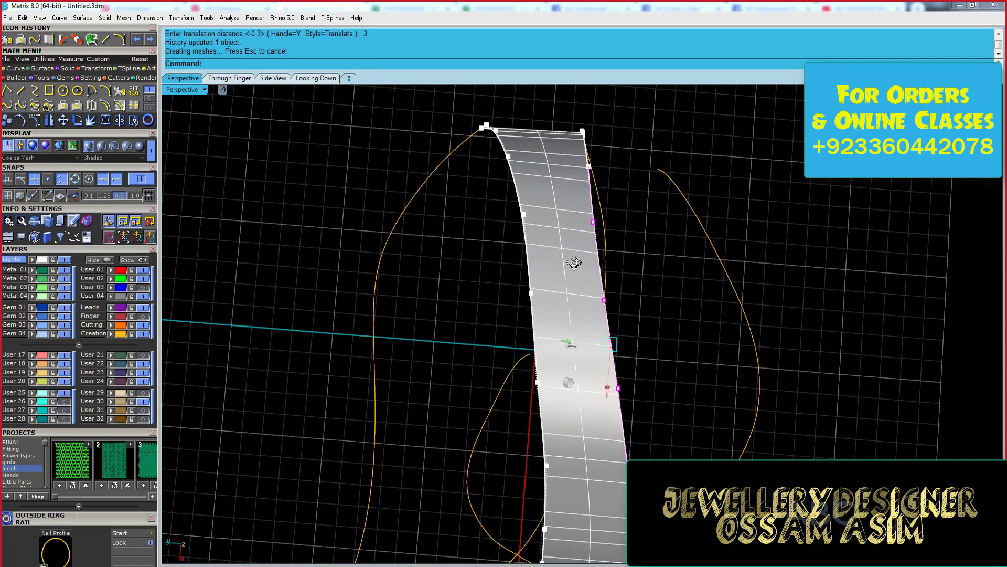
left_click_drag(519, 362, 638, 405)
right_click_drag(566, 383, 491, 227)
scroll(549, 288, "up", 3)
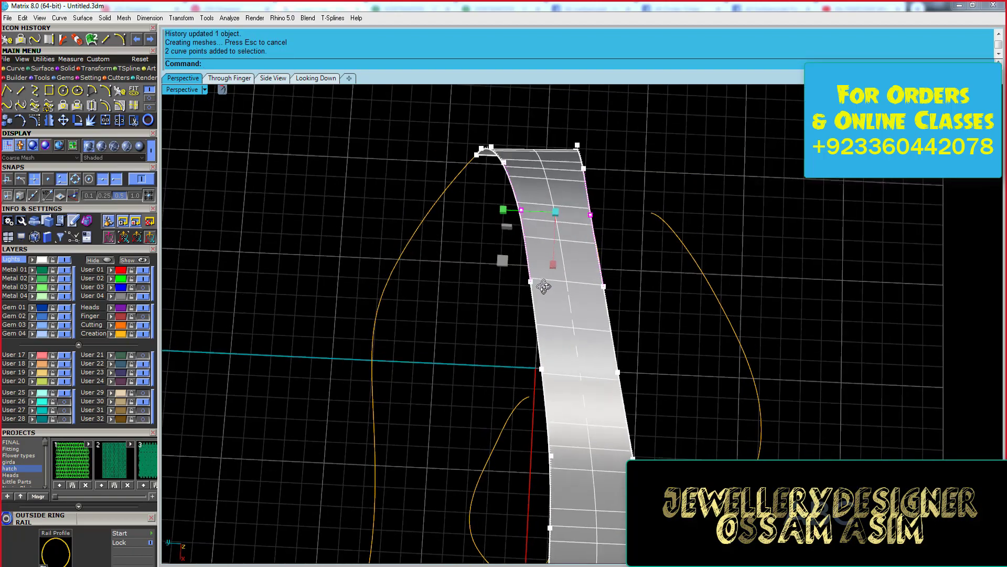
mouse_move(666, 243)
right_mouse_down()
mouse_move(538, 288)
mouse_move(594, 250)
right_mouse_up()
scroll(538, 289, "down", 5)
scroll(594, 250, "up", 3)
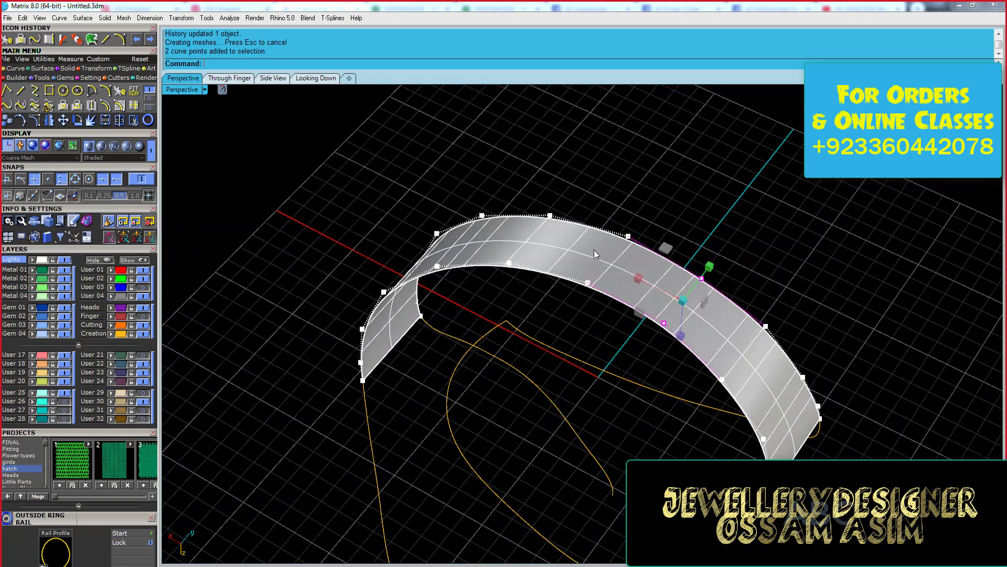
- Delete and recreate the band between its rails, then rebuild it as degree 3
key("Delete")
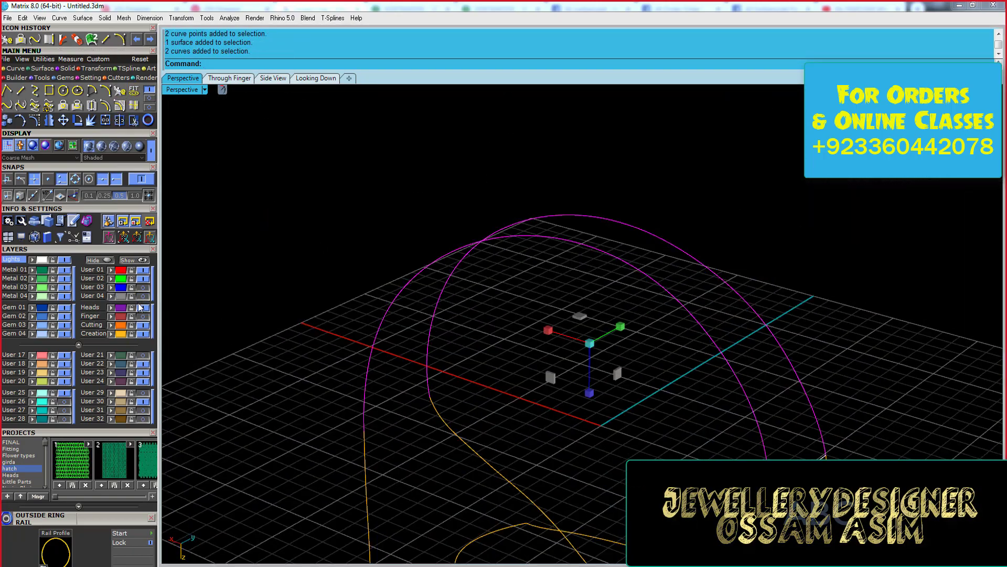
key("ctrl+z")
scroll(585, 214, "up", 3)
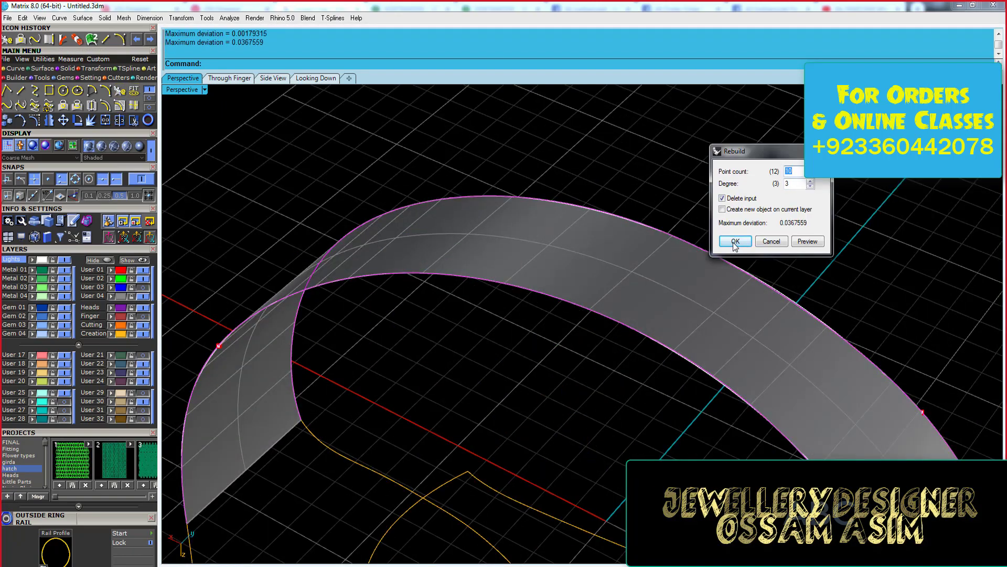
left_click(735, 241)
scroll(701, 271, "down", 3)
mouse_move(701, 272)
right_mouse_down()
mouse_move(770, 294)
mouse_move(622, 366)
mouse_move(650, 370)
mouse_move(589, 304)
mouse_move(612, 299)
mouse_move(569, 353)
right_mouse_up()
- Turn on the User 26 and User 27 layers to show the leaf
scroll(569, 353, "down", 2)
left_click(64, 401)
left_click(64, 410)
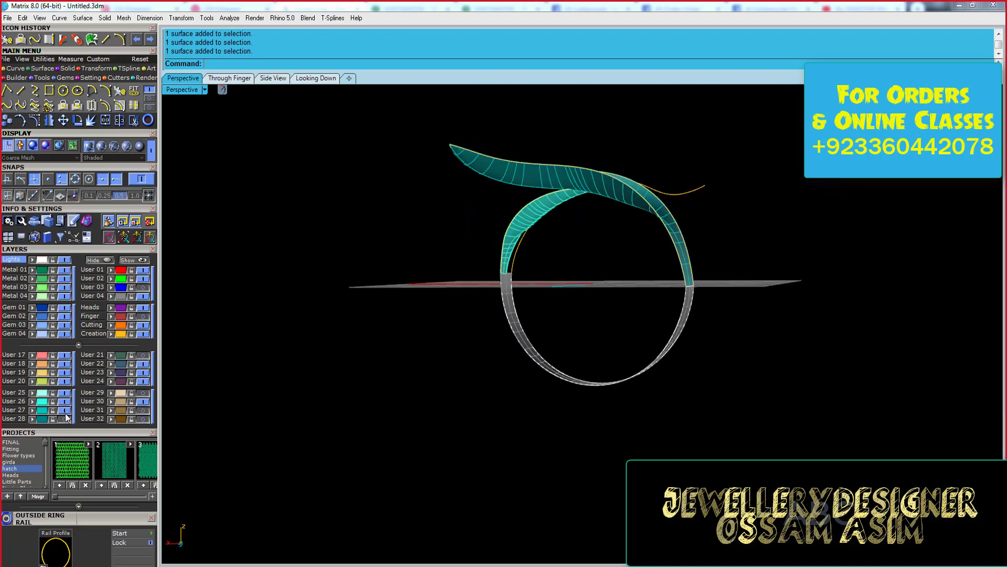
mouse_move(467, 294)
right_mouse_down()
mouse_move(493, 271)
mouse_move(532, 274)
right_mouse_up()
scroll(533, 274, "up", 2)
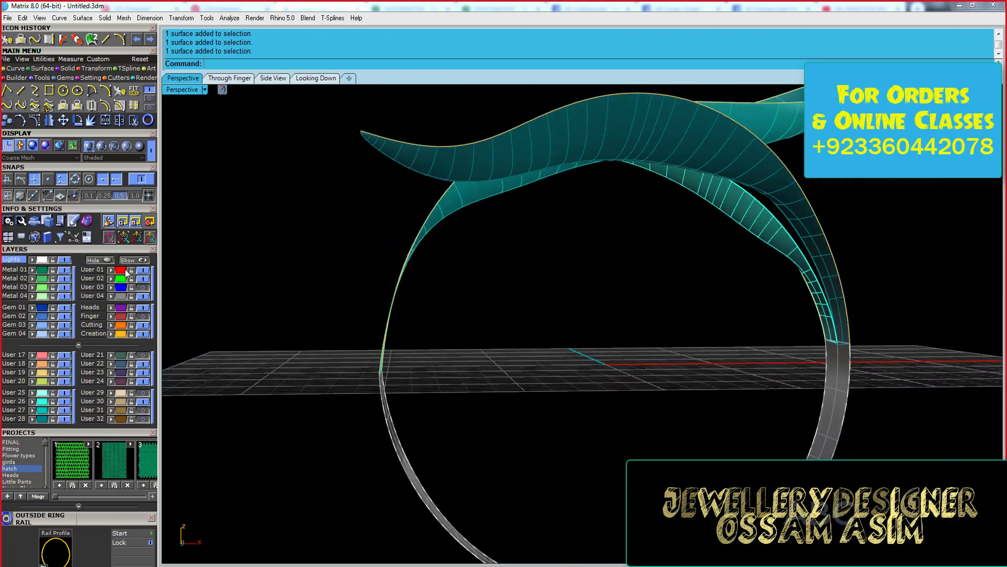
scroll(423, 283, "down", 3)
left_click(473, 315)
mouse_move(472, 315)
right_mouse_down()
mouse_move(545, 277)
mouse_move(647, 357)
right_mouse_up()
- Extrude the ring circle into an open cylinder with Solid=No and delete the extra surface
left_click(67, 68)
left_click(119, 90)
left_click(345, 63)
key("Return")
key("Delete")
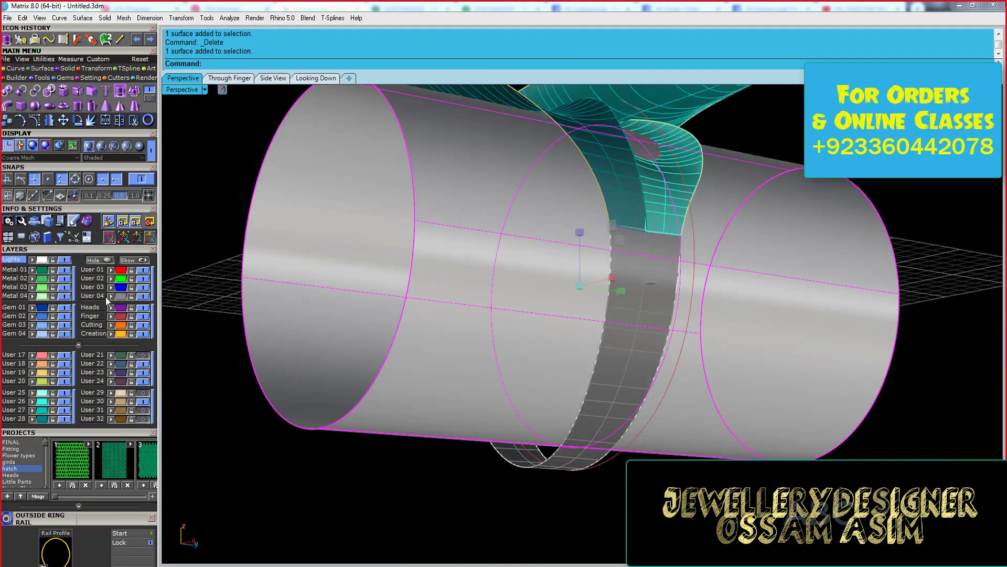
right_click_drag(450, 247, 473, 332)
left_click(474, 332)
scroll(236, 347, "up", 2)
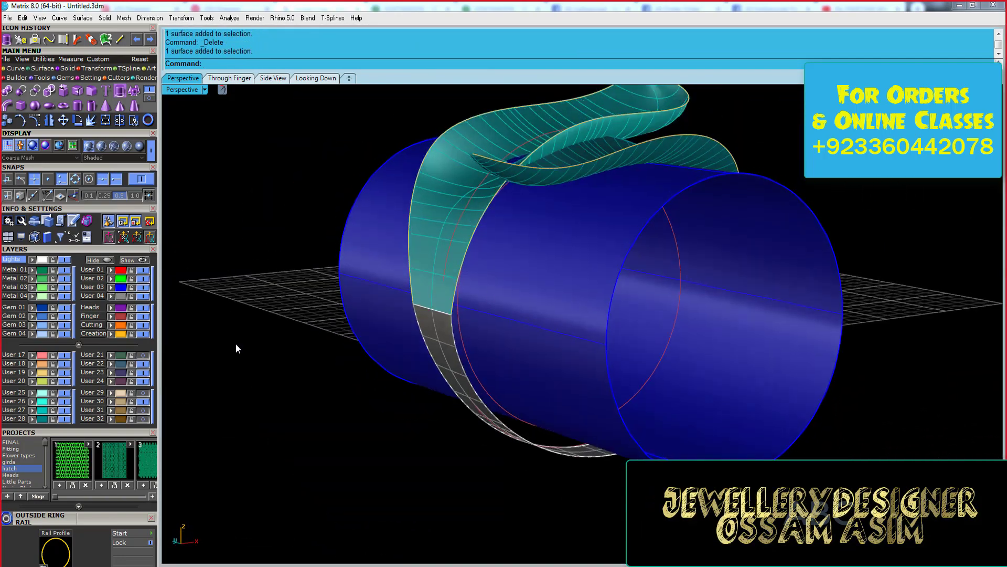
- Hide the User 27, User 28 and User 04 layers
left_click(64, 410)
left_click(64, 418)
right_click_drag(336, 315, 386, 298)
left_click(143, 296)
scroll(502, 263, "down", 2)
- Pull the leaf outline curves onto the cylinder
left_click_drag(367, 158, 591, 404)
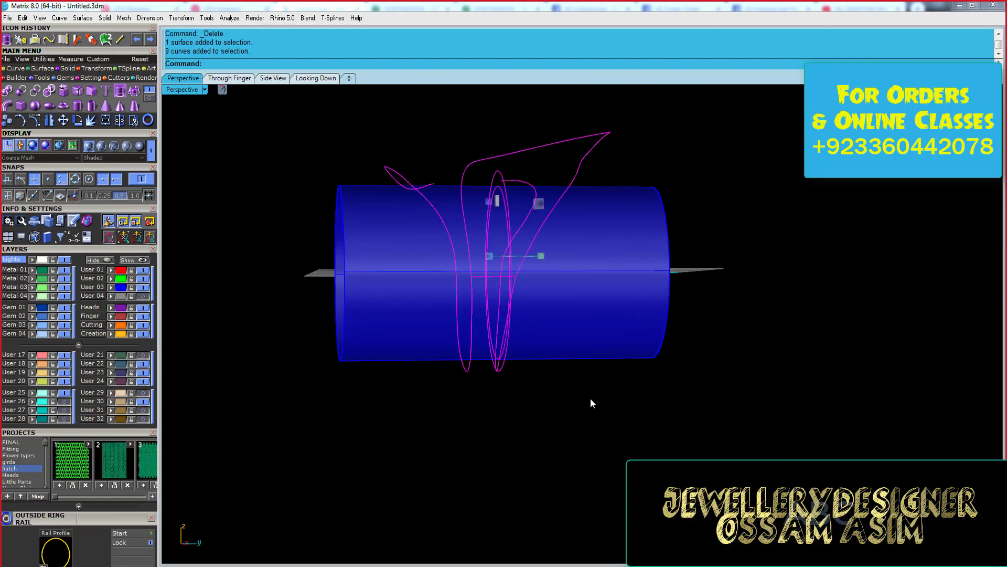
scroll(479, 292, "up", 3)
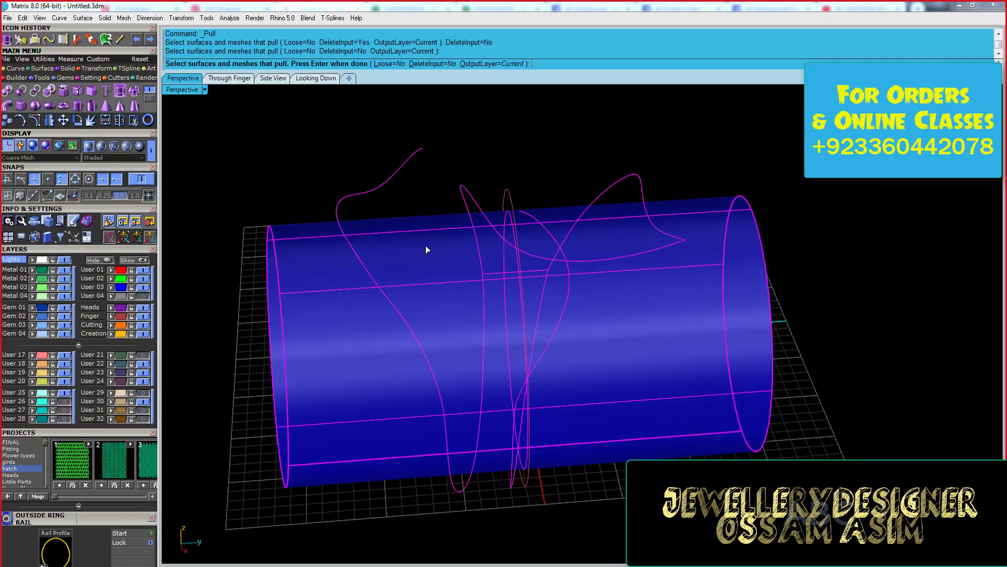
left_click(426, 249)
key("Return")
right_click_drag(616, 315, 450, 219)
scroll(488, 425, "up", 3)
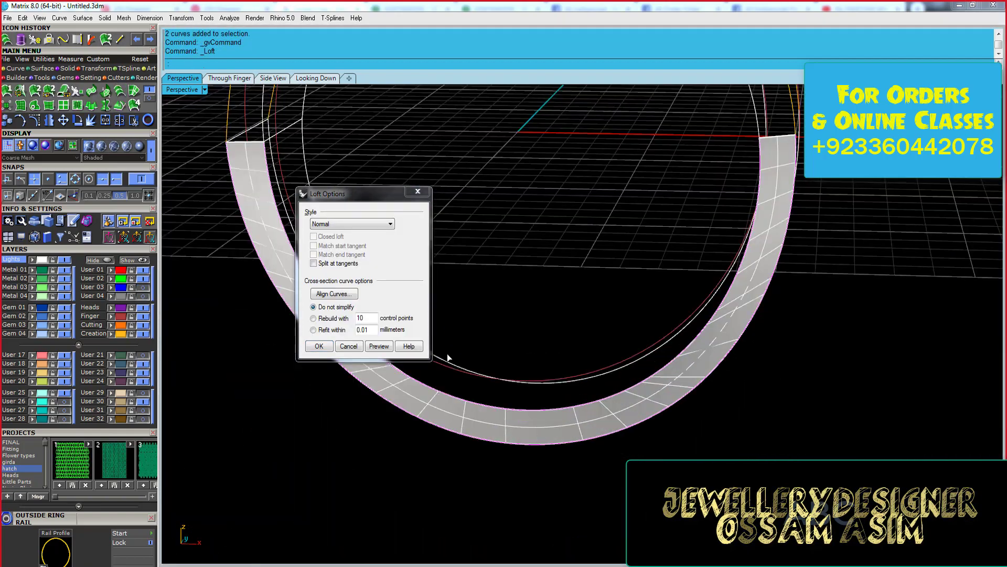
- Cancel the loft and rebuild the selected ring curve
key("Escape")
right_click_drag(543, 263, 277, 218)
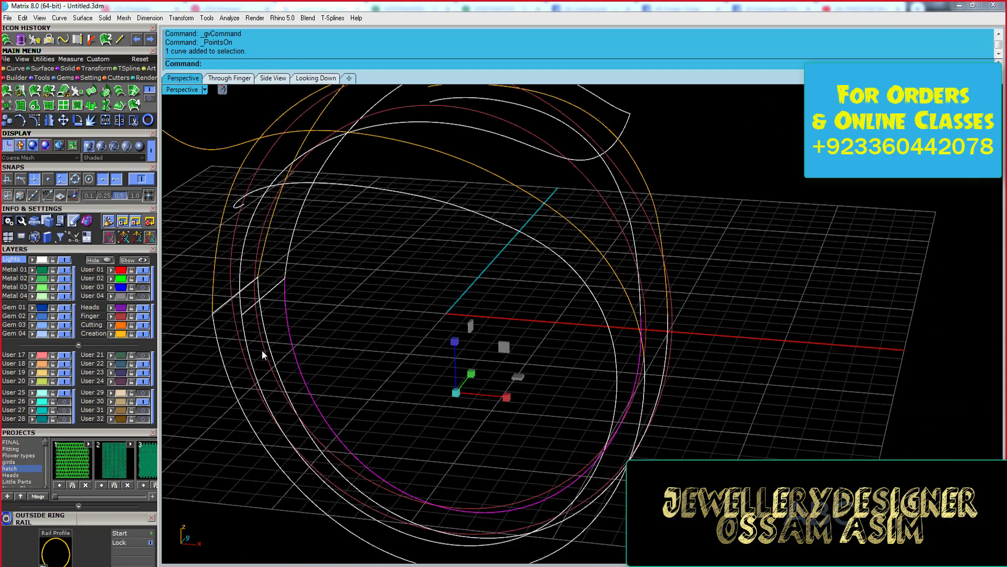
key("Return")
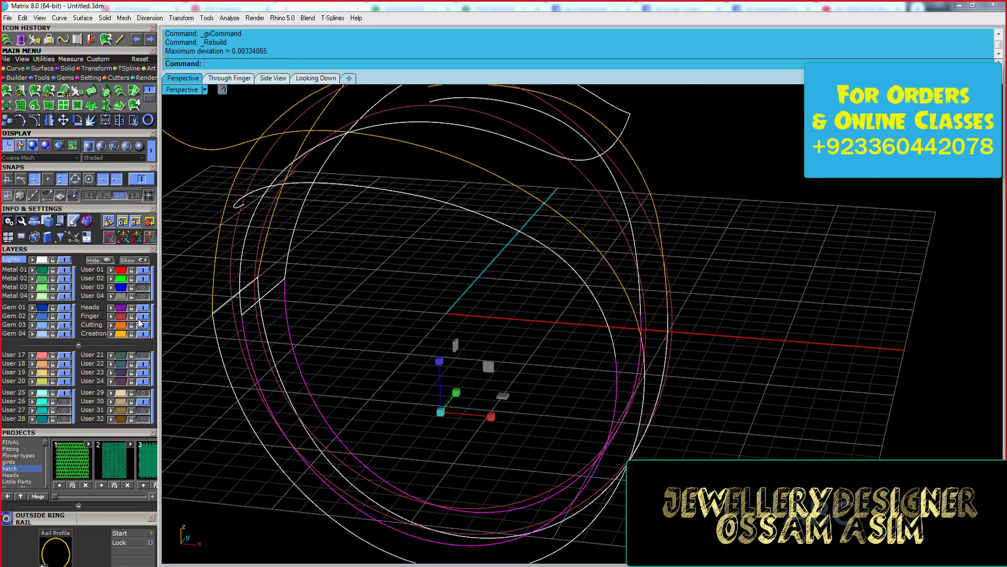
- Loft the band's rail curves into band surfaces
key("ctrl+a")
scroll(509, 348, "up", 2)
left_click_drag(528, 321, 463, 338)
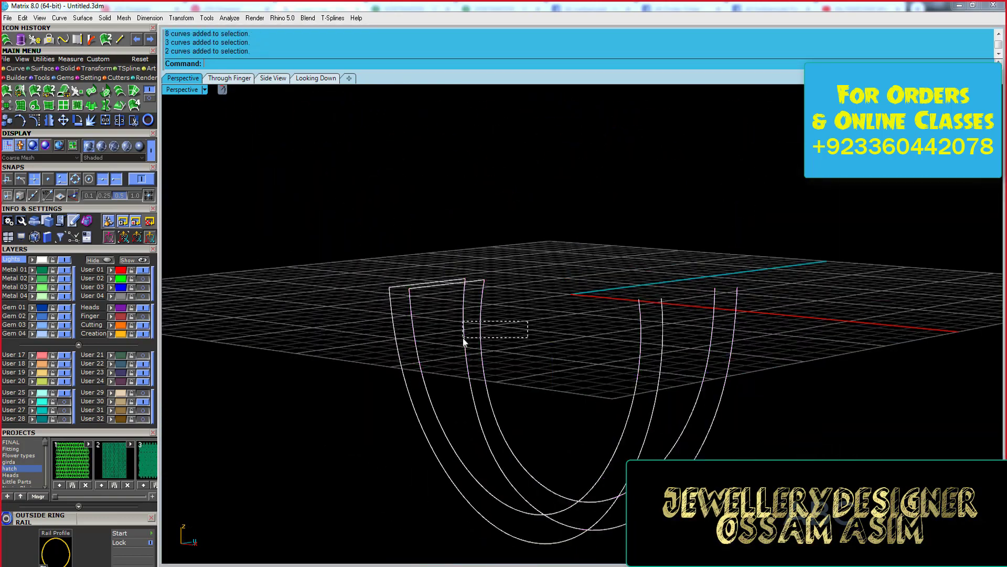
left_click(13, 46)
mouse_move(561, 412)
right_mouse_down()
mouse_move(590, 443)
mouse_move(433, 336)
mouse_move(523, 426)
right_mouse_up()
key("Return")
- Temporarily remove the two lofted band surfaces, then restore them
scroll(523, 426, "up", 5)
left_click(546, 266)
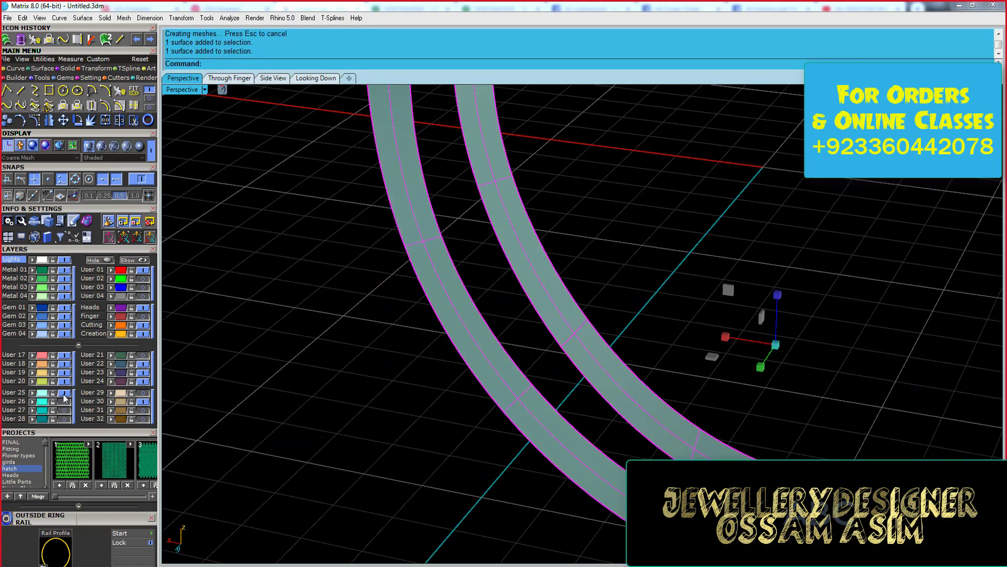
scroll(546, 266, "down", 5)
key("Delete")
mouse_move(525, 368)
right_mouse_down()
mouse_move(523, 229)
mouse_move(581, 202)
right_mouse_up()
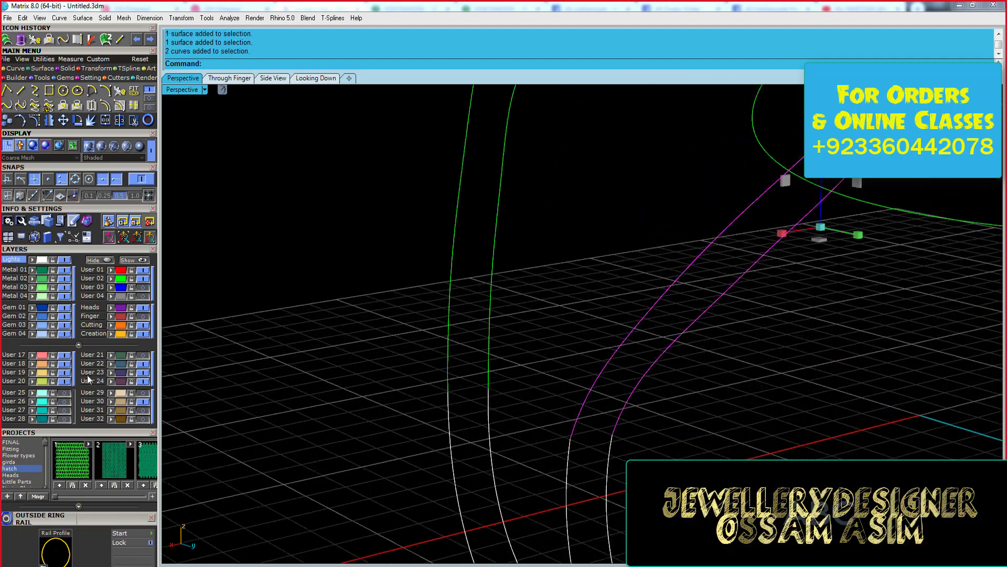
key("ctrl+z")
- Loft the magenta leaf curve into a teal leaf surface, dismissing the History Warning
right_click_drag(475, 228, 420, 294)
left_click(403, 324)
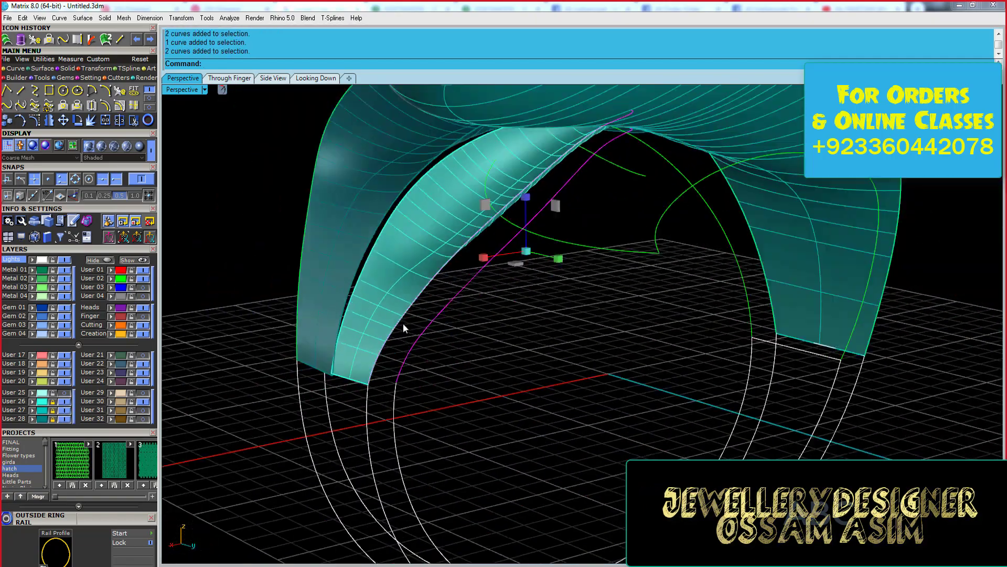
scroll(473, 315, "up", 3)
left_click(120, 91)
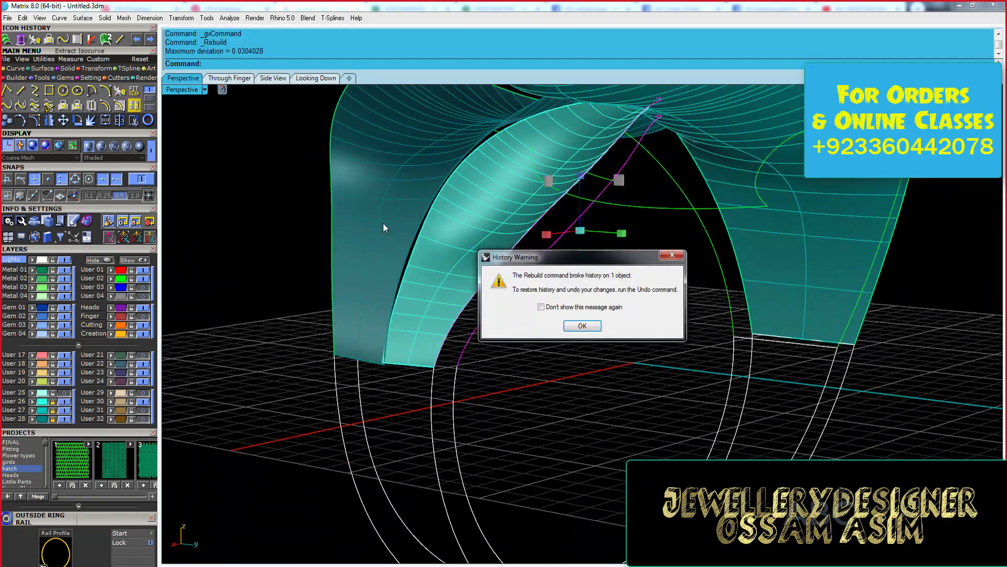
left_click(580, 326)
mouse_move(580, 326)
right_mouse_down()
mouse_move(660, 272)
mouse_move(546, 309)
right_mouse_up()
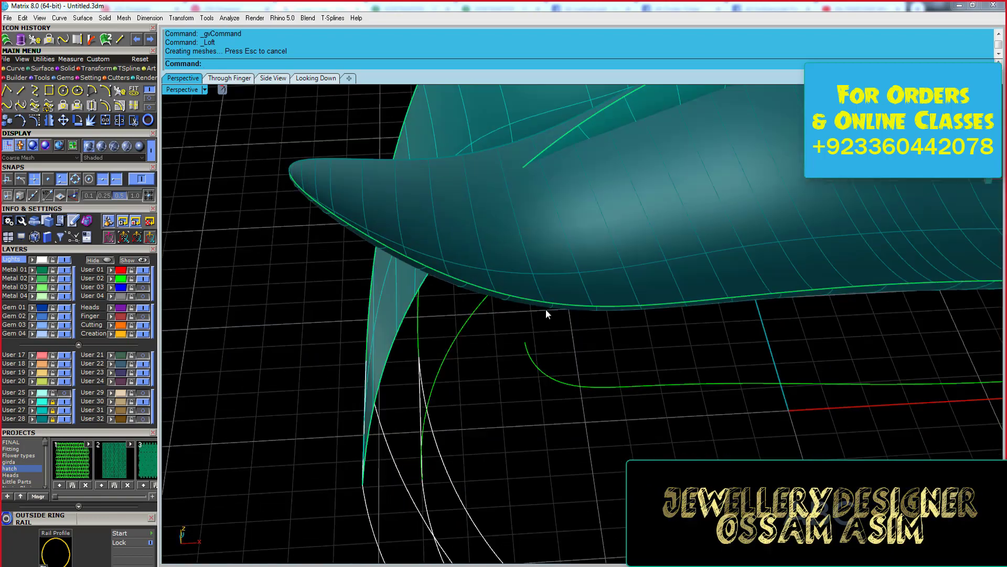
- Select the inner leaf curve and switch to the through-finger view
left_click(499, 349)
left_click(230, 78)
scroll(426, 203, "up", 5)
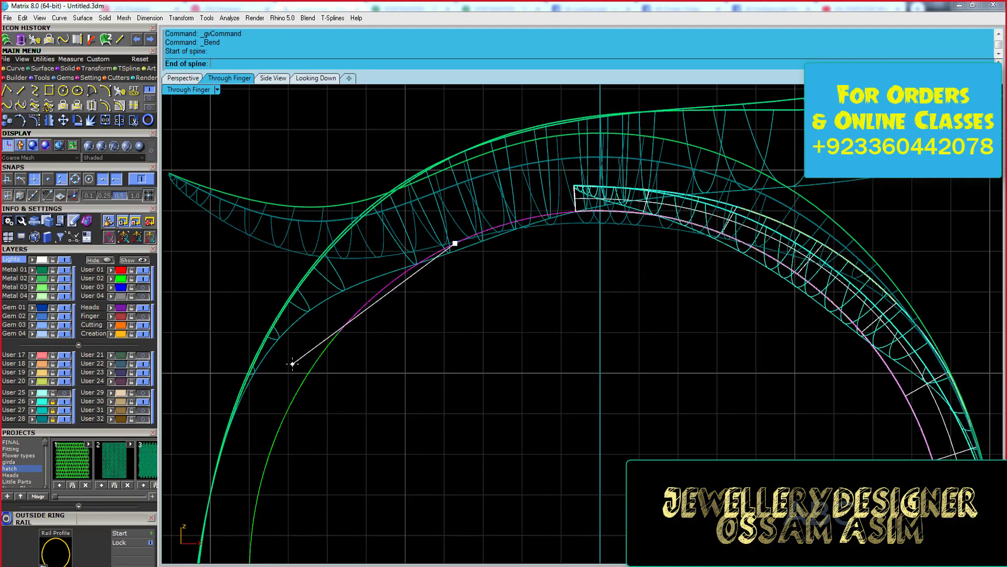
- Bend the magenta leaf curve through a new point and view it from the top
left_click(325, 225)
left_click(186, 79)
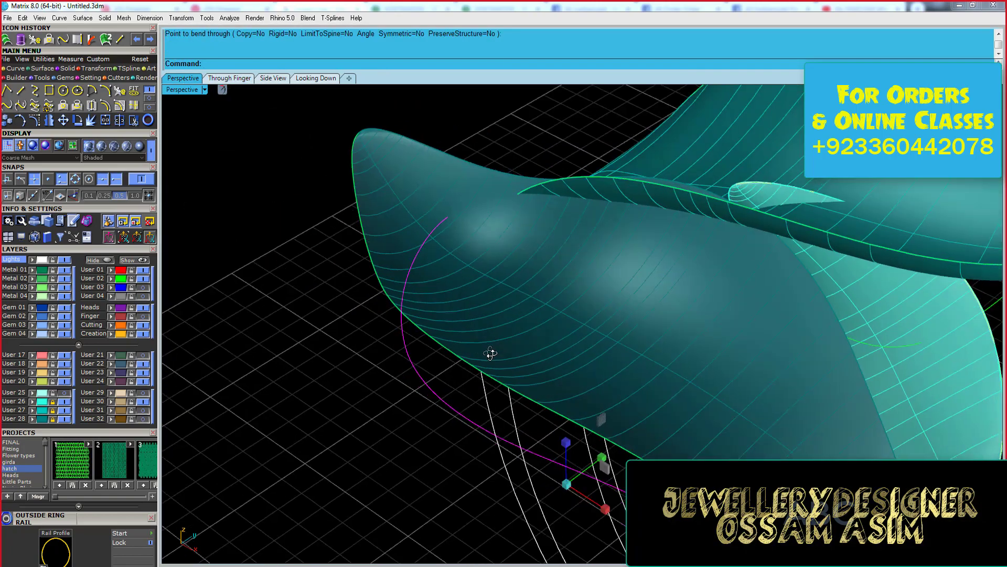
left_click(316, 77)
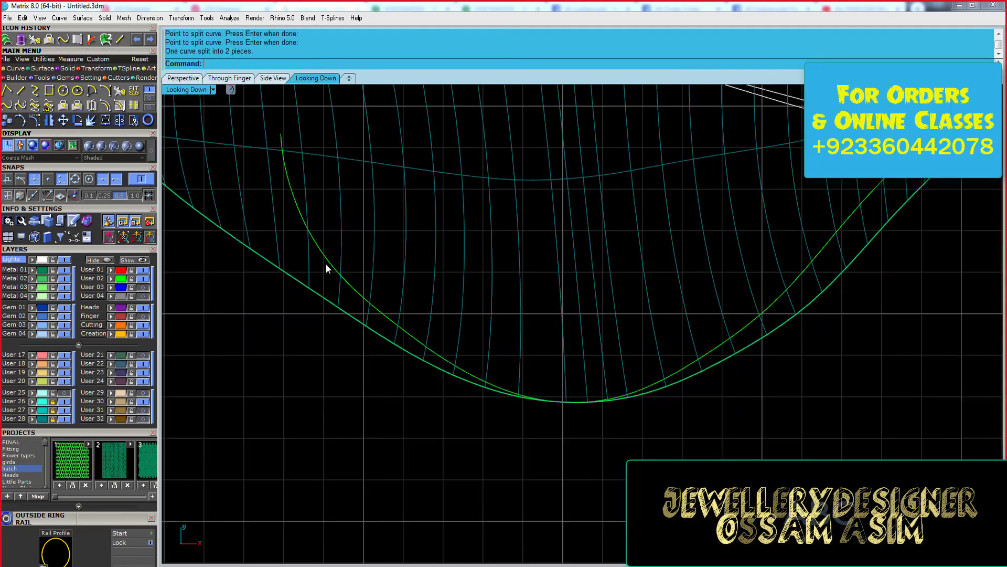
scroll(341, 294, "up", 3)
- Turn on the curve's control points and inspect the leaf tip in perspective
key("F10")
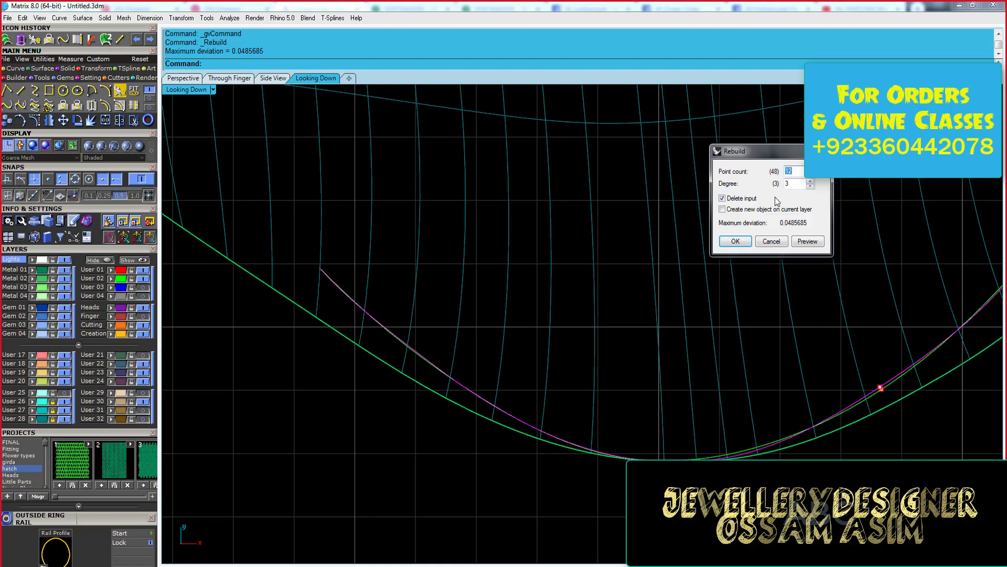
left_click(185, 80)
right_click_drag(499, 313, 423, 293)
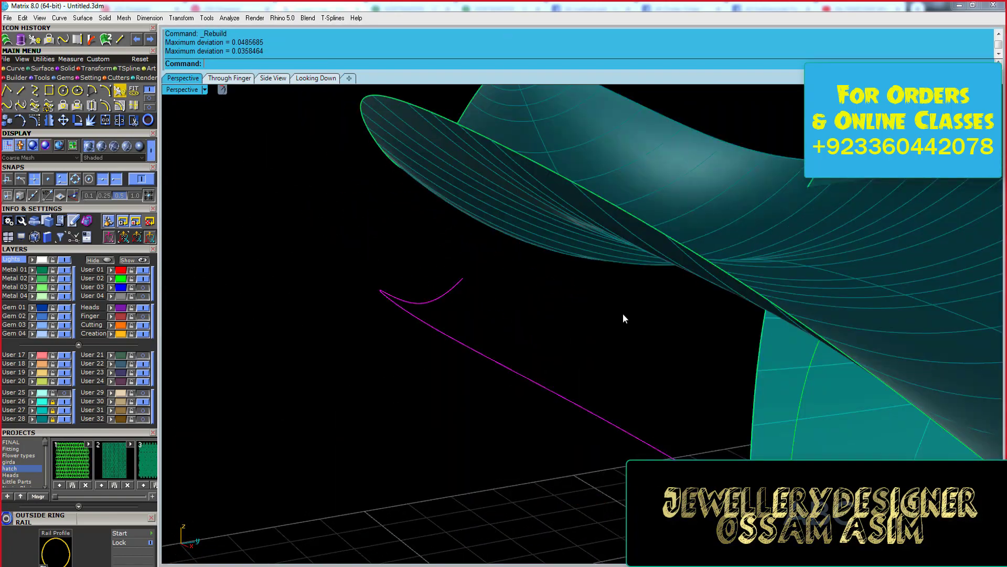
right_click_drag(623, 318, 542, 318)
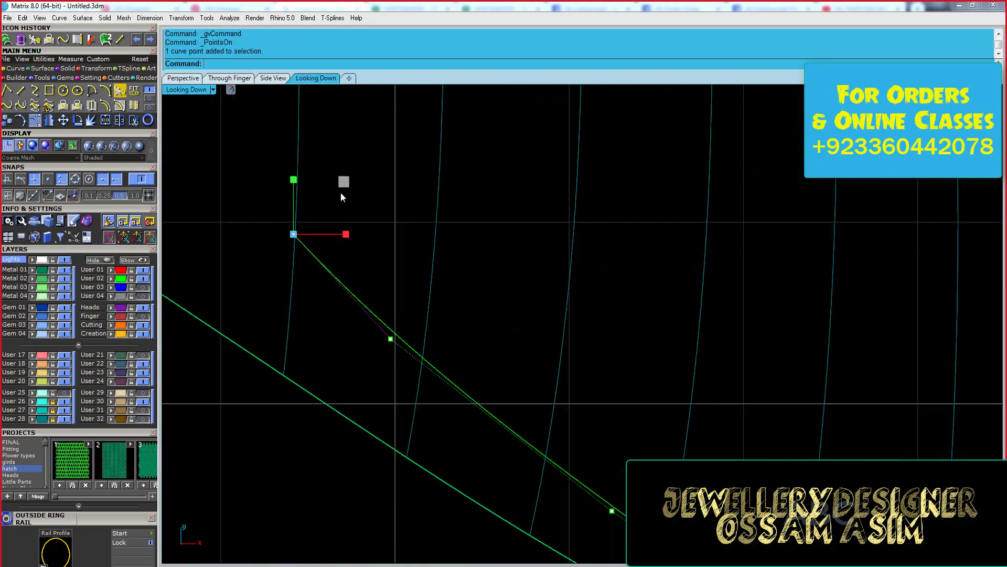
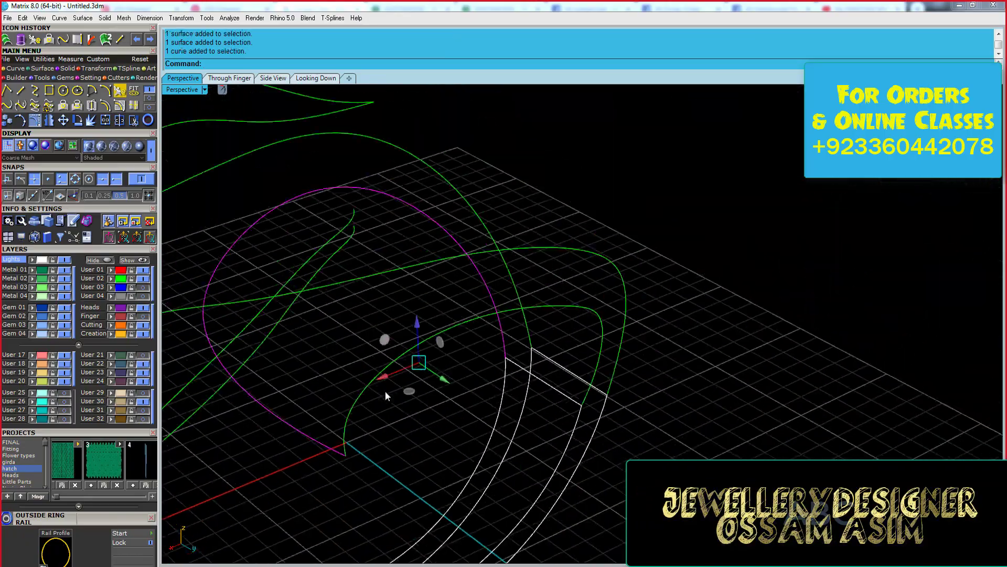
- Inspect the white curve and magenta arc from several angles, then show them in the Through Finger view
right_click_drag(386, 391, 685, 334)
right_click_drag(773, 372, 423, 272)
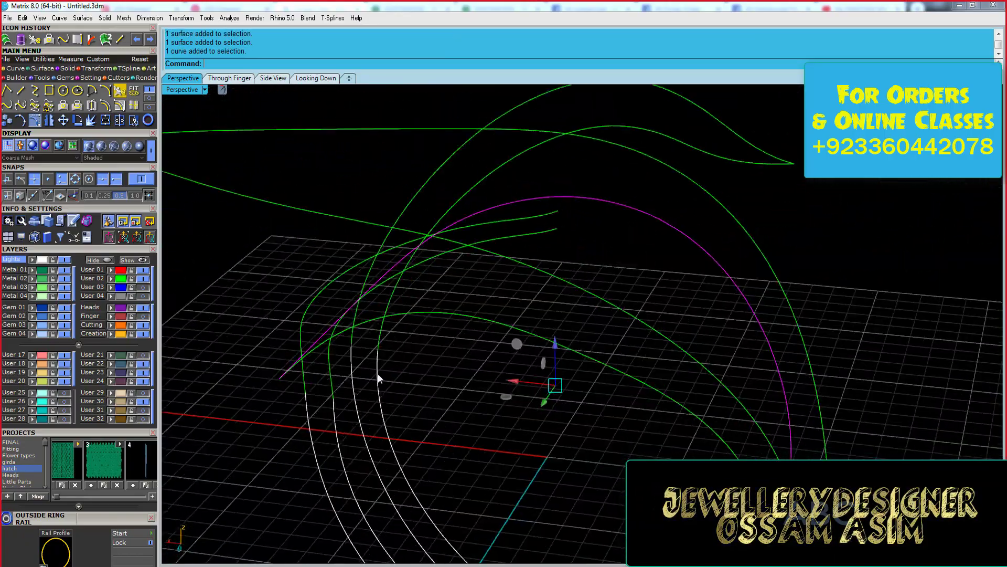
mouse_move(272, 315)
right_mouse_down()
mouse_move(387, 330)
mouse_move(477, 374)
right_mouse_up()
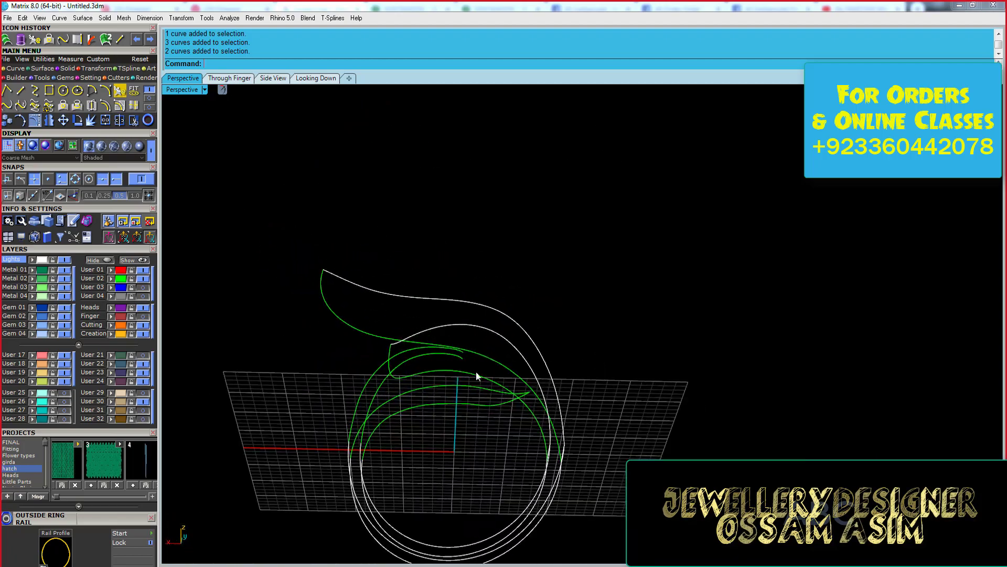
left_click(229, 77)
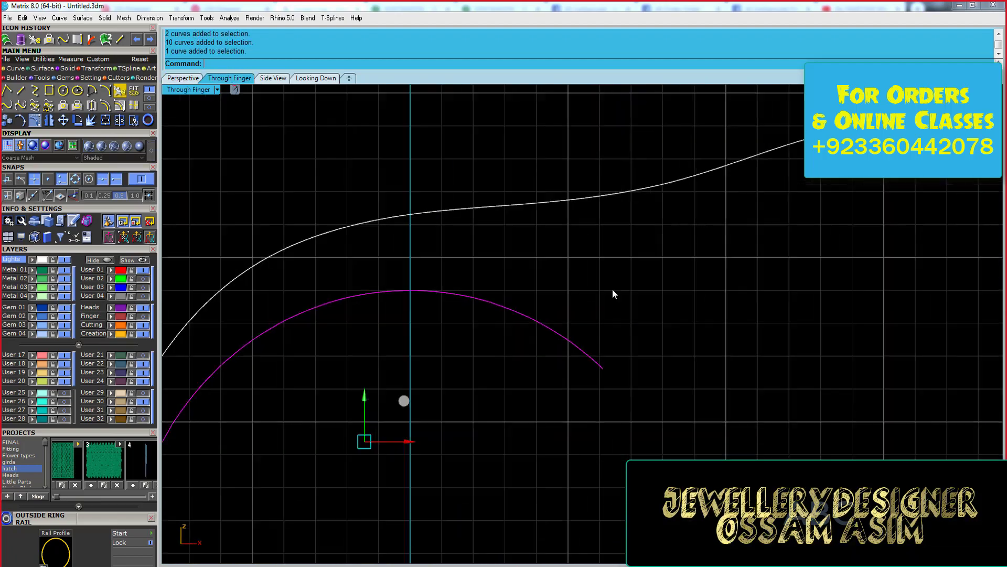
left_click(187, 78)
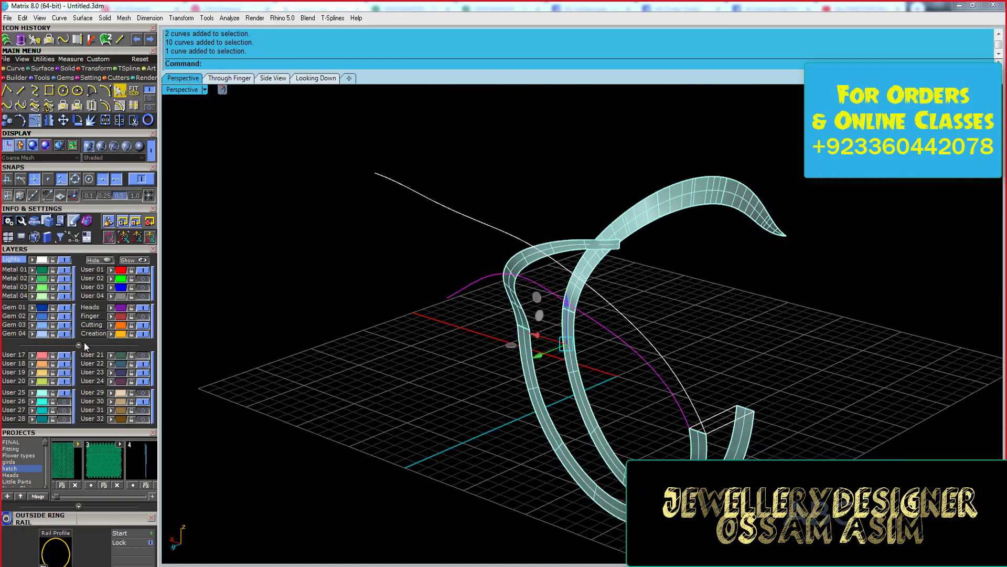
left_click(230, 77)
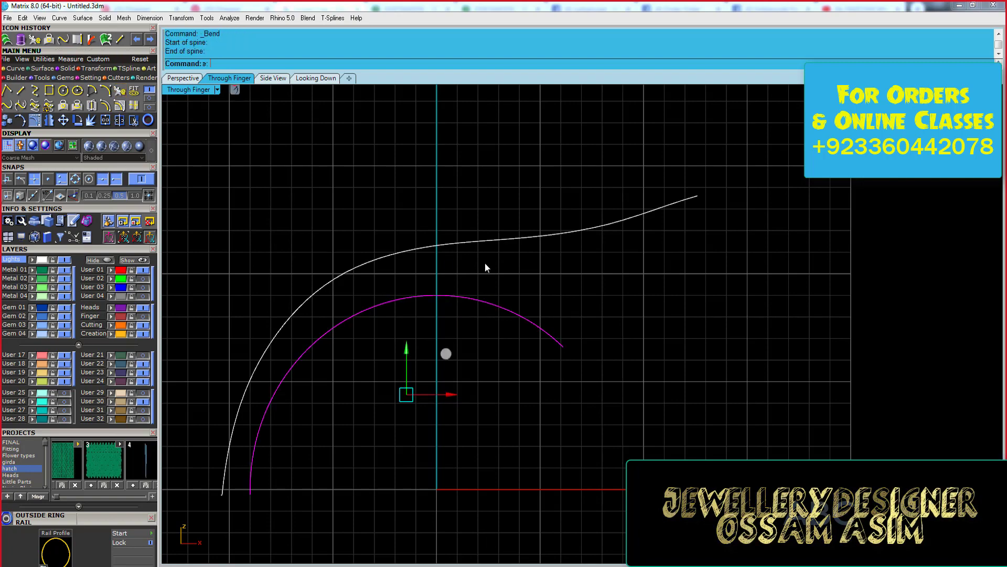
- Bend the magenta arc through a picked point, then undo that bend after the history warning
scroll(485, 268, "up", 1)
left_click(638, 268)
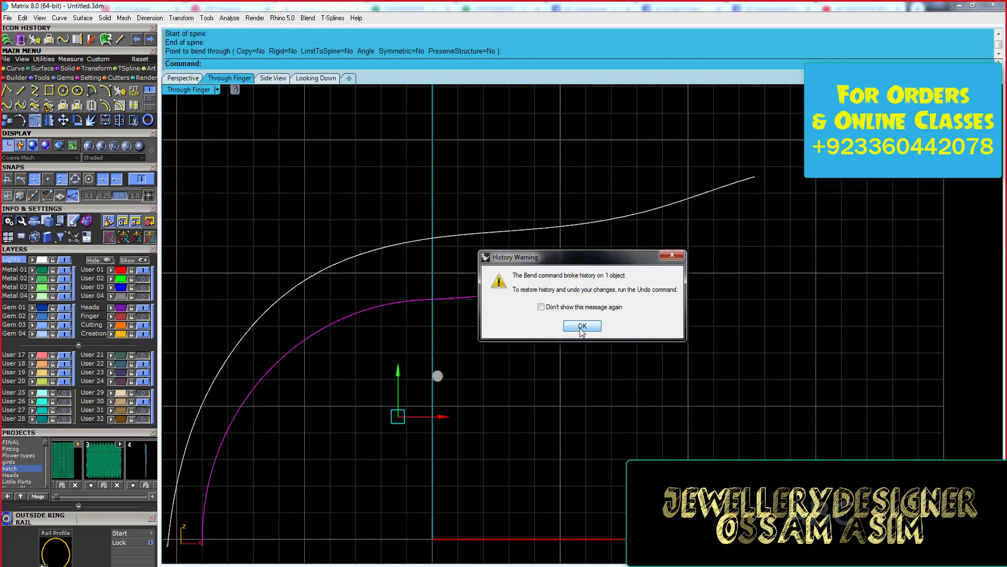
left_click(578, 326)
key("ctrl+z")
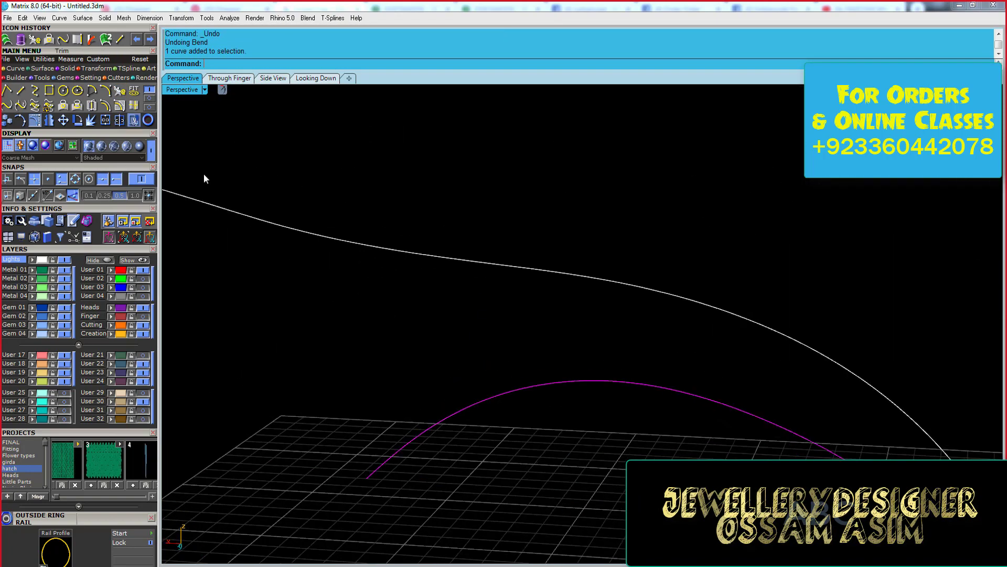
- Bend the magenta arc up to follow the white curve and display its edit points
left_click(315, 78)
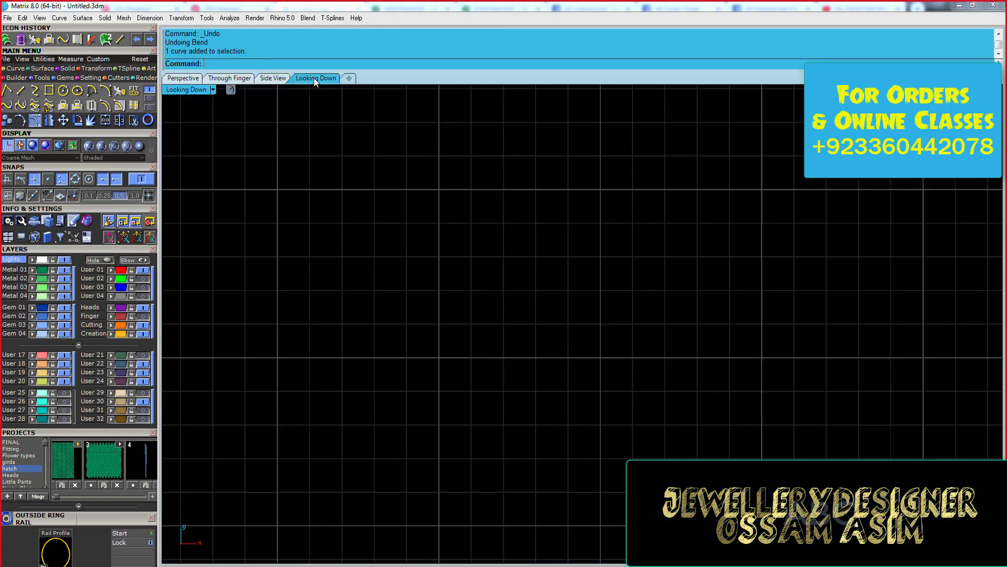
left_click(229, 78)
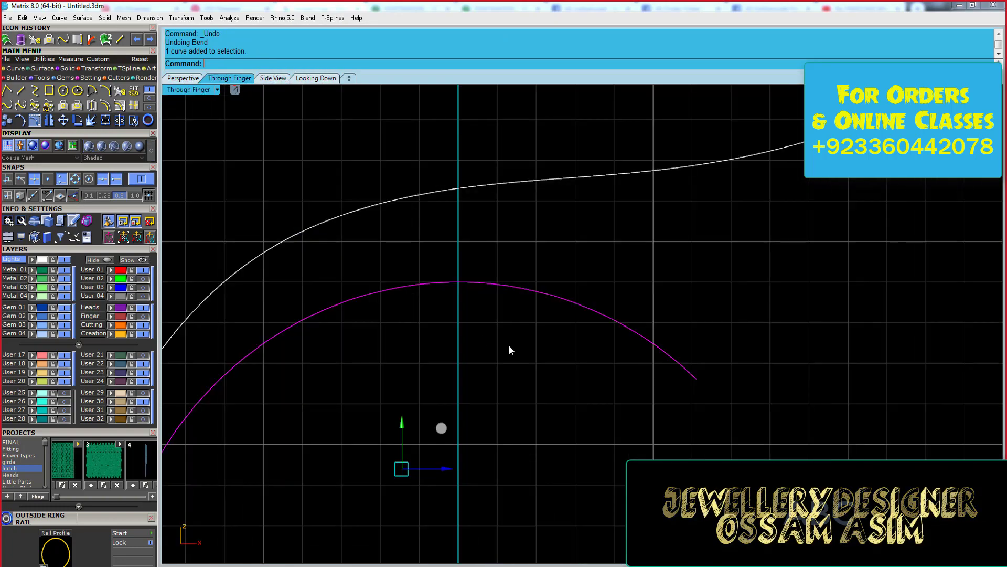
left_click(781, 201)
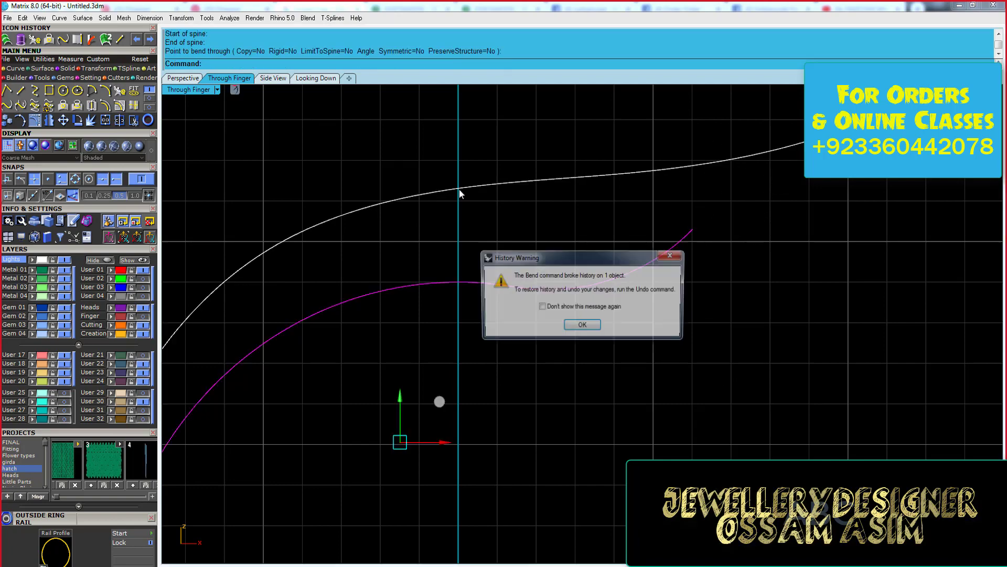
key("Return")
left_click(73, 196)
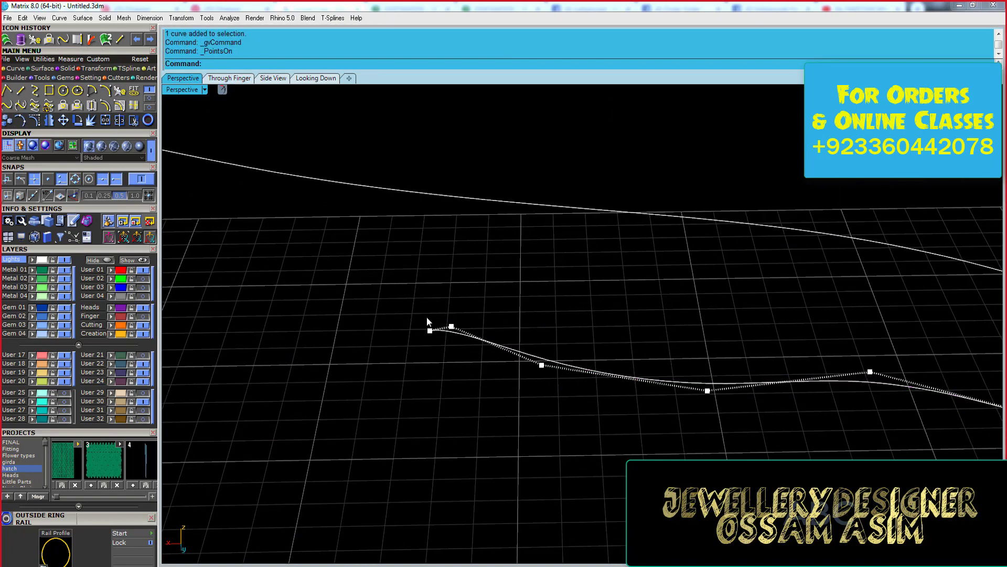
- Drop the moved edit point and review the reshaped leaf surface close-up above the ring
key("Escape")
left_click(229, 78)
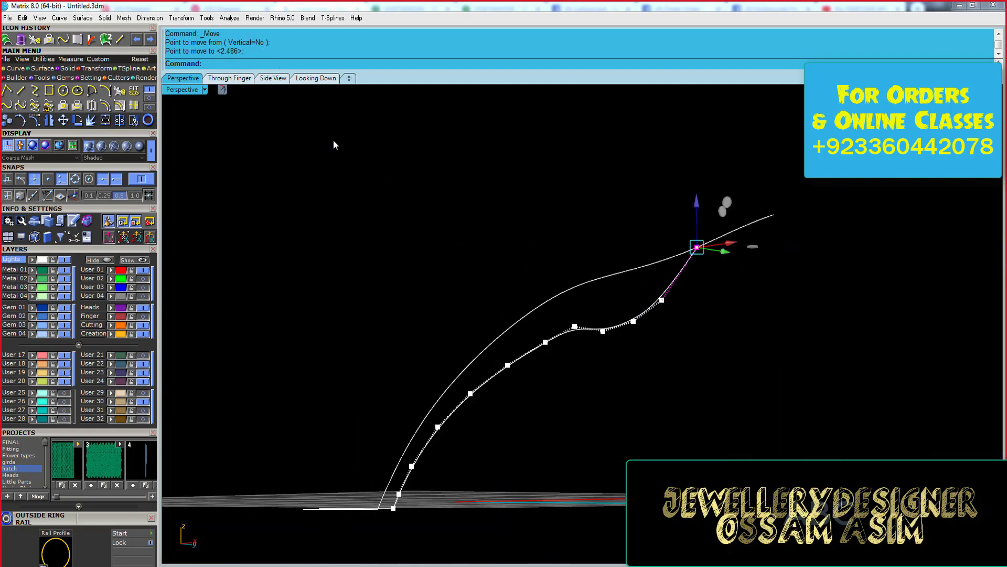
key("Home")
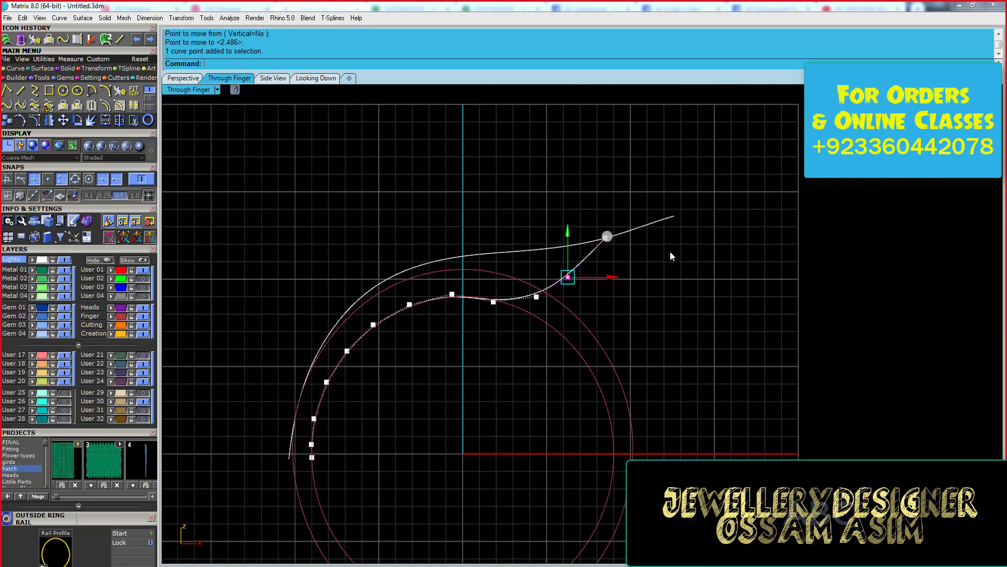
key("Home")
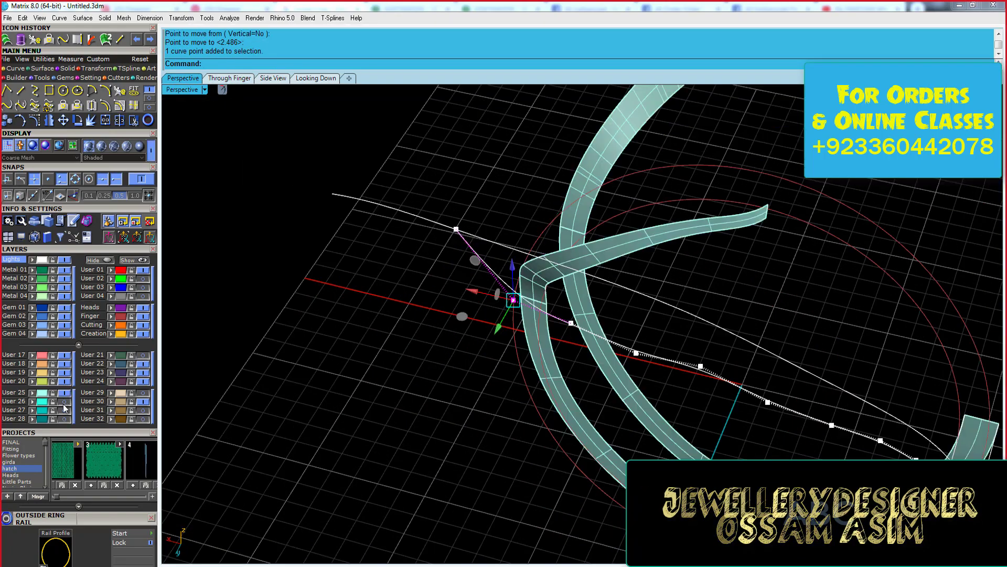
key("Home")
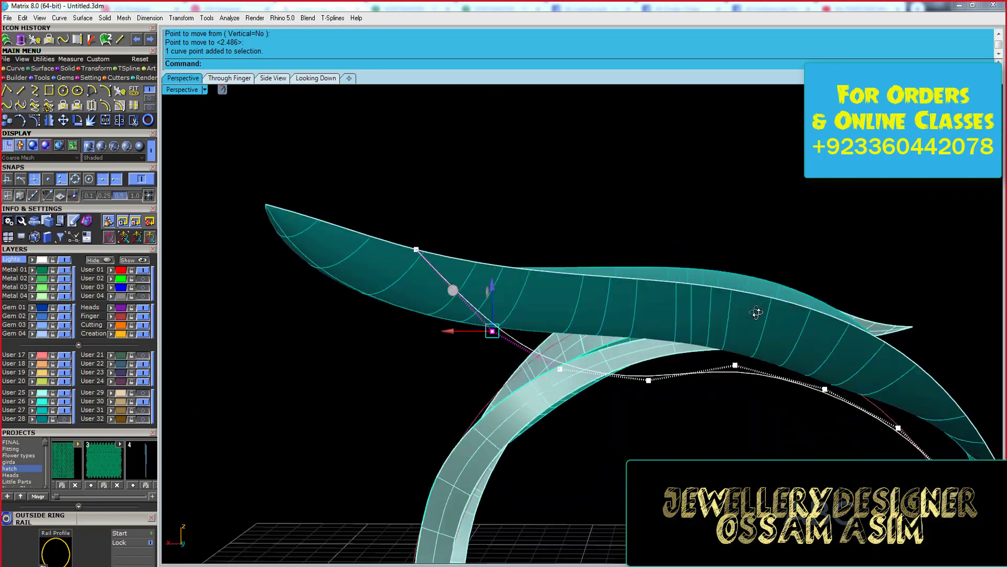
key("Home")
key("Home")
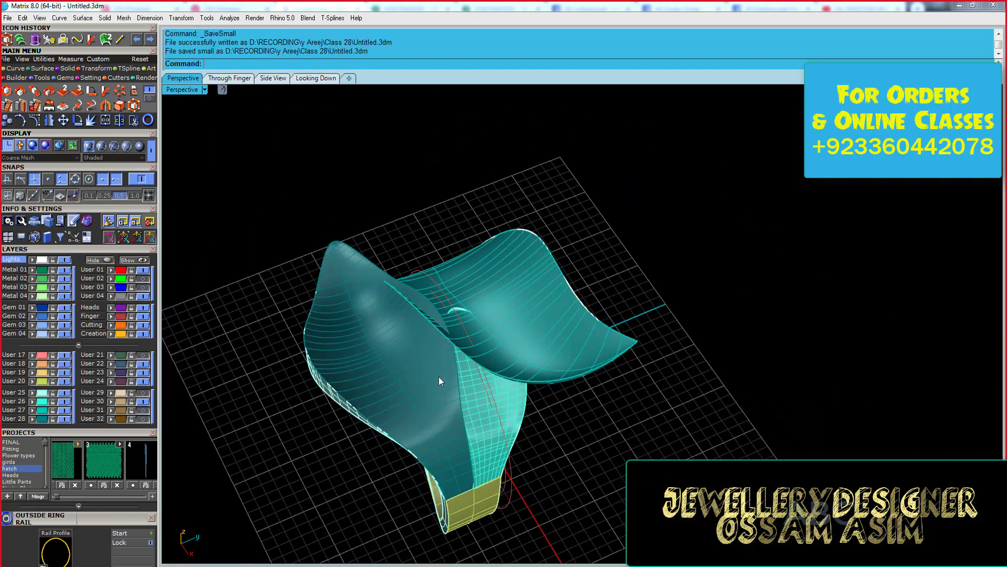
- Expand the Projects library, bring in the hatch_27 lattice and select it for removal
left_click(152, 496)
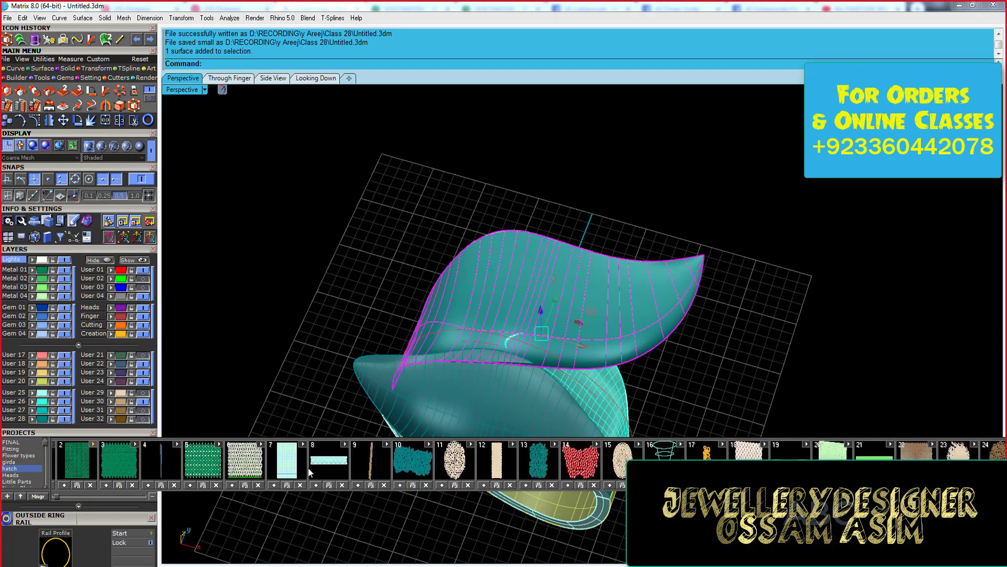
scroll(307, 467, "down", 1)
scroll(321, 467, "down", 2)
scroll(320, 467, "down", 1)
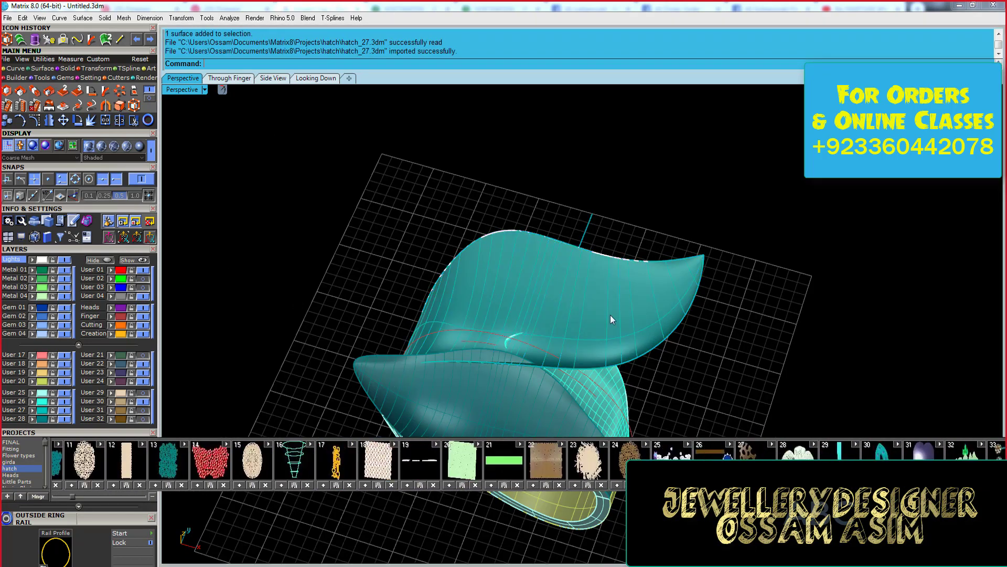
scroll(610, 315, "down", 5)
scroll(424, 191, "up", 3)
scroll(578, 312, "up", 3)
left_click(578, 313)
right_click_drag(579, 313, 529, 332)
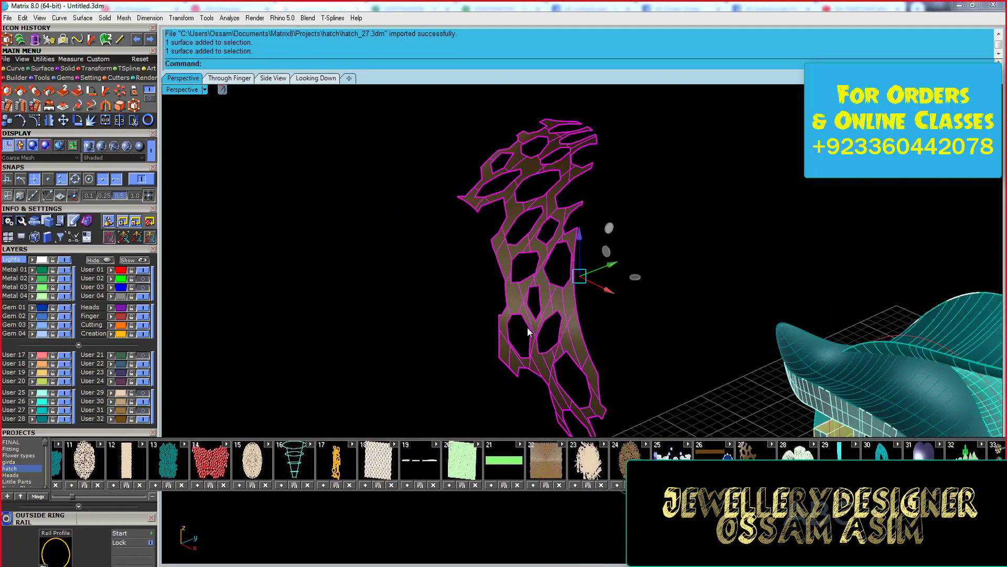
- Import the hatch_41 lattice, select its curves, and view them in Looking Down
scroll(527, 328, "down", 1)
scroll(367, 462, "down", 3)
scroll(367, 462, "down", 6)
left_click(971, 462)
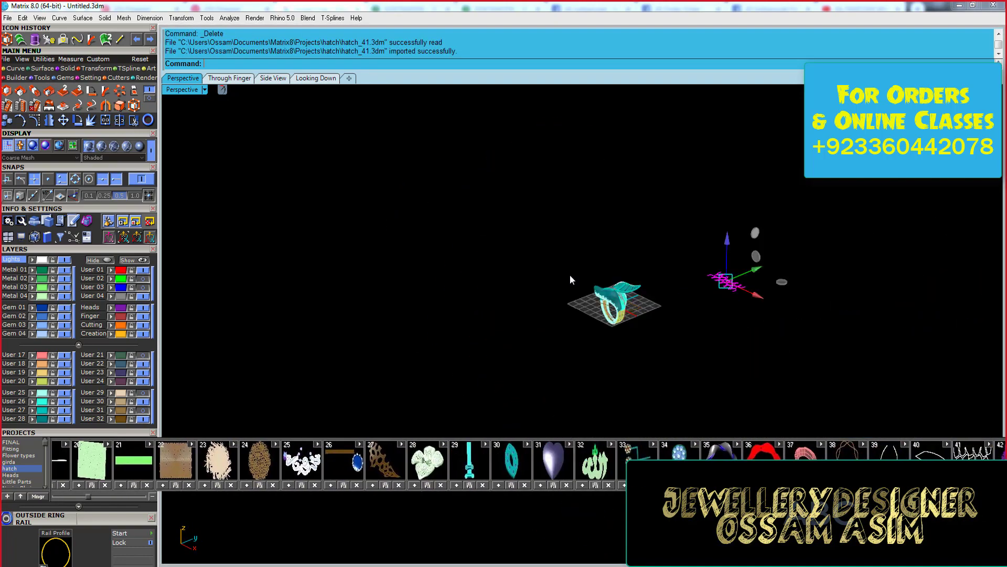
left_click(565, 329)
left_click_drag(576, 153, 388, 263)
left_click(316, 78)
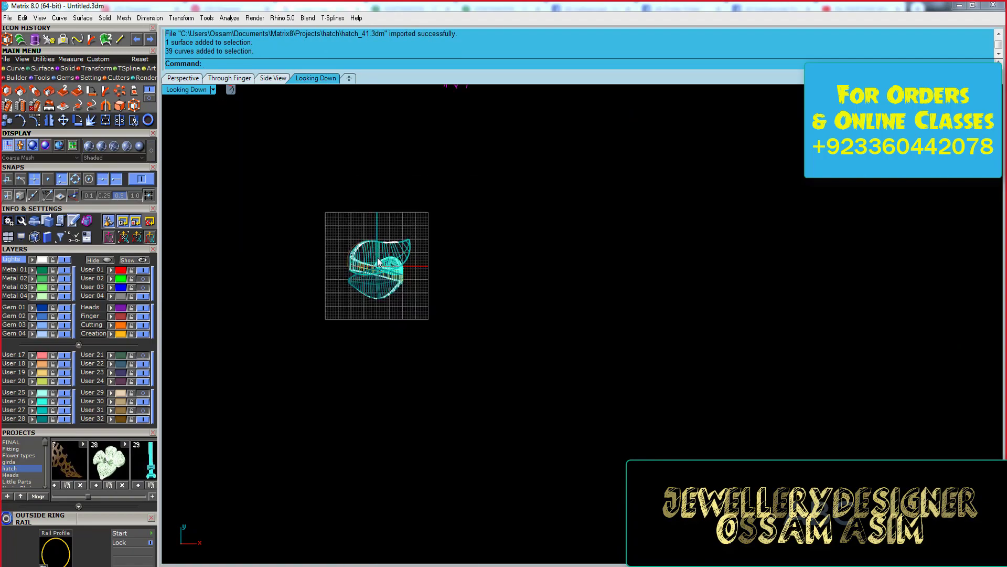
scroll(454, 226, "up", 3)
- Finish rotating the lattice and select both leaf surfaces
left_click(214, 200)
scroll(285, 493, "down", 5)
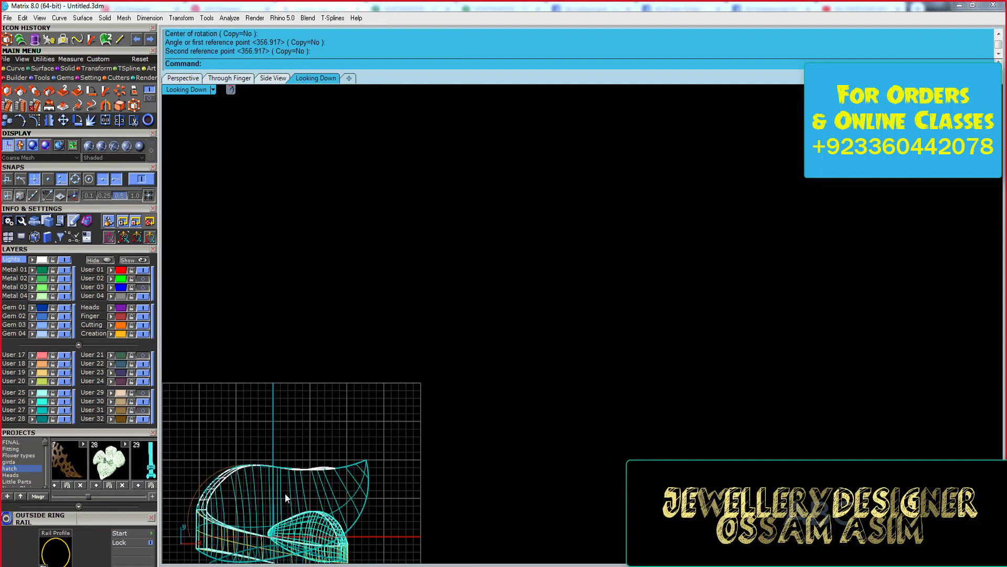
left_click(294, 383)
left_click(183, 77)
left_click(419, 386)
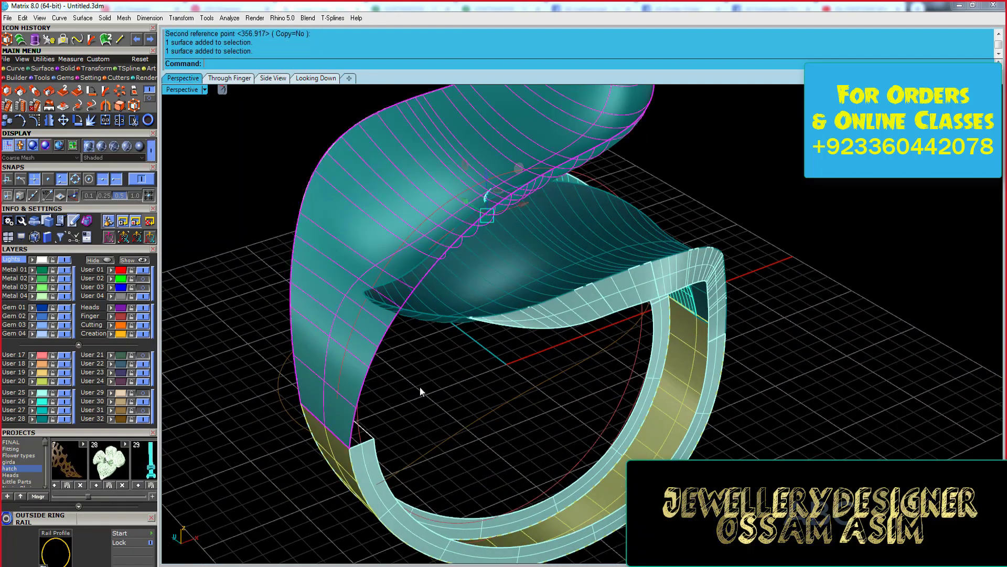
right_click_drag(419, 386, 341, 263)
scroll(315, 236, "up", 5)
scroll(294, 223, "up", 4)
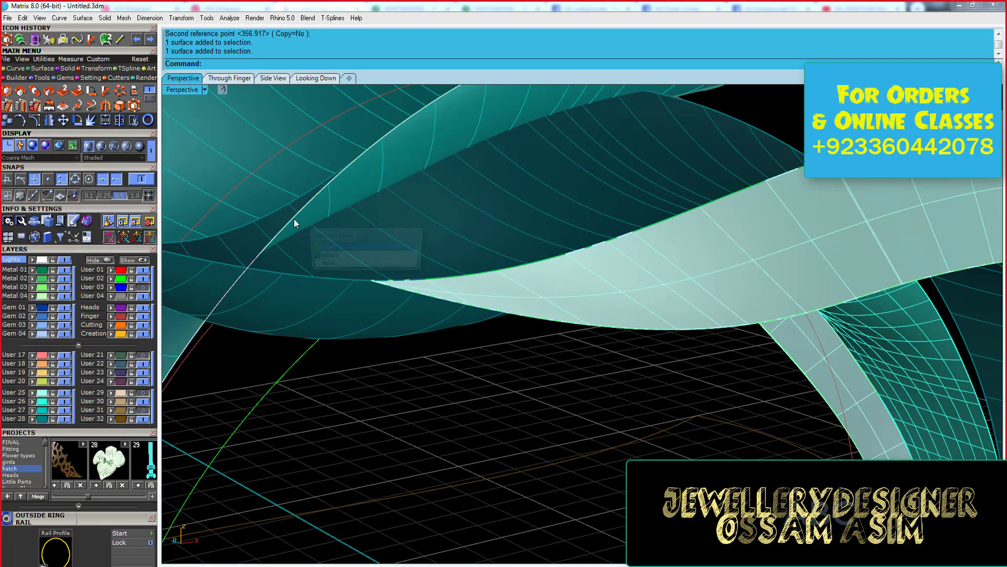
- Split the edge curve at a picked point, accepting the history warning
left_click(256, 258)
key("Return")
scroll(240, 357, "down", 3)
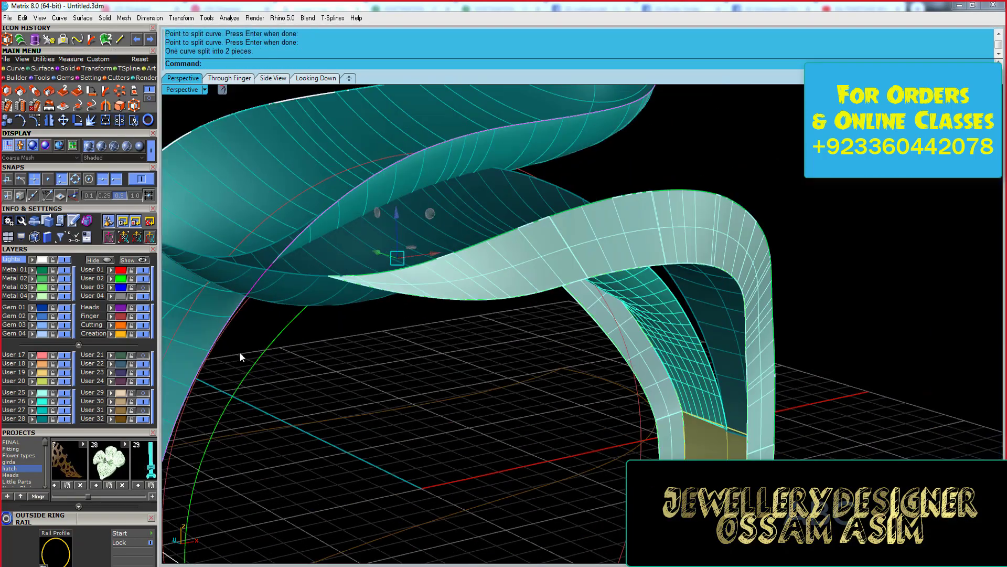
left_click(299, 312)
key("Return")
scroll(239, 338, "up", 3)
scroll(322, 191, "down", 4)
- Delete the leftover curve piece
left_click(443, 330)
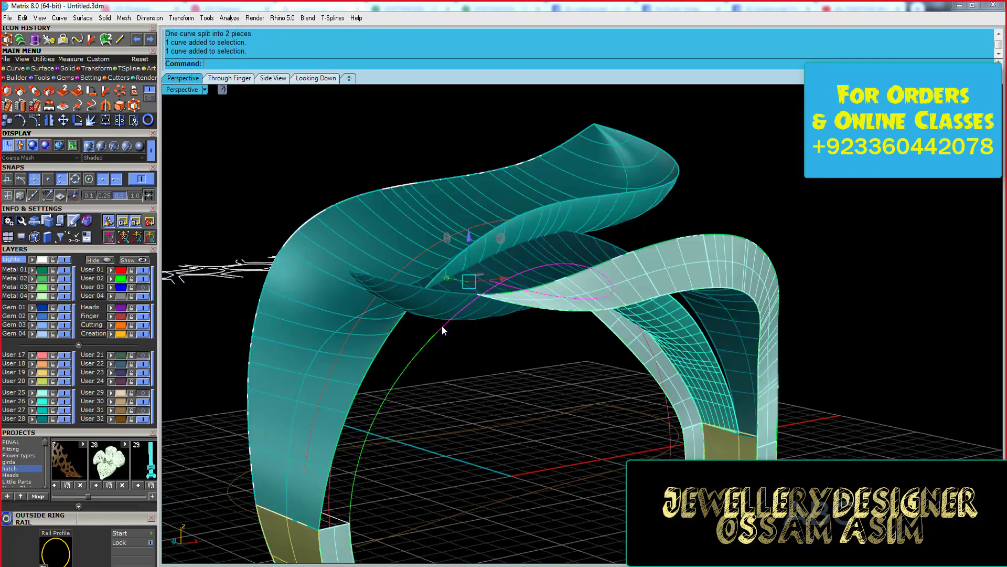
key("Delete")
scroll(575, 139, "down", 5)
scroll(575, 139, "up", 5)
left_click(16, 556)
- Capture a screen snip of the curve pattern and close the snipping tool without saving
left_click(79, 462)
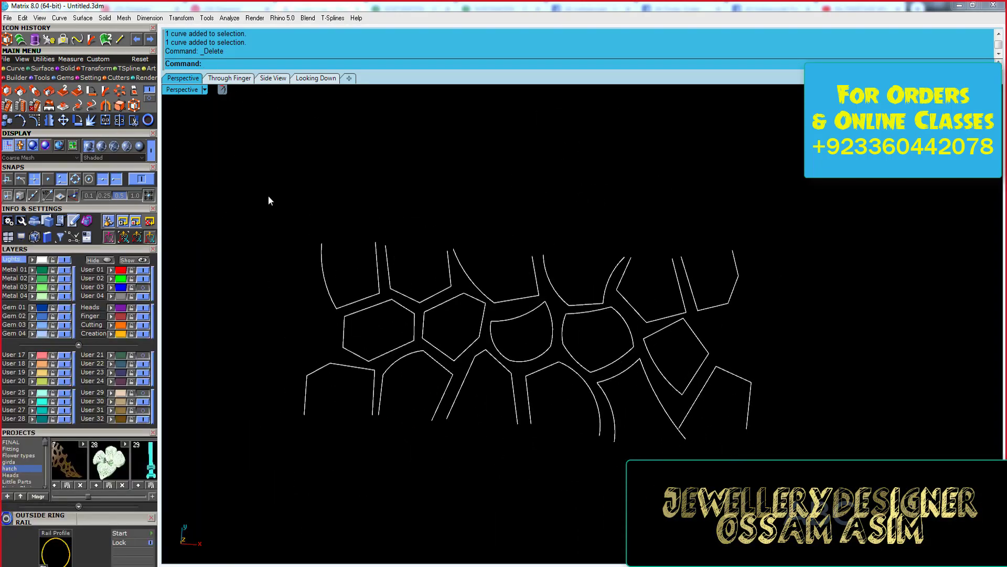
left_click_drag(268, 195, 844, 469)
key("alt+F4")
left_click(599, 322)
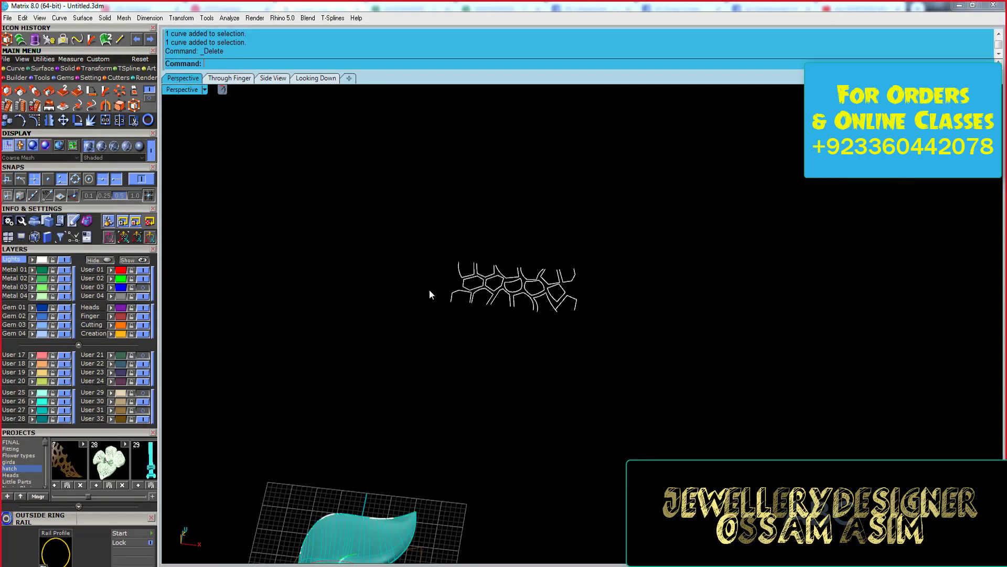
- Select the leaf surface with its curves and confirm the lofted surface
mouse_move(429, 288)
right_mouse_down()
mouse_move(383, 316)
mouse_move(344, 181)
right_mouse_up()
scroll(404, 244, "up", 10)
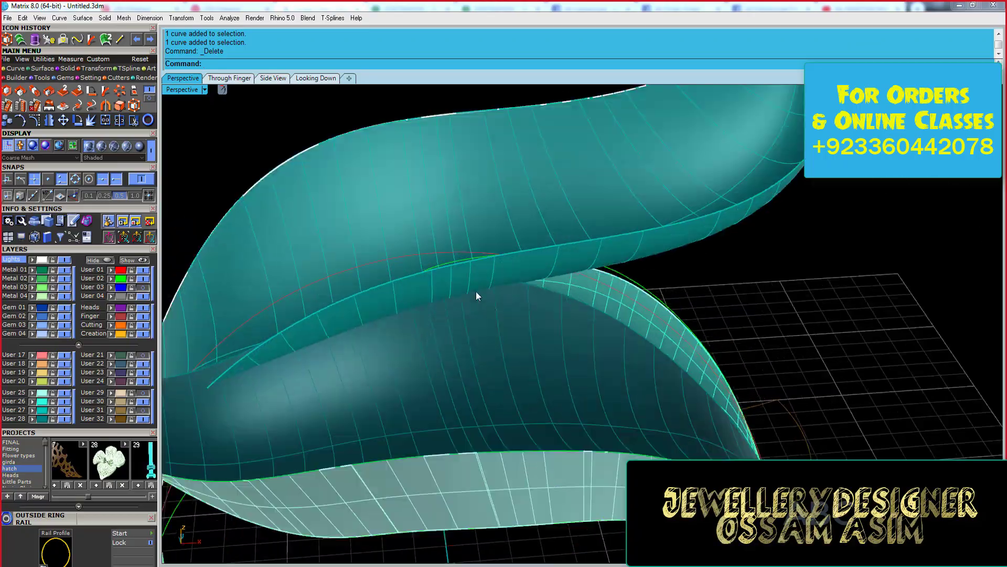
scroll(476, 291, "down", 5)
left_click(628, 257)
scroll(628, 257, "up", 8)
scroll(627, 270, "down", 5)
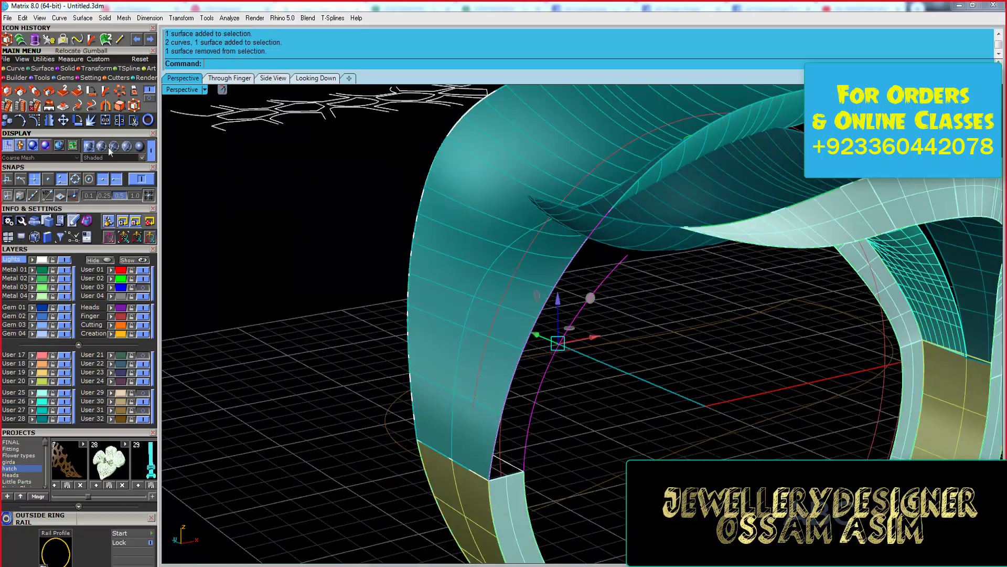
key("Return")
key("Return")
- Unroll the leaf surface flat with UnrollSrf and view it from Looking Down
scroll(709, 382, "up", 3)
right_click_drag(709, 382, 233, 373)
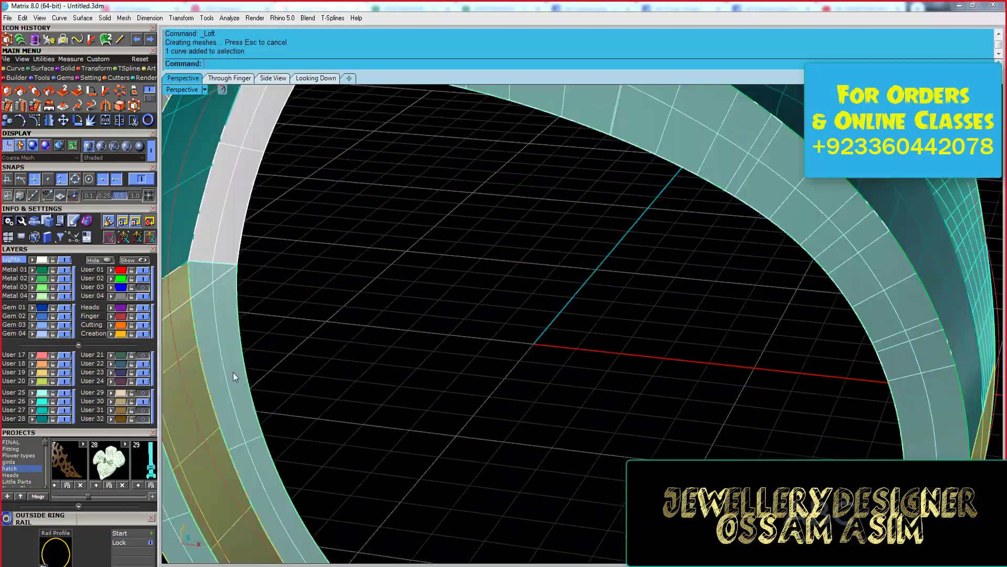
scroll(486, 298, "down", 5)
scroll(638, 267, "up", 5)
left_click(637, 267)
scroll(638, 266, "down", 5)
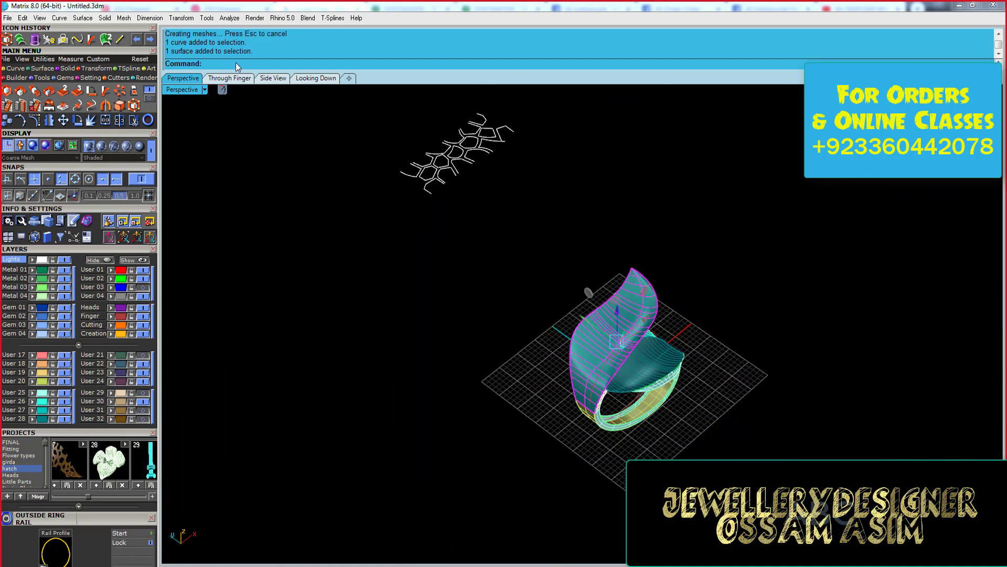
type("un")
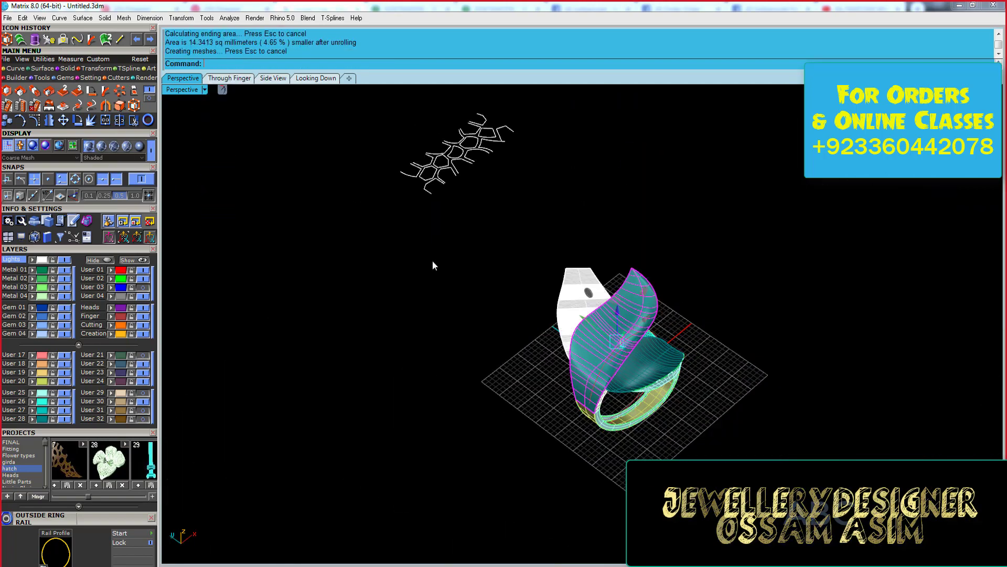
scroll(432, 260, "up", 5)
left_click(316, 78)
scroll(334, 204, "up", 5)
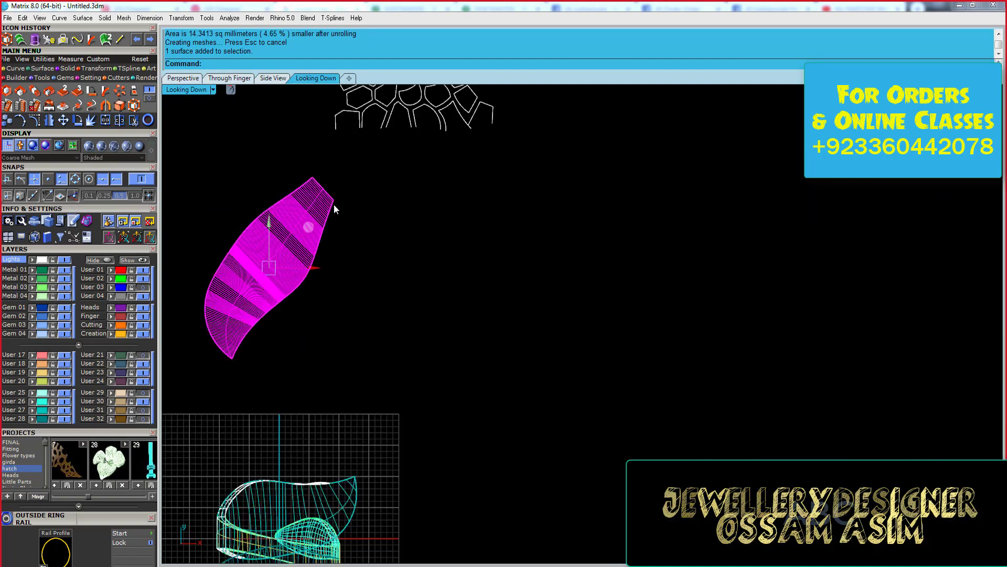
- Rotate the flat leaf to lie horizontal and select the honeycomb curves
left_click(323, 189)
left_click(580, 139)
scroll(343, 231, "down", 3)
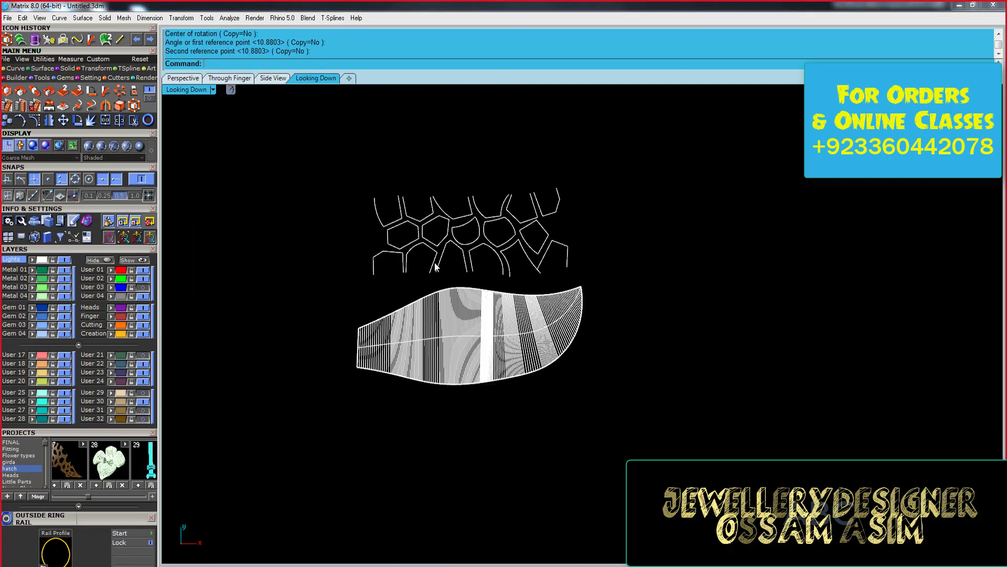
left_click_drag(608, 173, 328, 262)
scroll(429, 254, "up", 2)
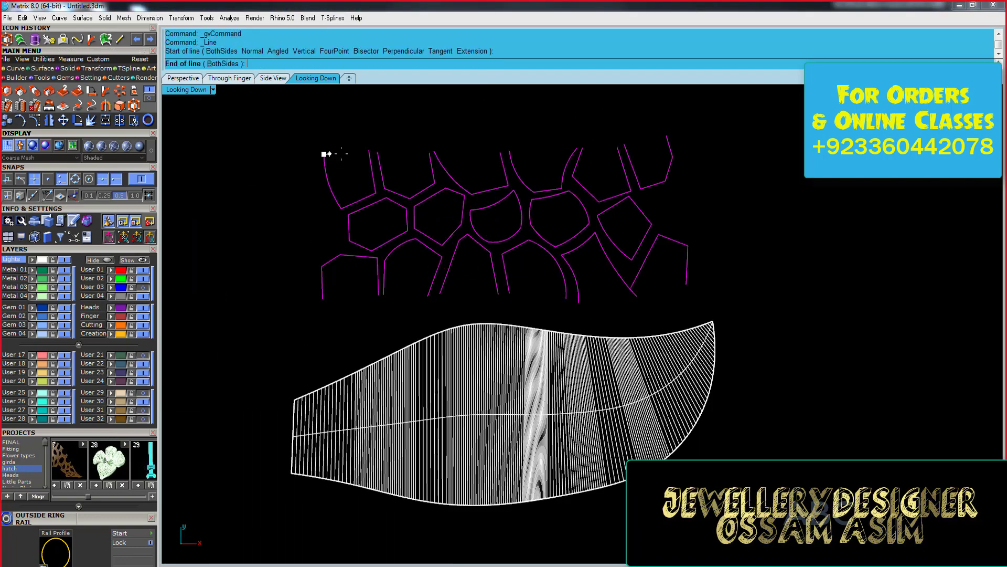
- Draw straight lines closing the open edge cells of the honeycomb
left_click(502, 152)
left_click(507, 151)
scroll(509, 151, "up", 2)
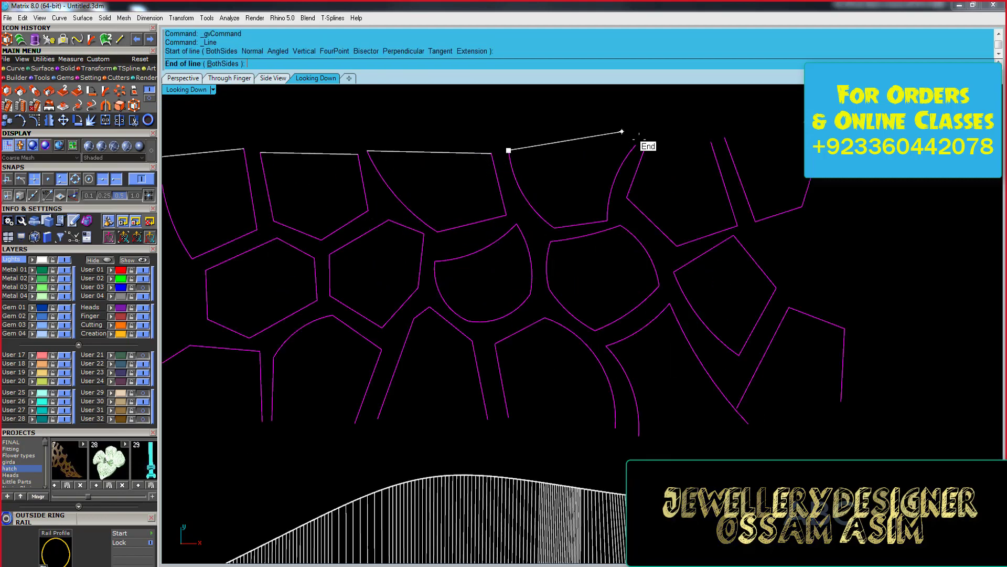
left_click(703, 140)
right_click_drag(735, 414, 609, 267)
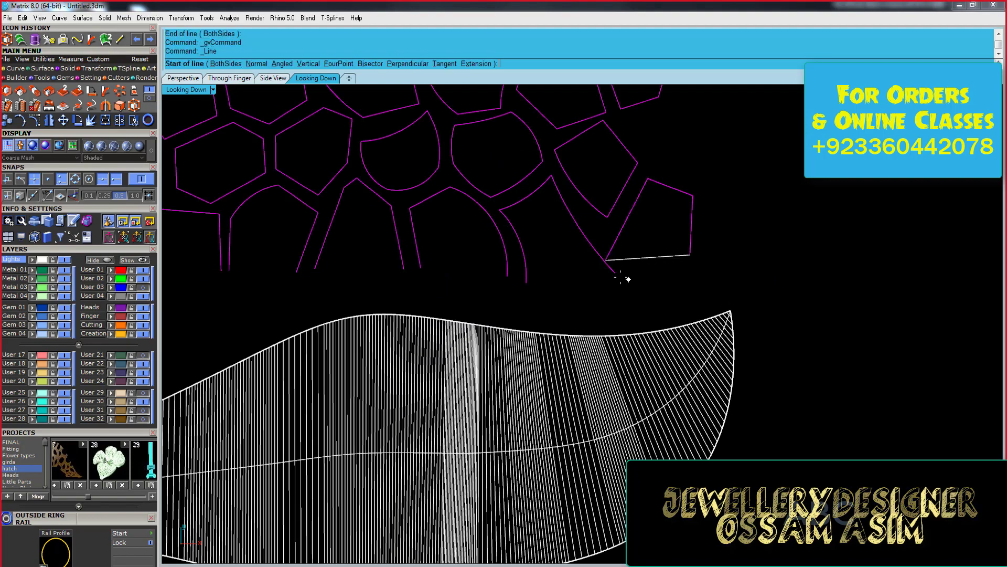
left_click(403, 269)
scroll(404, 269, "up", 1)
left_click(348, 281)
scroll(354, 293, "up", 1)
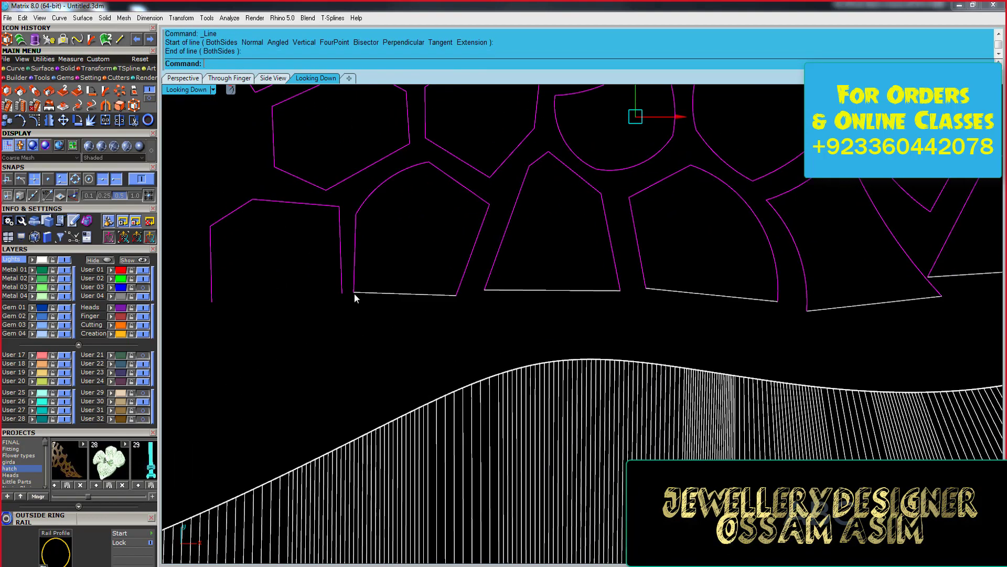
scroll(236, 299, "down", 3)
- Join the 49 honeycomb curves into 15 closed curves
left_click(93, 124)
scroll(434, 192, "up", 1)
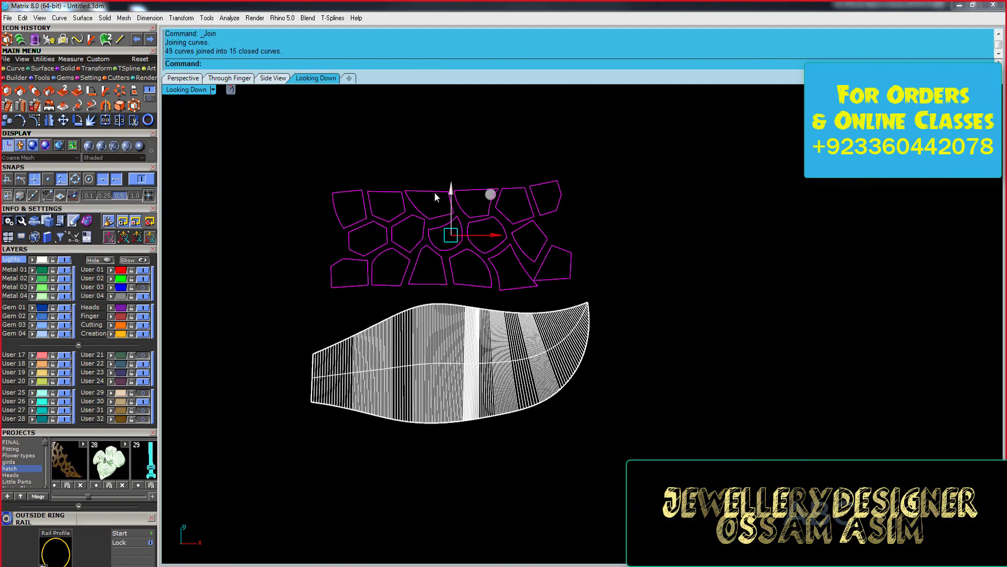
scroll(673, 247, "up", 1)
right_click_drag(679, 308, 712, 286)
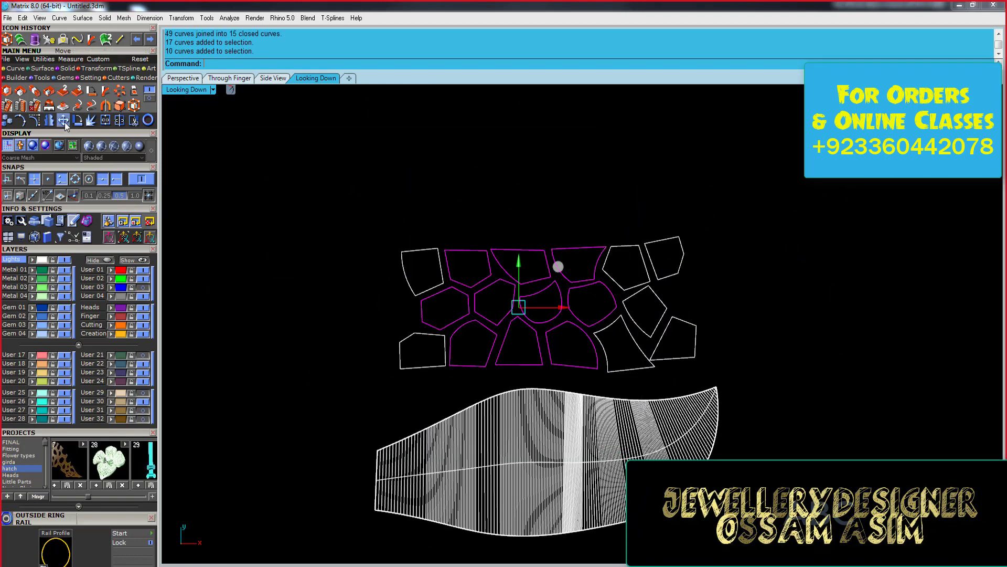
- Finish mirroring the cells and stretch the central hexagon in one direction with Scale1D
key("Escape")
scroll(268, 189, "down", 1)
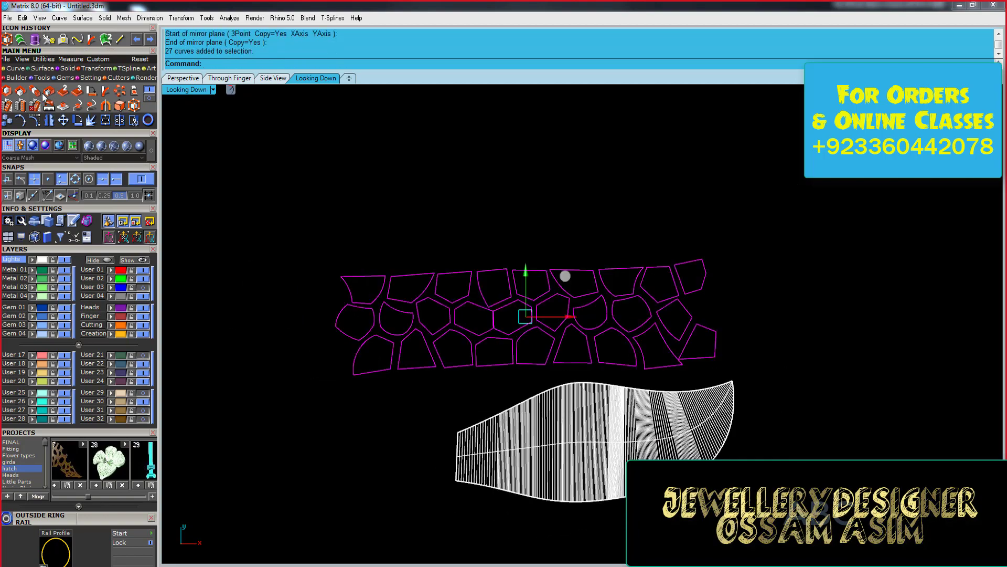
left_click(44, 96)
scroll(509, 321, "up", 2)
scroll(530, 325, "up", 2)
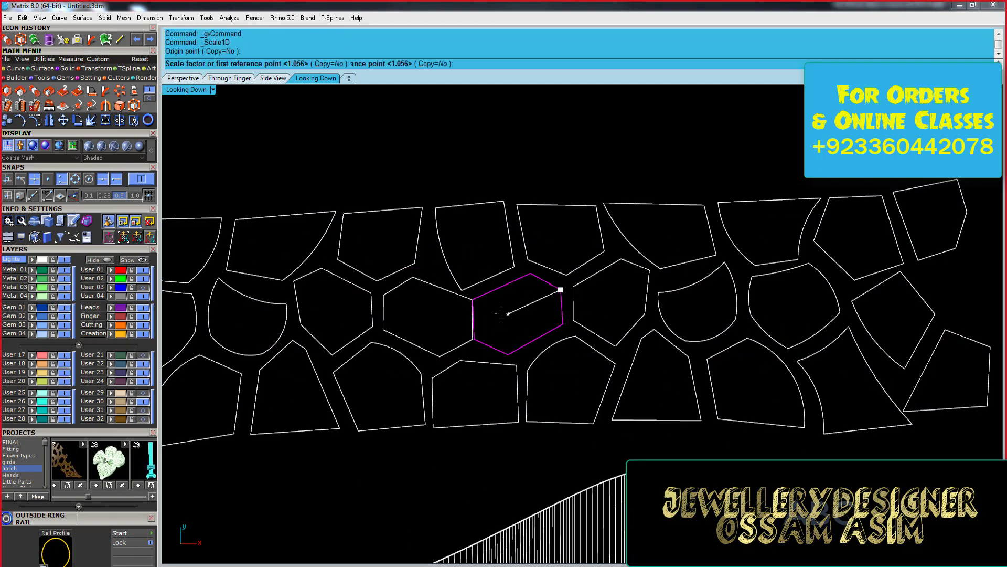
left_click(560, 289)
left_click(612, 270)
scroll(515, 313, "down", 3)
scroll(663, 355, "down", 2)
scroll(521, 347, "down", 1)
- Stretch the honeycomb pattern taller and move it down onto the leaf
left_click(521, 348)
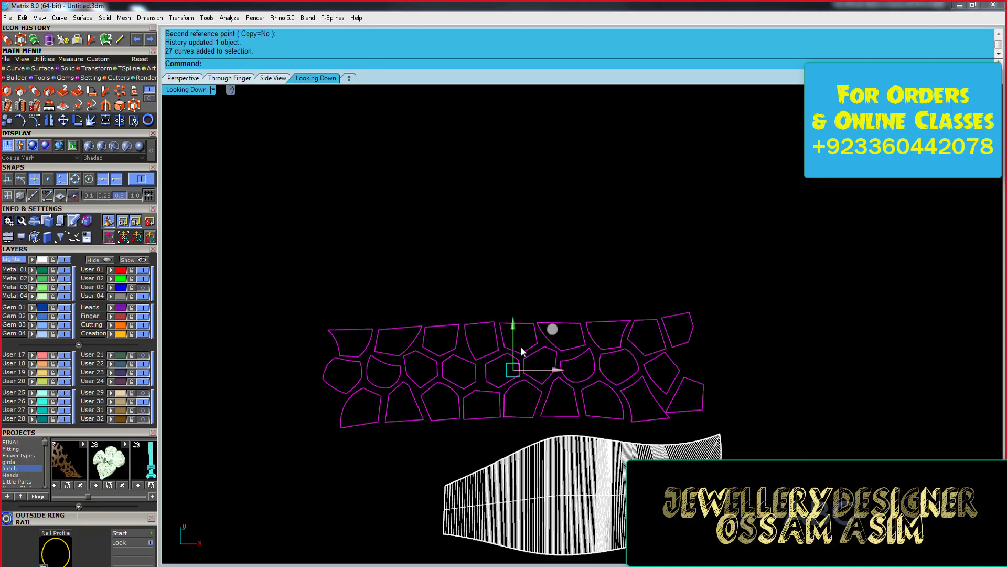
left_click_drag(521, 347, 519, 311)
left_click_drag(634, 439, 603, 525)
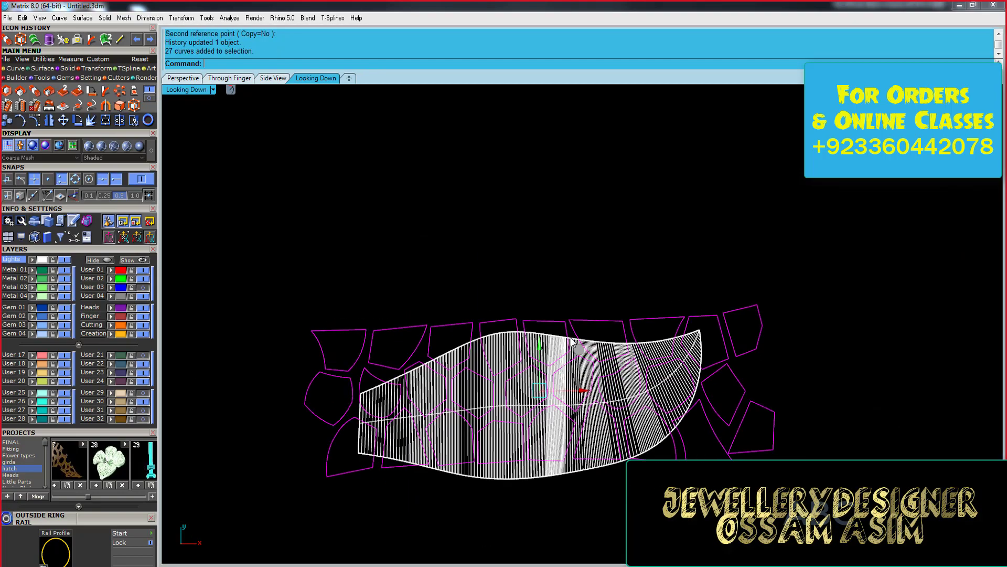
scroll(551, 367, "down", 1)
- Enlarge the pattern with Scale2D so it covers the flat leaf
scroll(525, 341, "up", 2)
scroll(440, 286, "up", 3)
scroll(440, 286, "down", 3)
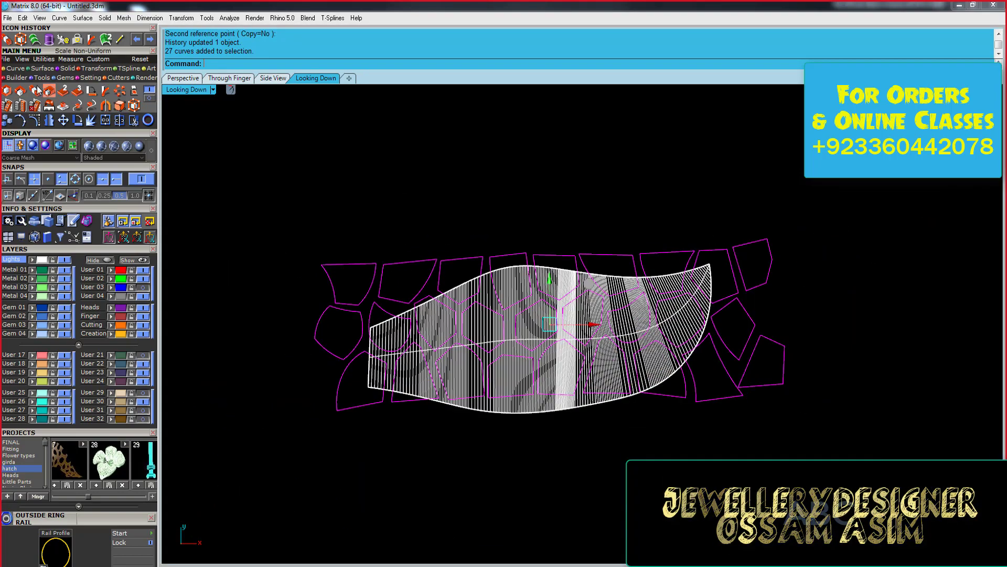
scroll(677, 315, "up", 3)
left_click(502, 355)
left_click(416, 355)
scroll(324, 297, "down", 2)
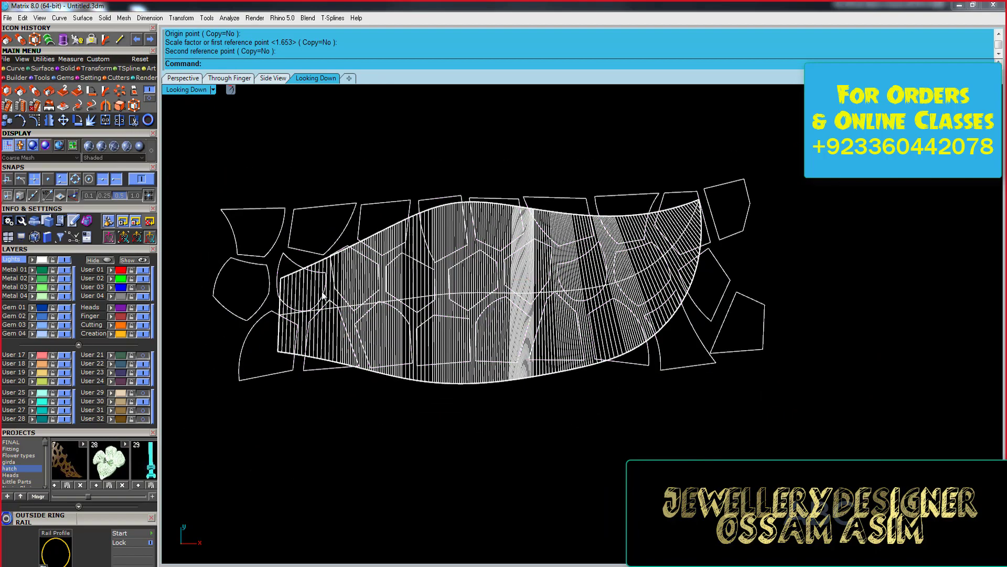
- Finish copying and mirroring the seven edge cells
key("Return")
scroll(362, 397, "up", 1)
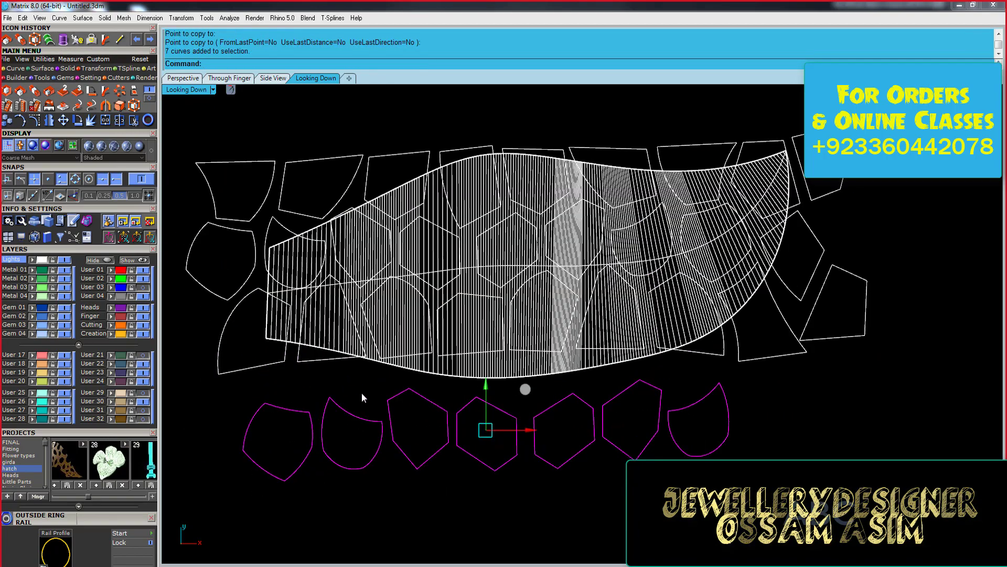
key("Escape")
scroll(468, 413, "up", 2)
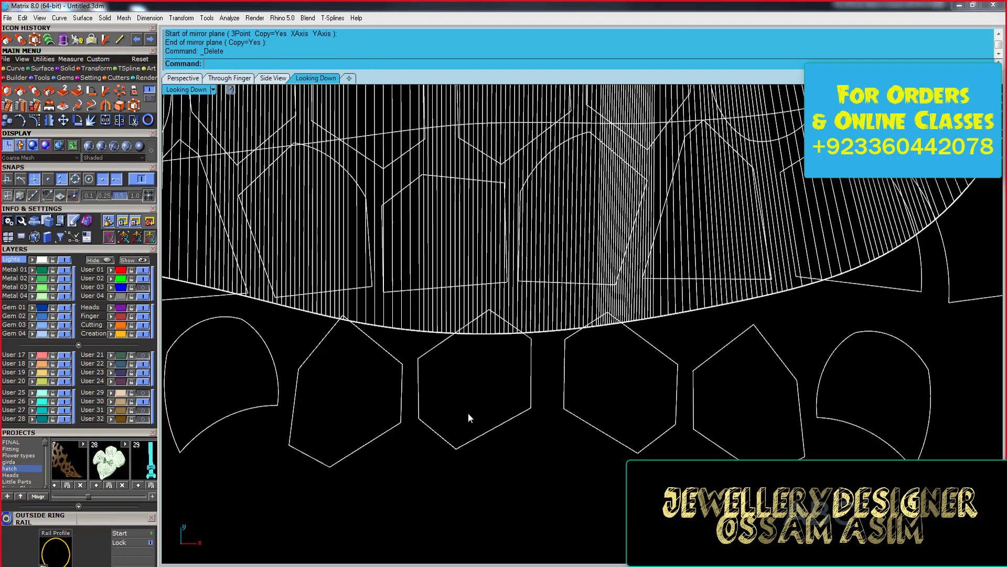
- Delete the stray cells and the two overlapping cells
left_click(577, 399)
scroll(772, 395, "down", 2)
scroll(666, 362, "up", 2)
left_click(724, 427)
key("Delete")
scroll(724, 427, "up", 2)
left_click_drag(473, 294, 300, 446)
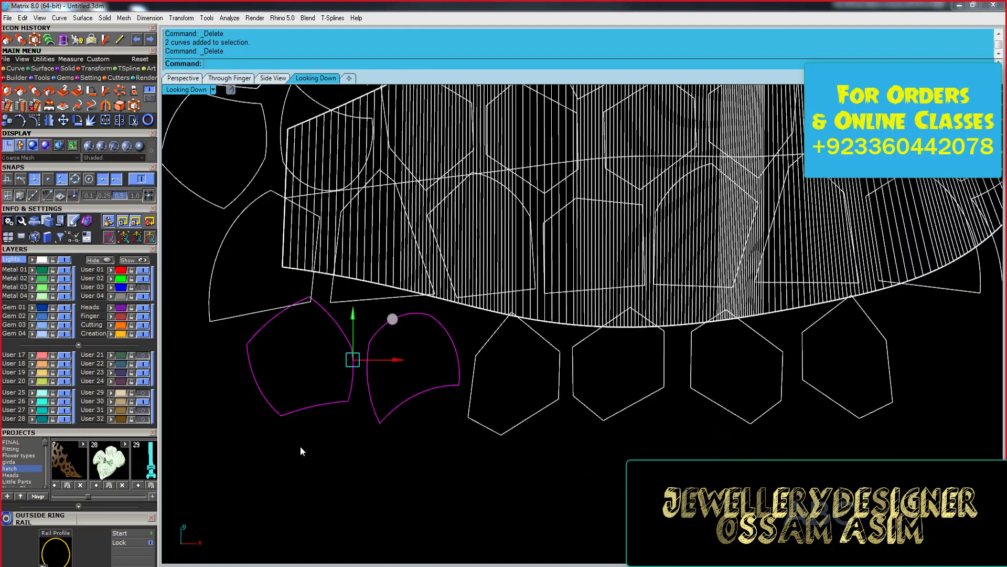
key("Delete")
- Measure the gap between cells and delete the unwanted cells on the left
scroll(376, 374, "down", 2)
scroll(436, 330, "down", 2)
scroll(427, 331, "up", 1)
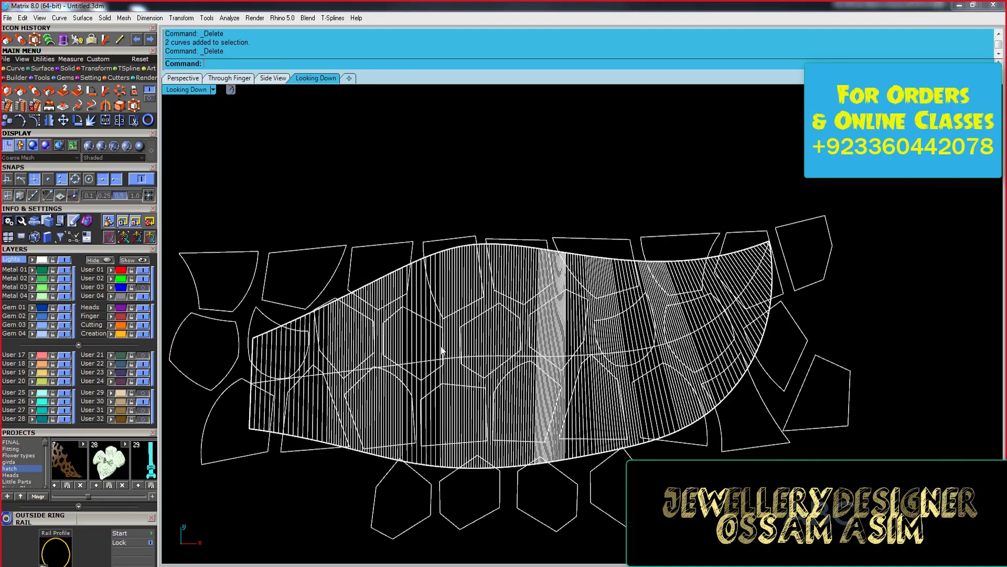
scroll(378, 340, "up", 2)
left_click(541, 318)
scroll(541, 318, "down", 3)
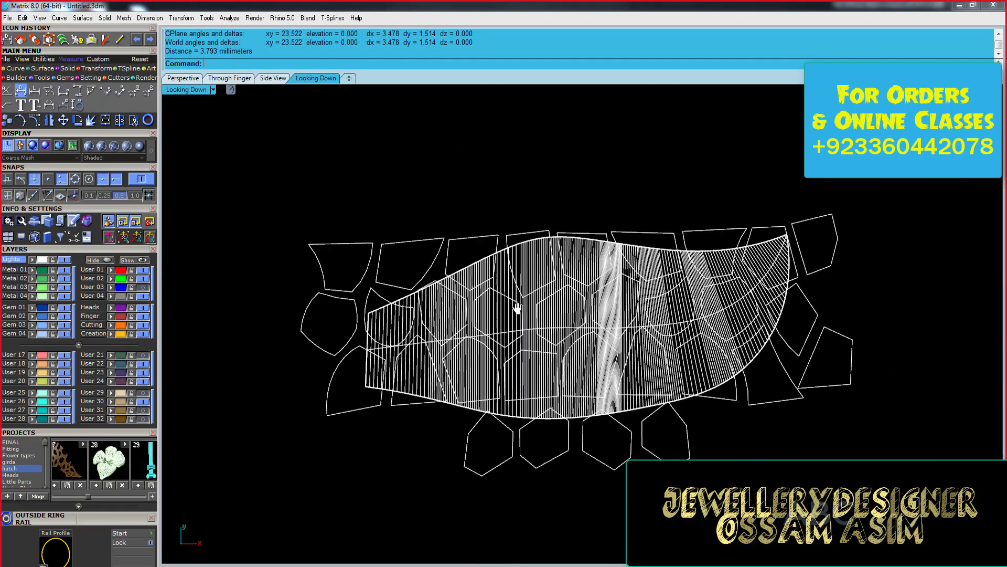
left_click_drag(655, 441, 552, 421)
key("Delete")
- Stretch the ten left-side cells to widen the single cell
scroll(335, 273, "up", 1)
left_click_drag(309, 194, 507, 391)
scroll(276, 285, "up", 1)
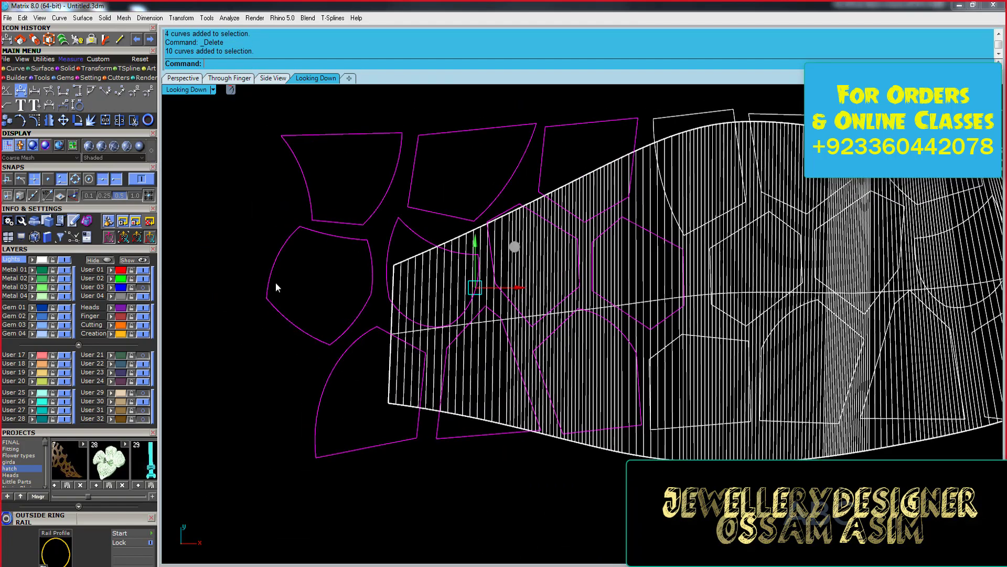
scroll(276, 285, "up", 1)
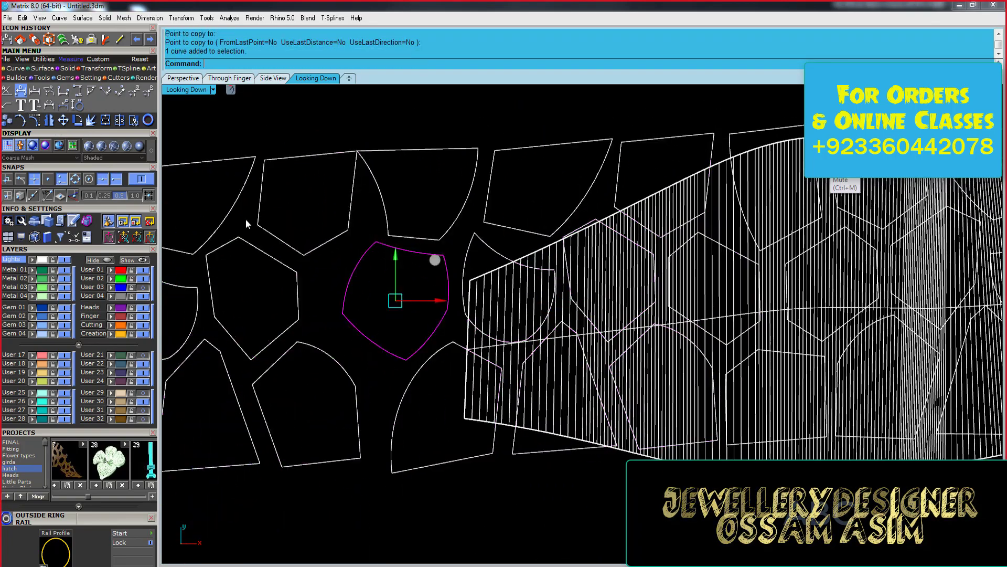
left_click(443, 256)
scroll(443, 256, "up", 1)
scroll(353, 272, "down", 2)
left_click(262, 299)
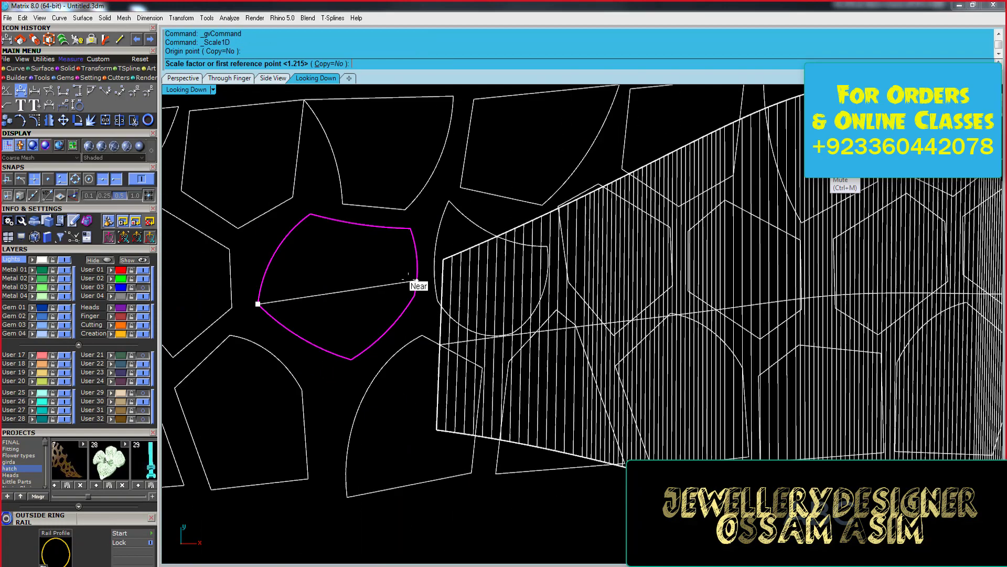
left_click(404, 283)
scroll(404, 284, "down", 2)
- Copy the left group of cells to extend the honeycomb pattern
left_click_drag(292, 225, 731, 434)
scroll(357, 286, "up", 2)
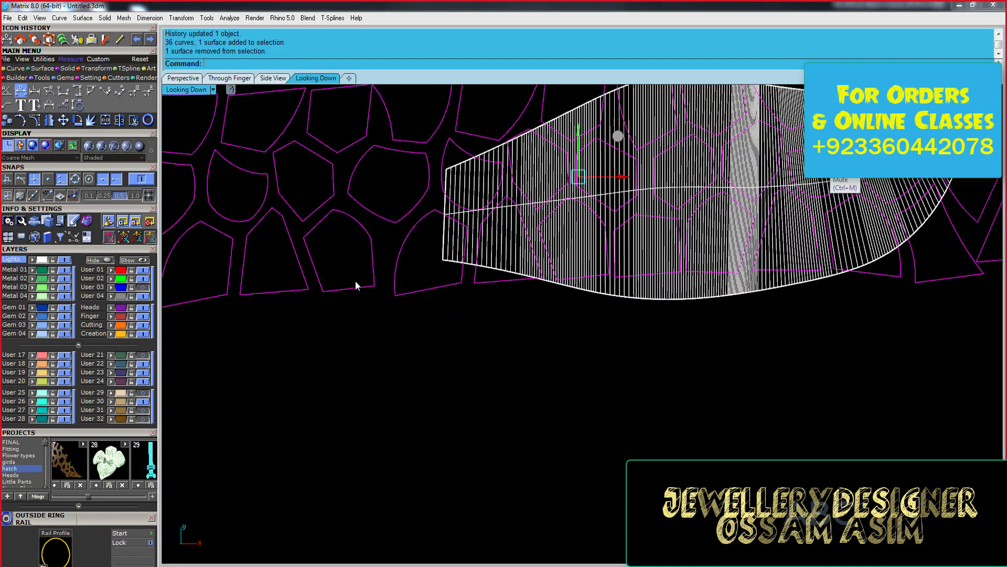
left_click(77, 90)
left_click(460, 365)
left_click(487, 463)
key("Return")
scroll(378, 256, "down", 2)
- Select all cells with the leaf, dismiss the history warning, and pick the leaf to trim
key("ctrl+a")
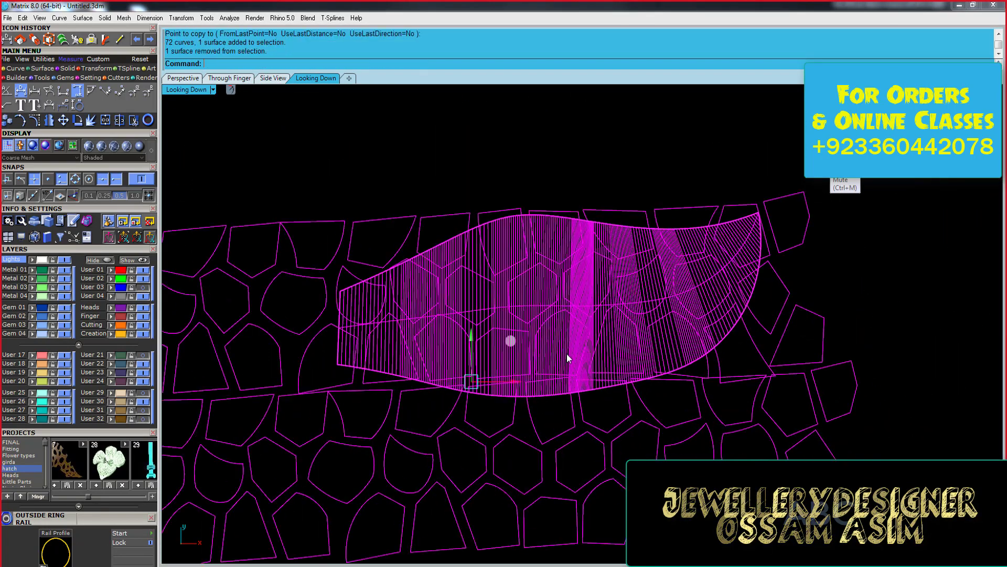
scroll(693, 261, "up", 1)
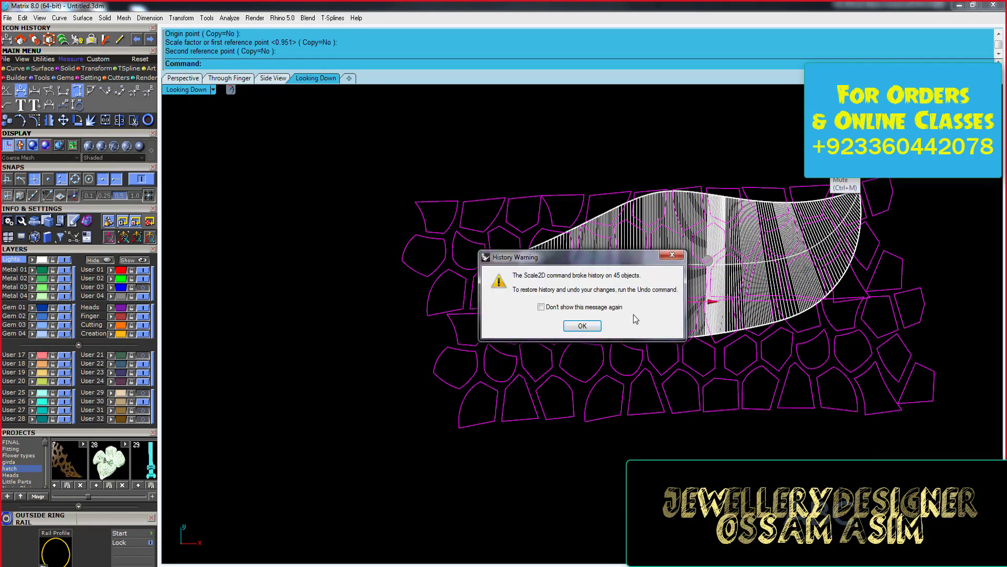
left_click(581, 322)
scroll(726, 224, "up", 3)
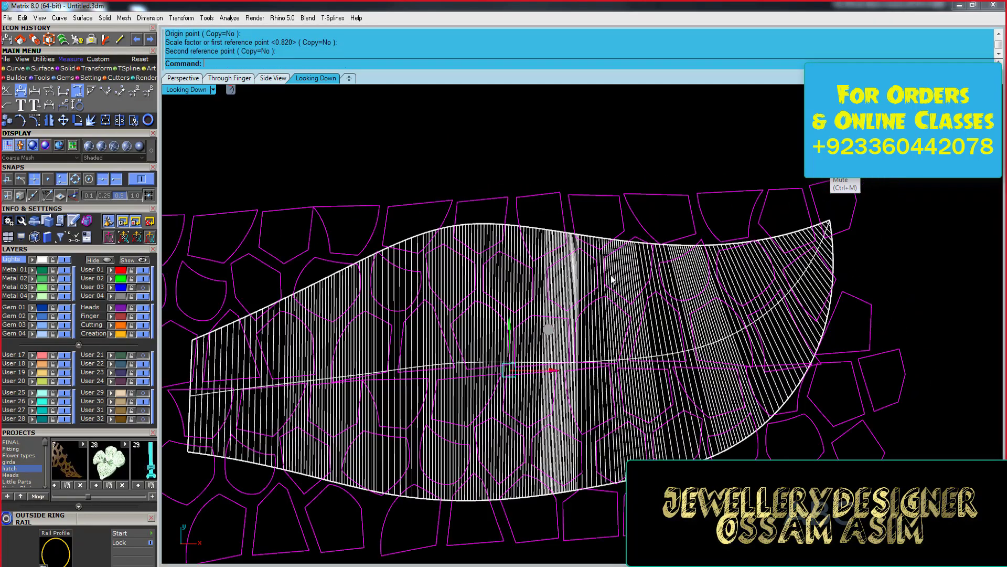
scroll(612, 277, "down", 2)
left_click(430, 307)
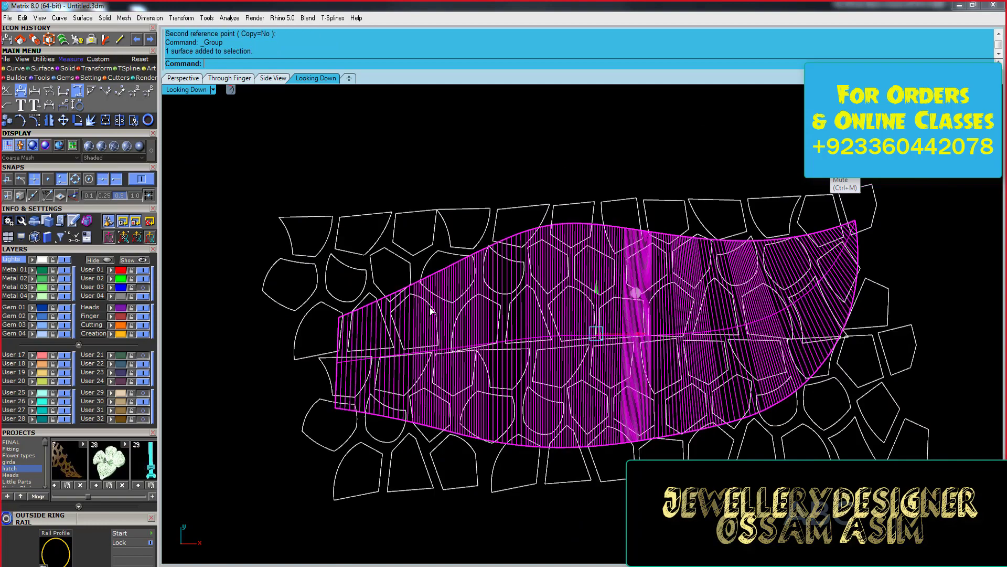
scroll(281, 358, "up", 2)
- Trim a few more cell openings from the leaf, then undo the cuts
left_click(102, 146)
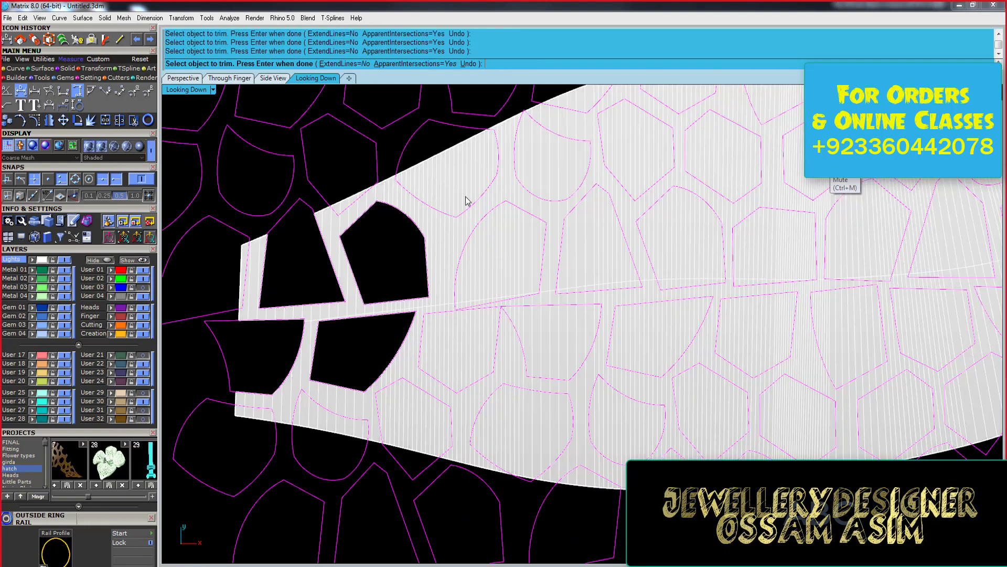
left_click(520, 430)
scroll(448, 404, "down", 3)
scroll(517, 172, "up", 3)
left_click(517, 172)
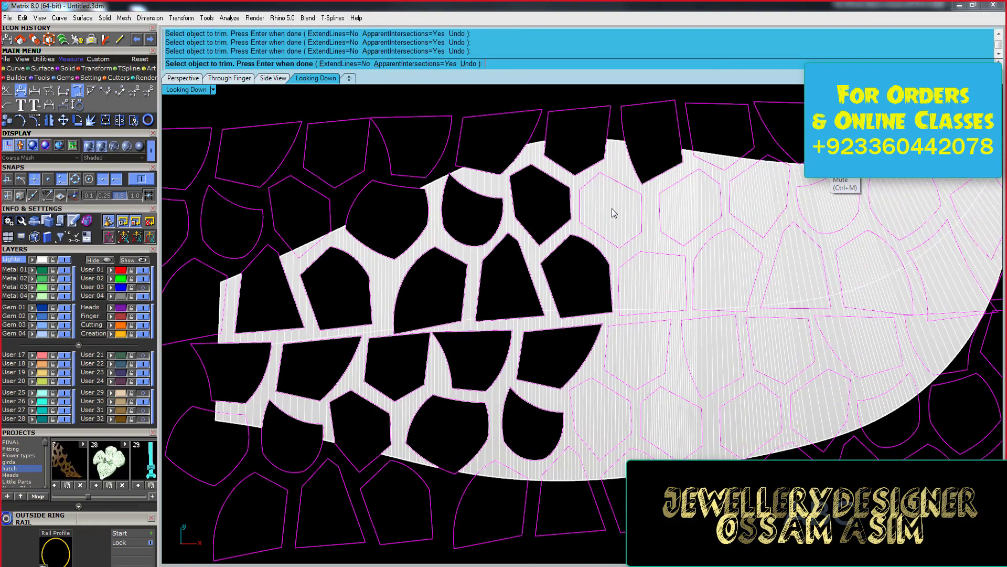
key("ctrl+z")
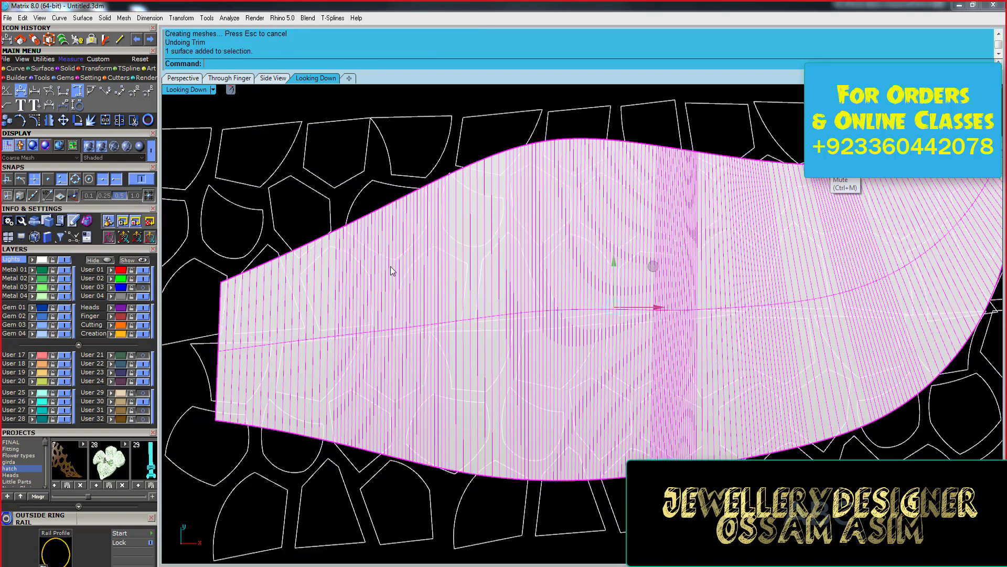
- Duplicate the leaf border and offset it 0.6 inward to form a rim
left_click(138, 106)
scroll(308, 281, "up", 3)
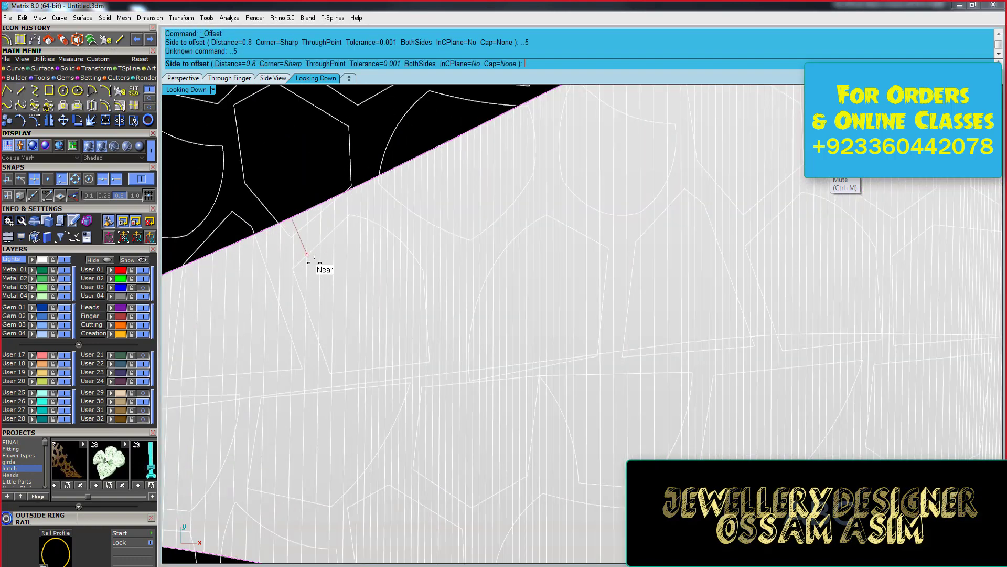
left_click(314, 260)
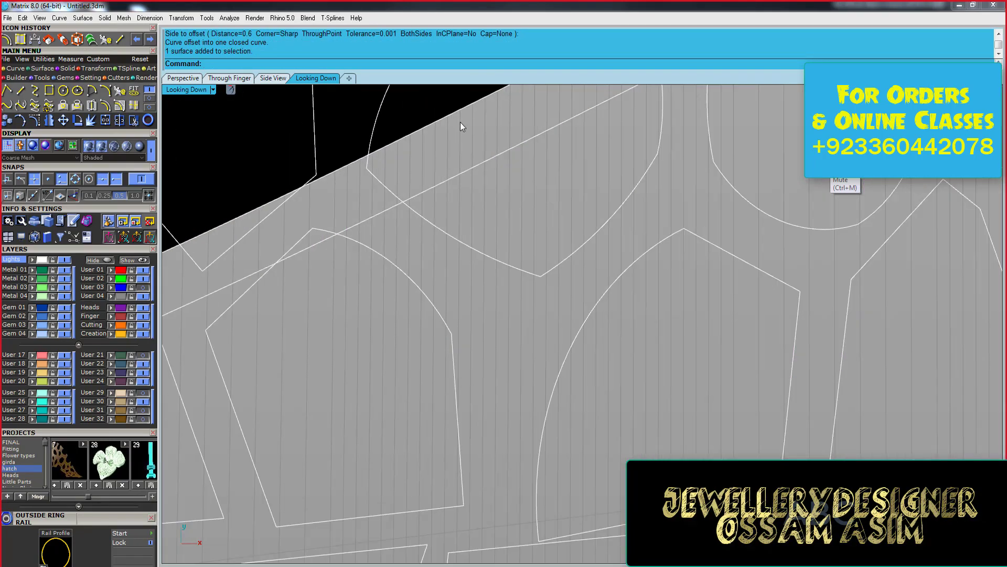
scroll(293, 247, "down", 5)
- Trial-trim cell openings inside the rim, choosing which overlapping pieces to remove
key("ctrl+t")
scroll(273, 334, "up", 3)
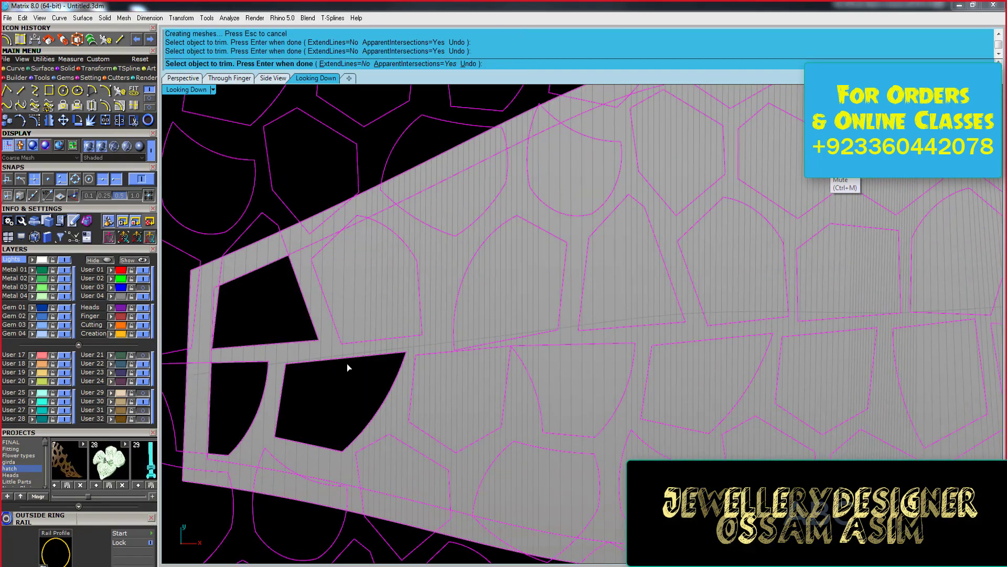
scroll(581, 242, "down", 2)
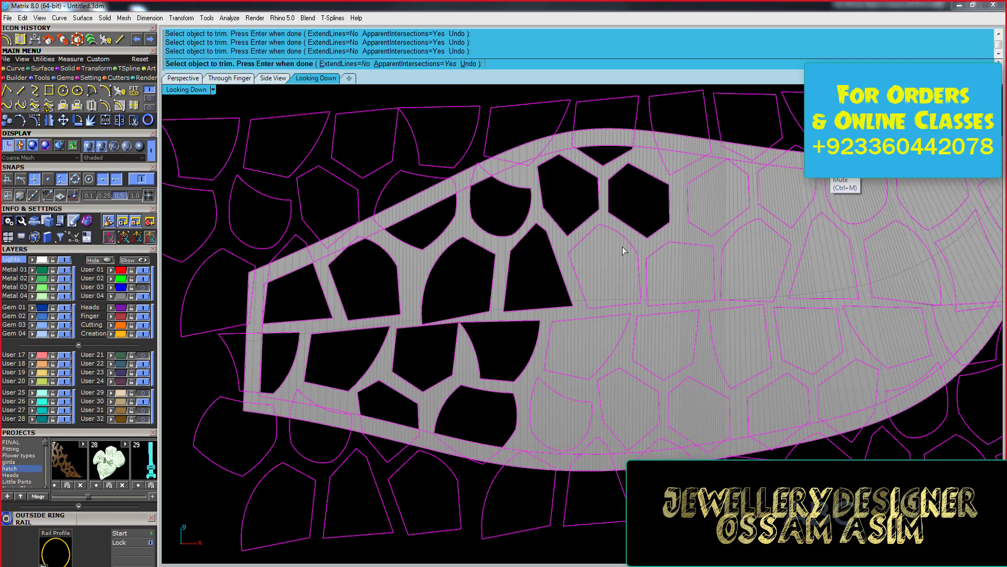
scroll(264, 383, "up", 3)
left_click(247, 399)
left_click(257, 416)
scroll(594, 361, "down", 3)
scroll(594, 361, "up", 1)
left_click(524, 445)
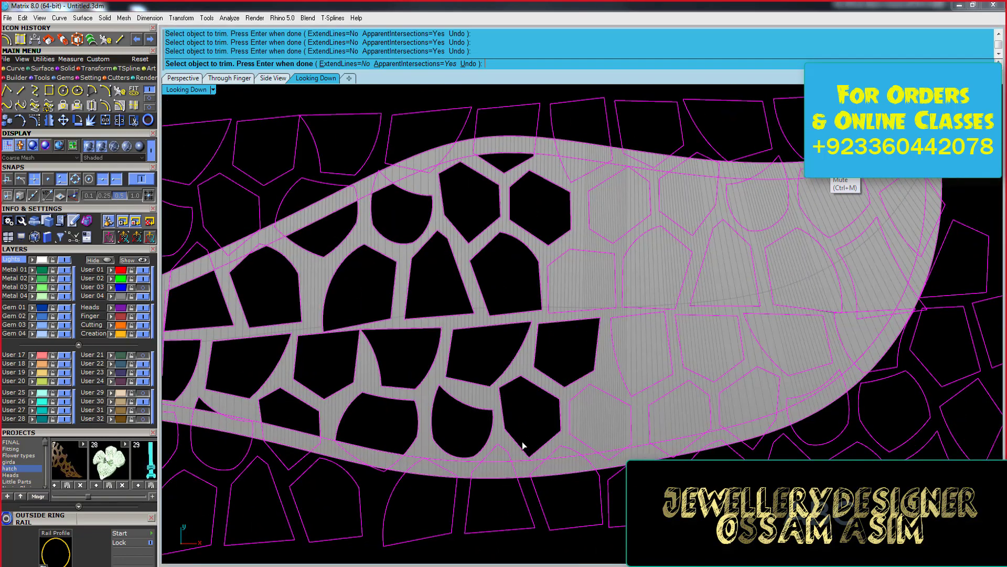
scroll(564, 453, "up", 3)
left_click(493, 237)
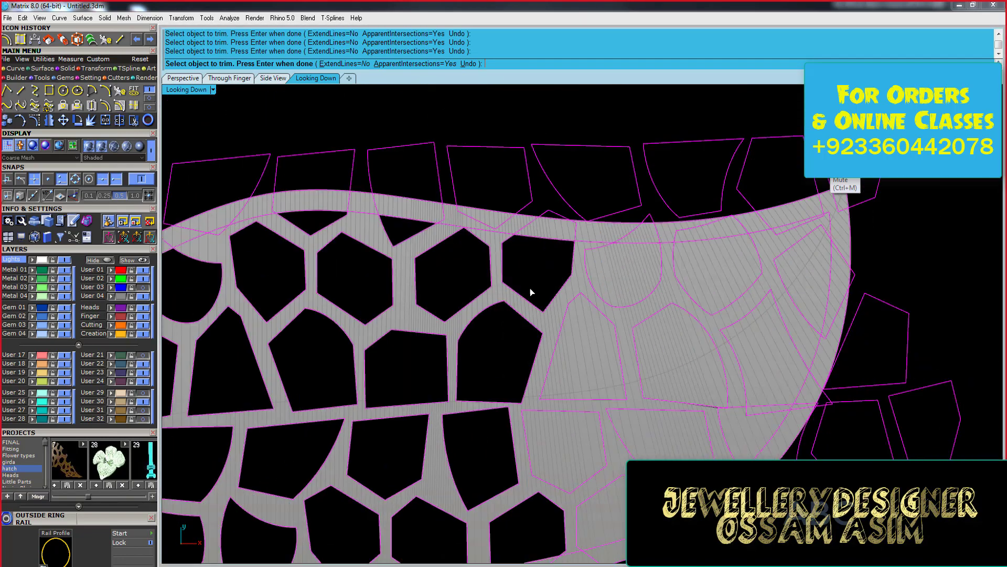
- Cut two more openings, then undo all trims and select the leaf surface
left_click(723, 442)
scroll(682, 410, "down", 3)
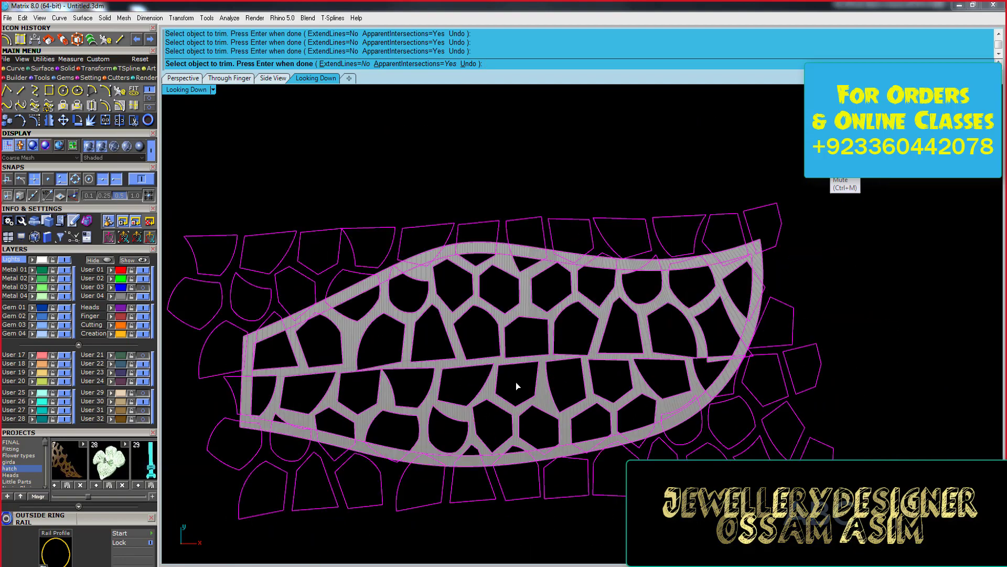
key("Return")
scroll(547, 427, "up", 3)
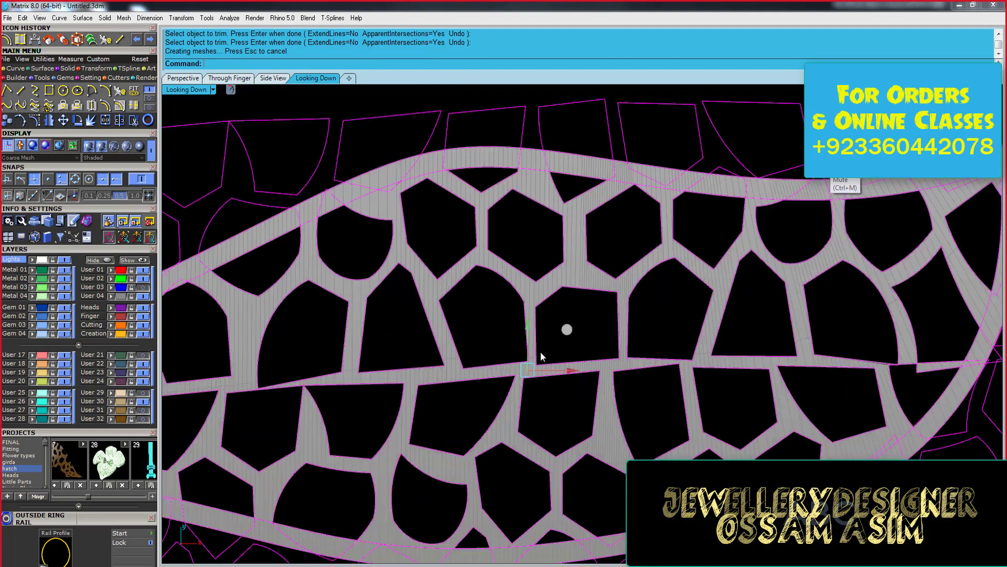
scroll(541, 352, "down", 3)
key("ctrl+z")
left_click(325, 356)
scroll(321, 357, "up", 5)
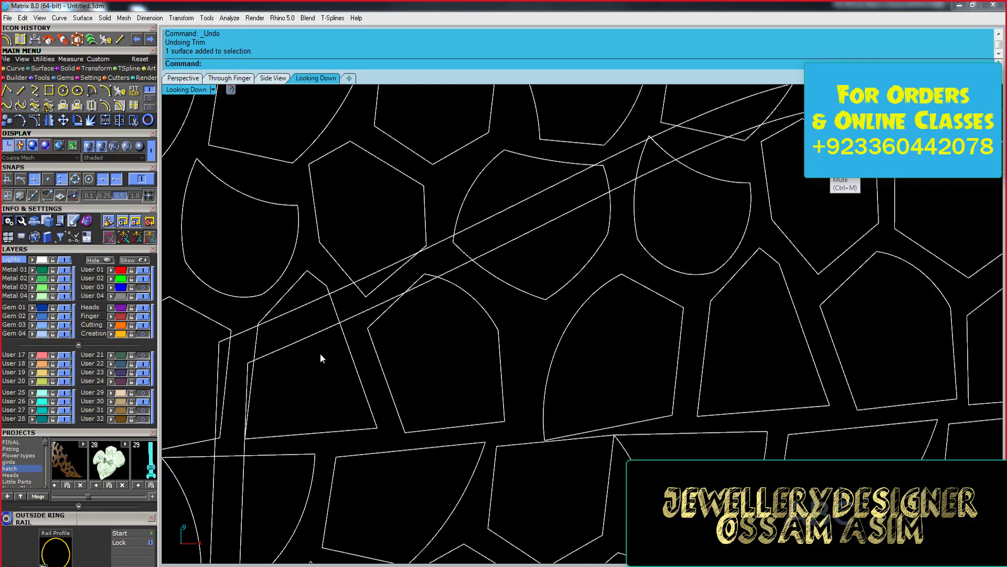
- Select the grouped cell curves and ungroup them
scroll(335, 288, "down", 5)
left_click(335, 289)
key("ctrl+shift+g")
scroll(362, 281, "down", 2)
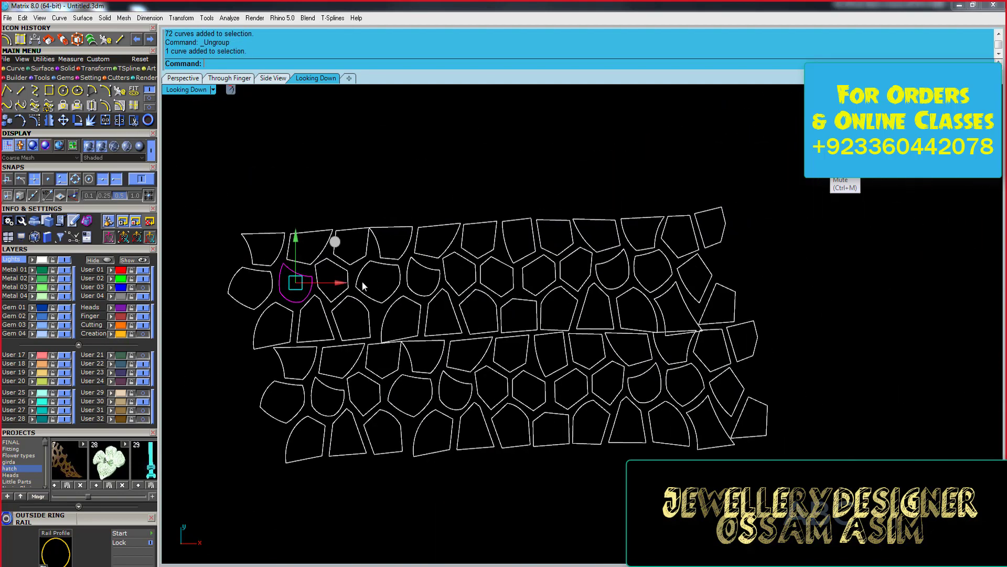
scroll(411, 303, "up", 5)
scroll(411, 303, "down", 5)
scroll(473, 283, "up", 3)
scroll(473, 284, "up", 3)
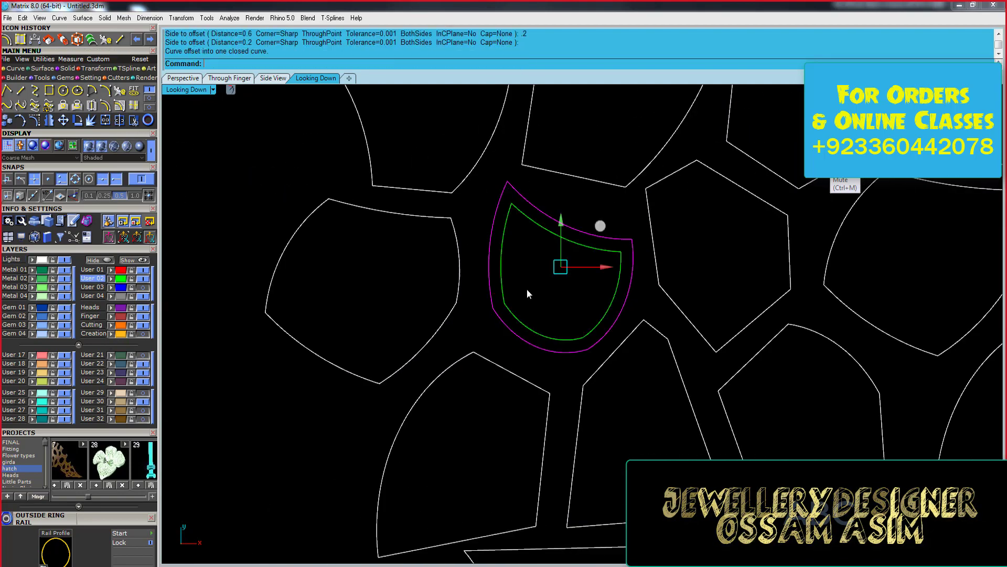
- Offset the first three cell outlines inward by 0.2
left_click(462, 376)
scroll(502, 437, "up", 4)
scroll(555, 398, "down", 1)
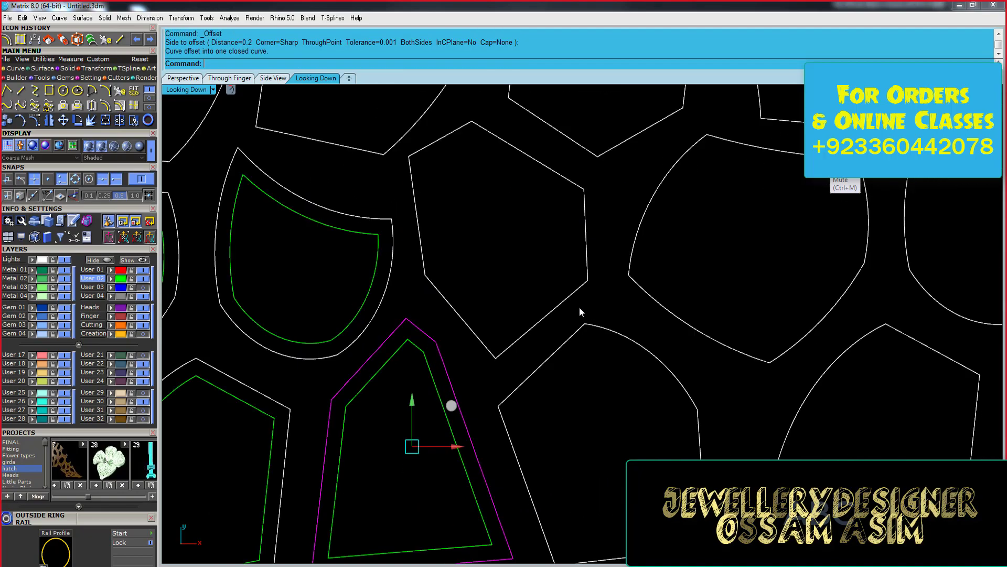
scroll(567, 405, "down", 3)
left_click(524, 442)
scroll(553, 388, "down", 1)
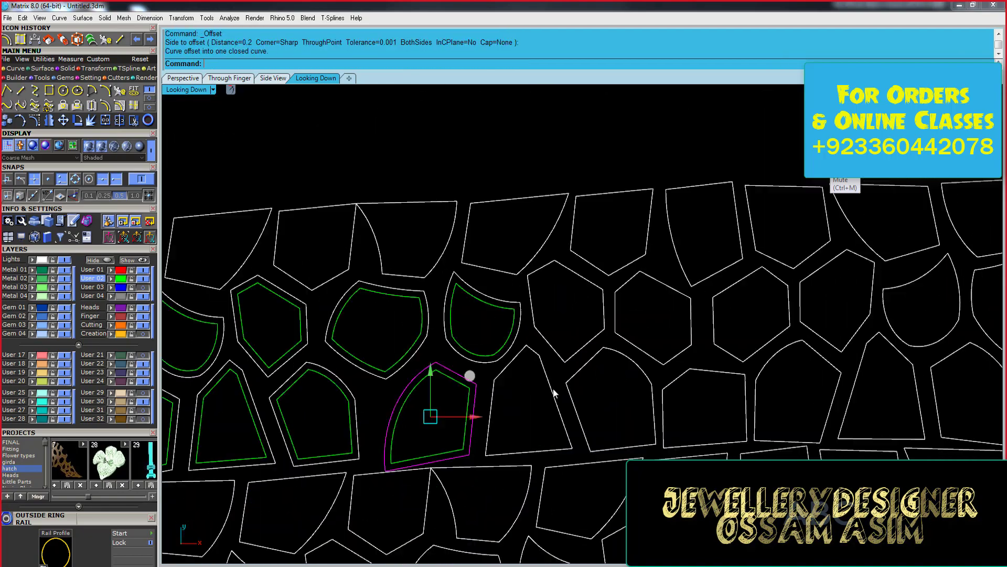
scroll(549, 317, "up", 3)
scroll(549, 317, "down", 2)
scroll(665, 387, "up", 3)
scroll(497, 397, "down", 2)
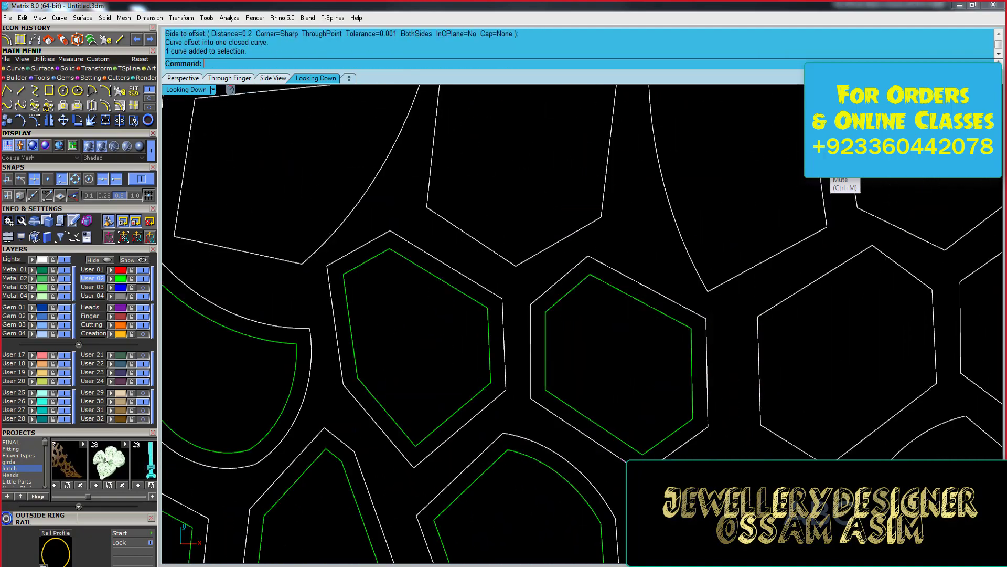
scroll(719, 403, "up", 2)
left_click(719, 403)
scroll(770, 328, "down", 2)
scroll(559, 385, "down", 2)
- Offset the remaining cells, including the pointed cell, inward by 0.2
left_click(559, 386)
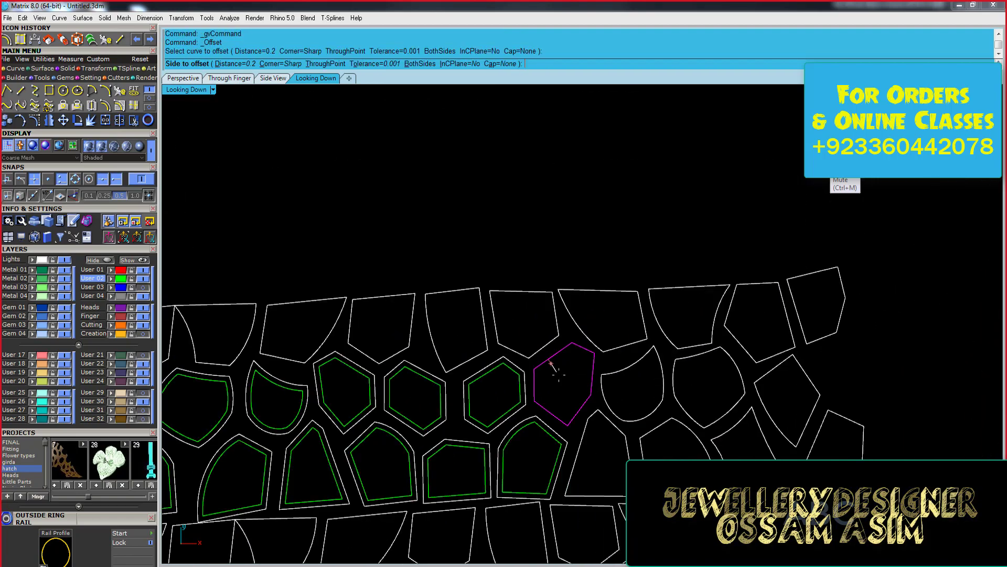
scroll(664, 395, "up", 3)
scroll(627, 411, "down", 2)
scroll(628, 412, "up", 2)
scroll(681, 271, "up", 1)
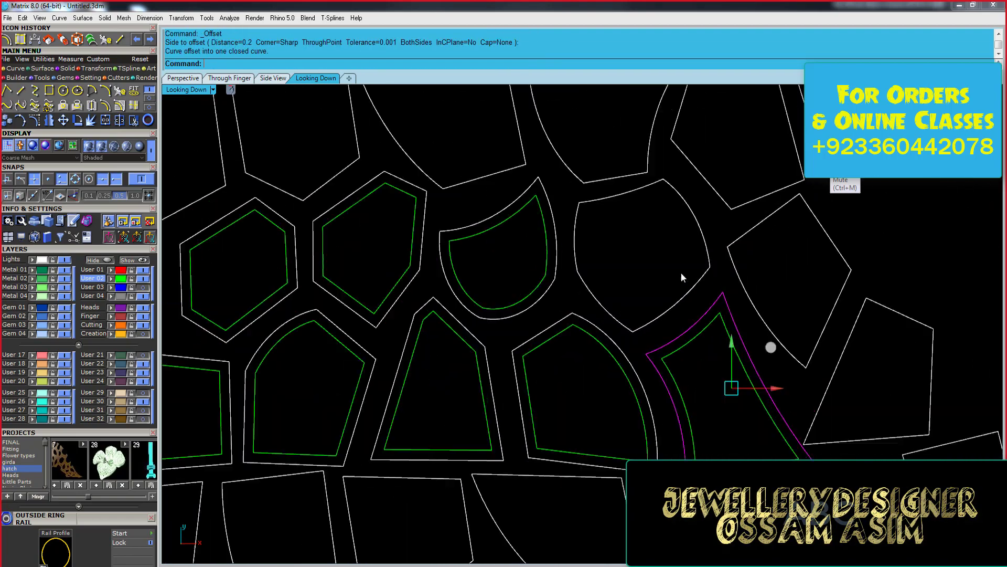
left_click(756, 251)
scroll(805, 447, "down", 1)
scroll(890, 286, "down", 2)
scroll(663, 281, "up", 4)
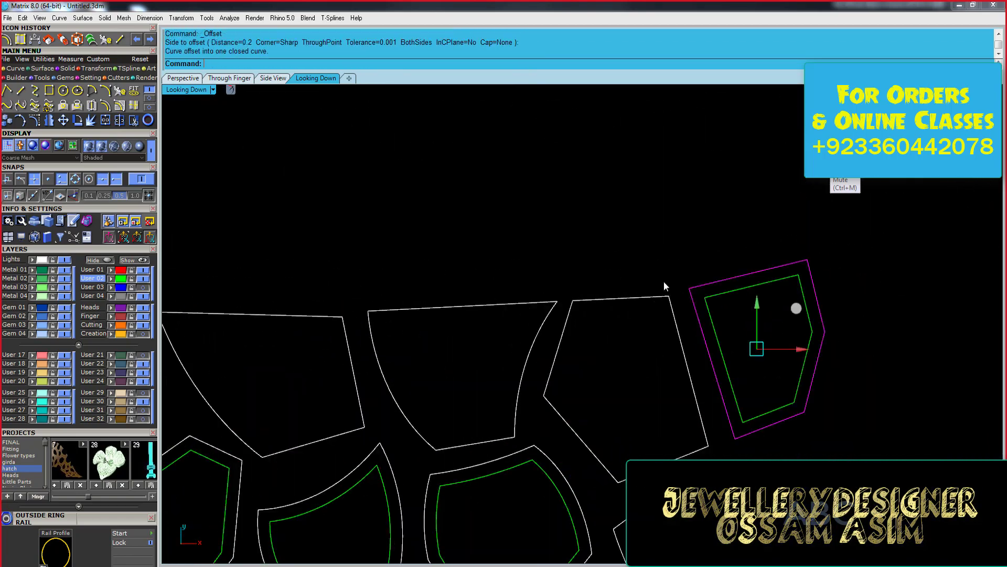
right_click_drag(379, 317, 482, 314)
key("Escape")
- Select a block of cell curves and set a base point for copying them
right_click_drag(340, 359, 410, 341)
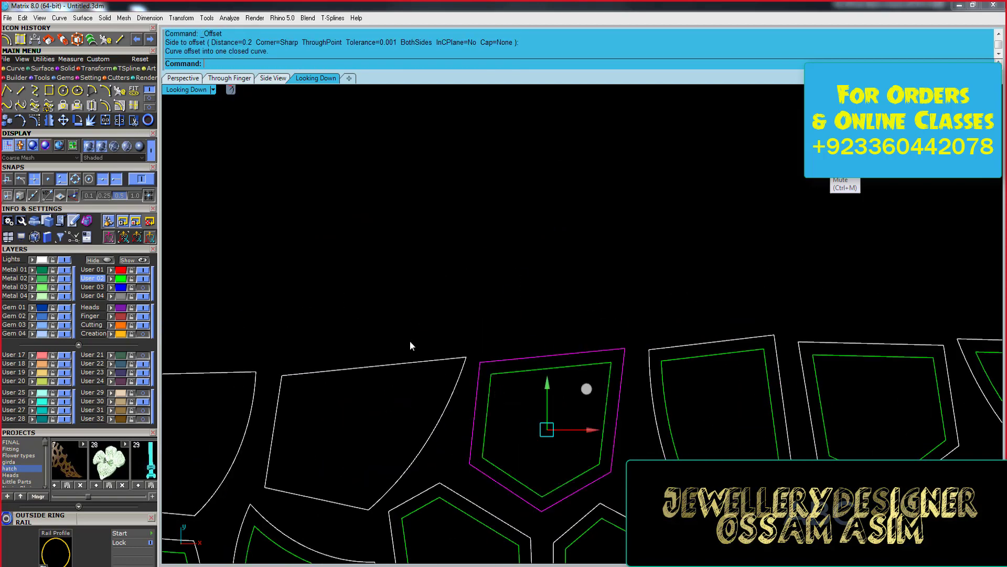
scroll(350, 404, "down", 3)
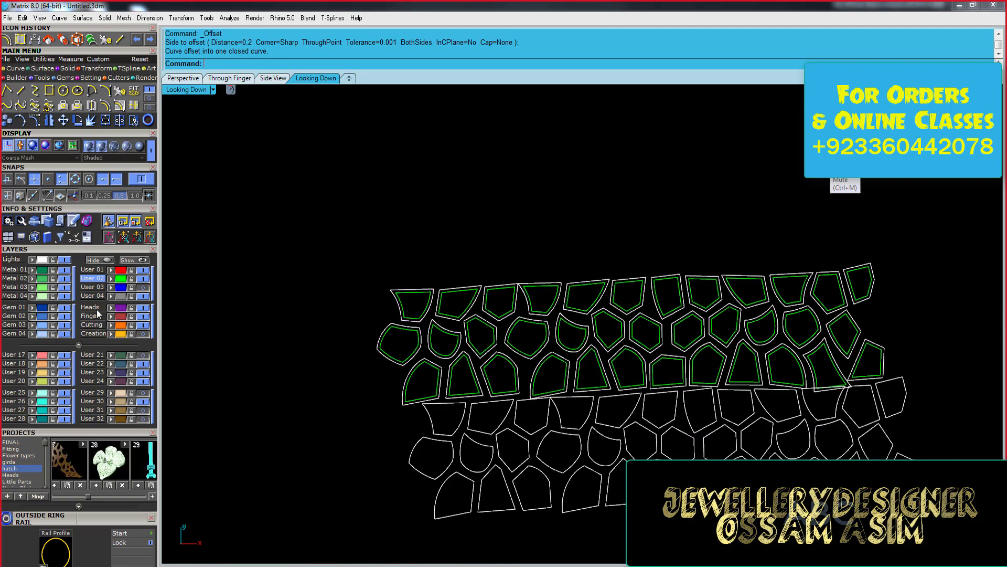
left_click_drag(451, 251, 577, 310)
scroll(525, 294, "up", 2)
scroll(524, 315, "up", 3)
left_click(226, 133)
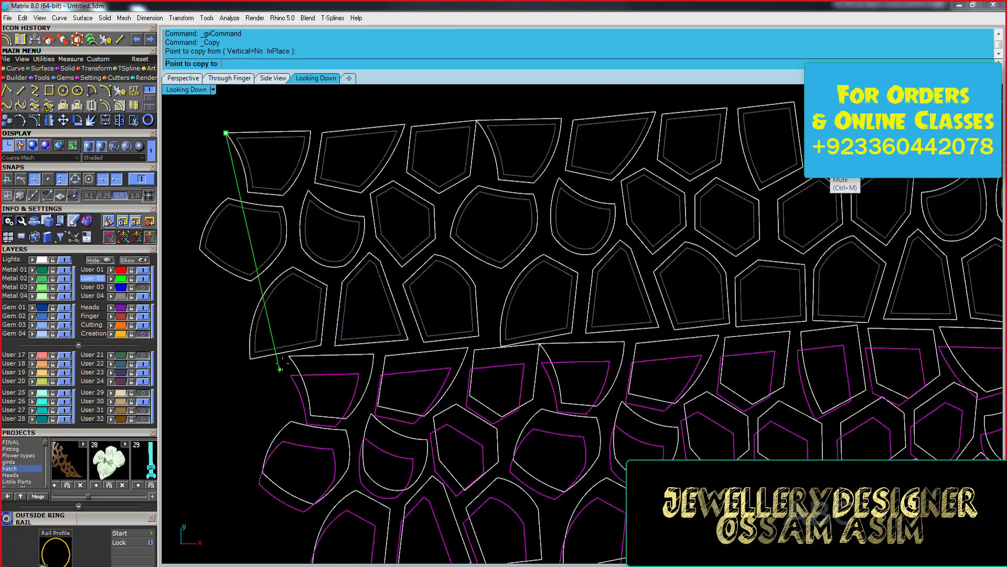
scroll(247, 435, "down", 3)
- Delete the original outer cell outlines, put the leaf surface on the red layer, and select the cell curves
key("Delete")
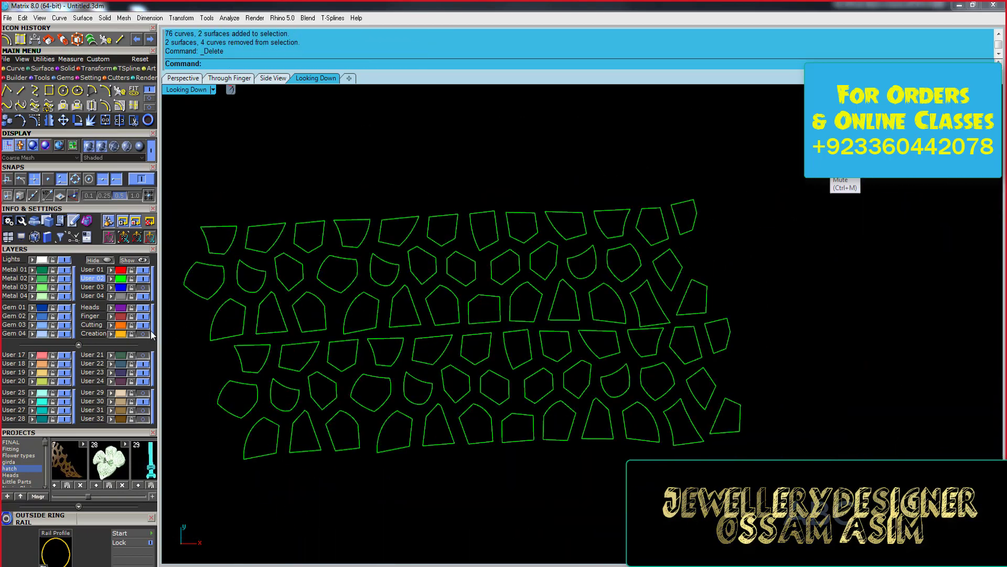
left_click(110, 270)
left_click(113, 272)
scroll(577, 314, "down", 3)
left_click_drag(341, 209, 724, 378)
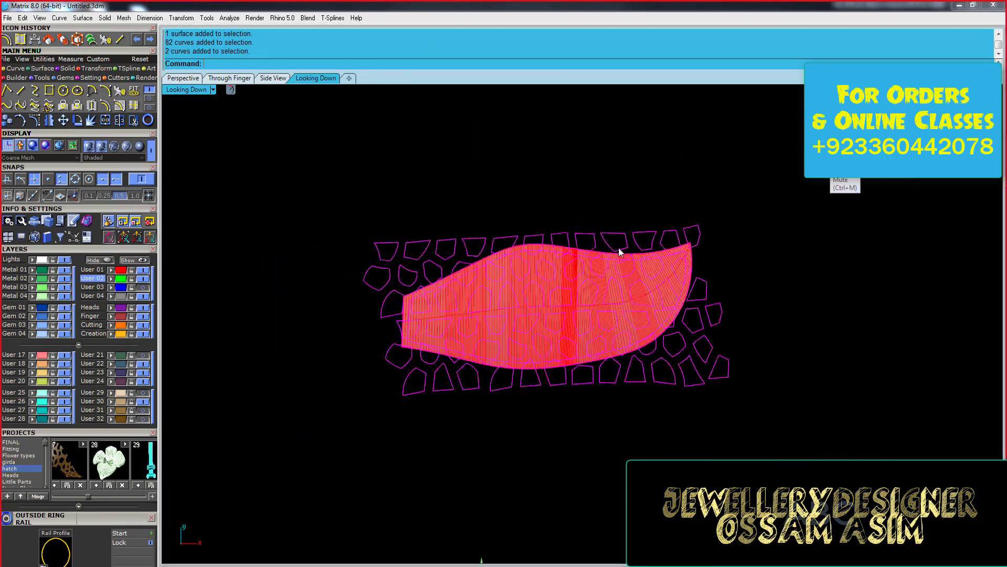
scroll(603, 294, "up", 4)
scroll(255, 331, "down", 3)
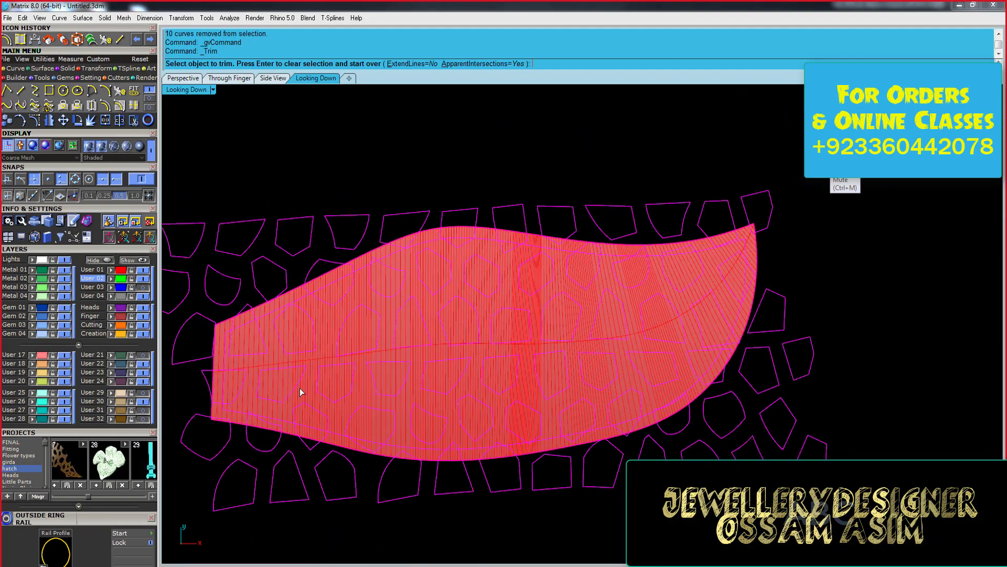
scroll(300, 388, "down", 3)
- Attempt a trim with the cell curves, hide the cyan piece's layers, then cancel it
left_click(63, 424)
scroll(460, 287, "up", 3)
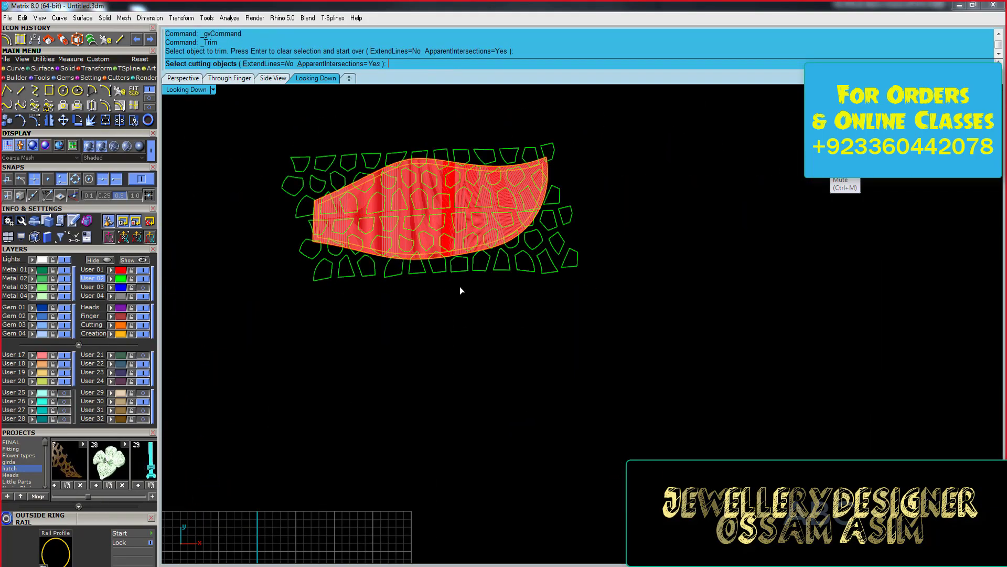
scroll(304, 219, "up", 3)
key("Return")
left_click(285, 194)
scroll(291, 193, "up", 2)
key("Escape")
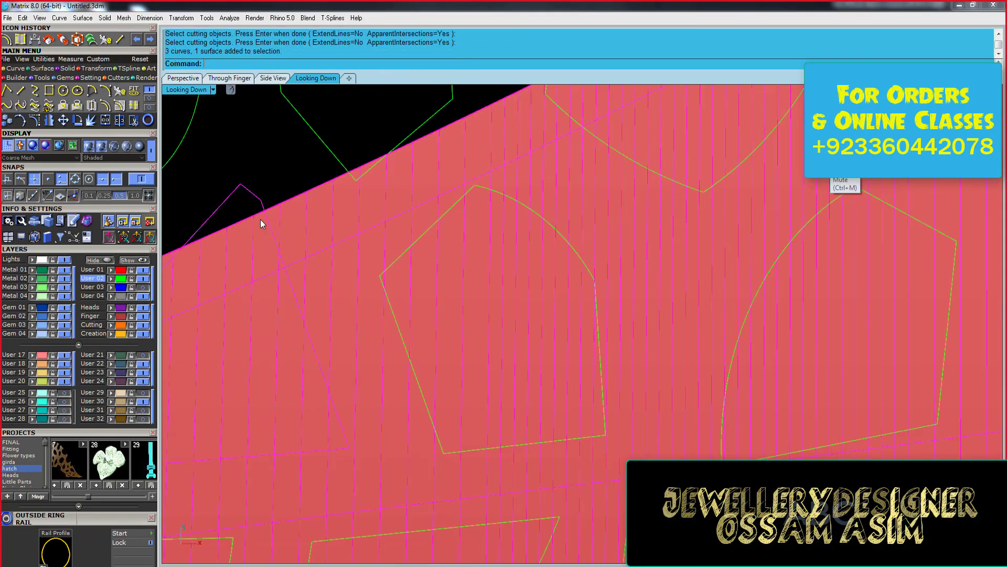
- Move the leaf surface onto the green layer and select the honeycomb curves as cutters
left_click(113, 279)
scroll(394, 276, "down", 3)
scroll(494, 281, "down", 2)
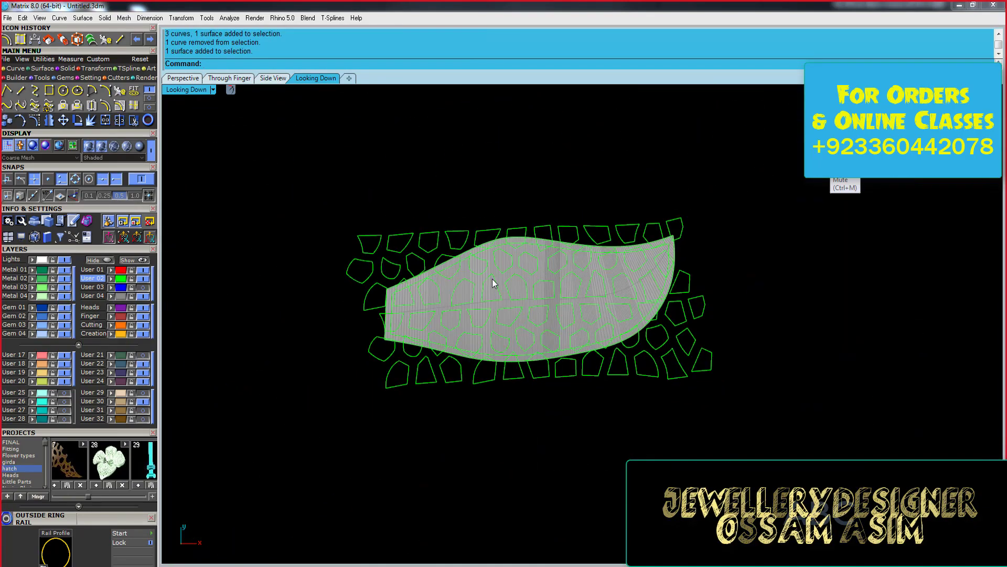
scroll(479, 319, "up", 3)
key("ctrl+a")
left_click(479, 320, "ctrl")
- Cut out every enclosed hexagon region of the band surface to pierce the honeycomb holes
left_click(134, 120)
scroll(440, 232, "up", 3)
left_click(246, 331)
left_click(444, 215)
left_click(352, 310)
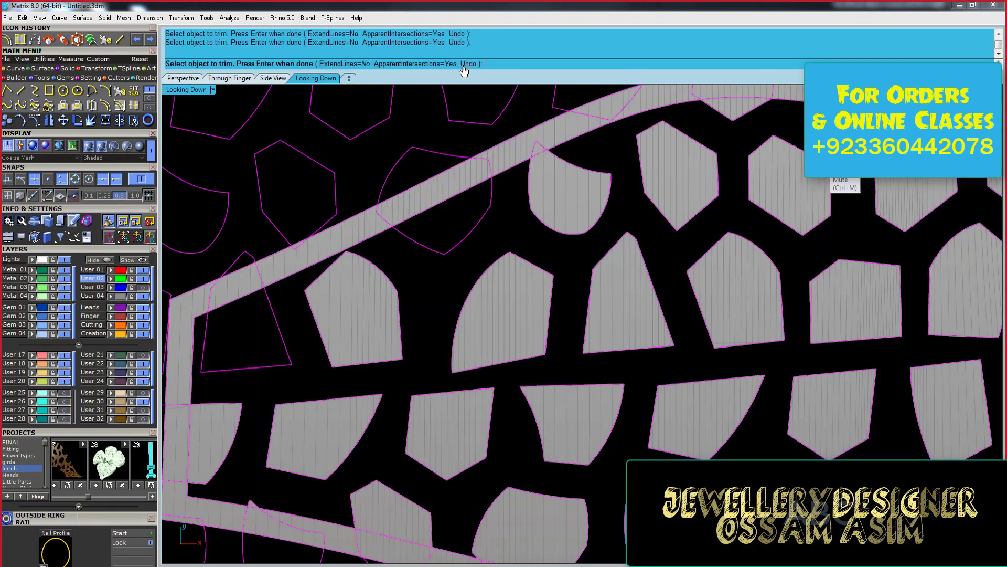
left_click(323, 435)
left_click(214, 435)
right_click_drag(214, 435, 554, 324)
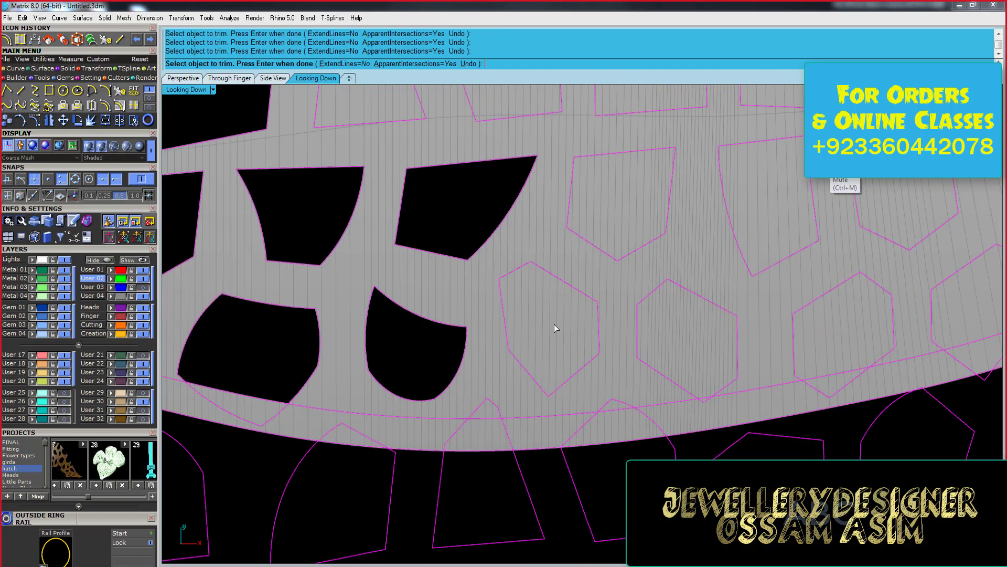
mouse_move(917, 200)
right_mouse_down()
mouse_move(648, 272)
mouse_move(325, 317)
mouse_move(394, 251)
mouse_move(674, 294)
right_mouse_up()
left_click(675, 294)
left_click(613, 301)
scroll(612, 301, "down", 2)
key("Return")
scroll(417, 261, "down", 5)
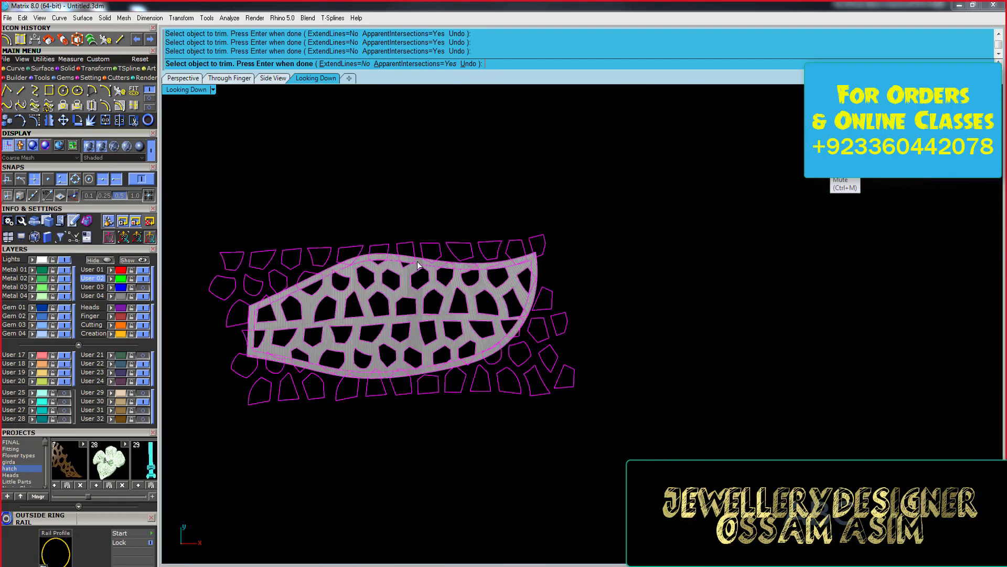
scroll(445, 363, "up", 2)
scroll(399, 389, "up", 3)
- Paste a copy of the flat leaf surface and select it
key("ctrl+v")
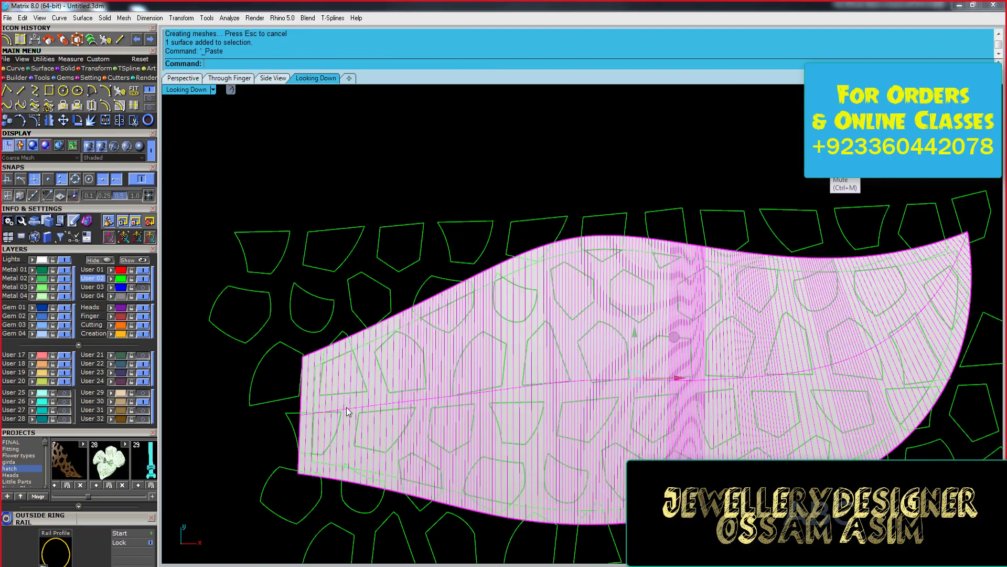
scroll(221, 431, "up", 4)
scroll(525, 383, "down", 3)
left_click(524, 378)
left_click(532, 399)
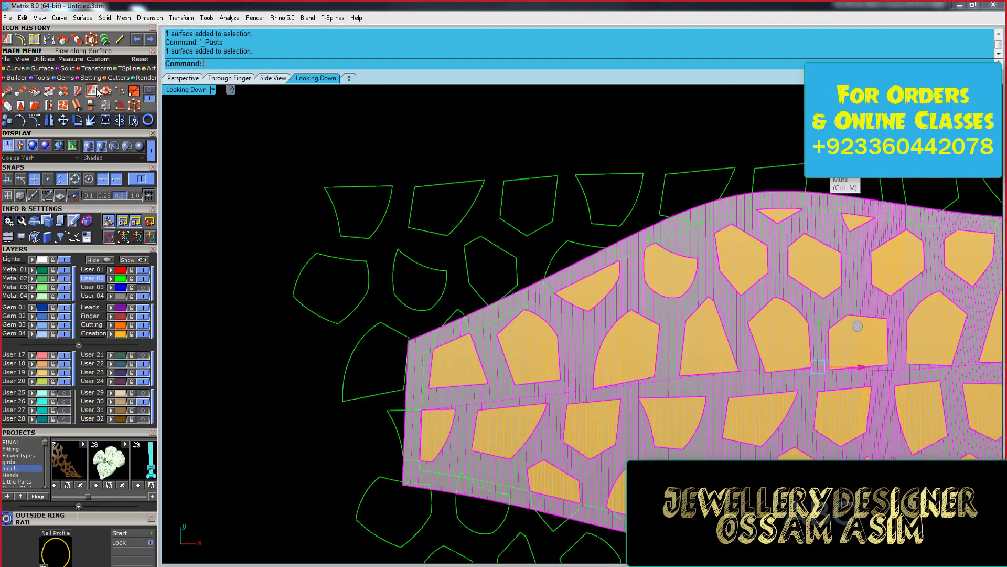
- Flow the pierced surface from the flat base onto the curved leaf top of the ring
left_click(97, 92)
scroll(378, 203, "down", 3)
scroll(262, 392, "up", 2)
left_click(296, 400)
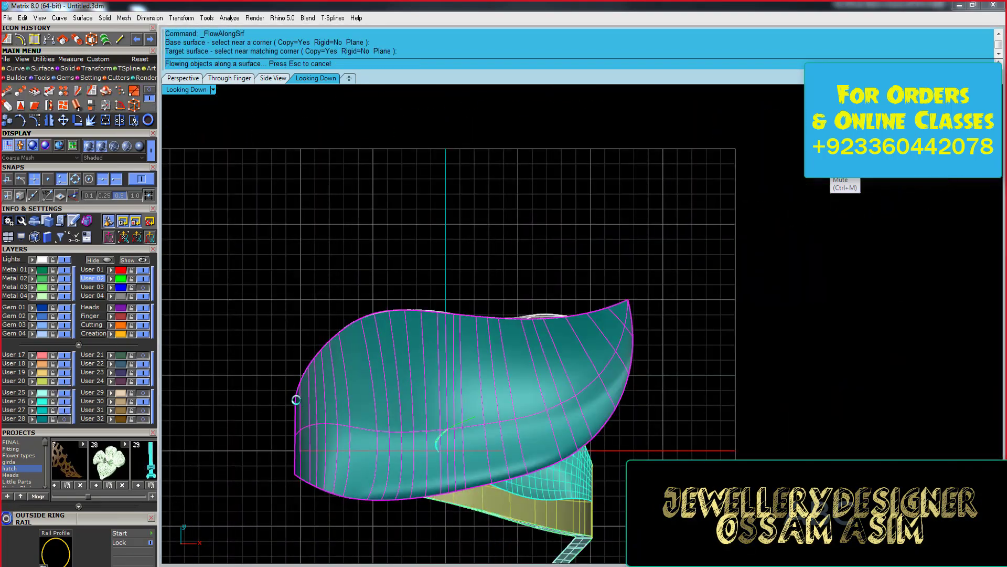
scroll(606, 384, "up", 1)
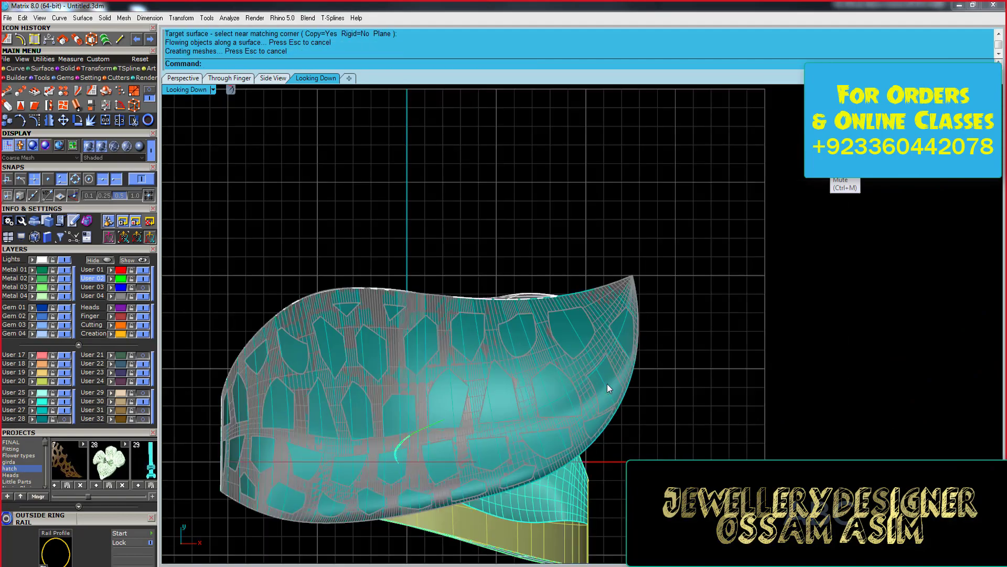
scroll(303, 255, "up", 2)
- Select the flowed leaf surface and inspect the ring in the Perspective view
left_click(328, 386)
left_click(341, 420)
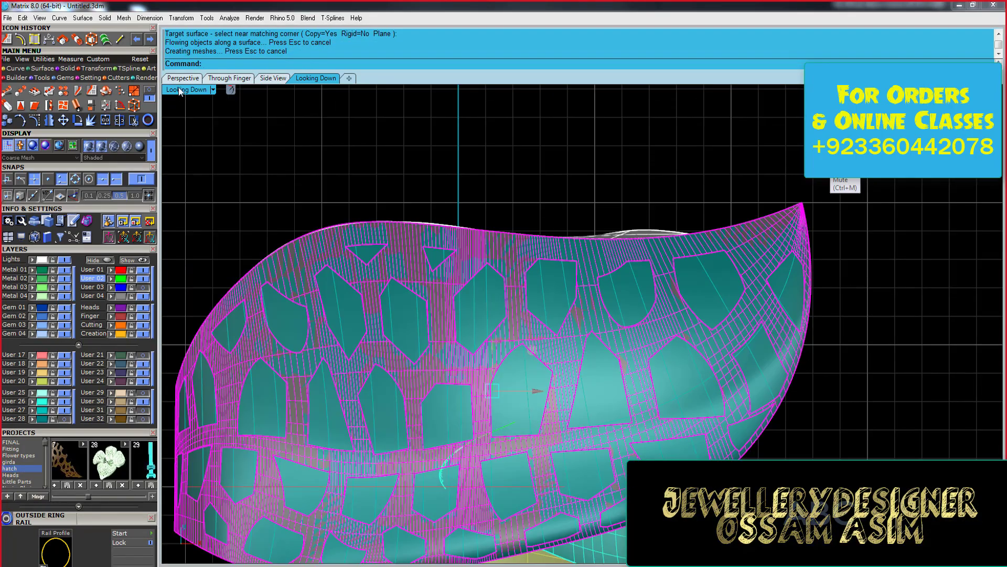
left_click(183, 78)
right_click_drag(756, 221, 565, 383)
scroll(615, 316, "up", 3)
scroll(530, 464, "down", 1)
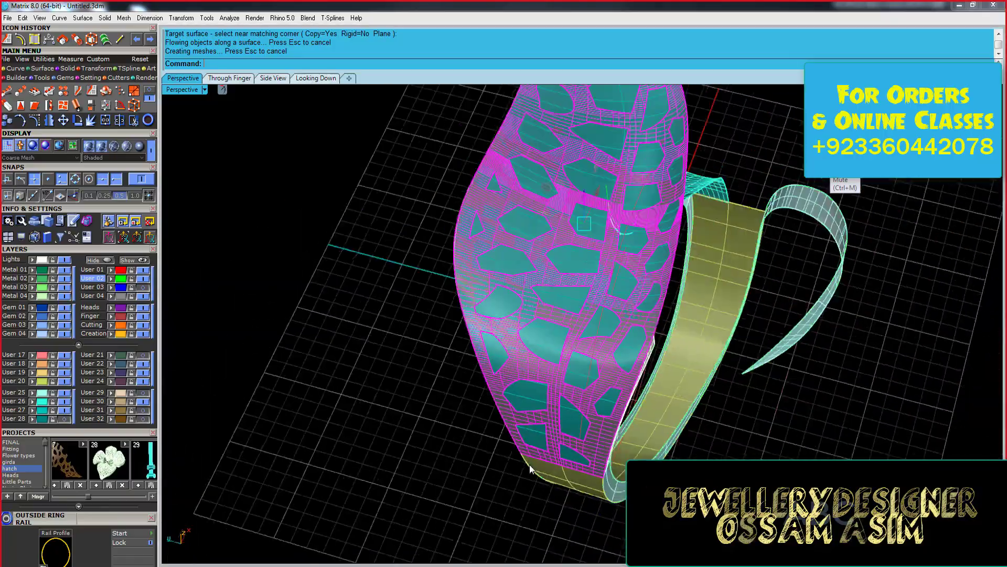
right_click_drag(530, 464, 543, 278)
- Select the pierced leaf surface, then copy and paste it
left_click(544, 278)
scroll(515, 321, "down", 2)
scroll(514, 321, "up", 4)
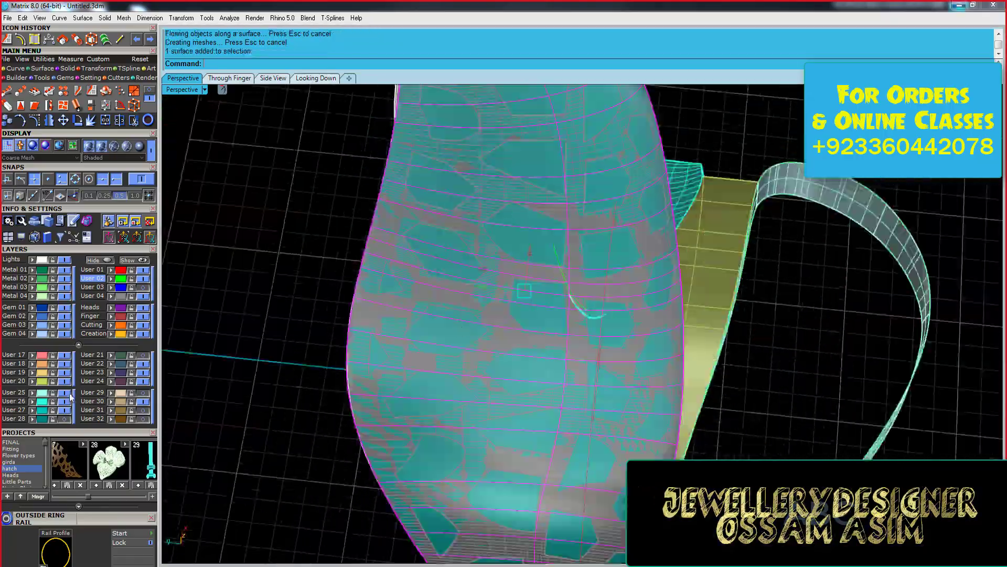
scroll(523, 290, "down", 3)
left_click(540, 173)
right_click_drag(540, 173, 420, 262)
scroll(348, 197, "up", 4)
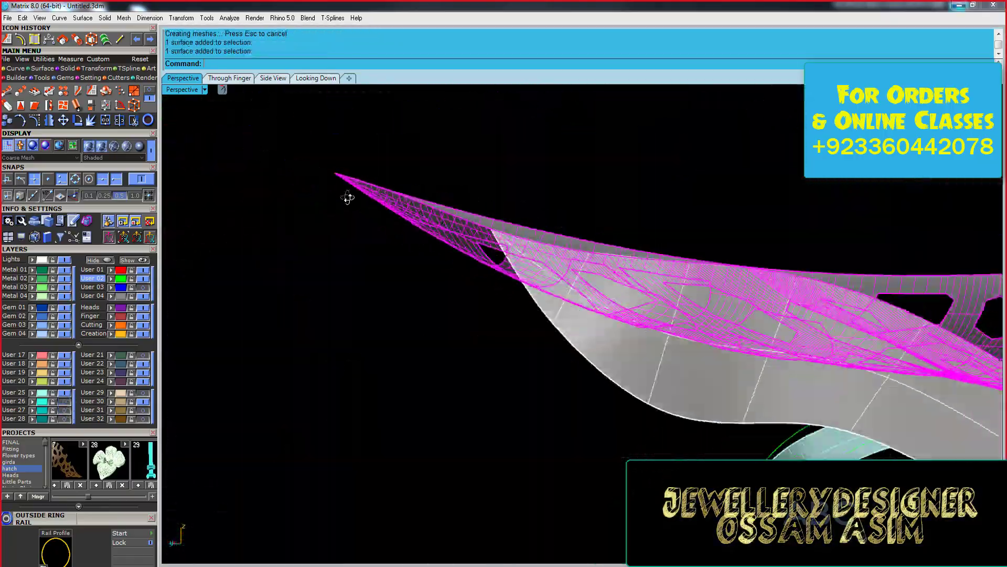
right_click_drag(348, 198, 189, 131)
scroll(497, 300, "down", 3)
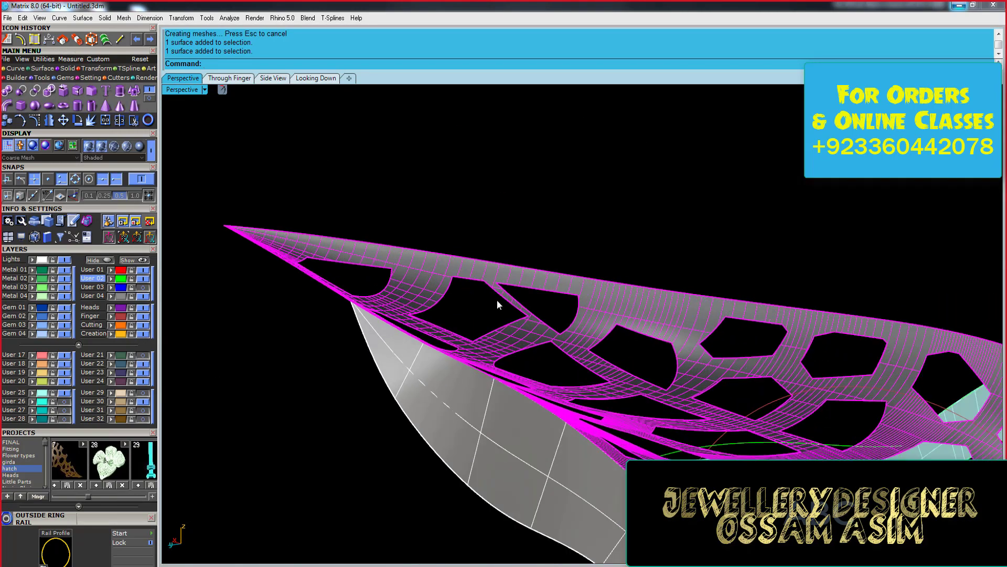
mouse_move(497, 300)
right_mouse_down()
mouse_move(454, 241)
mouse_move(454, 219)
right_mouse_up()
key("ctrl+c")
key("ctrl+v")
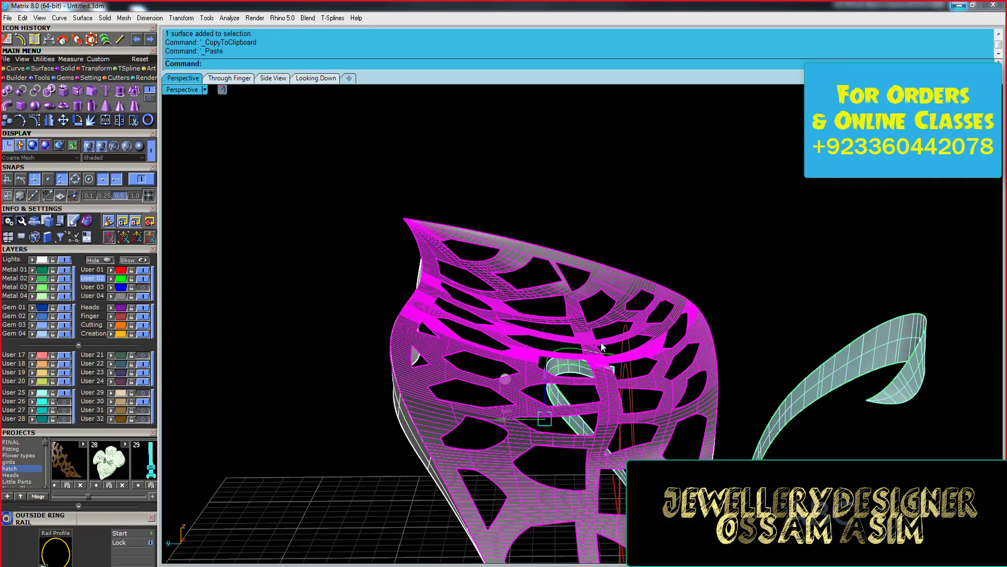
- Offset the pierced leaf surface by 0.15 into a green shell
left_click(84, 102)
scroll(452, 254, "up", 2)
scroll(451, 255, "up", 2)
type(".15")
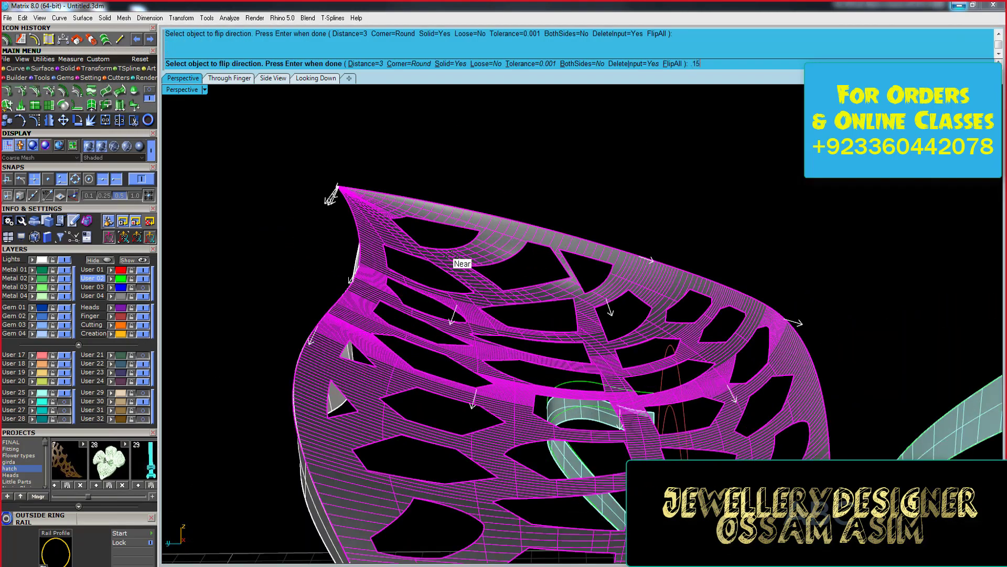
key("Return")
mouse_move(447, 210)
right_mouse_down()
mouse_move(483, 320)
mouse_move(383, 330)
mouse_move(536, 262)
mouse_move(473, 341)
mouse_move(525, 315)
right_mouse_up()
scroll(483, 320, "up", 3)
- Duplicate the shell's 39 hole borders as curves with DupBorder
left_click(63, 46)
right_click_drag(283, 173, 313, 207)
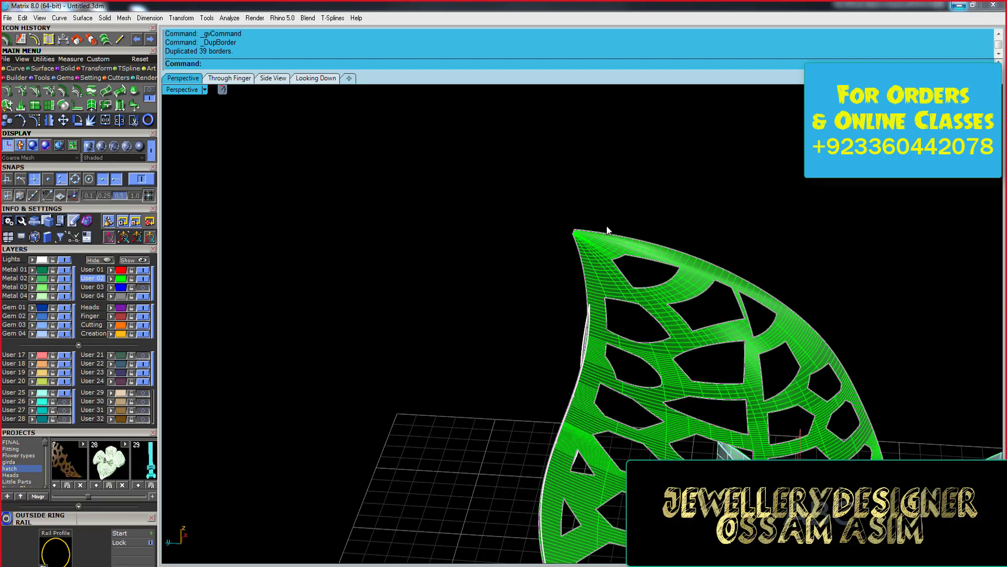
right_click_drag(607, 231, 591, 237)
- Hide the User 02 layer and select the duplicated border curves for round pipe rims
left_click(143, 279)
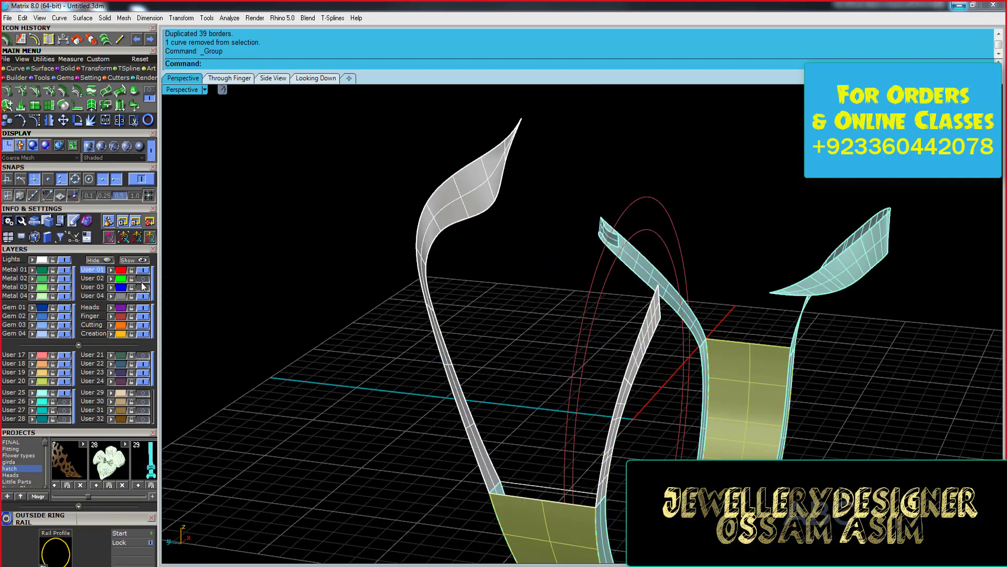
left_click(501, 294)
left_click(525, 315)
right_click_drag(525, 315, 486, 317)
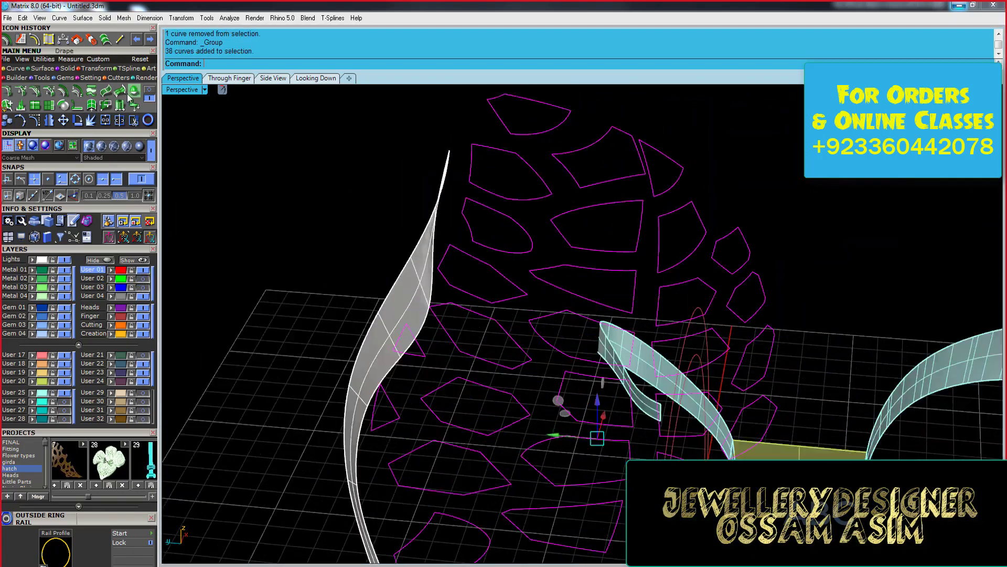
right_click_drag(390, 237, 371, 246)
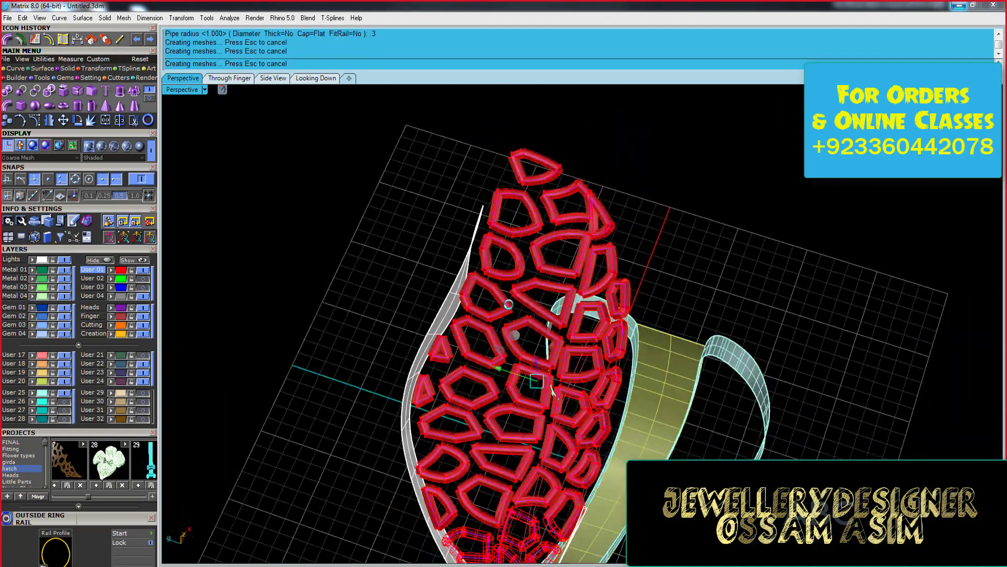
- Check the rims in rendered metal display, undo the pipes and grouping, and return to shaded
left_click(134, 148)
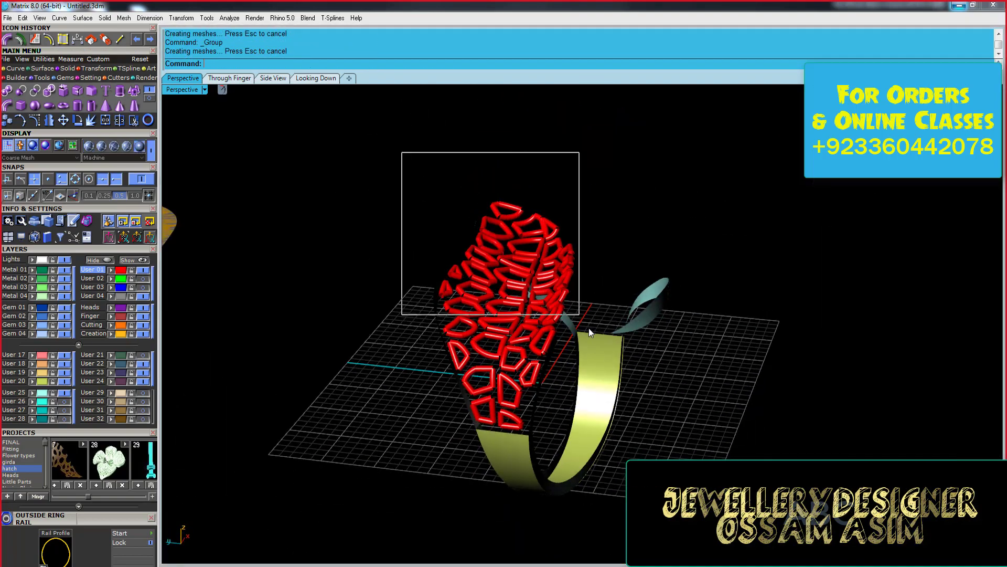
key("ctrl+z")
scroll(533, 331, "up", 5)
left_click(101, 146)
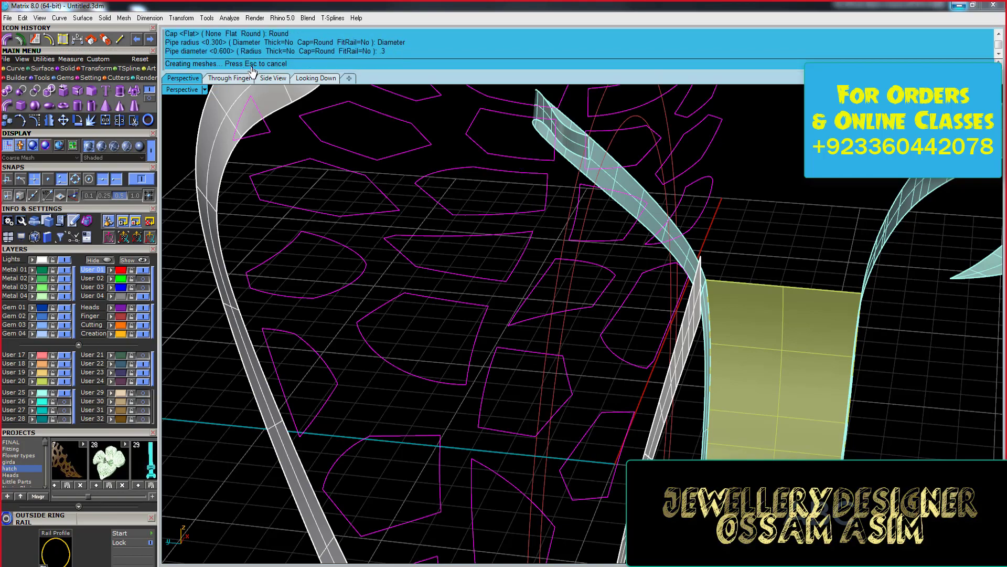
scroll(473, 262, "down", 5)
right_click_drag(472, 220, 455, 212)
scroll(455, 212, "up", 2)
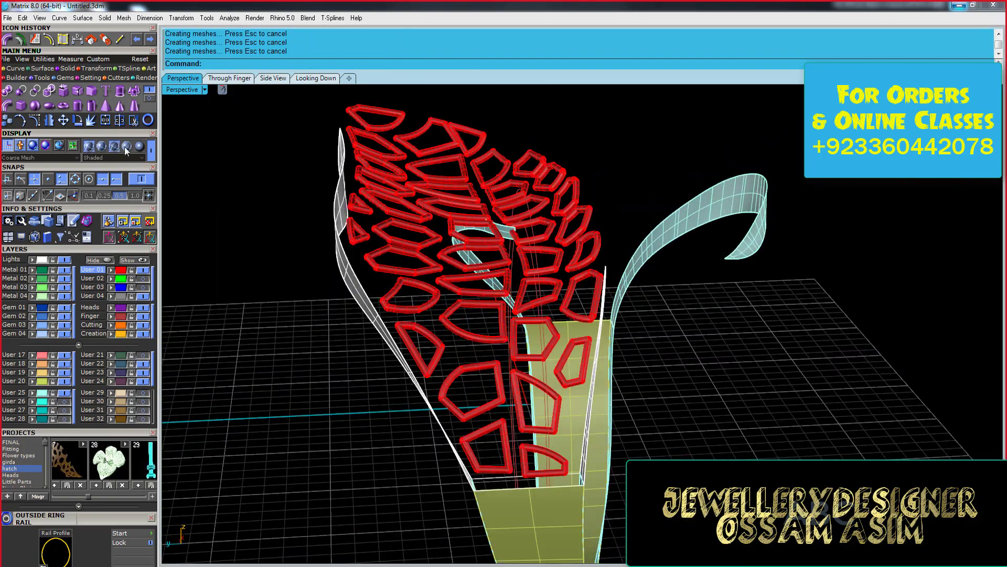
- In rendered display, select all the round pipe rims and group them
left_click(126, 147)
left_click_drag(348, 101, 569, 329)
scroll(575, 288, "up", 5)
key("ctrl+g")
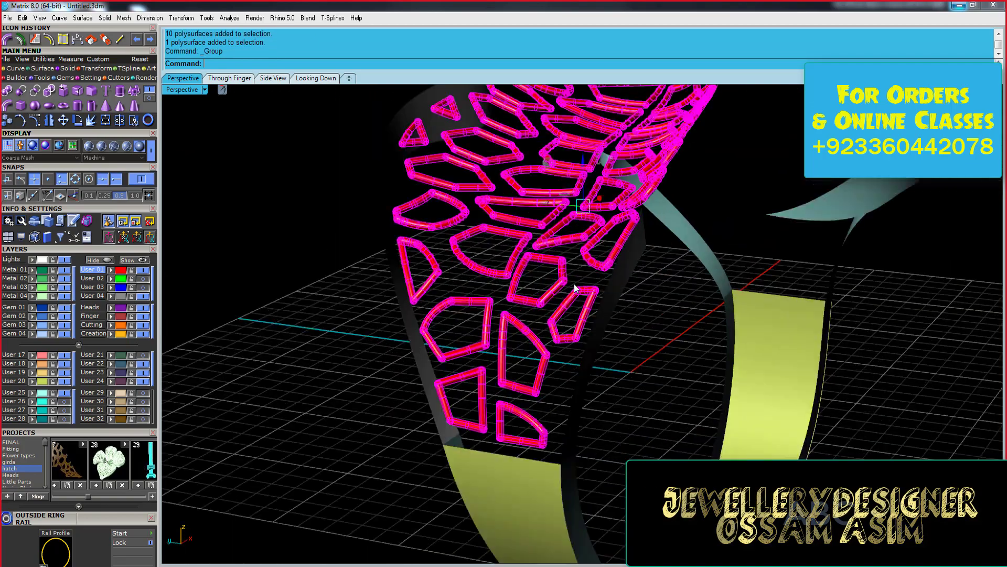
scroll(575, 289, "up", 5)
right_click_drag(544, 364, 572, 388)
scroll(518, 348, "down", 2)
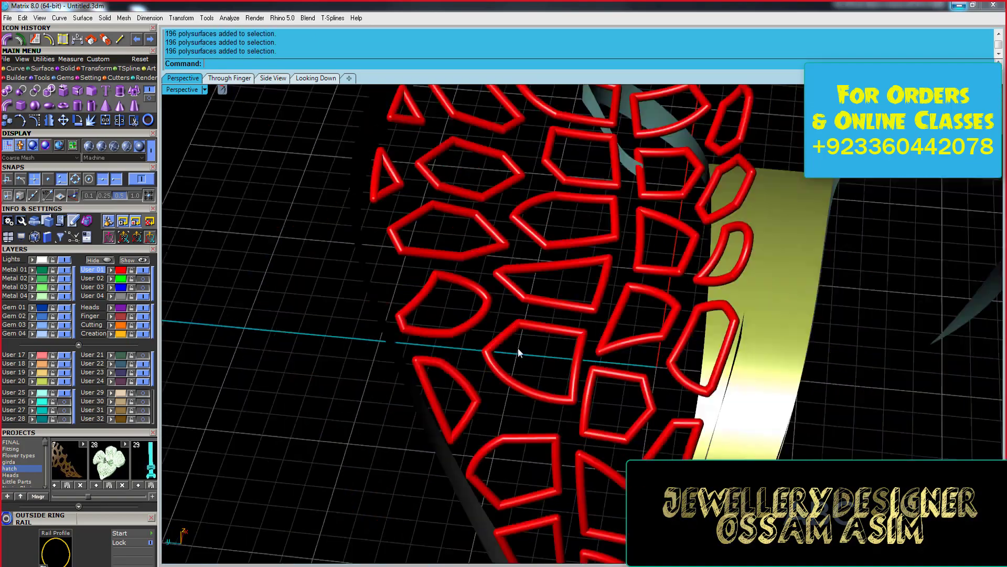
scroll(518, 348, "down", 3)
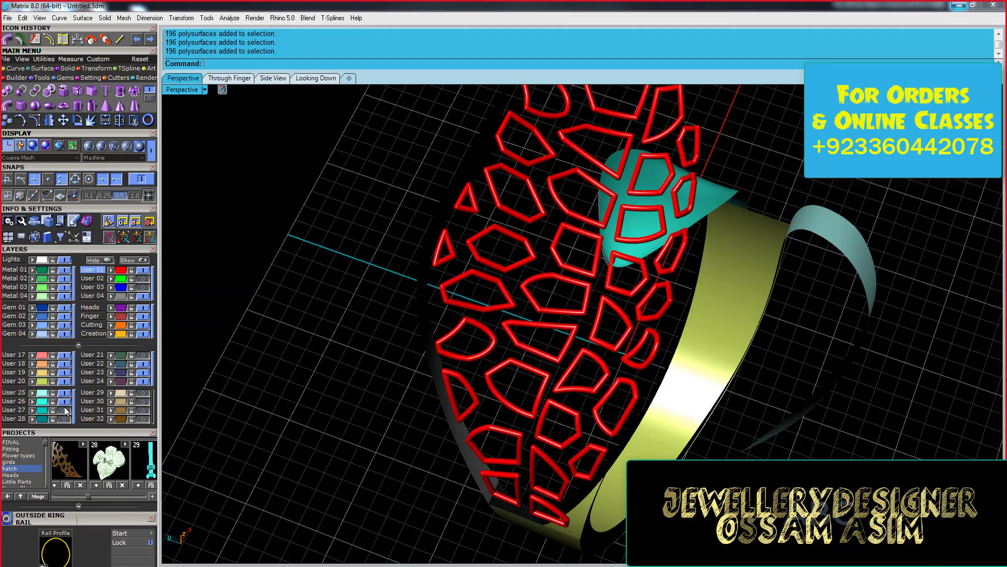
- Show the User 02 layer again and select the green shell for offsetting
left_click(143, 278)
left_click(559, 220)
scroll(558, 220, "up", 3)
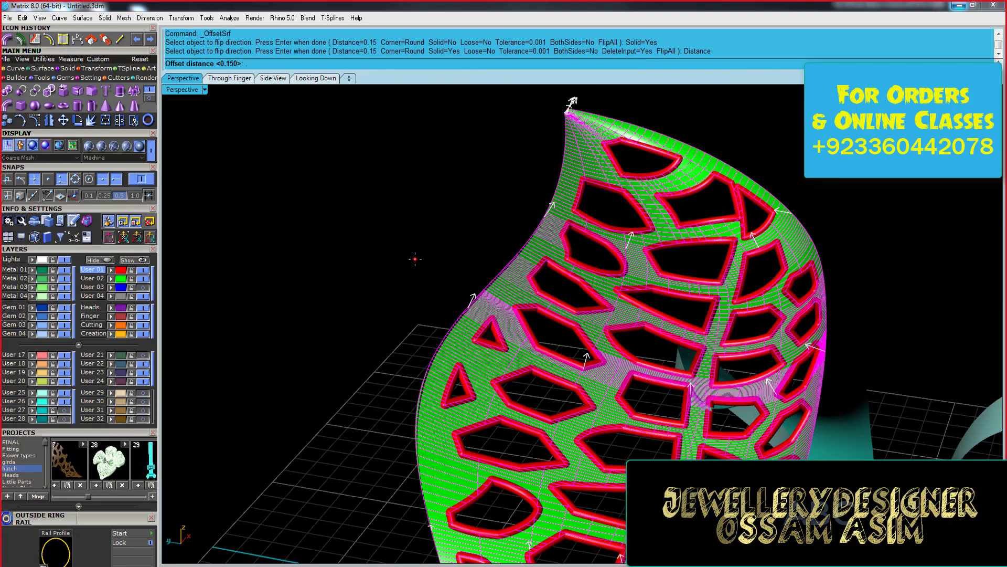
key("ctrl+z")
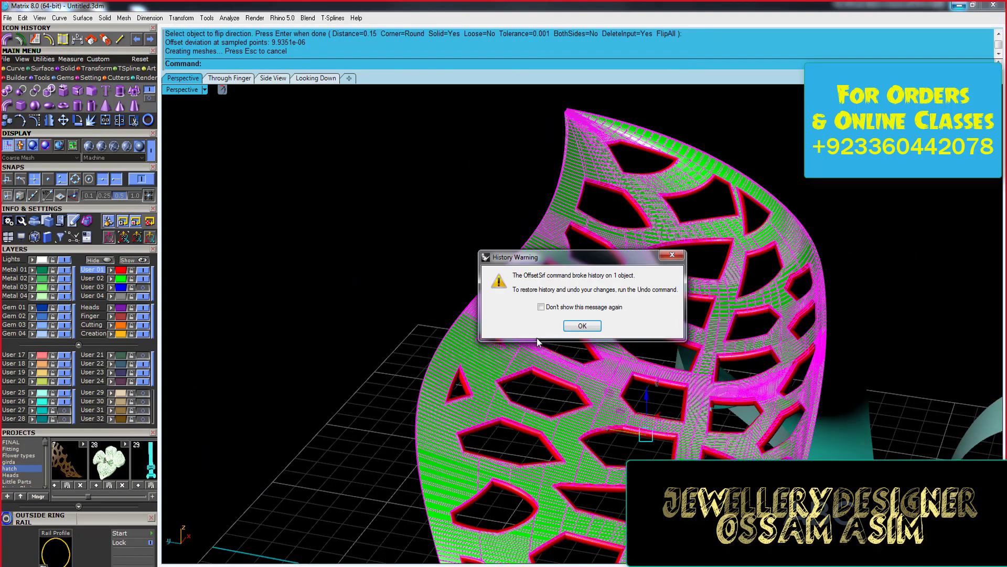
key("Return")
scroll(283, 265, "up", 3)
scroll(312, 221, "up", 2)
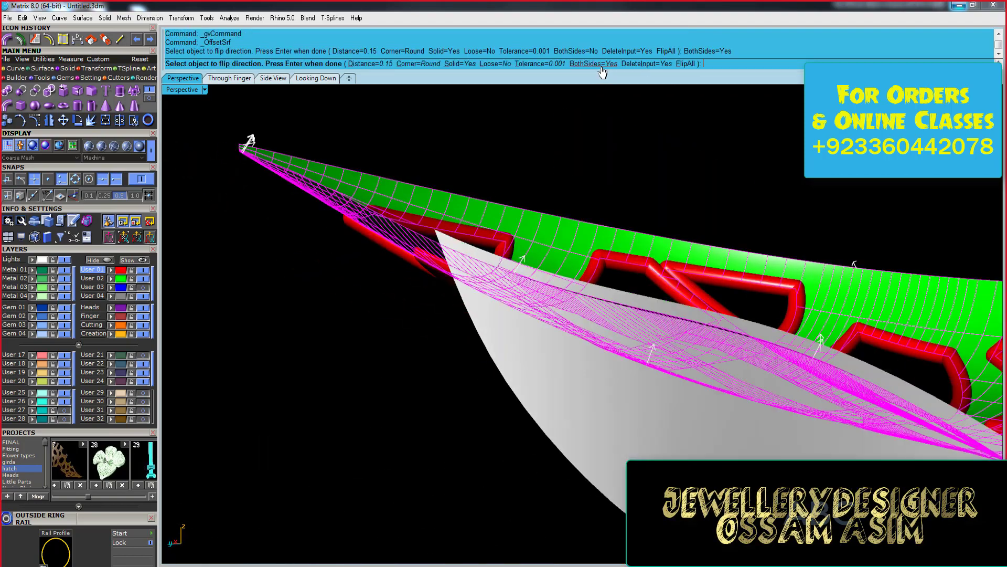
scroll(448, 304, "up", 3)
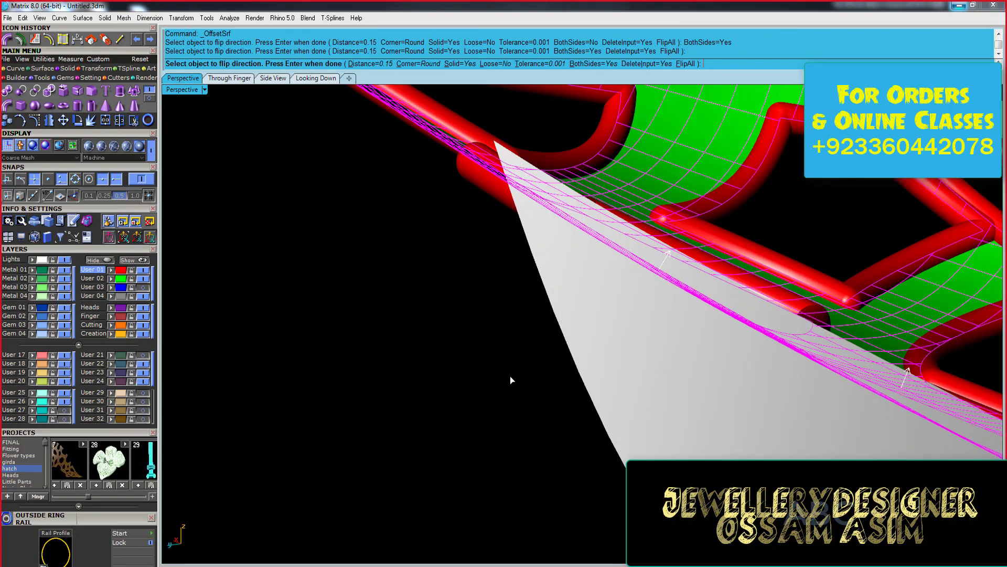
key("Return")
scroll(378, 366, "down", 3)
mouse_move(378, 367)
right_mouse_down()
mouse_move(493, 313)
mouse_move(557, 244)
right_mouse_up()
scroll(633, 337, "up", 5)
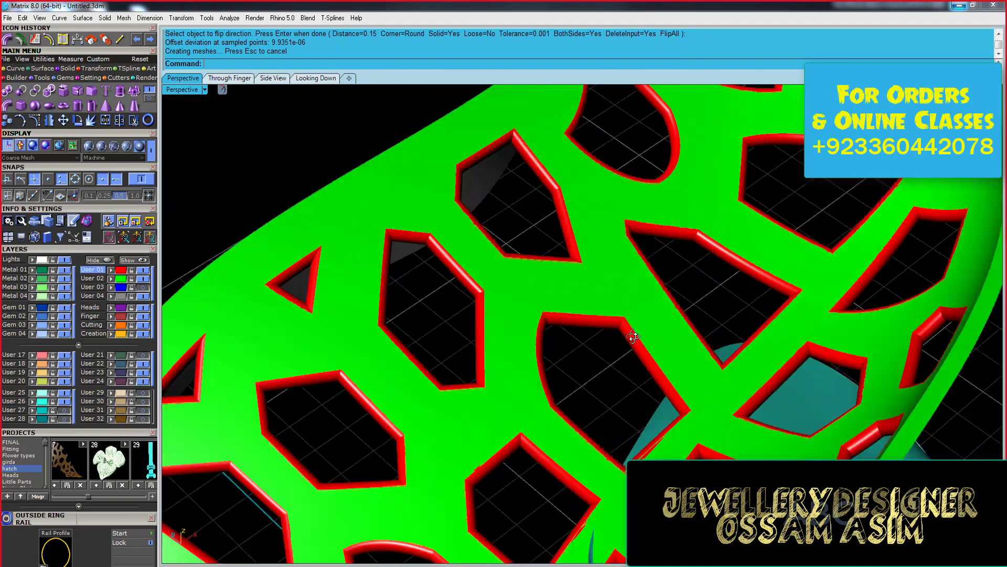
scroll(634, 337, "up", 5)
mouse_move(578, 315)
right_mouse_down()
mouse_move(601, 358)
mouse_move(609, 349)
right_mouse_up()
scroll(601, 358, "down", 3)
scroll(632, 350, "down", 3)
scroll(633, 350, "down", 2)
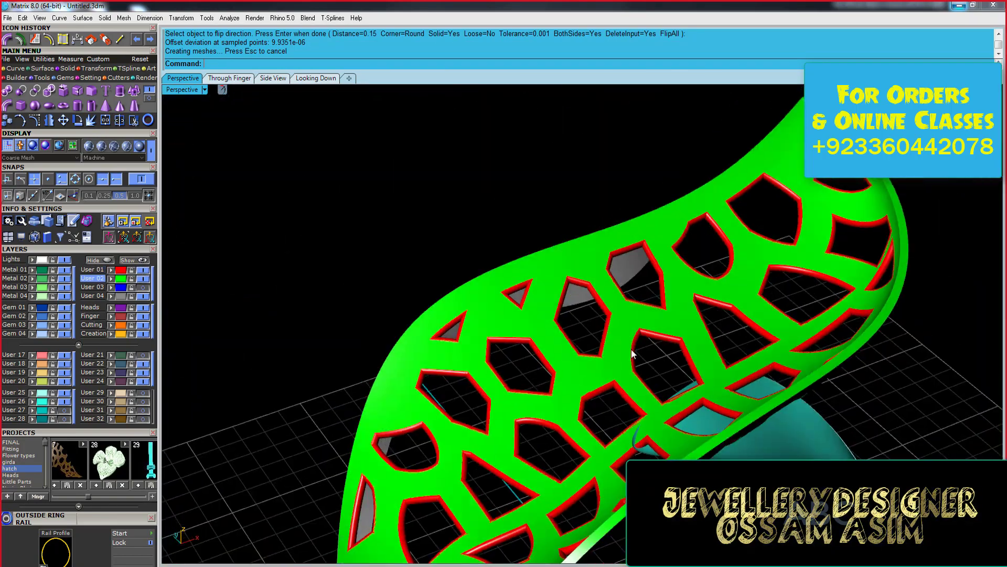
scroll(420, 359, "up", 5)
mouse_move(420, 359)
right_mouse_down()
mouse_move(612, 458)
mouse_move(599, 342)
right_mouse_up()
scroll(598, 342, "up", 5)
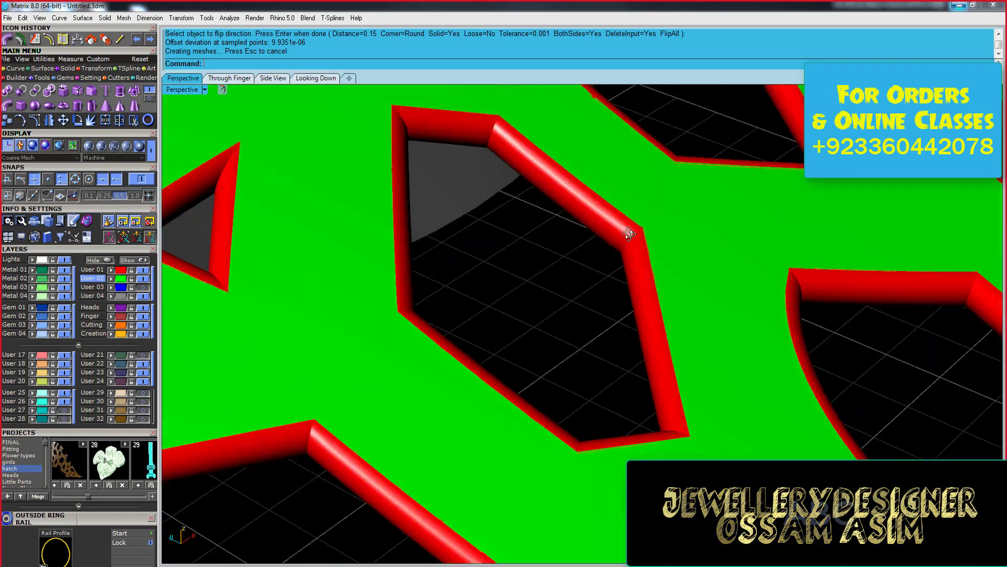
right_click_drag(629, 234, 628, 265)
scroll(666, 292, "down", 3)
scroll(612, 362, "down", 5)
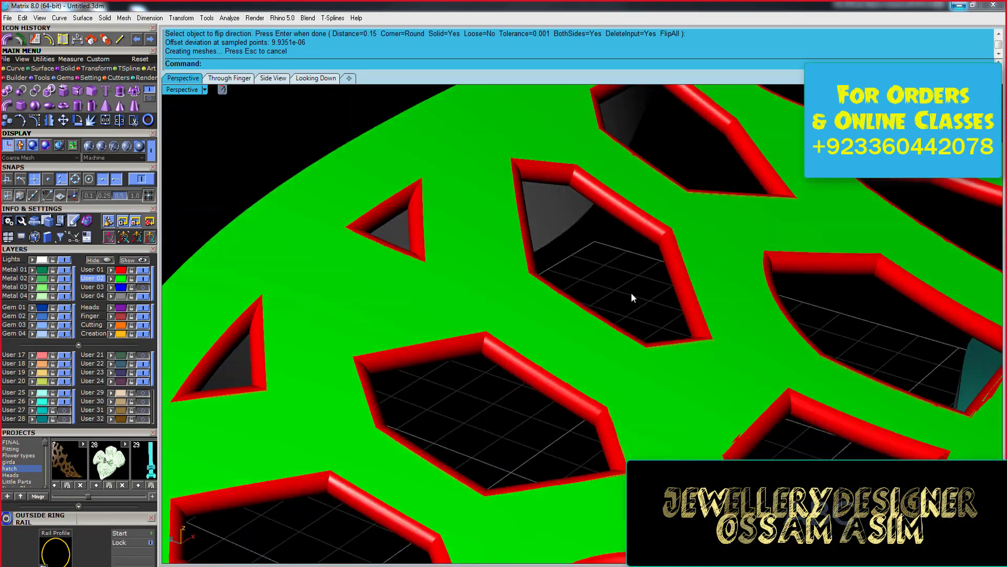
scroll(631, 293, "down", 5)
mouse_move(640, 395)
right_mouse_down()
mouse_move(698, 333)
mouse_move(123, 400)
right_mouse_up()
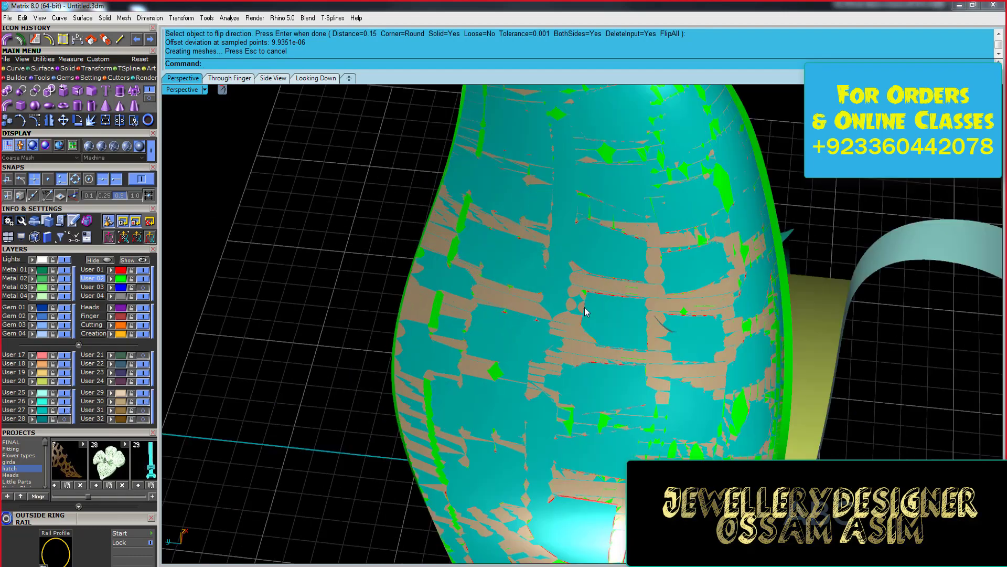
right_click_drag(574, 292, 607, 285)
- Extract the centre isocurve of the leaf surface, running from its tip to the band
left_click(15, 69)
scroll(312, 342, "up", 3)
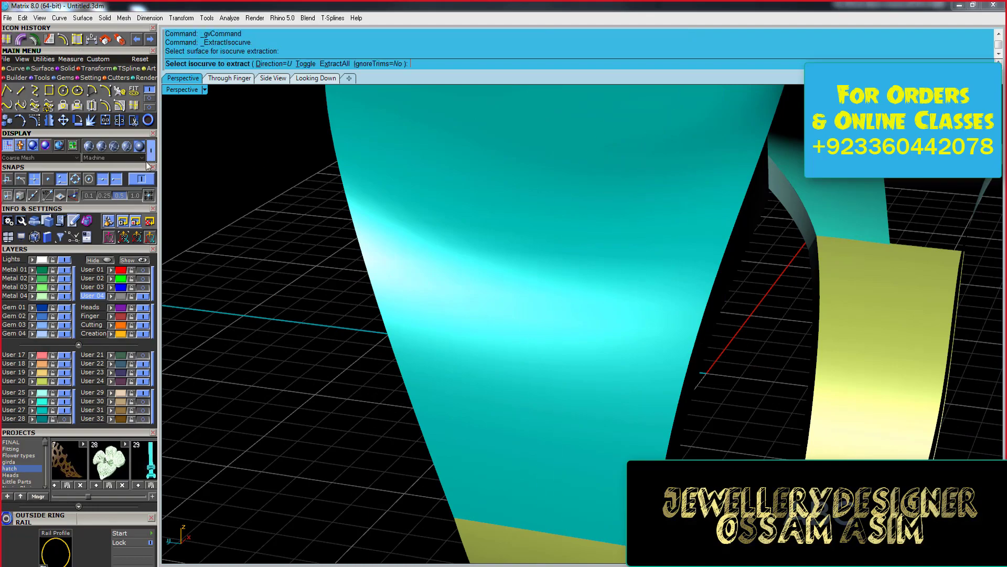
left_click(127, 146)
left_click(685, 333)
key("Return")
scroll(626, 180, "down", 5)
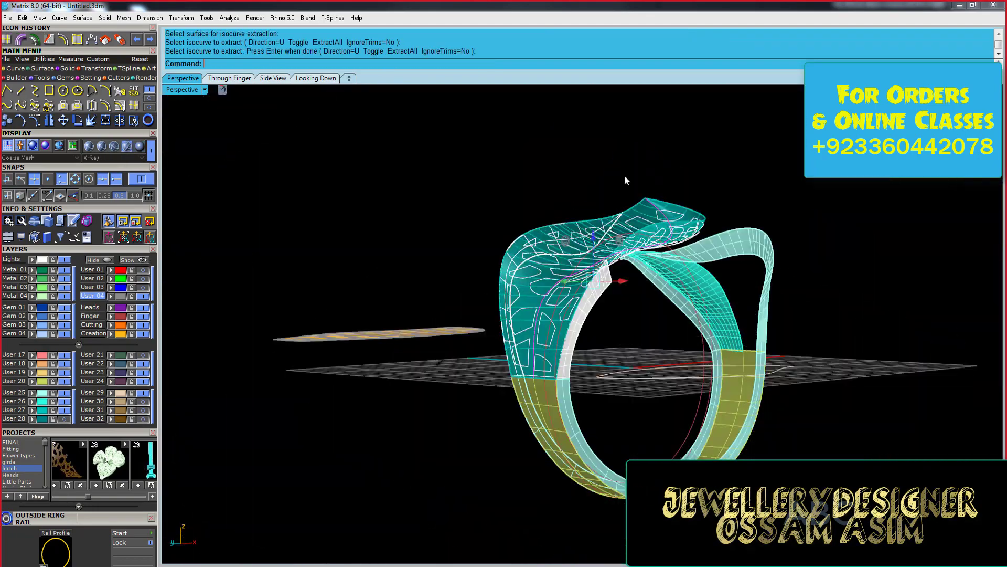
scroll(626, 180, "up", 5)
scroll(468, 215, "down", 2)
scroll(389, 187, "up", 3)
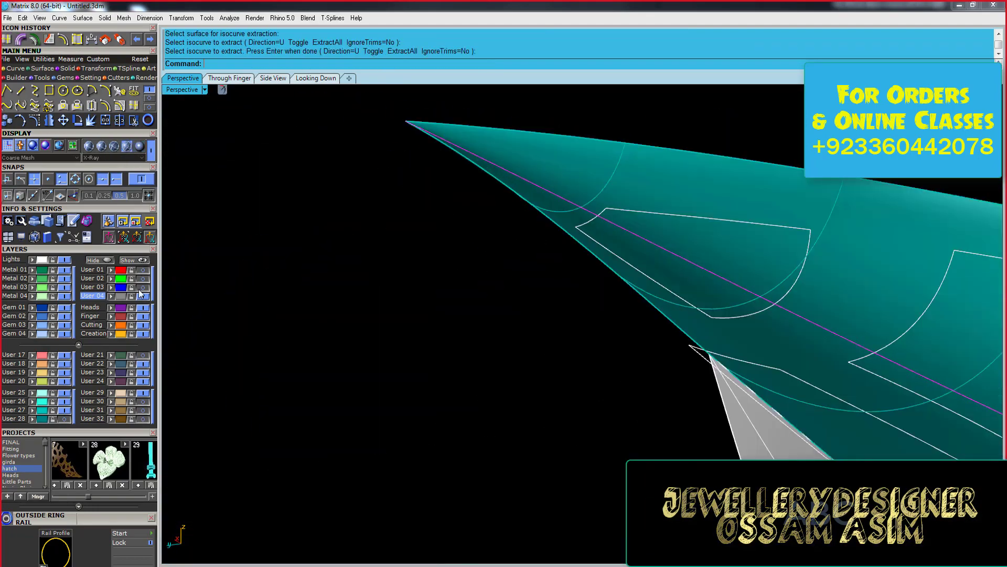
scroll(490, 208, "down", 3)
scroll(400, 350, "up", 1)
- Pipe the centre curve, tapering diameter 3 to 0.5 with a 0.9 midpoint
left_click(21, 39)
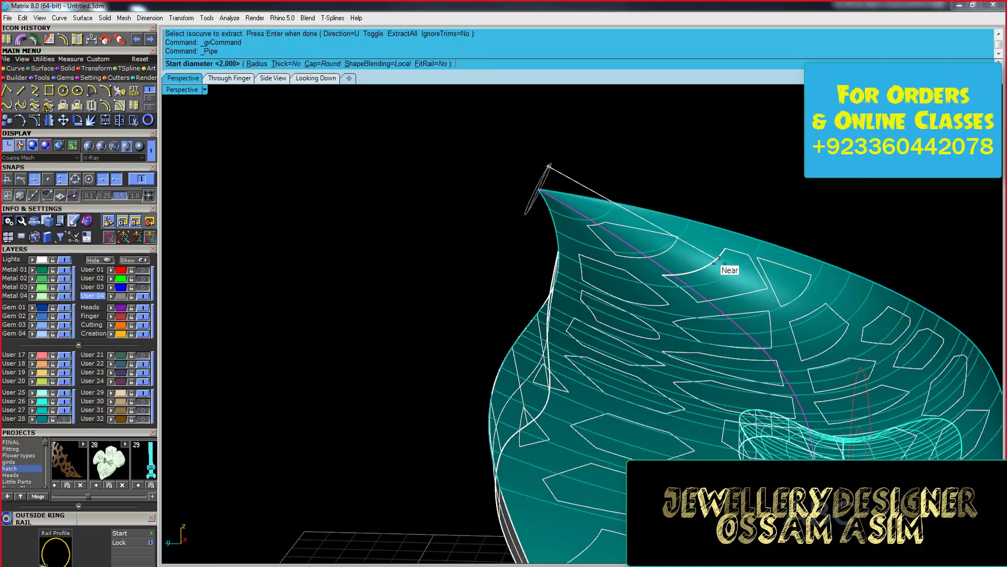
right_click_drag(677, 278, 658, 181)
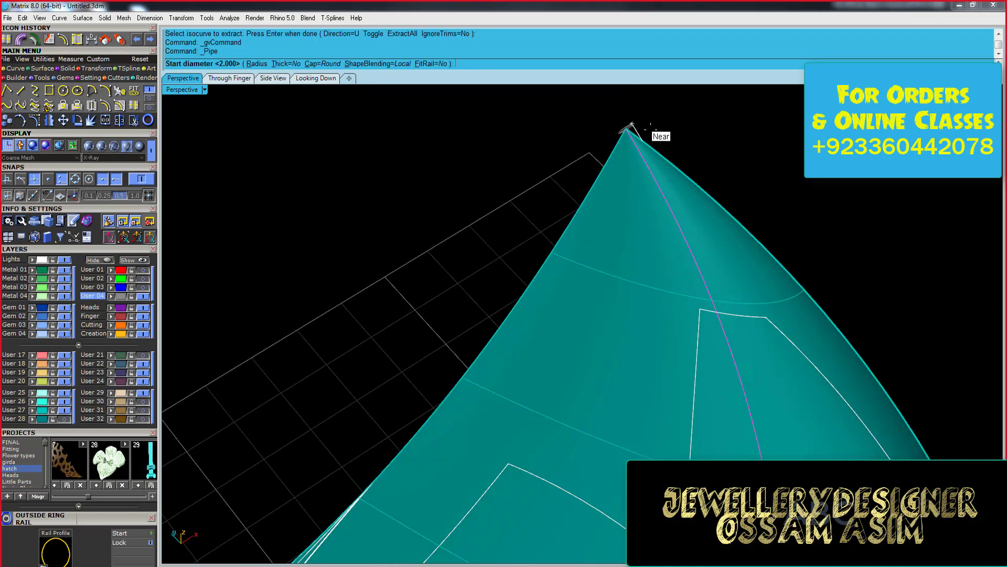
scroll(651, 129, "down", 5)
scroll(543, 357, "up", 5)
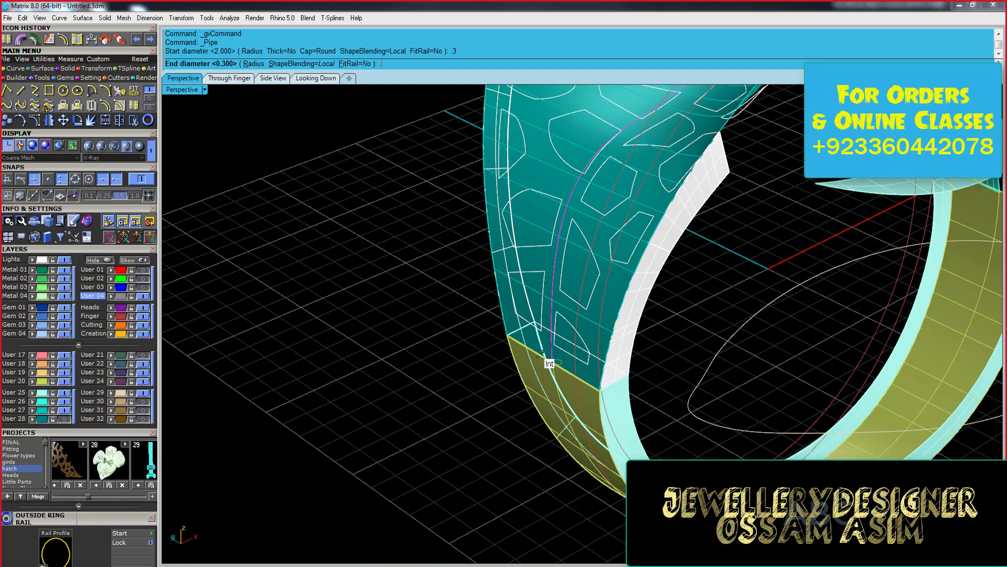
scroll(556, 374, "down", 2)
right_click_drag(556, 374, 745, 257)
scroll(741, 312, "up", 3)
left_click(740, 312)
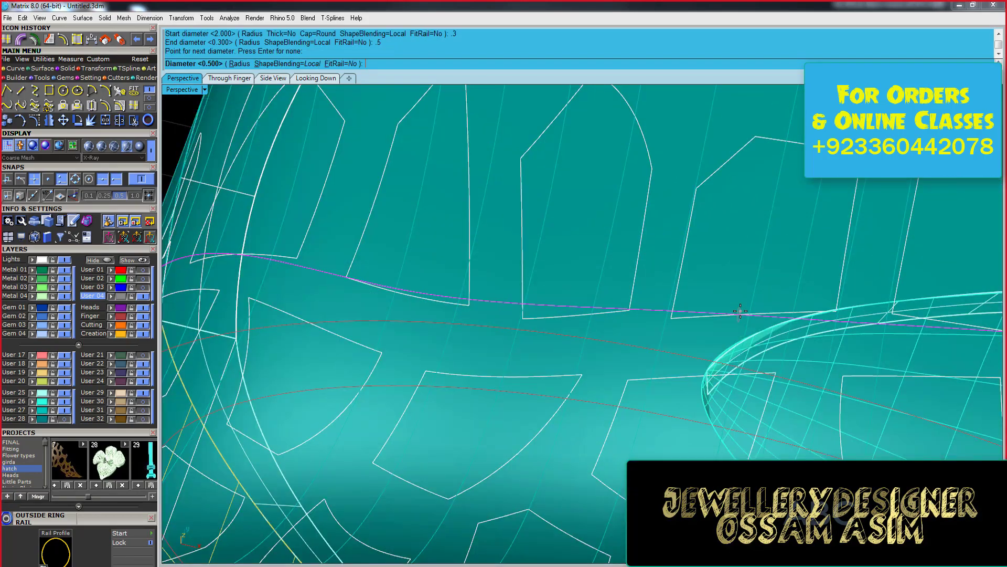
type(".9")
key("Return")
key("Return")
- Inspect the tapered midrib on the whole ring in shaded display with mesh wires
mouse_move(740, 312)
right_mouse_down()
mouse_move(650, 341)
mouse_move(608, 443)
mouse_move(507, 327)
mouse_move(653, 231)
mouse_move(660, 288)
right_mouse_up()
scroll(650, 341, "down", 3)
scroll(652, 231, "up", 3)
scroll(668, 220, "down", 4)
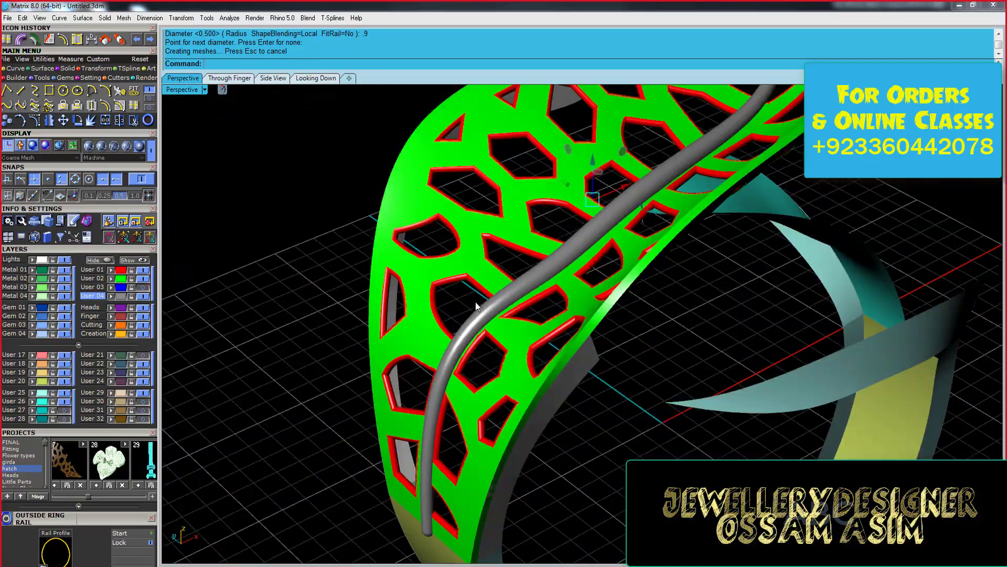
scroll(660, 288, "up", 3)
left_click(101, 147)
right_click_drag(363, 153, 354, 175)
scroll(354, 175, "down", 3)
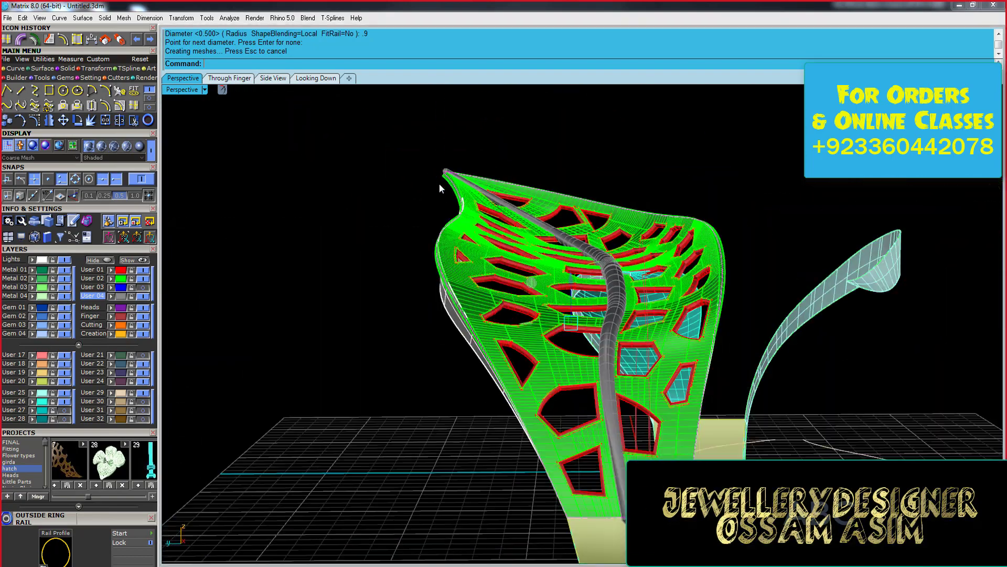
- Pick an overlapping object near the band from the selection menu and delete it
right_click_drag(228, 120, 498, 244)
scroll(498, 244, "up", 3)
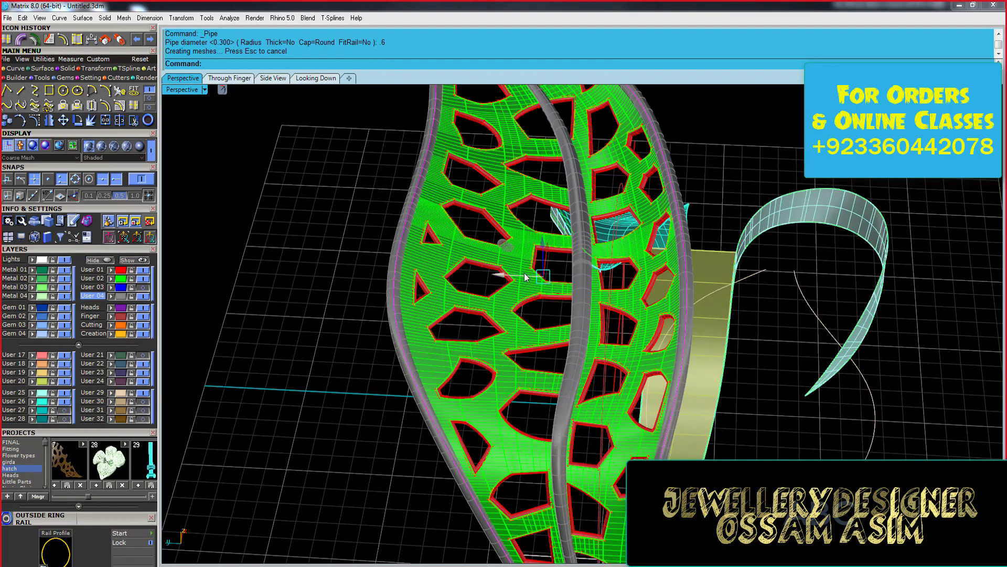
right_click_drag(525, 276, 485, 458)
left_click(529, 497)
key("Delete")
scroll(528, 497, "down", 5)
scroll(367, 209, "up", 5)
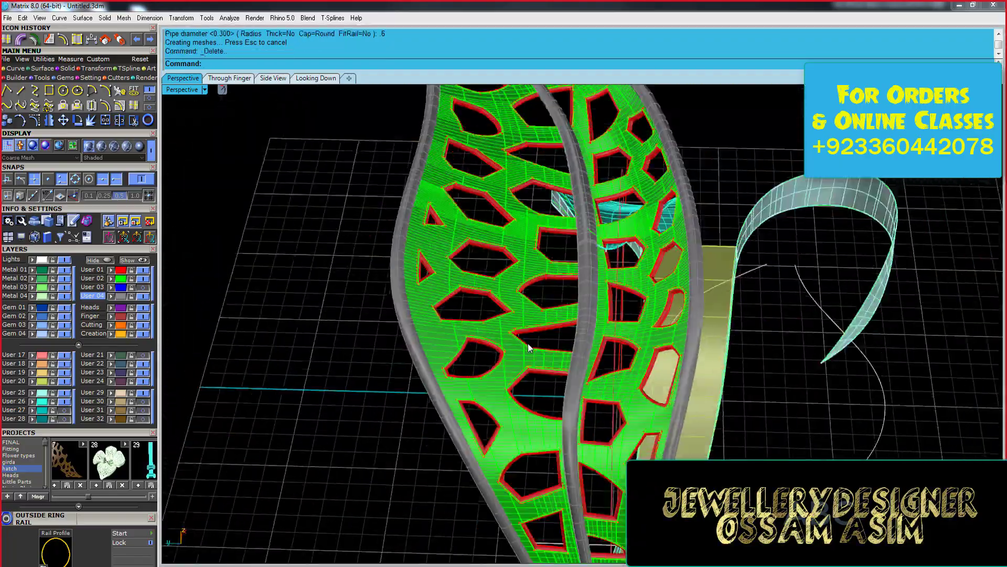
- Select the central tube and delete it, leaving the leaf framed by its grey rim
right_click_drag(367, 210, 367, 198)
scroll(367, 198, "down", 5)
scroll(383, 371, "up", 5)
left_click(383, 371)
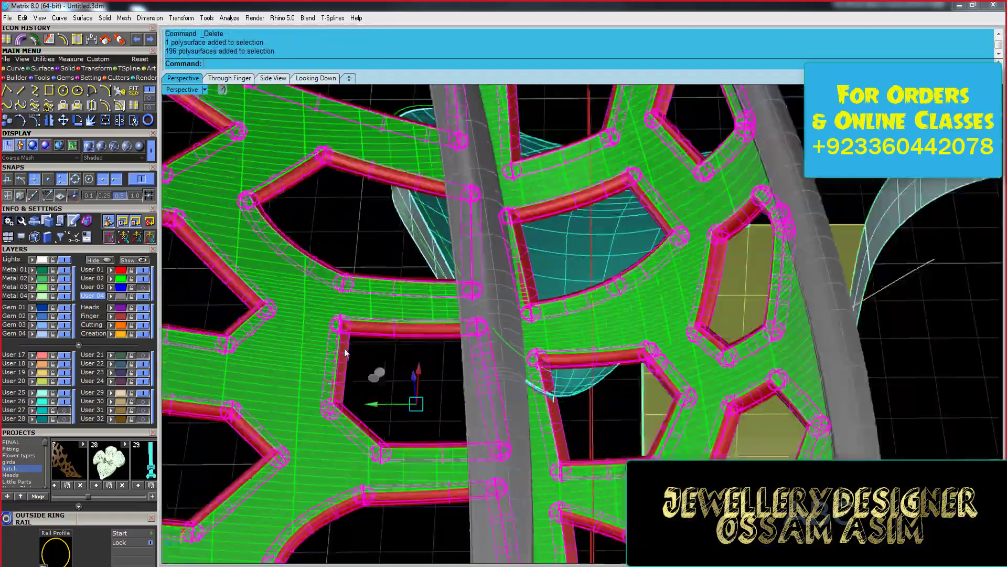
scroll(286, 156, "down", 5)
right_click_drag(423, 388, 407, 473)
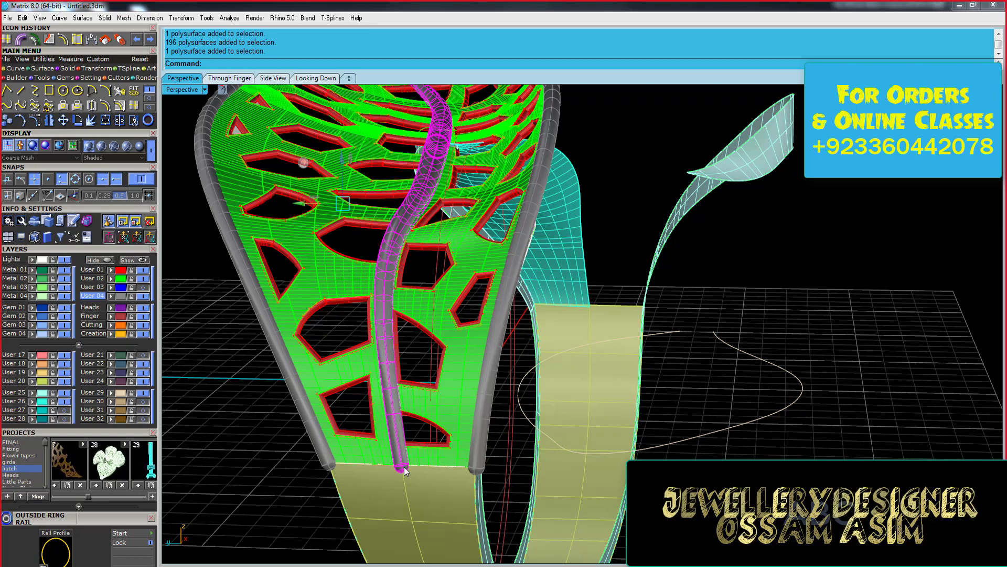
scroll(404, 471, "down", 5)
scroll(398, 267, "up", 5)
scroll(420, 303, "down", 5)
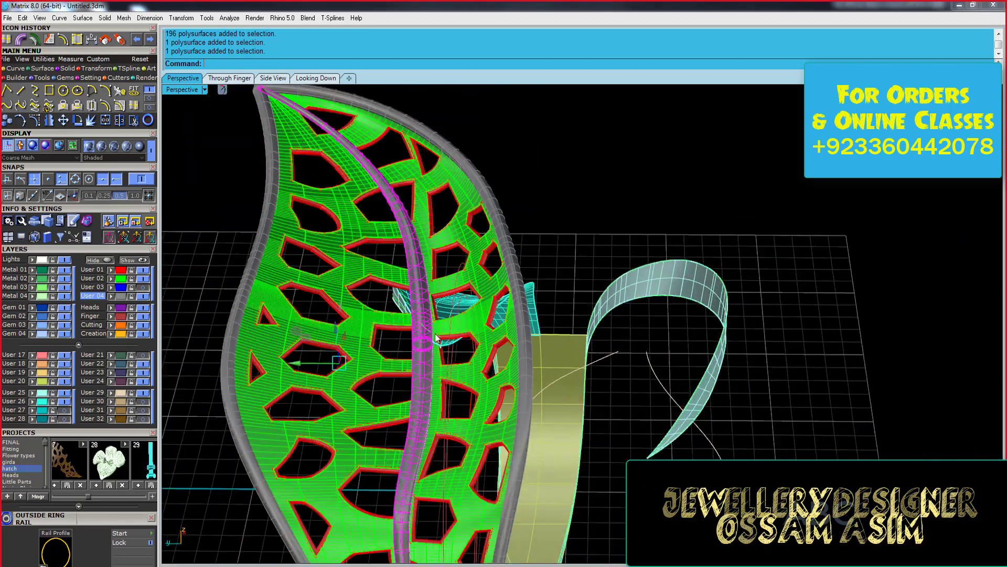
scroll(419, 303, "down", 2)
key("Delete")
scroll(399, 262, "up", 4)
scroll(399, 262, "down", 4)
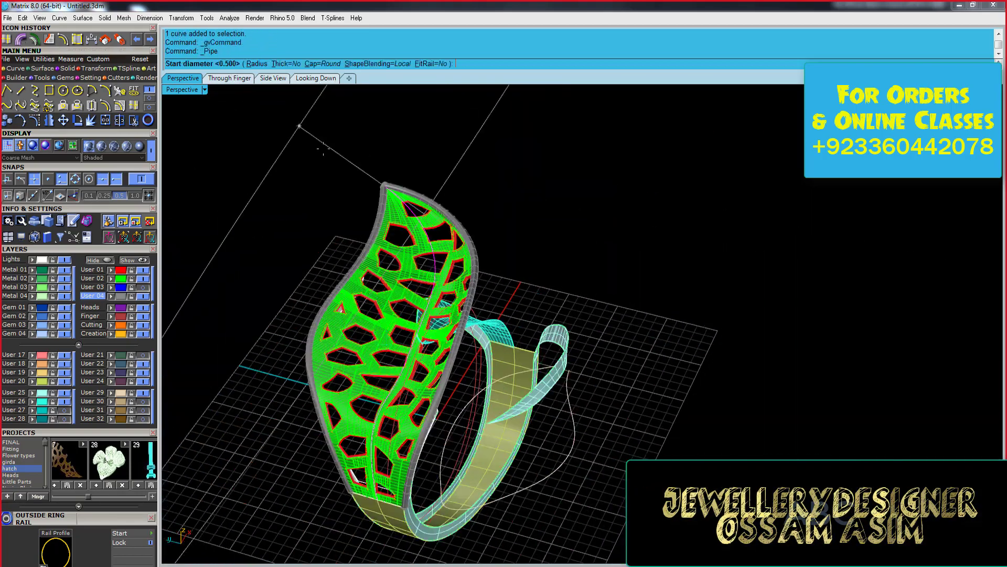
- Give the new centre-curve pipe a 0.4 start diameter and 0.55 end diameter
type(".4")
key("Return")
scroll(357, 221, "up", 3)
scroll(356, 221, "up", 3)
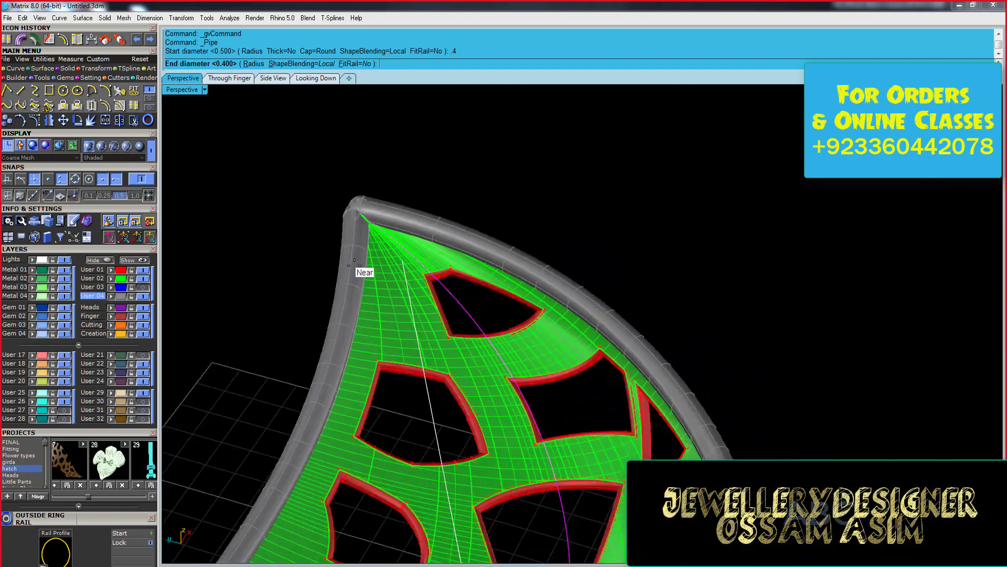
right_click_drag(173, 273, 307, 231)
scroll(302, 231, "down", 3)
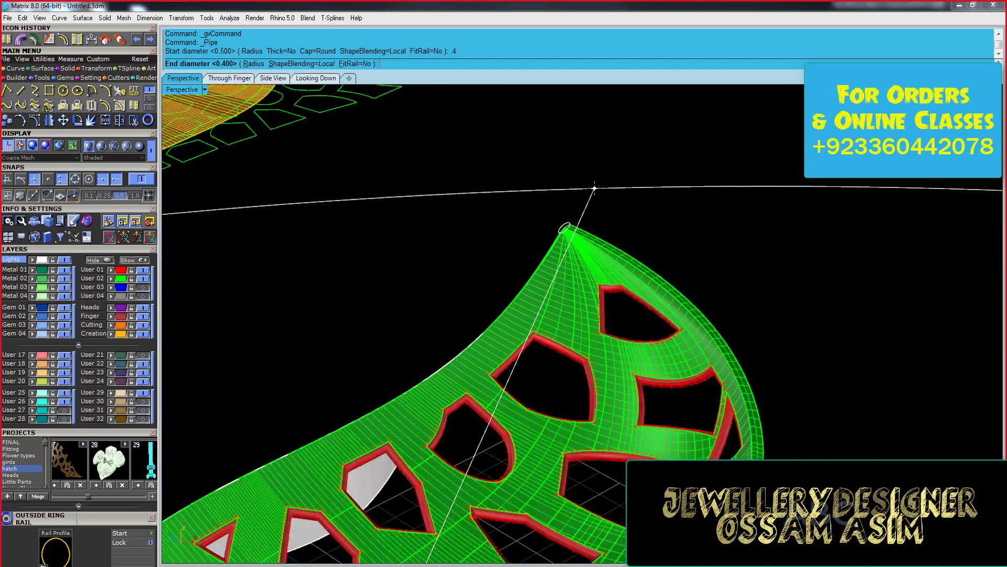
scroll(302, 231, "down", 3)
scroll(562, 424, "up", 6)
key("Return")
- Add a 0.9 diameter point midway along the curve and finish the midrib tube
scroll(472, 404, "down", 5)
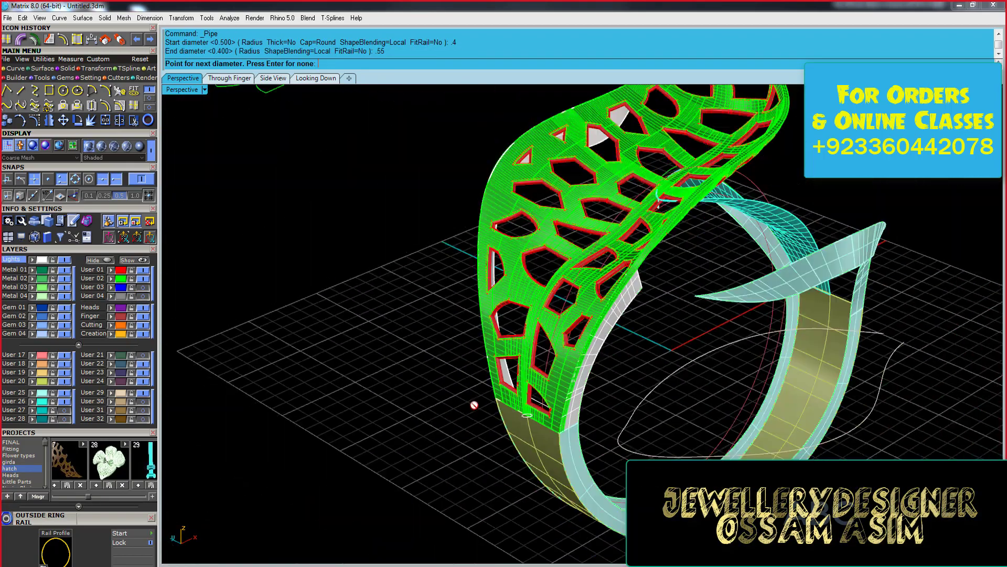
scroll(473, 404, "down", 2)
scroll(595, 375, "up", 4)
scroll(592, 318, "up", 4)
scroll(592, 317, "down", 1)
left_click(595, 325)
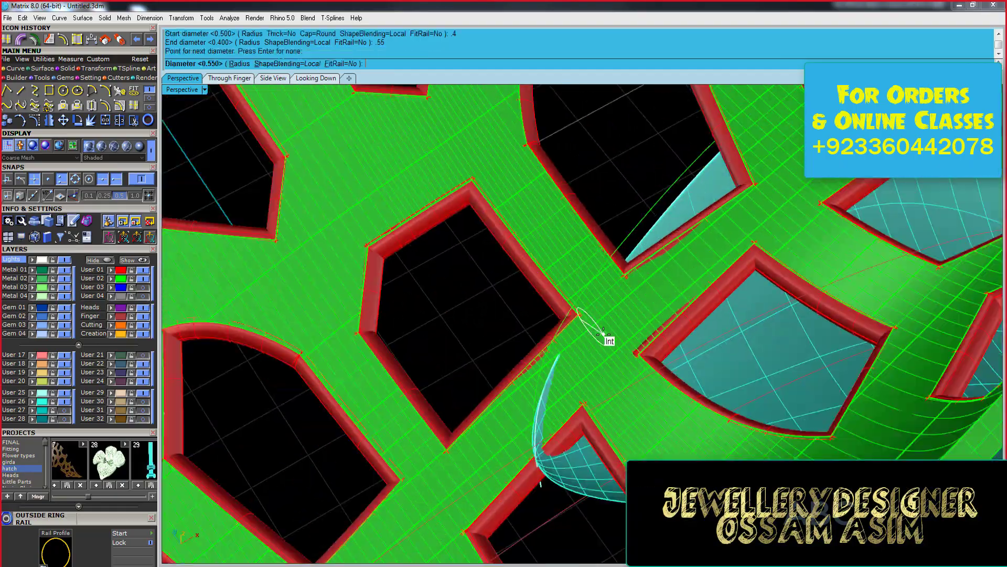
type("9")
key("Return")
scroll(604, 334, "down", 5)
- Orbit around the ring, select the cyan surface and switch to the Looking Down view
right_click_drag(603, 334, 372, 151)
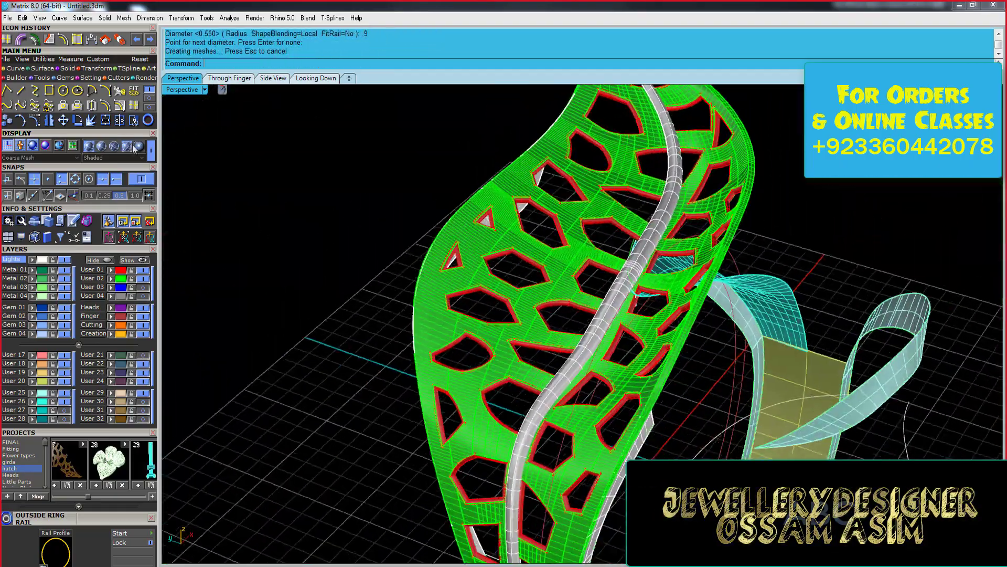
scroll(372, 150, "up", 4)
scroll(403, 297, "down", 5)
scroll(530, 337, "up", 4)
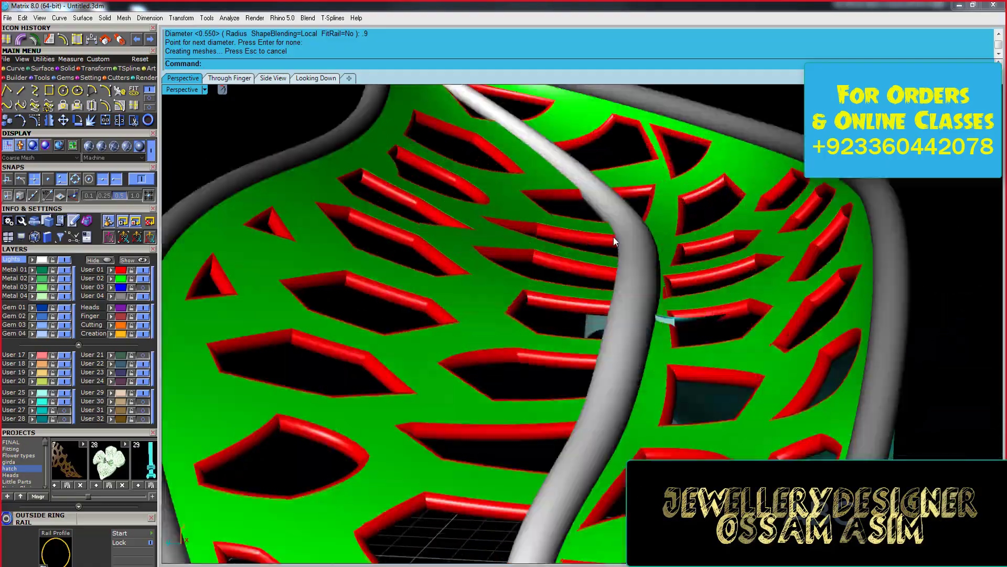
scroll(613, 237, "down", 2)
mouse_move(660, 175)
right_mouse_down()
mouse_move(477, 403)
mouse_move(409, 329)
right_mouse_up()
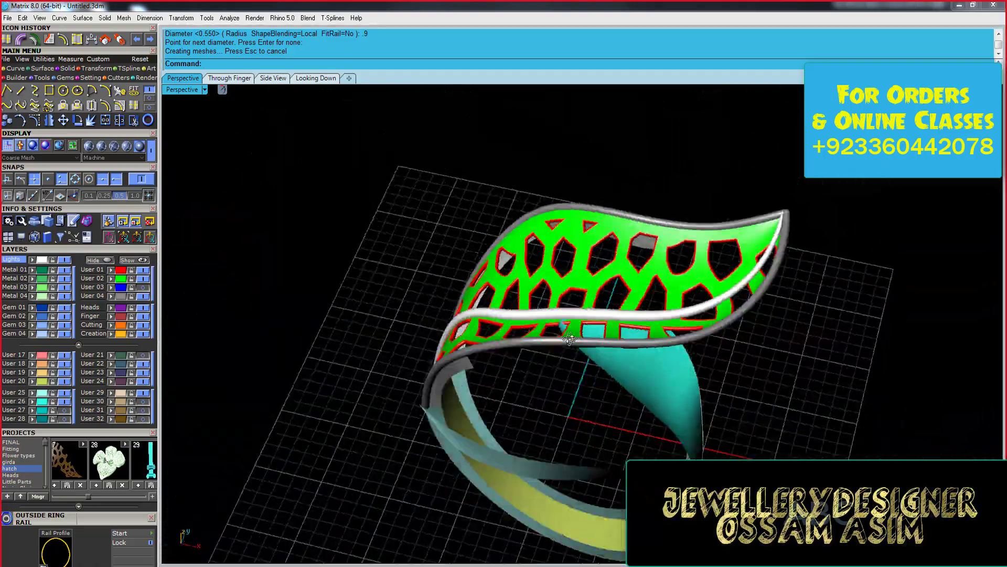
scroll(759, 248, "up", 3)
right_click_drag(760, 248, 521, 324)
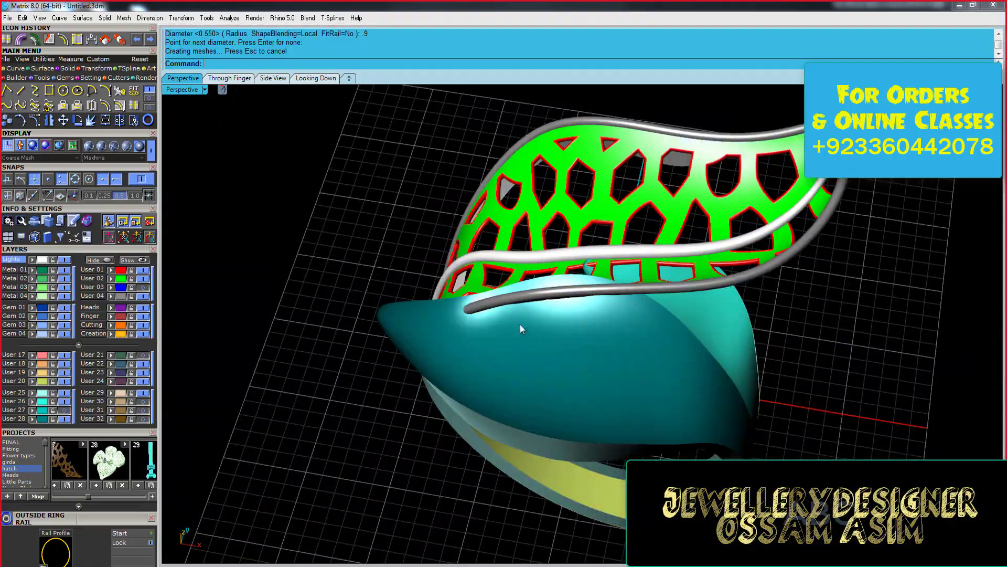
left_click(521, 324)
scroll(248, 353, "down", 3)
left_click(318, 79)
- Expand the Projects strip, import a hatch pattern, then delete that pattern
left_click(152, 497)
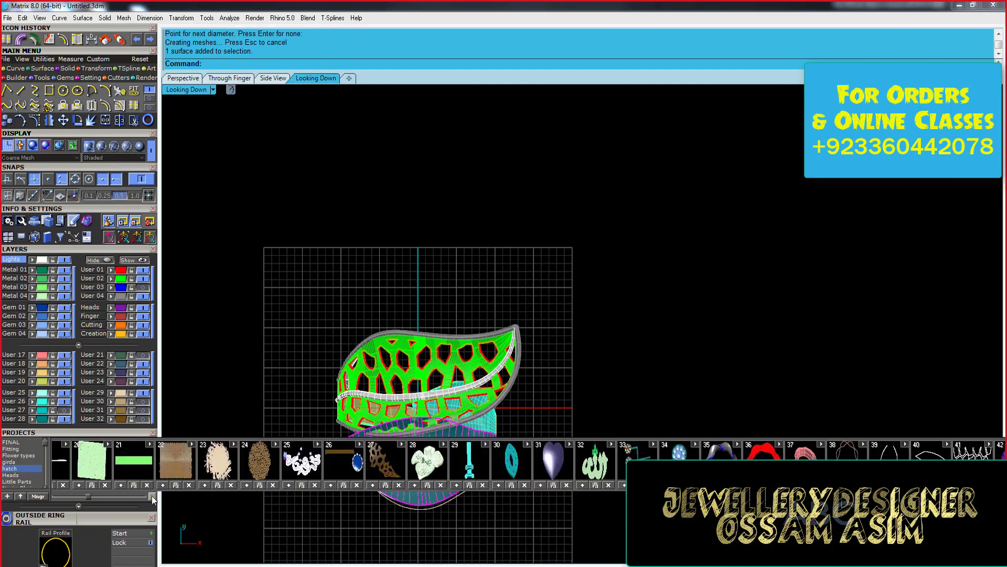
left_click(227, 459)
scroll(530, 186, "down", 3)
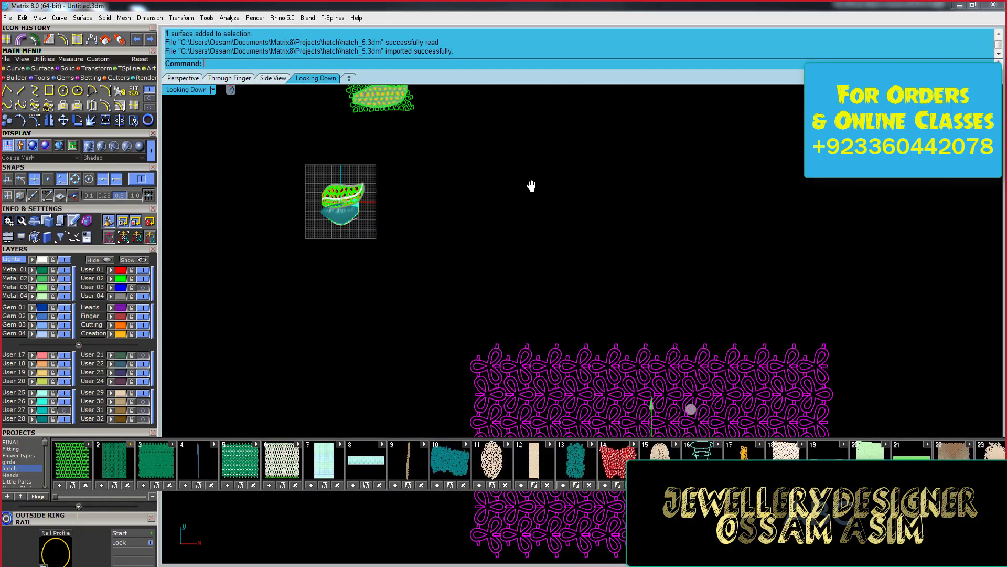
scroll(425, 331, "up", 2)
key("Delete")
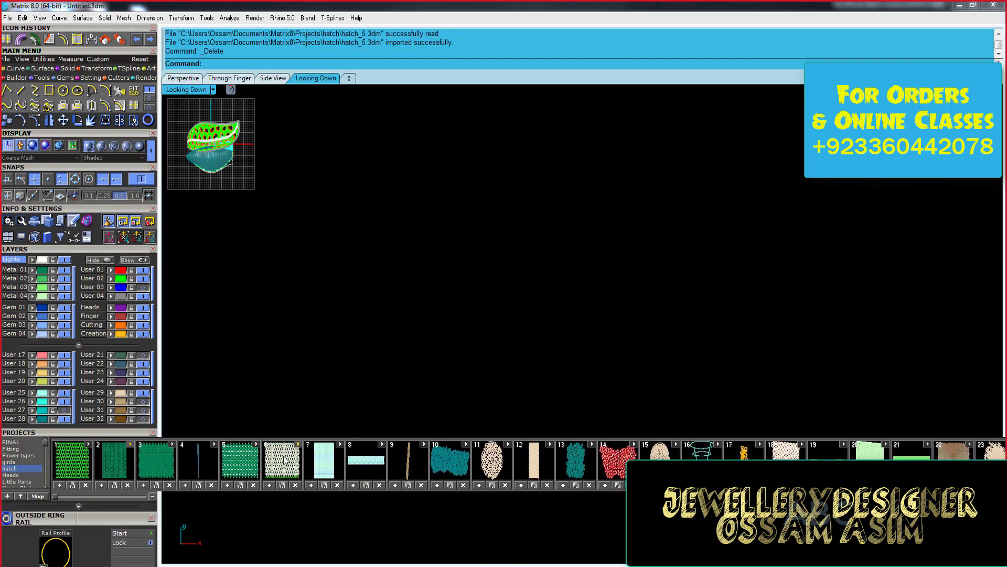
- Import the purple random-wire lattice pattern instead and undo the accidental shift
left_click(436, 464)
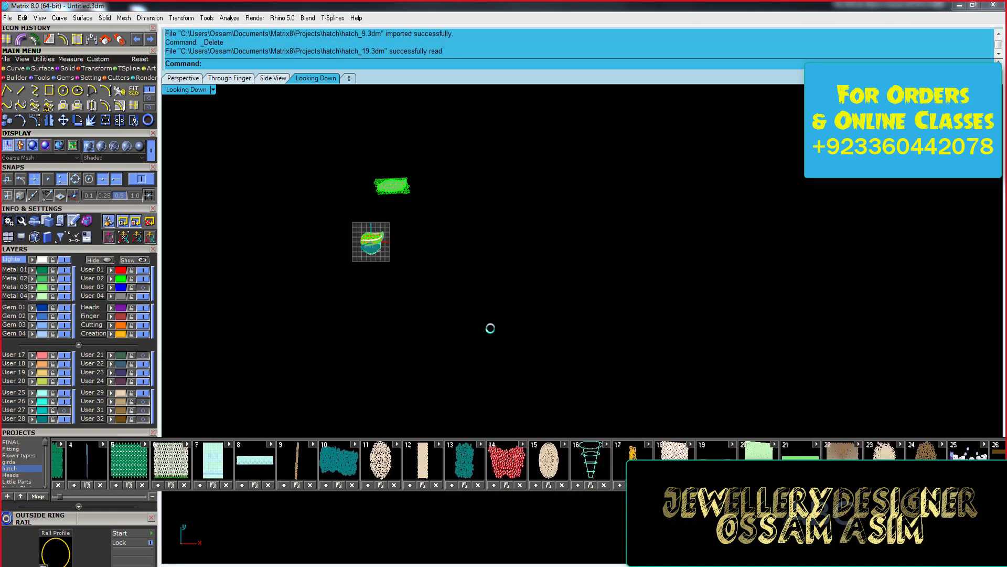
scroll(527, 477, "down", 3)
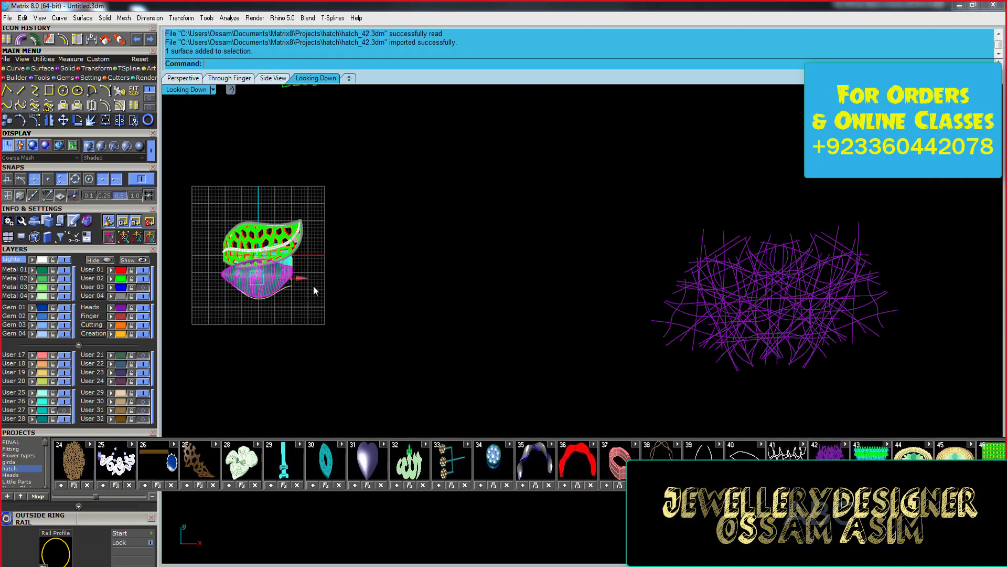
right_click_drag(315, 291, 231, 323)
left_click(252, 74)
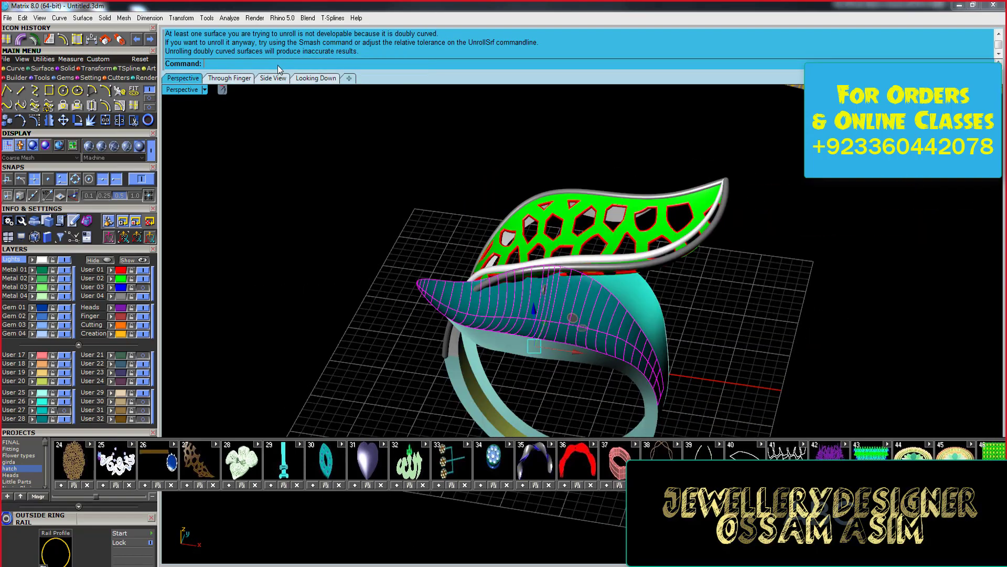
- Unroll the cyan side surface with UnrollSrf and place the flat shape inside the purple lattice
type("UnrollSrf")
left_click(238, 81)
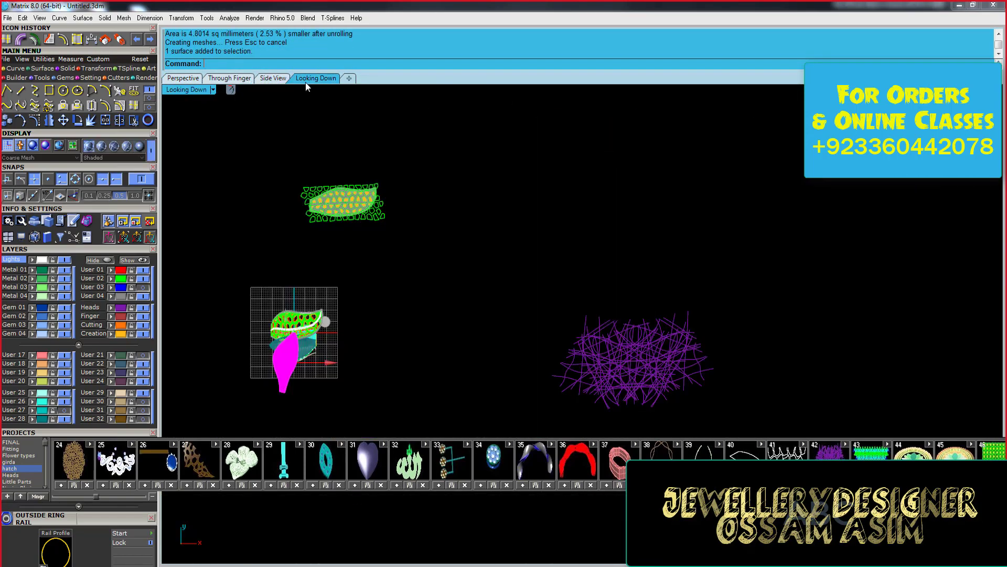
left_click(667, 305)
scroll(664, 262, "up", 5)
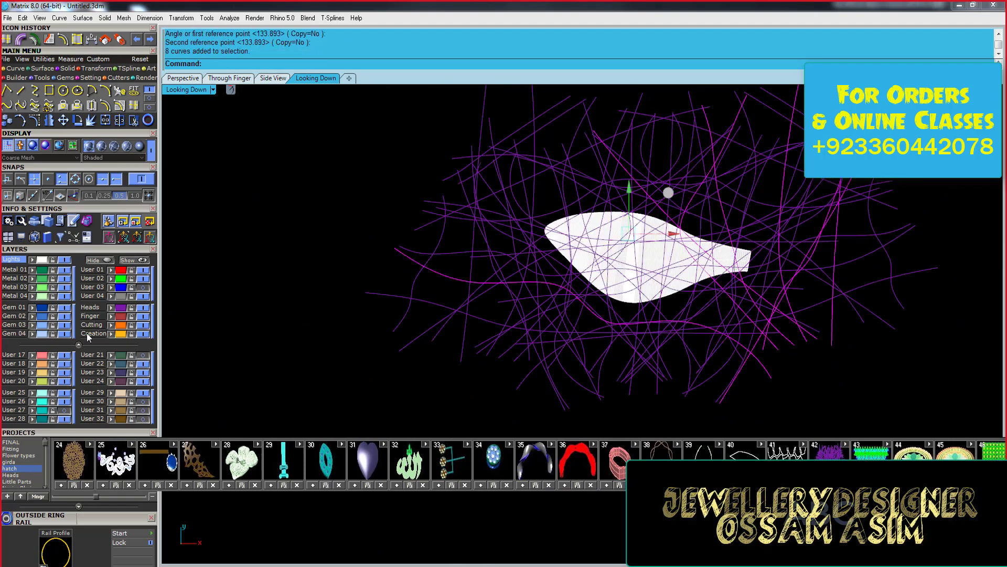
scroll(450, 240, "down", 5)
scroll(535, 213, "up", 8)
scroll(574, 266, "down", 3)
scroll(594, 222, "up", 2)
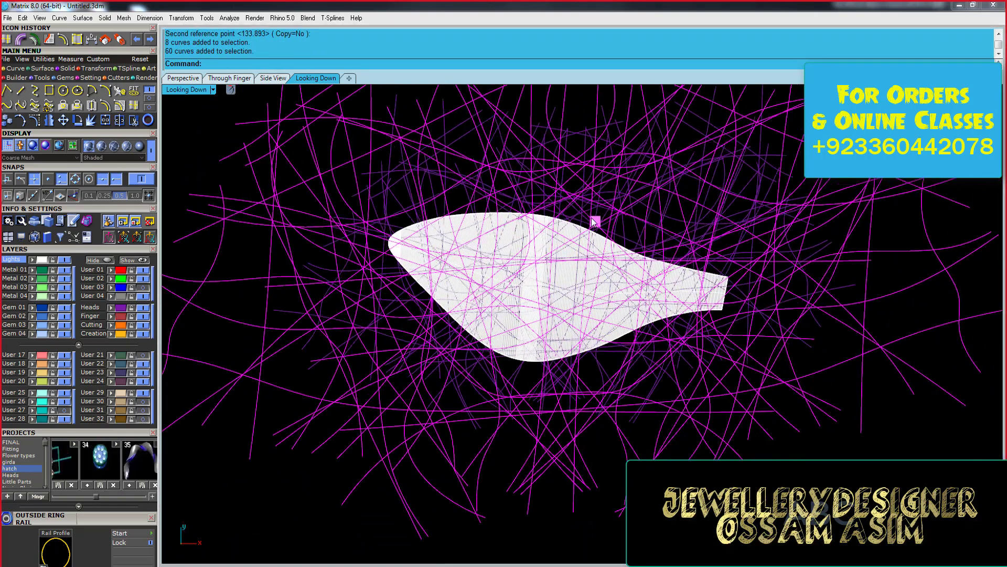
scroll(594, 222, "up", 3)
scroll(634, 226, "down", 3)
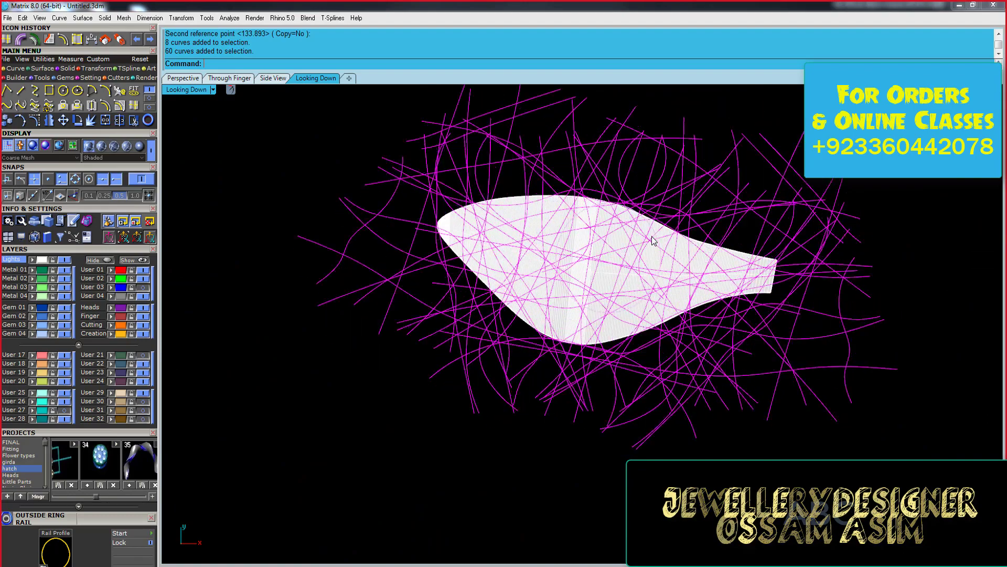
- Project the lattice curves onto the flat surface, redoing the projection once
left_click_drag(652, 241, 633, 236)
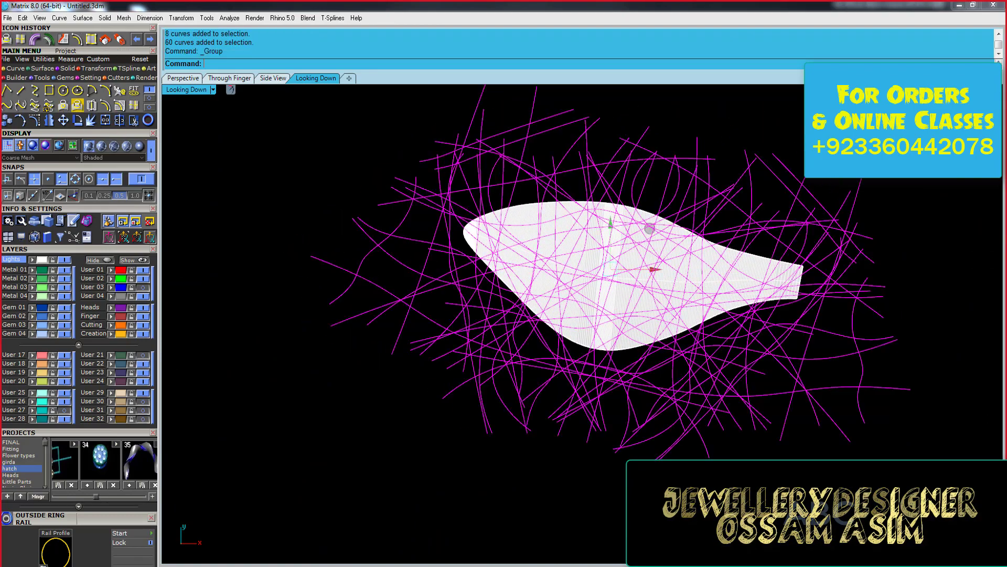
key("ctrl+z")
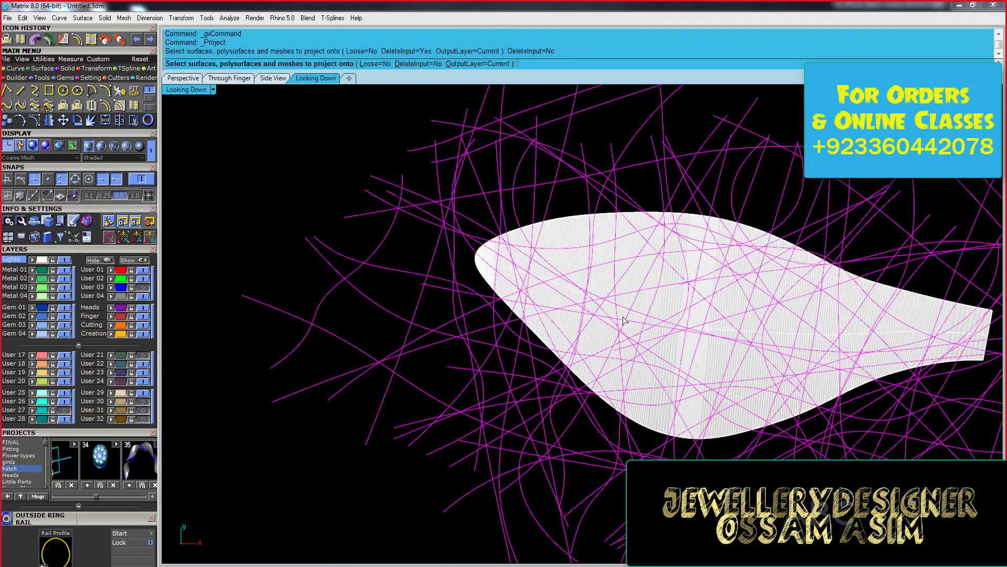
left_click(623, 320)
key("Return")
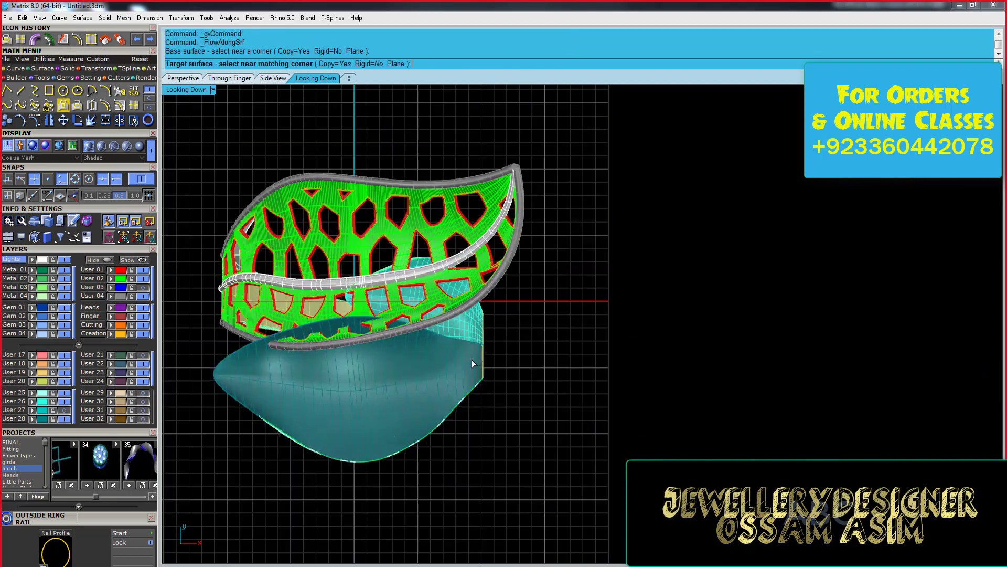
- Flow the lattice curves onto the cyan side surface and group the flowed curves
left_click(471, 360)
left_click(183, 78)
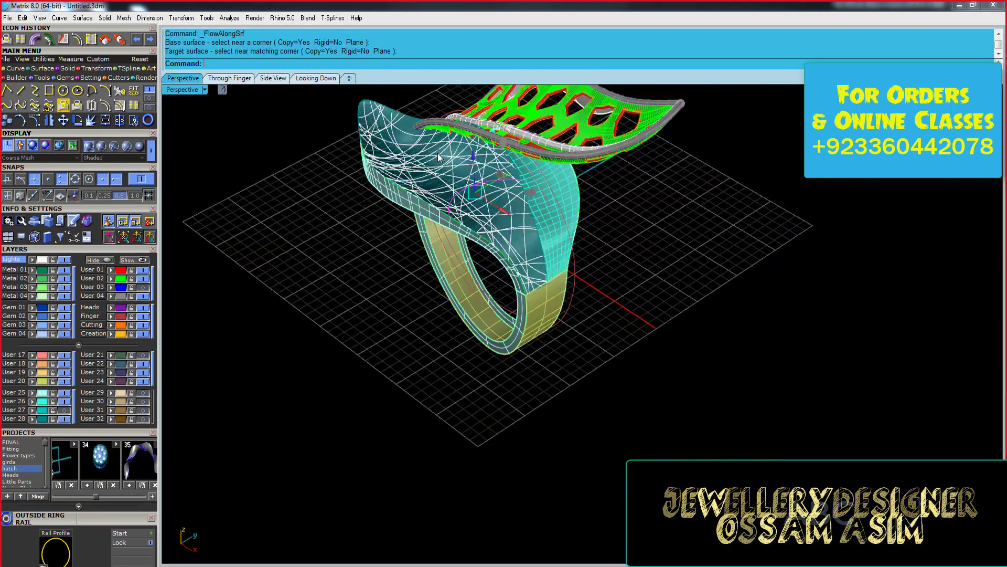
right_click_drag(438, 153, 64, 394)
right_click_drag(472, 262, 472, 157)
scroll(524, 263, "up", 5)
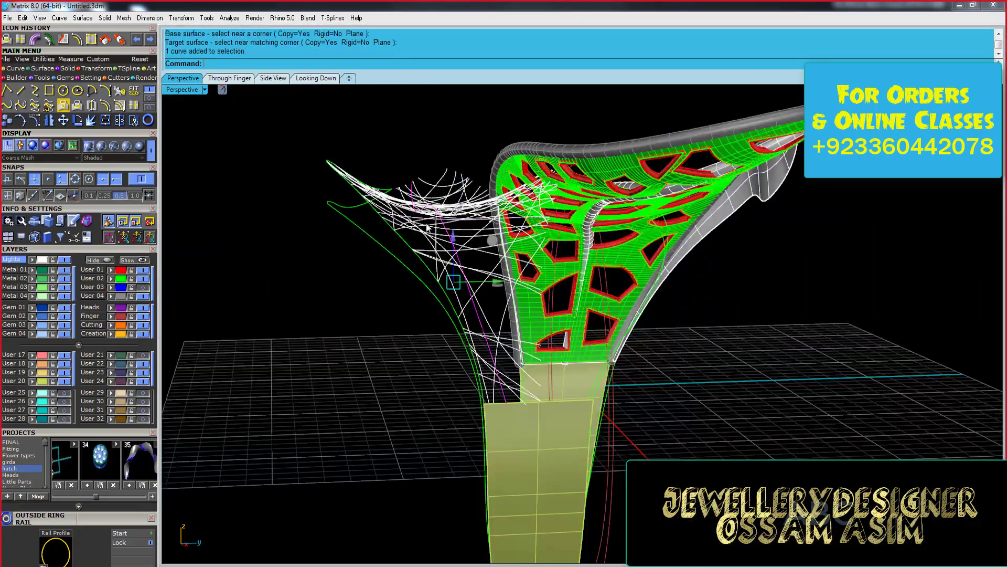
left_click(472, 205)
left_click_drag(340, 132, 566, 370)
scroll(579, 388, "up", 5)
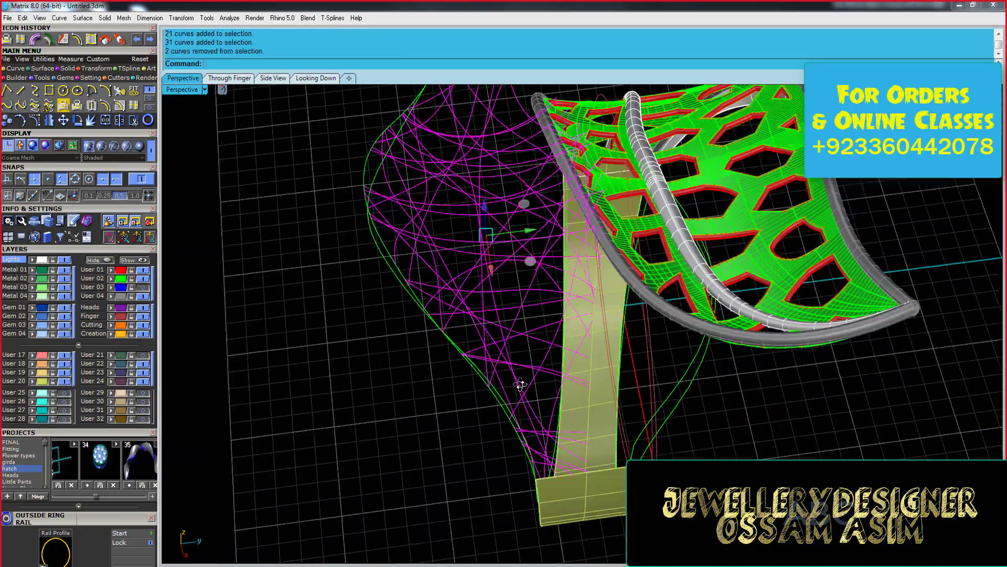
right_click_drag(485, 257, 374, 215)
scroll(375, 215, "up", 4)
key("ctrl+g")
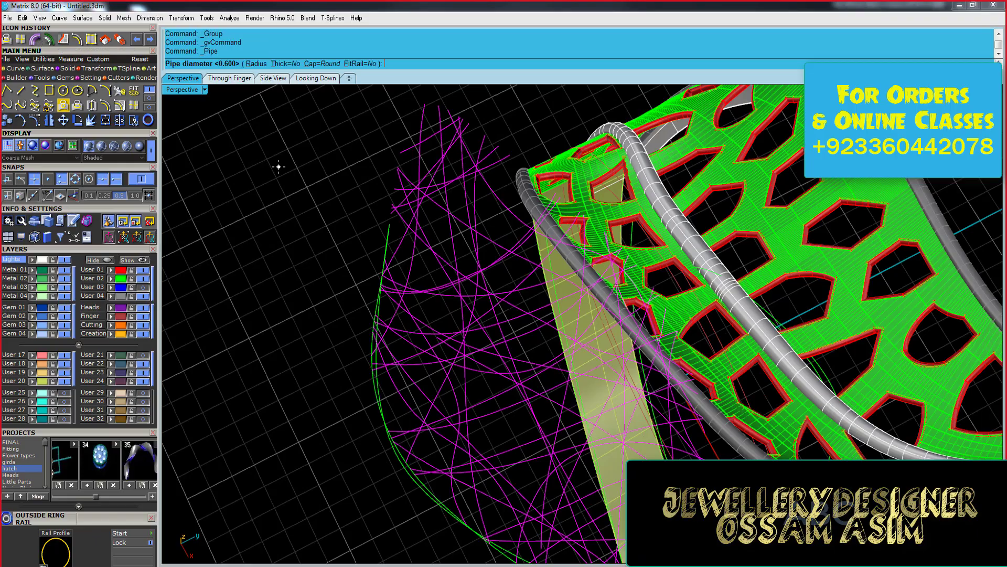
- Pipe the curves into tubes, group them, and show layer User 28 in shaded isocurve display
key("Return")
scroll(591, 413, "down", 5)
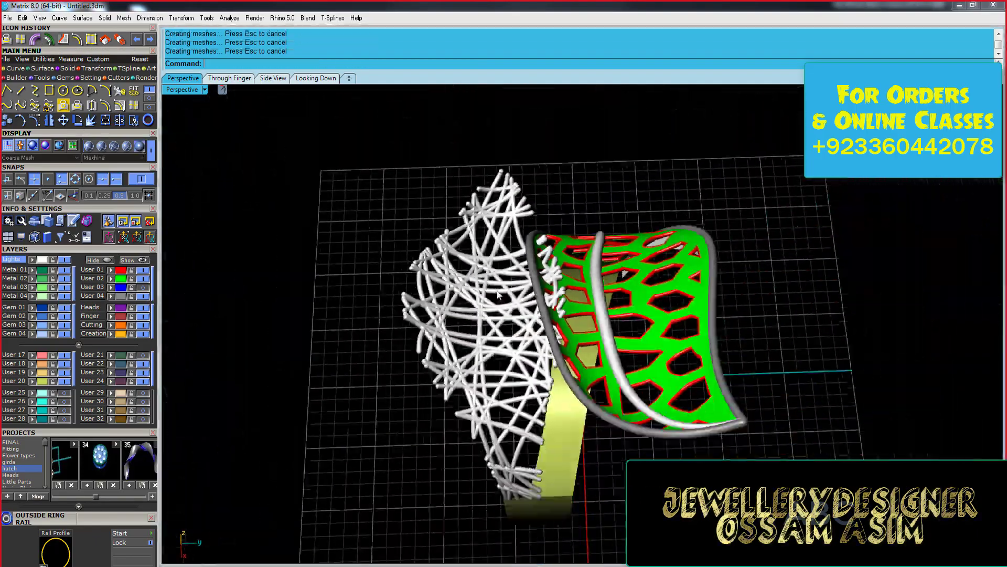
right_click_drag(591, 413, 525, 367)
key("ctrl+g")
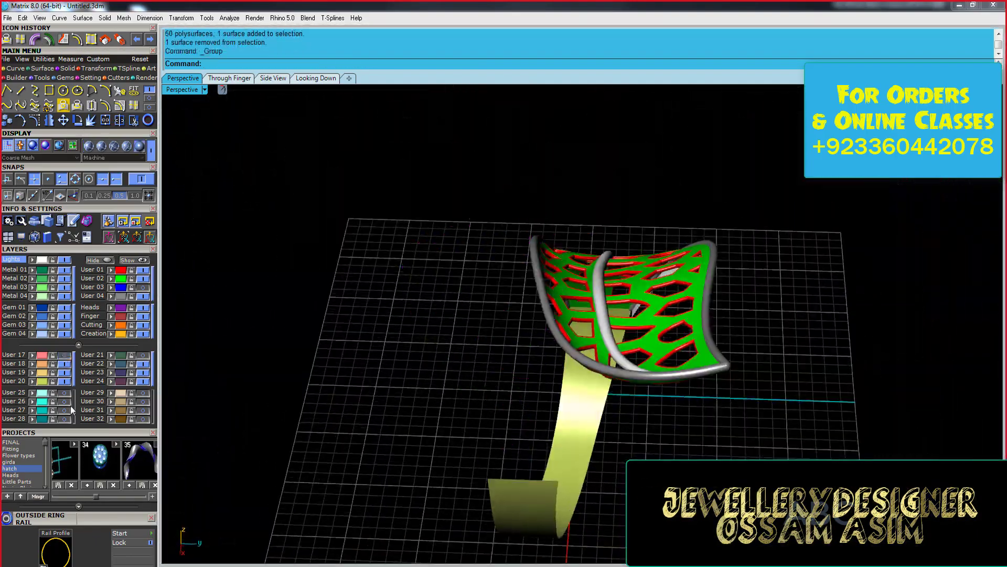
left_click(64, 418)
left_click(92, 151)
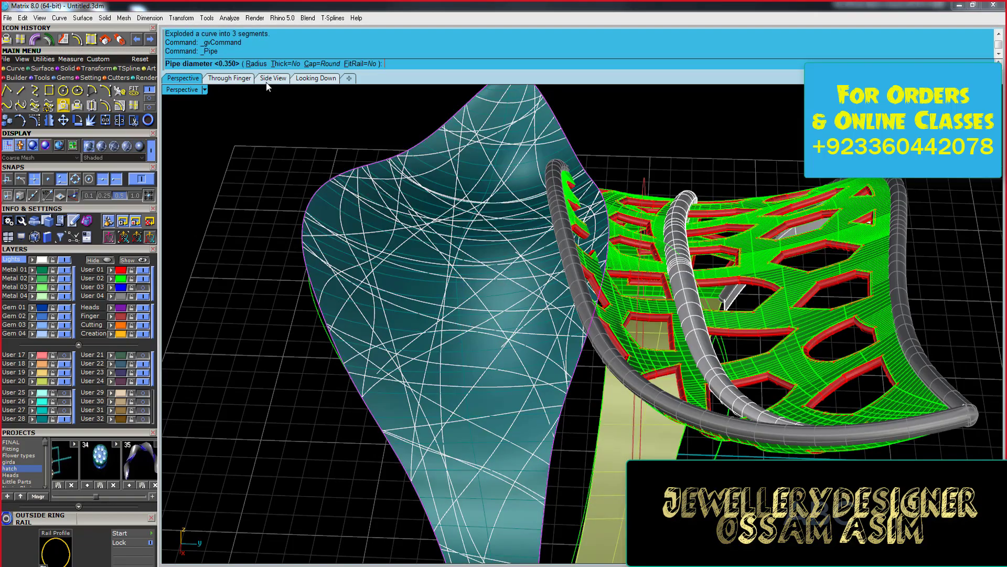
- Pipe the curves at 0.6 diameter and group the resulting pink lattice tubes
type(".6")
key("Return")
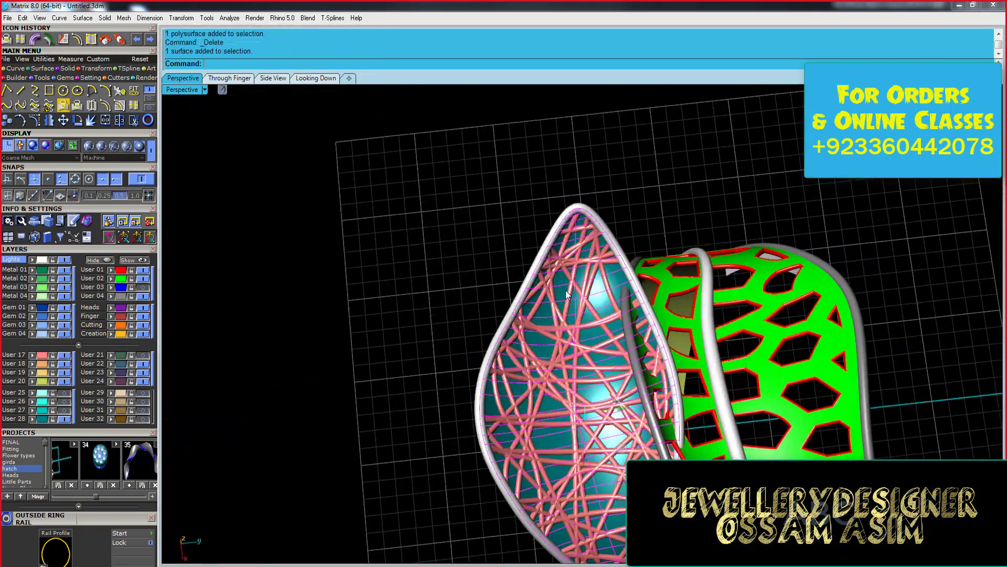
left_click(565, 290)
key("ctrl+g")
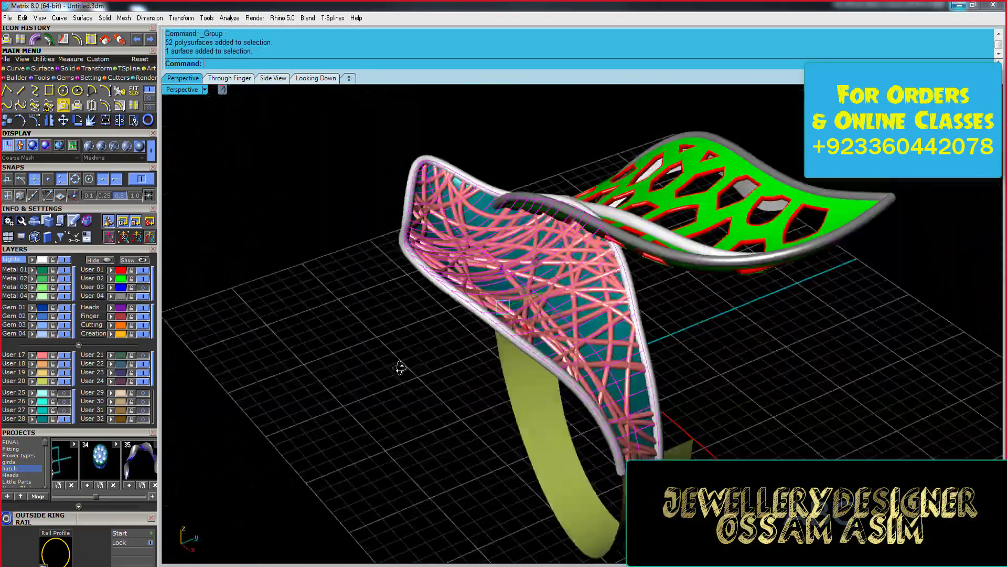
left_click(651, 231)
mouse_move(399, 369)
right_mouse_down()
mouse_move(650, 230)
mouse_move(642, 288)
mouse_move(118, 497)
right_mouse_up()
- Bring in the hatch_43 pattern, unroll the other side surface and rotate the flat leaf
left_click_drag(96, 496, 107, 497)
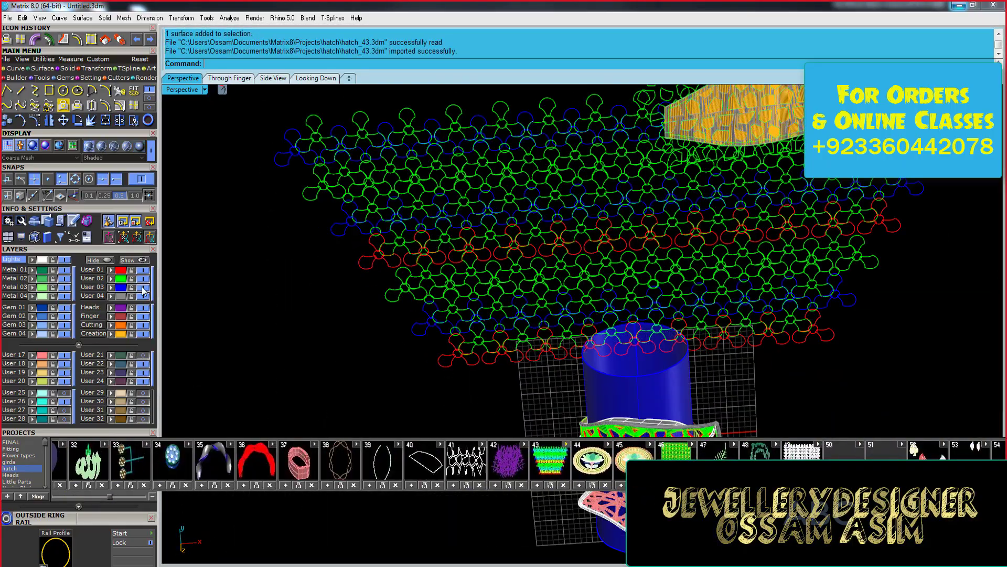
left_click(571, 231)
right_click_drag(571, 231, 353, 215)
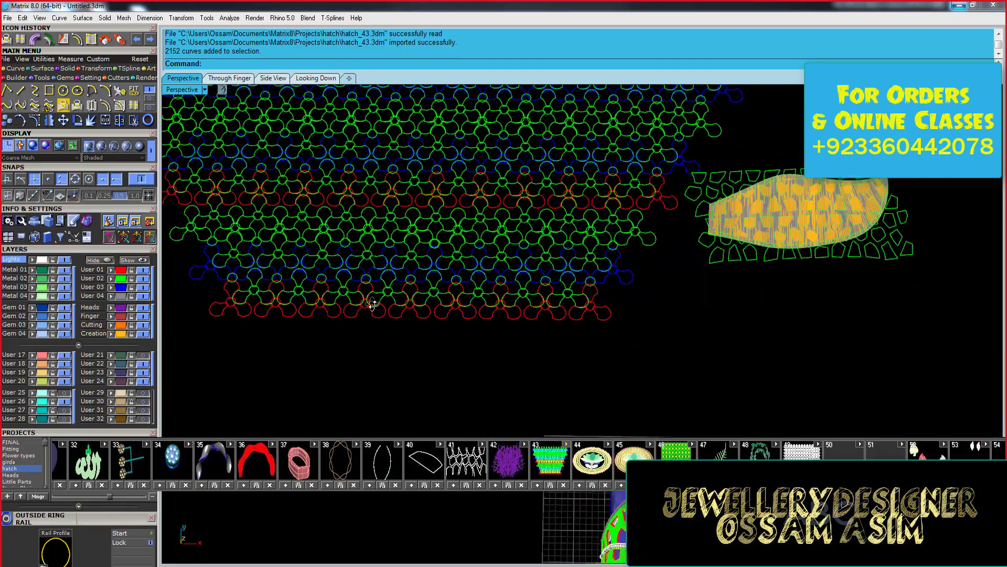
scroll(424, 331, "up", 3)
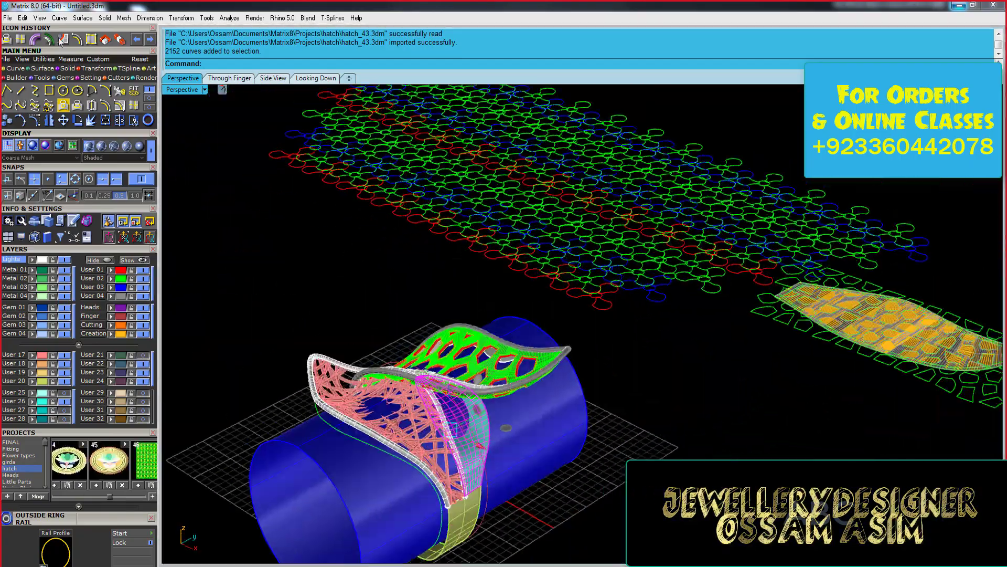
right_click(247, 64)
left_click(278, 222)
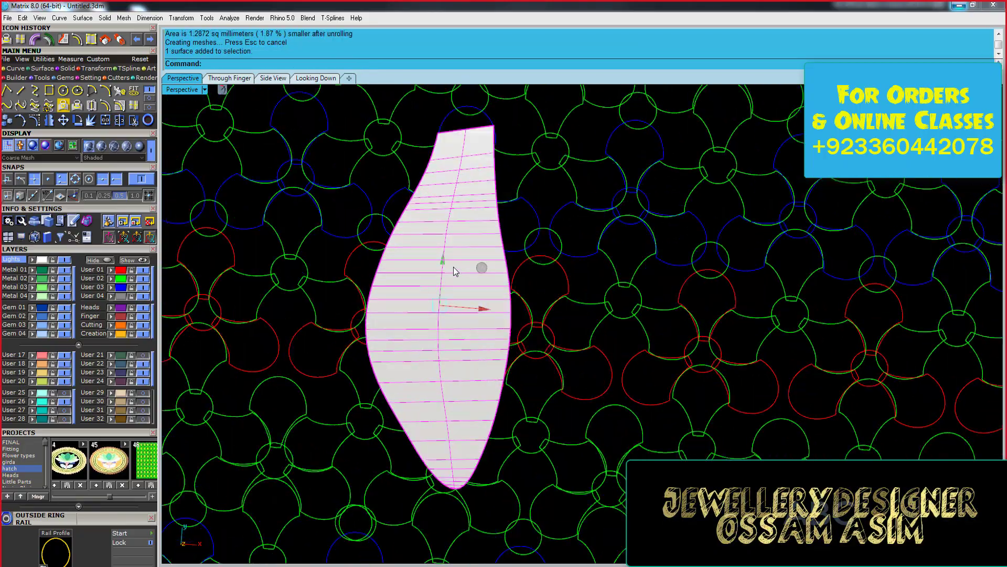
left_click(509, 296)
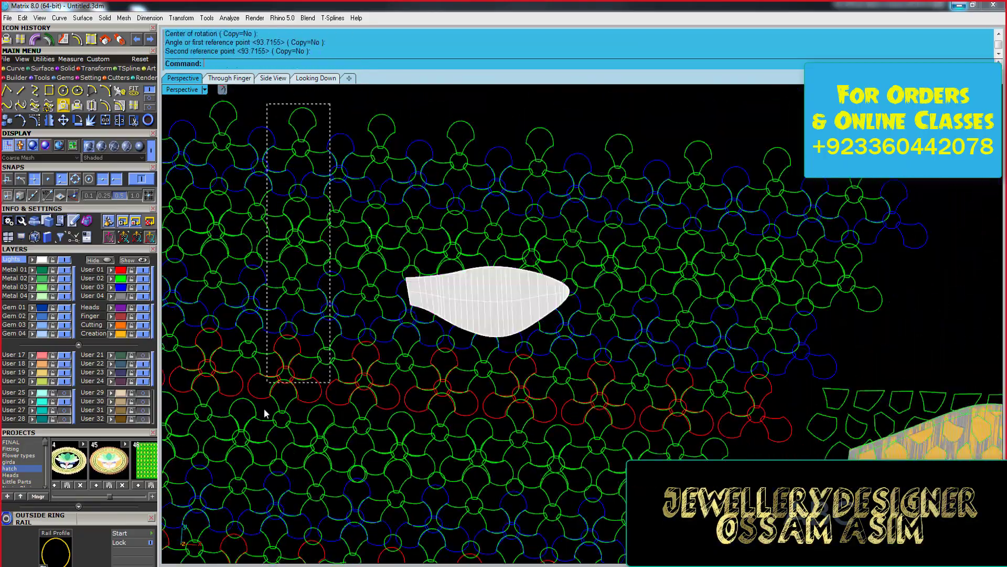
- Project and group the floral curves on the flat leaf, then target the cyan side surface
left_click_drag(338, 103, 207, 426)
scroll(256, 385, "up", 3)
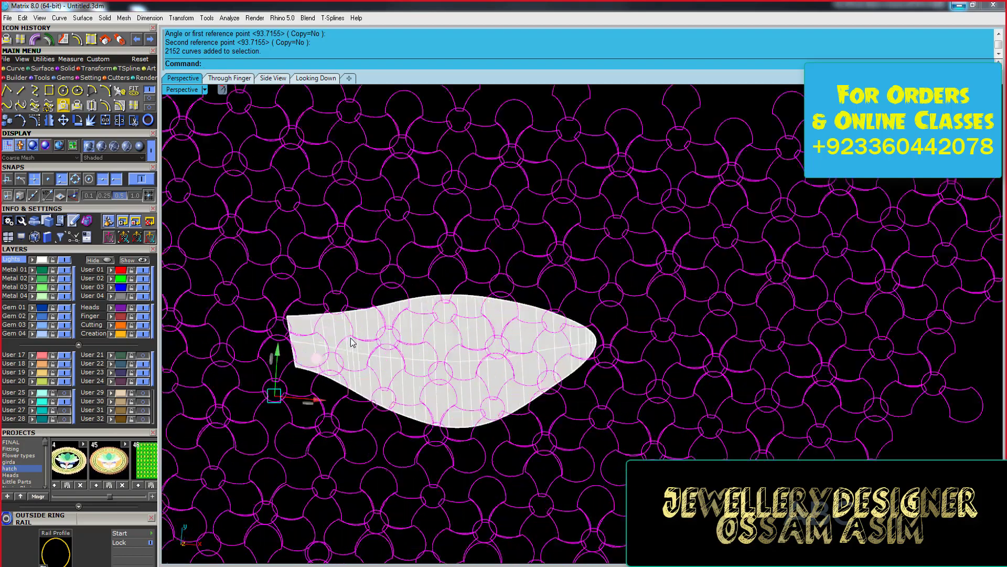
scroll(256, 385, "up", 2)
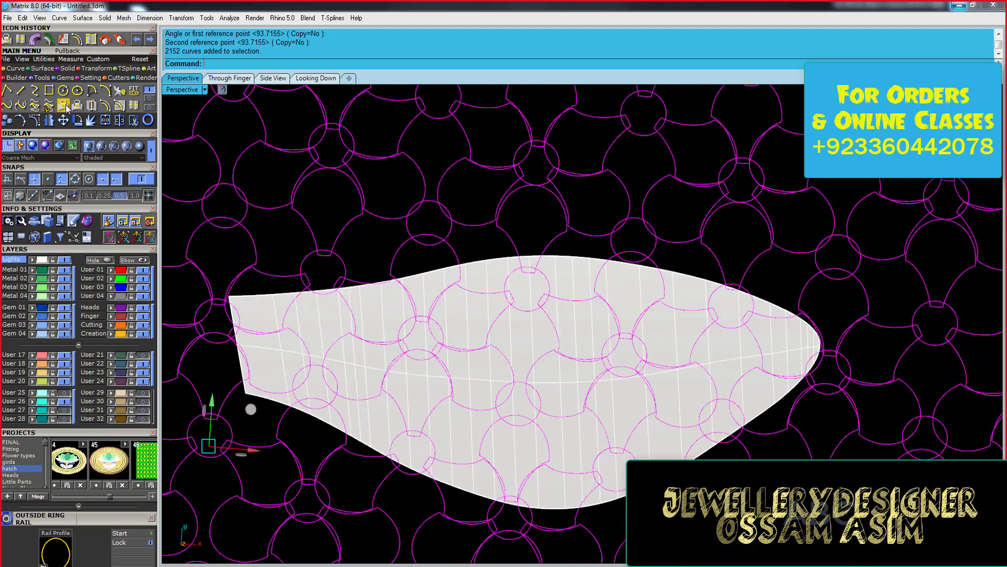
scroll(274, 307, "down", 3)
left_click(274, 305)
key("Return")
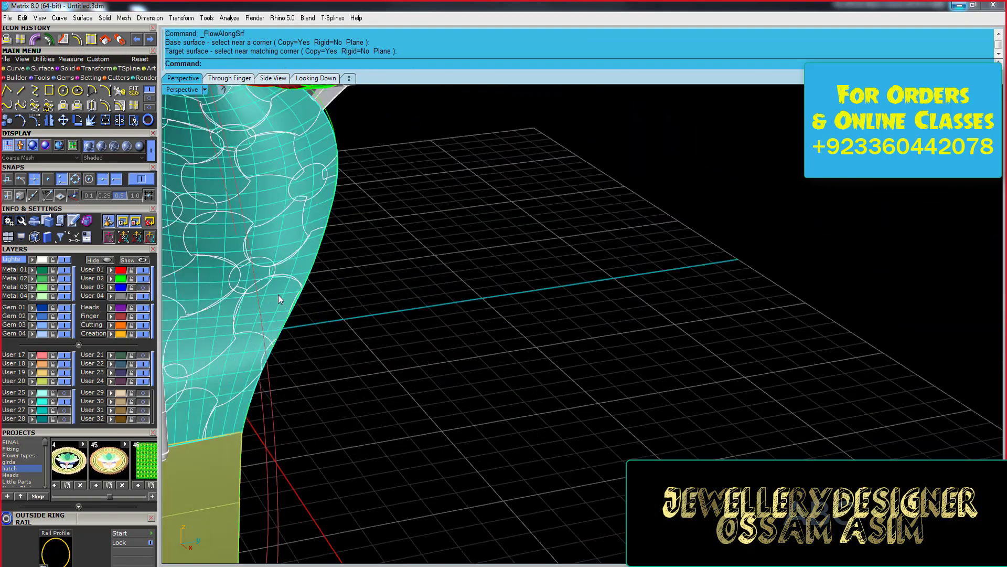
left_click(310, 243)
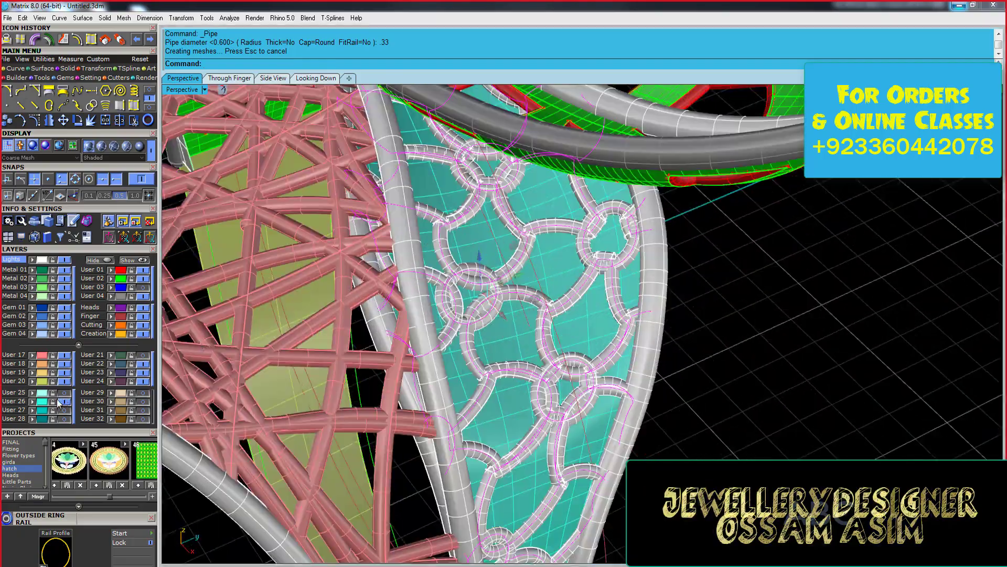
- Hide layer User 26, switch to rendered metal display, and re-delete the unwanted pieces
left_click(60, 402)
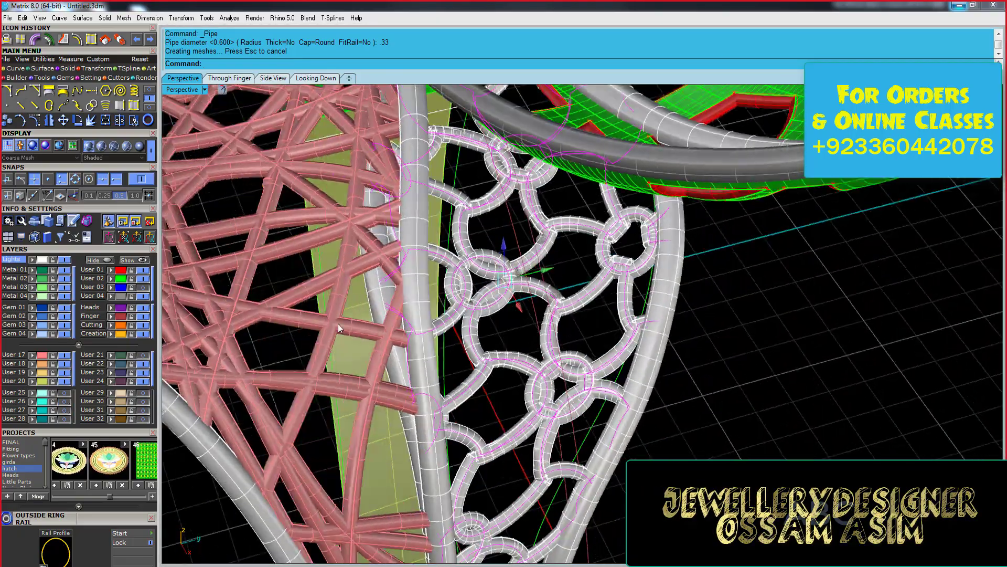
left_click(138, 150)
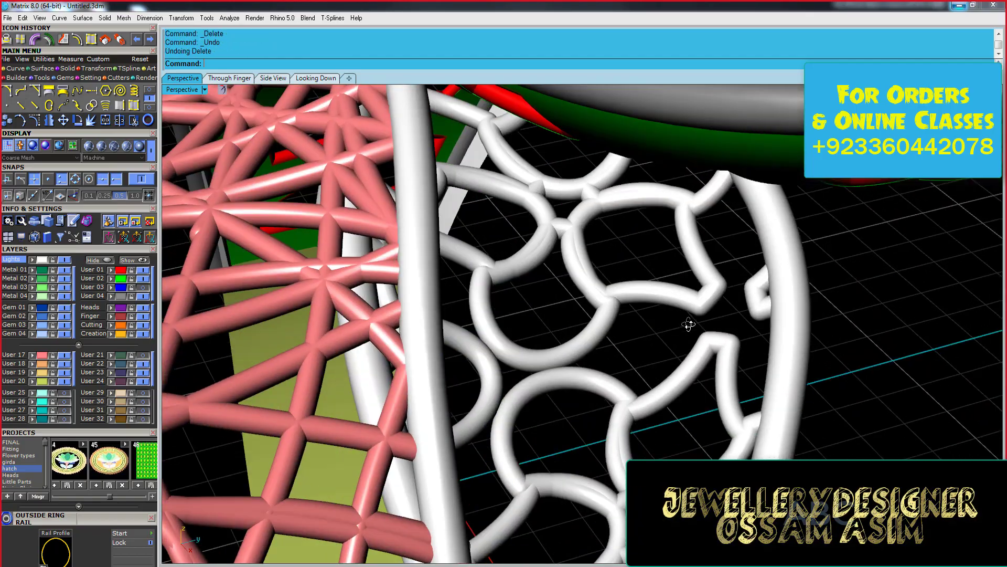
key("ctrl+z")
key("Delete")
- Orbit to a side view and select both the inner band surface and the second band surface
scroll(656, 341, "up", 3)
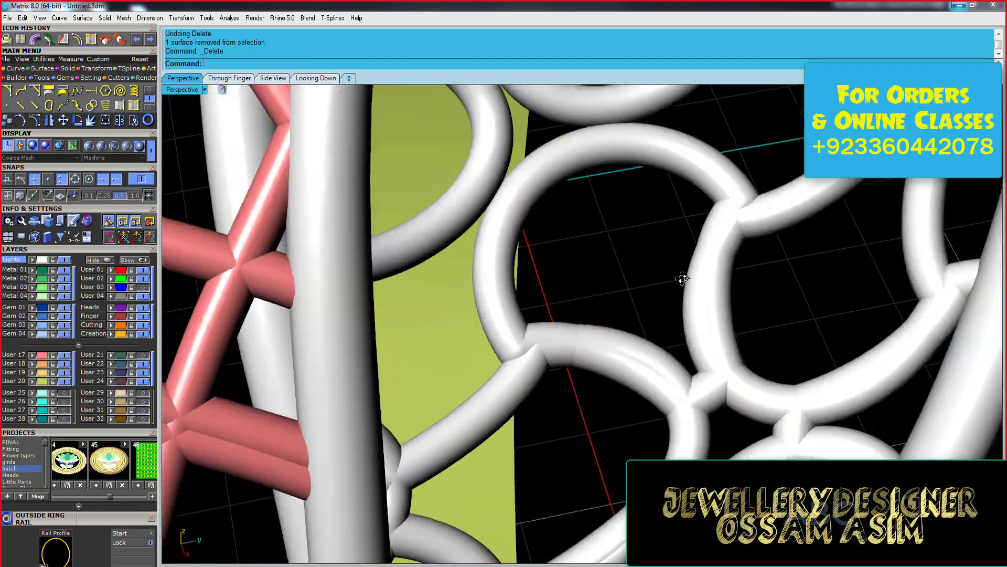
scroll(695, 430, "down", 5)
scroll(682, 360, "down", 2)
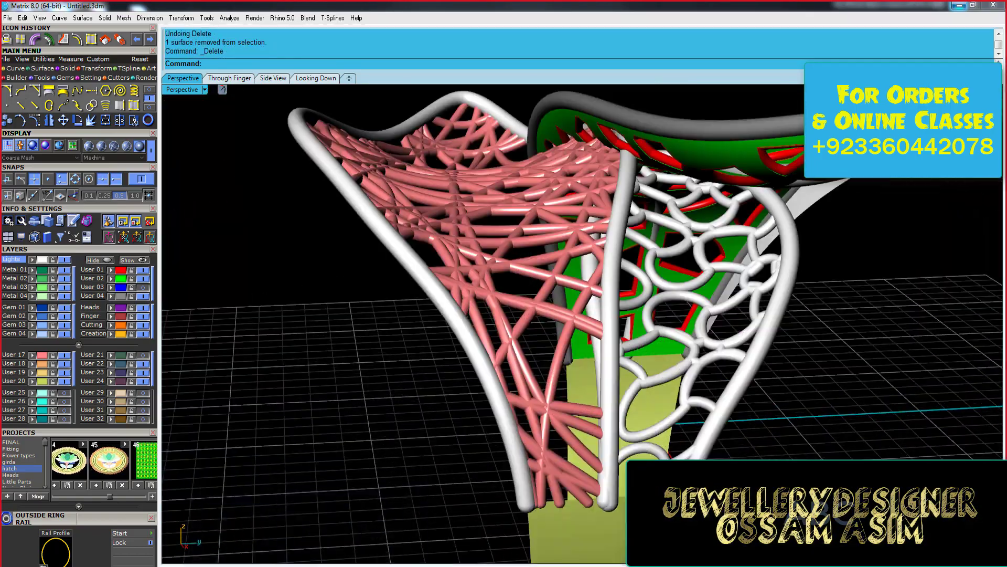
scroll(577, 288, "up", 2)
scroll(638, 251, "down", 4)
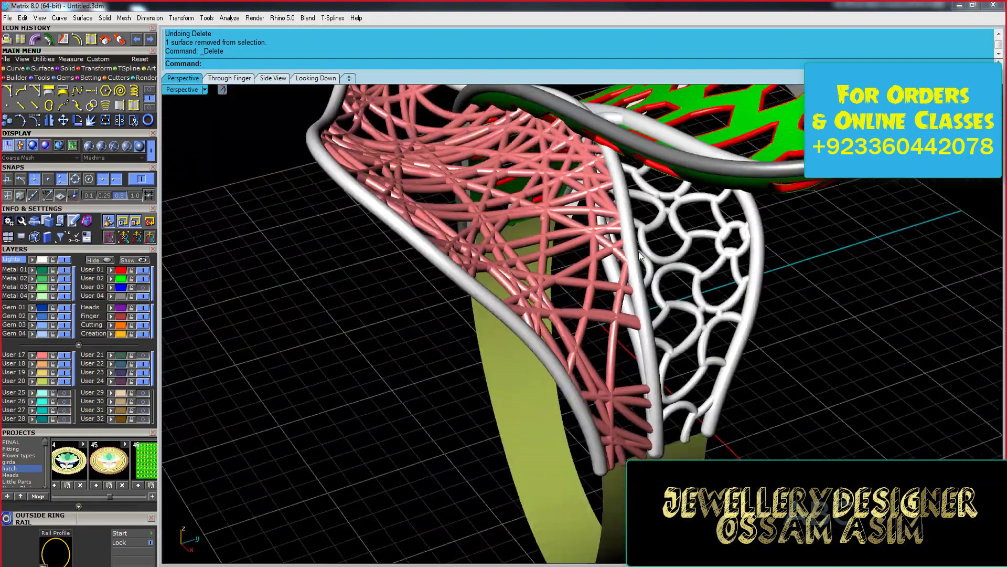
right_click_drag(638, 250, 590, 363)
scroll(544, 359, "up", 5)
left_click(544, 359)
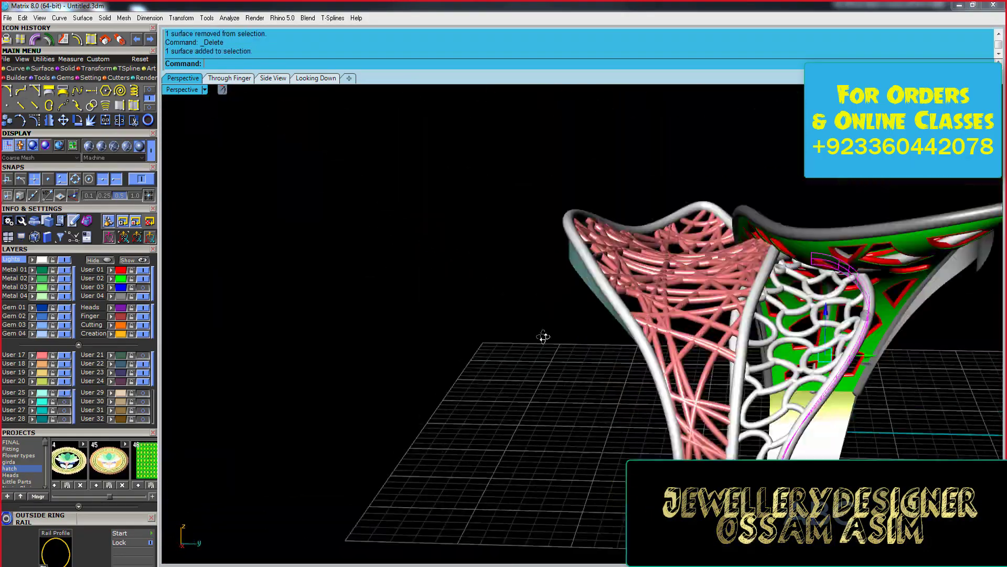
left_click(542, 335)
mouse_move(515, 234)
right_mouse_down()
mouse_move(391, 241)
mouse_move(749, 289)
right_mouse_up()
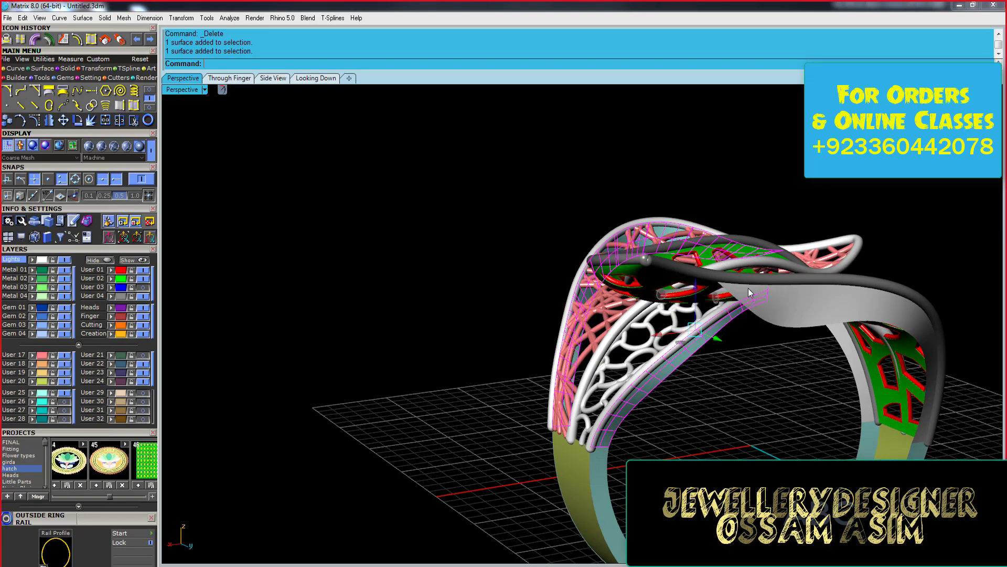
- Offset the selected band surfaces by 0.35, then undo the first attempt
left_click(62, 39)
mouse_move(577, 314)
right_mouse_down()
mouse_move(462, 253)
mouse_move(655, 424)
right_mouse_up()
key("Return")
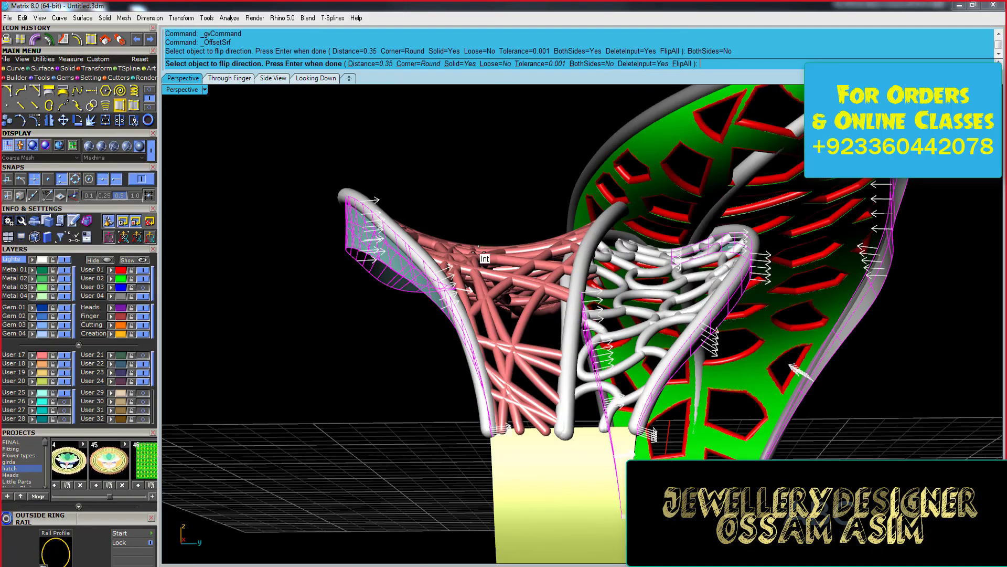
left_click(583, 326)
key("ctrl+z")
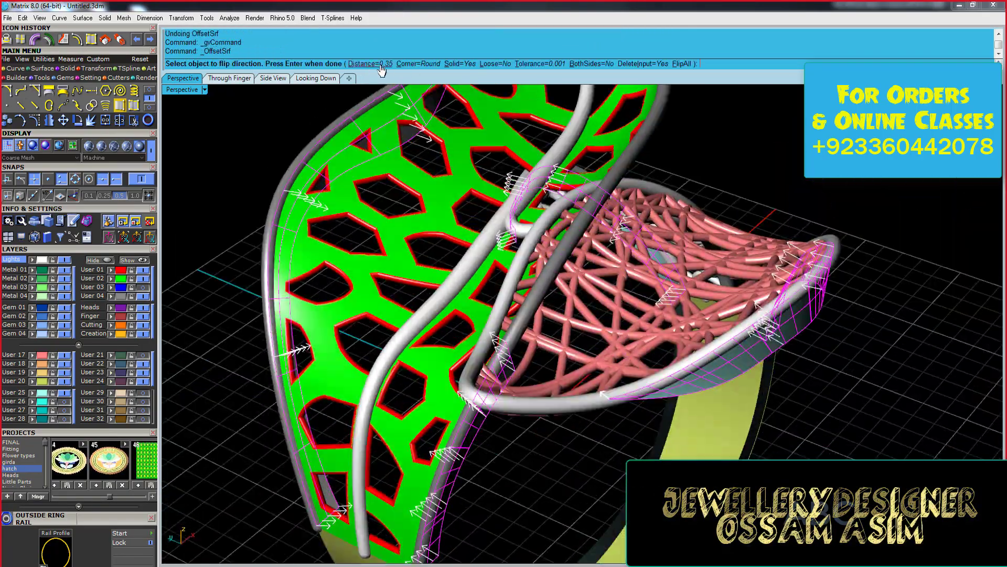
- Redo the offset as 0.35 solids on both sides, dismissing the History warnings
key("Return")
left_click(581, 324)
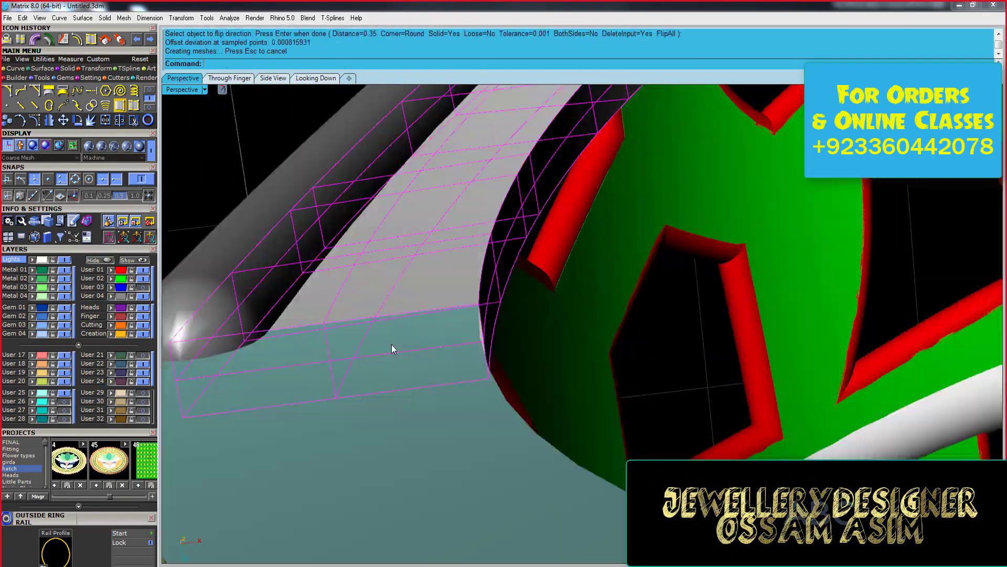
key("Return")
left_click(581, 324)
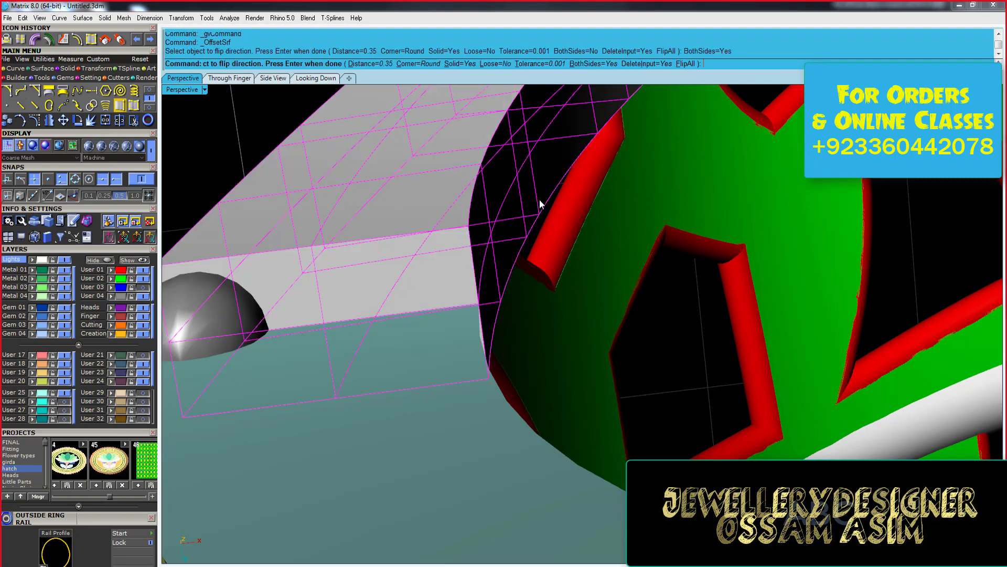
key("Return")
key("Return")
left_click(577, 323)
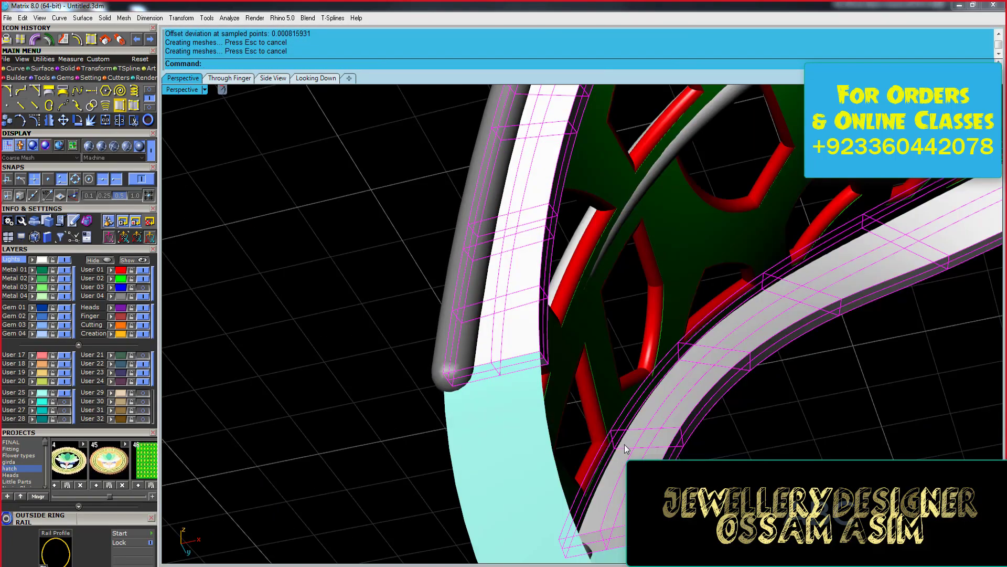
key("Return")
left_click(581, 322)
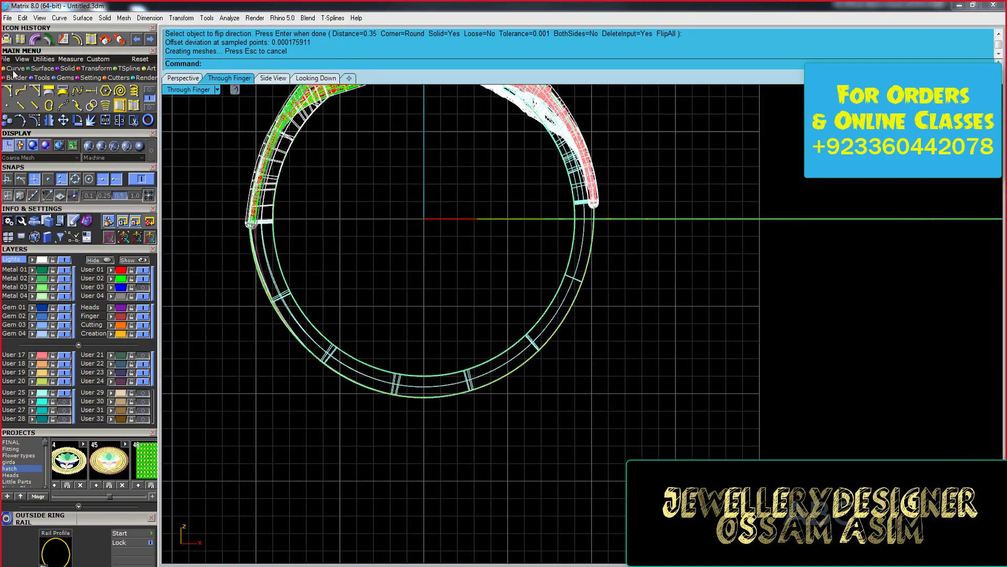
- Draw a line starting at the origin and mirror it across the vertical axis into a V
left_click(21, 91)
type("0")
key("Return")
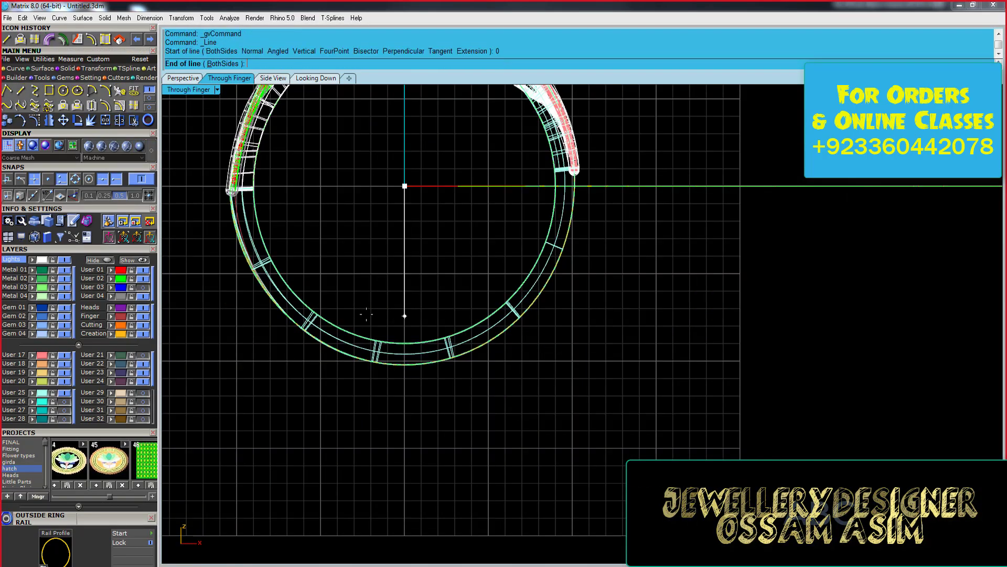
scroll(369, 394, "up", 2)
left_click(389, 381)
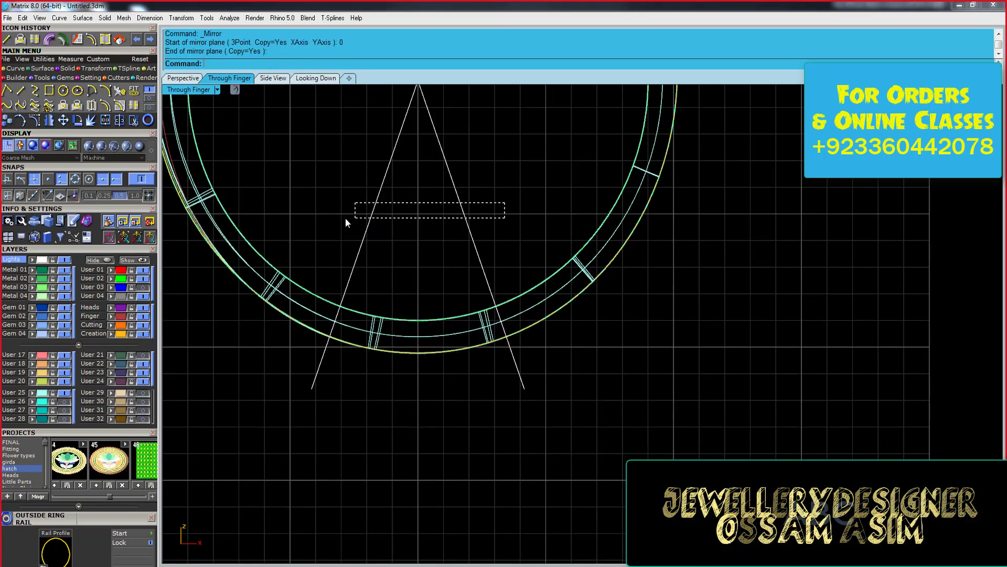
left_click_drag(506, 202, 345, 218)
- Project the V lines onto the ring, then hide the ring surfaces and its grouped wireframe
left_click(77, 108)
left_click(408, 384)
key("Return")
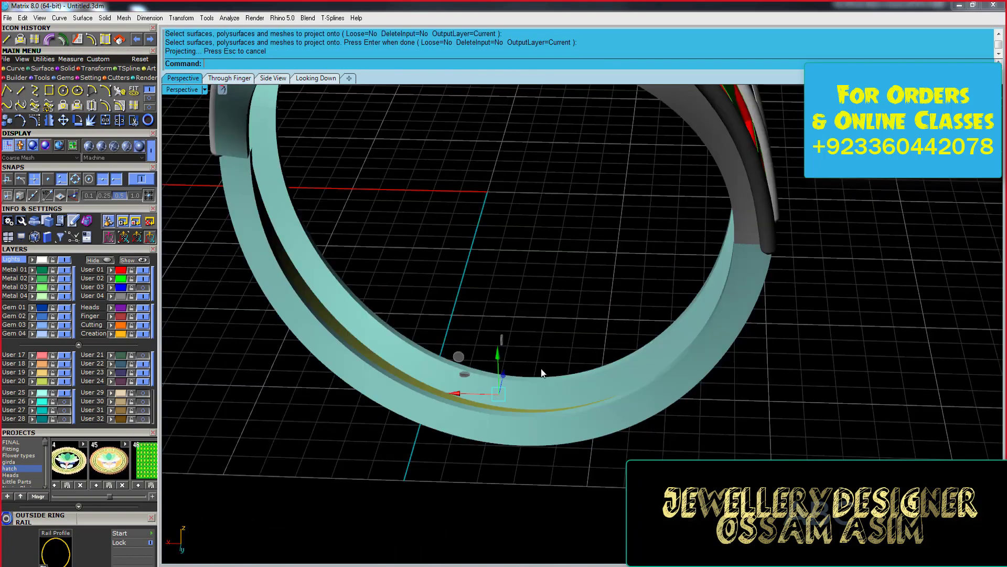
left_click(139, 147)
key("ctrl+h")
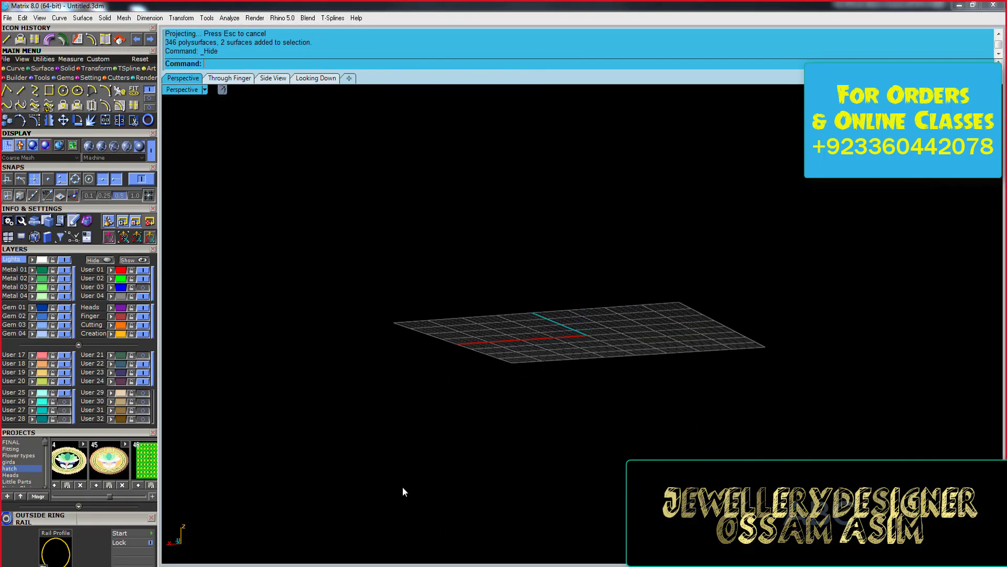
scroll(451, 417, "up", 3)
scroll(451, 418, "down", 4)
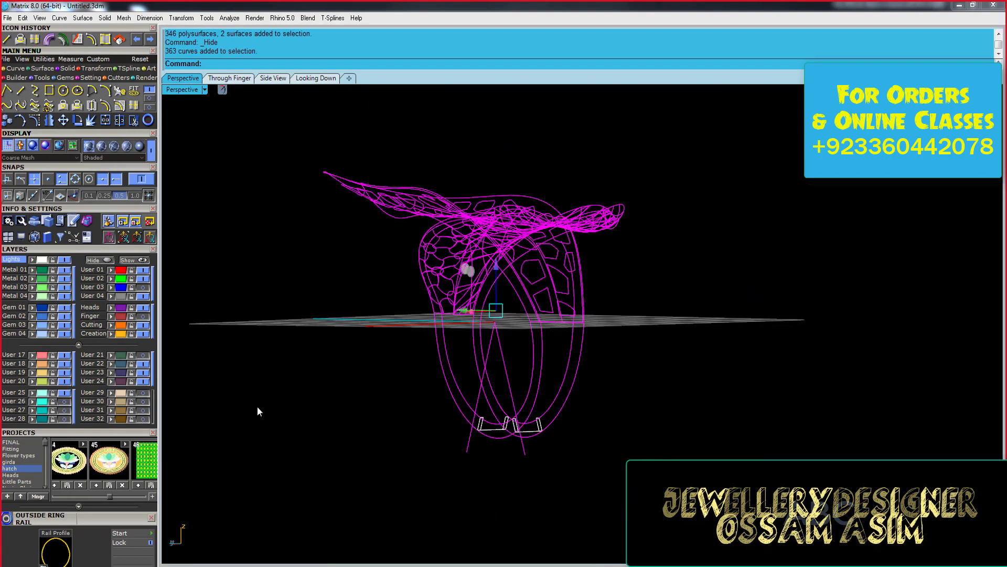
key("ctrl+g")
key("ctrl+h")
scroll(439, 379, "up", 5)
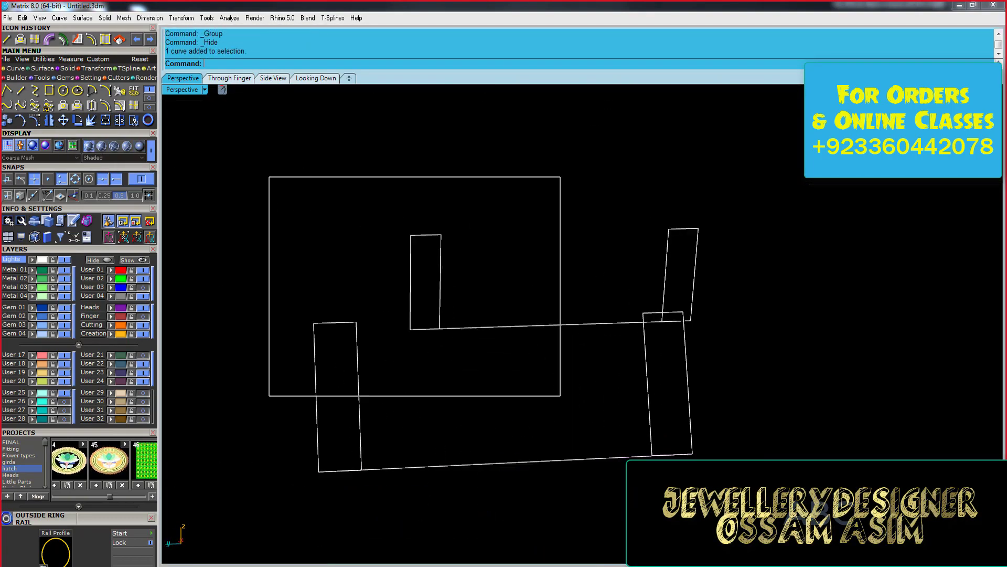
- Window-select the rectangular profile curves and join them into two closed outlines
left_click(598, 330)
left_click_drag(712, 352, 682, 369)
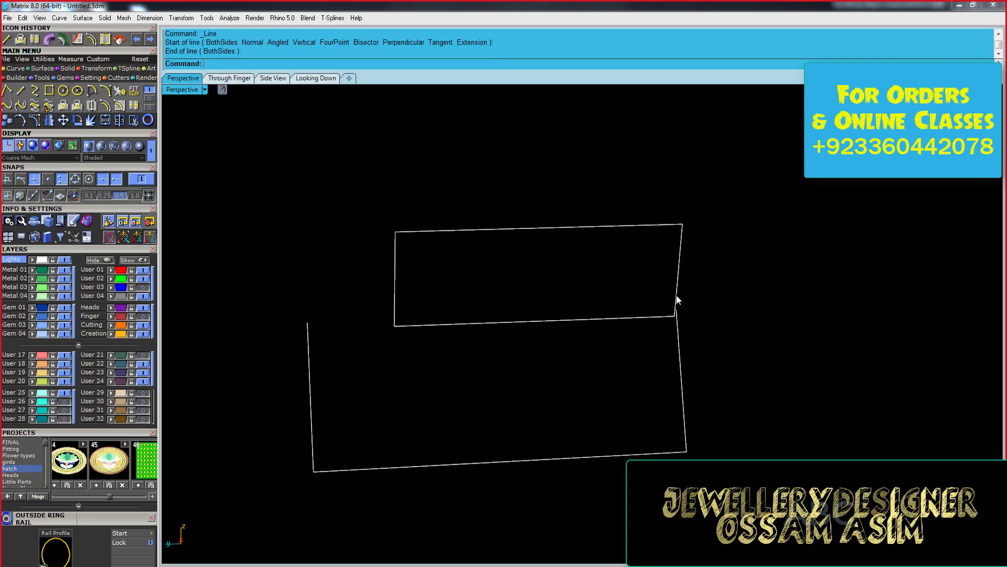
key("ctrl+j")
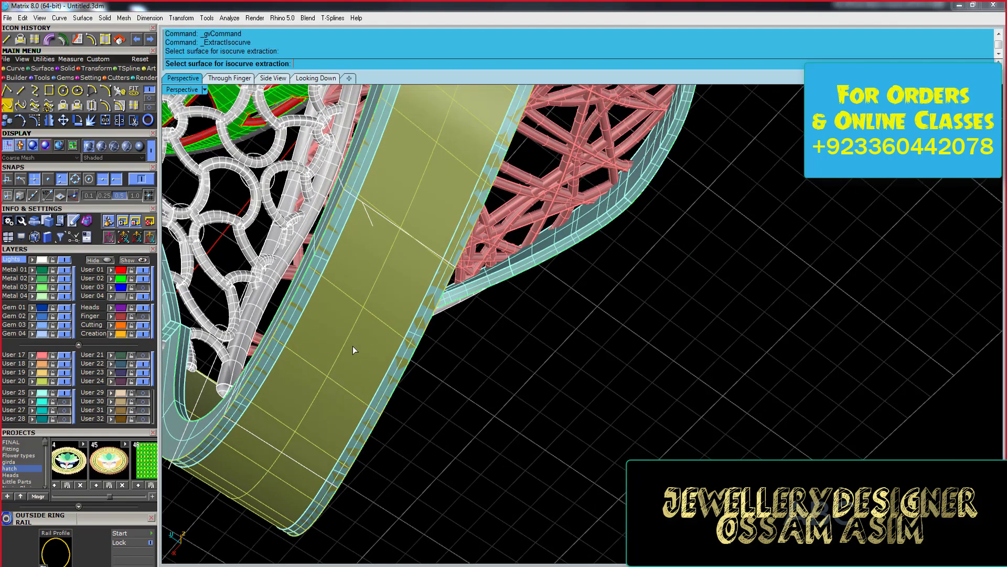
left_click(352, 345)
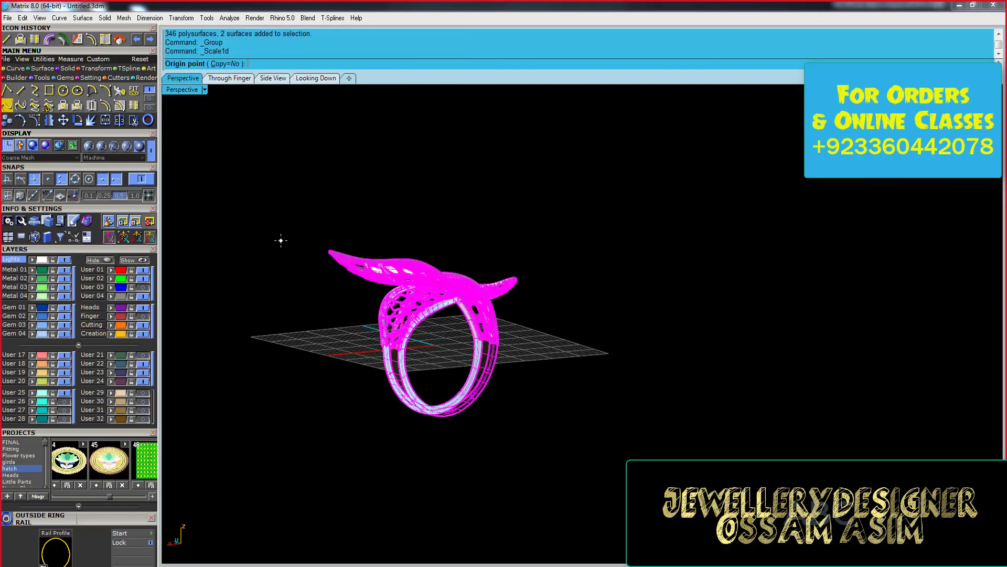
- Sweep a capped solid between the two rectangular cross sections with the ring hidden
key("ctrl+h")
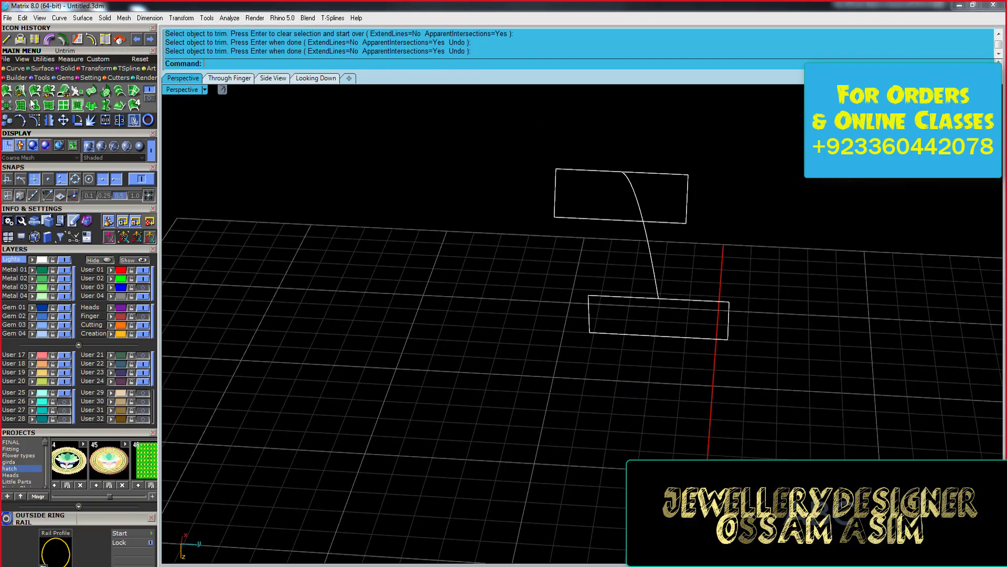
left_click(600, 113)
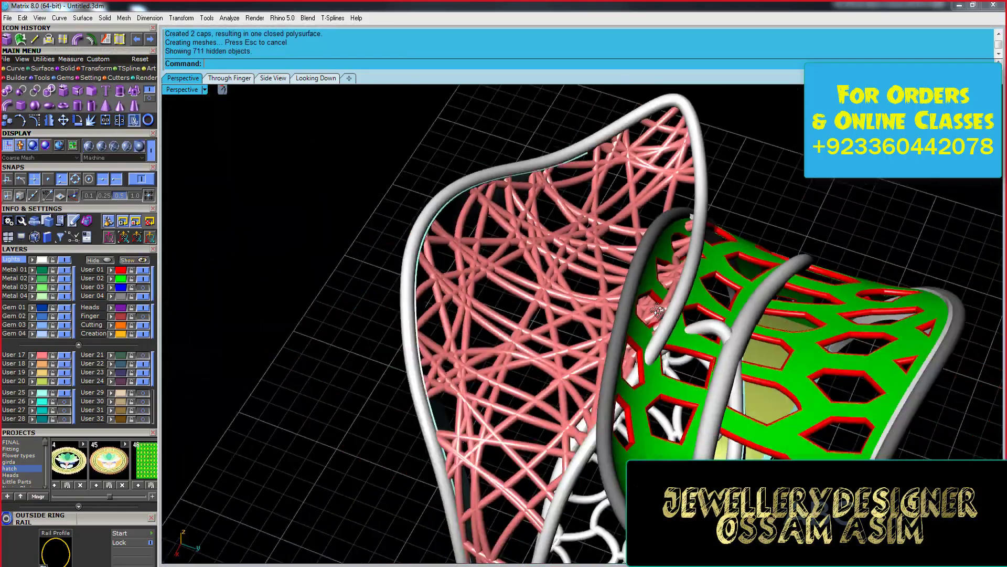
key("ctrl+a")
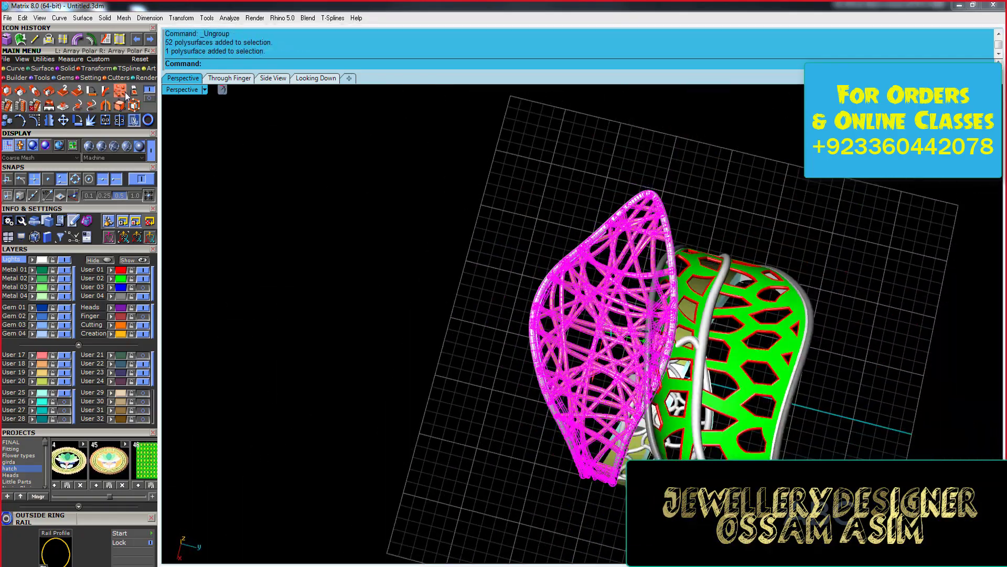
- Enclose the pink leaf lattice in a cage for reshaping
left_click(293, 65)
scroll(615, 269, "up", 3)
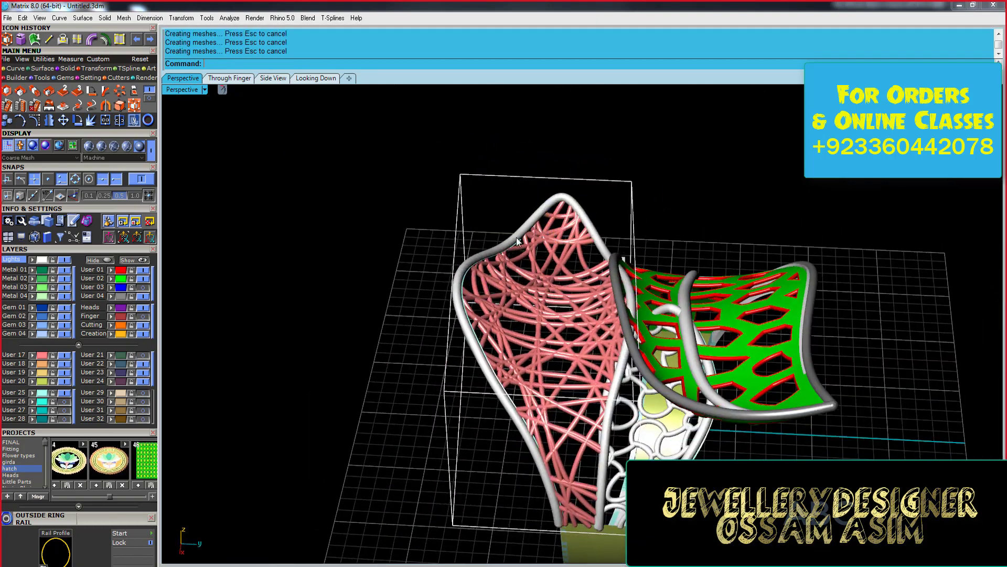
key("ctrl+y")
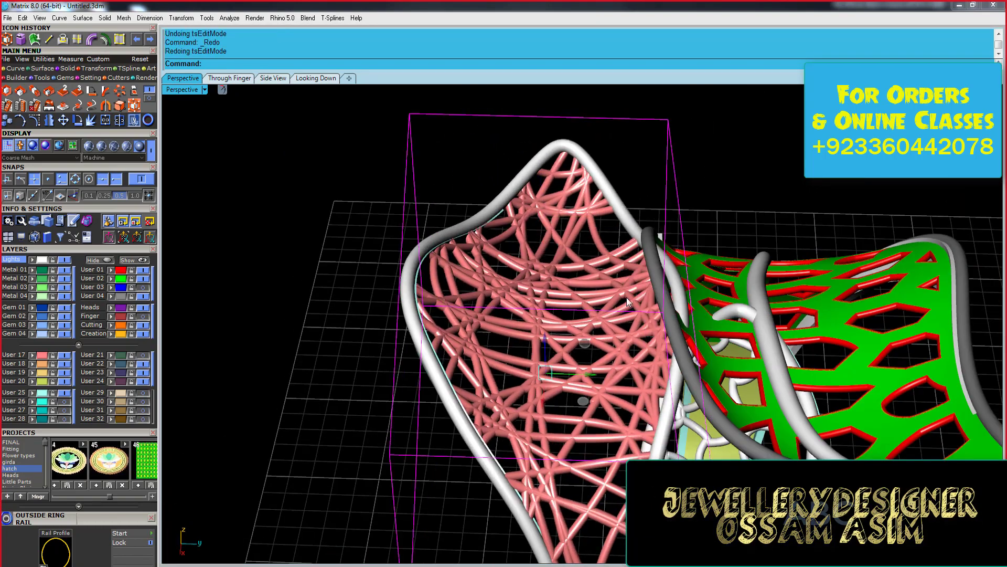